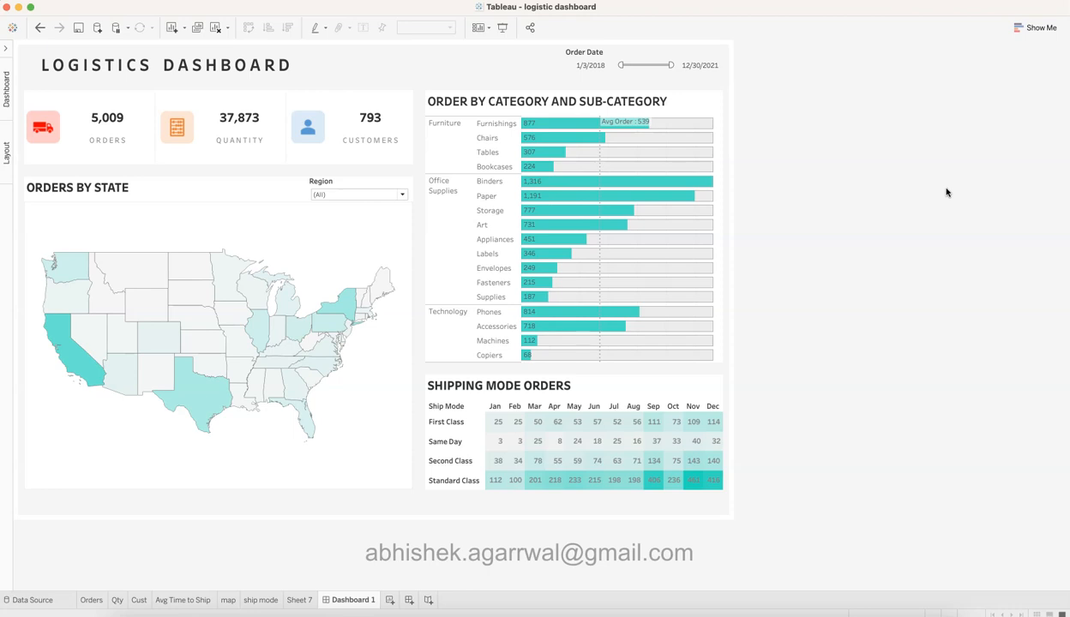
- Review the Orders, Quantity and Customers cards and inspect individual state quantities on the Orders by State map
mouse_move(120, 147)
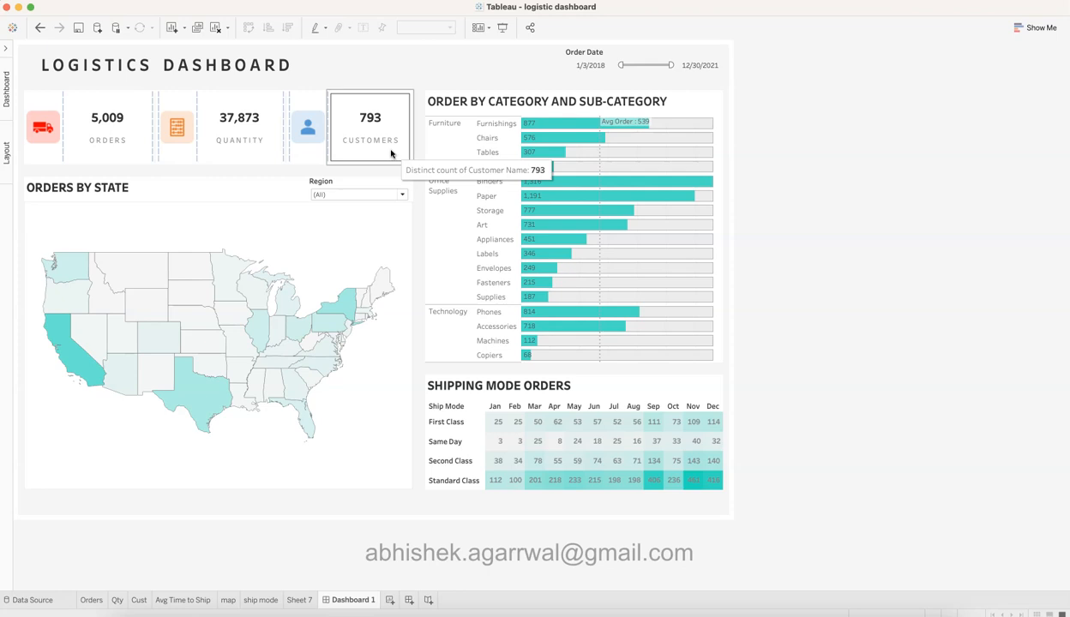
click(239, 203)
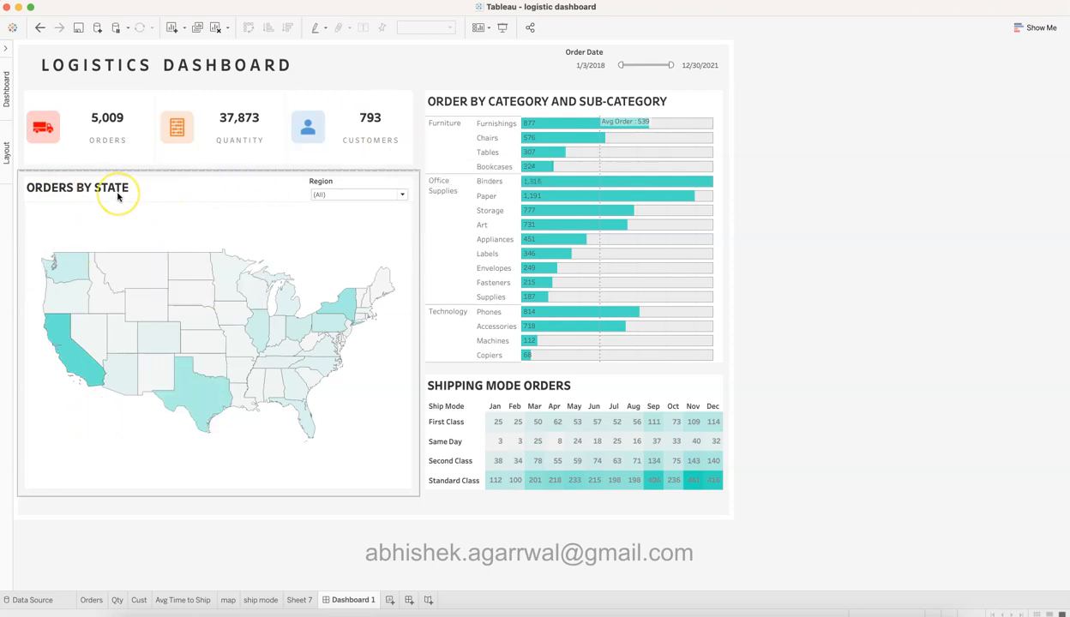
mouse_move(78, 275)
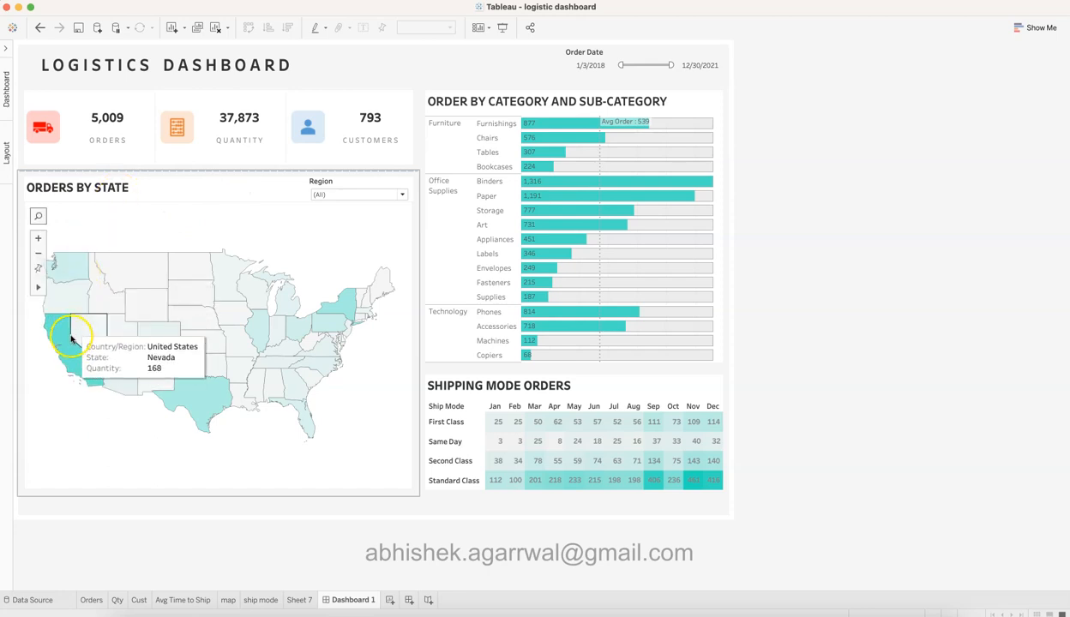
mouse_move(69, 348)
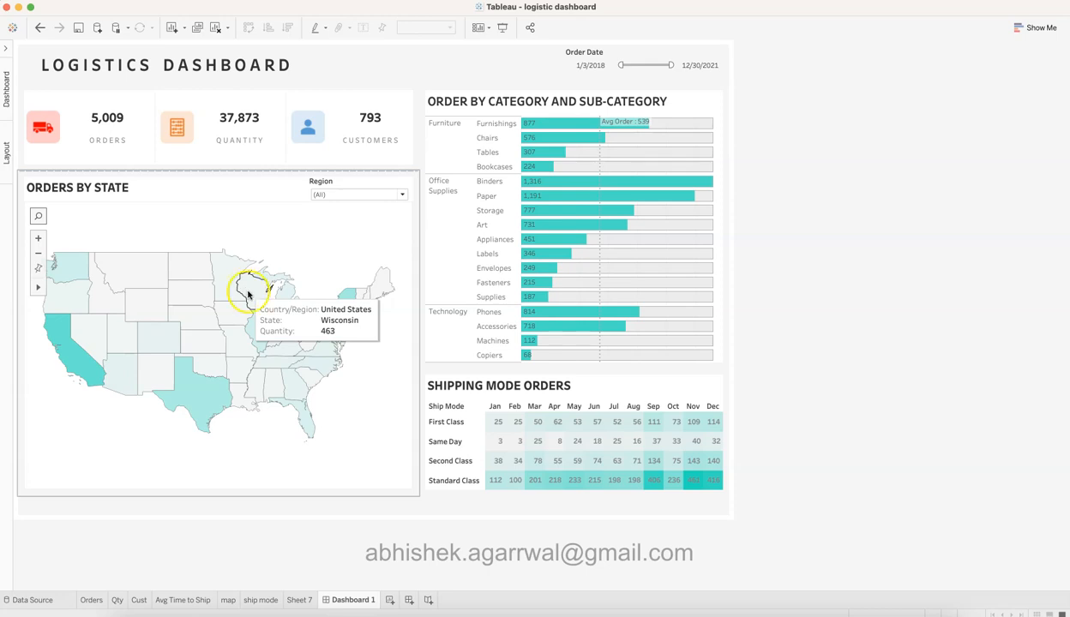
- Filter the Orders by State map to Central, East, South and West one at a time, and restore all regions
click(362, 194)
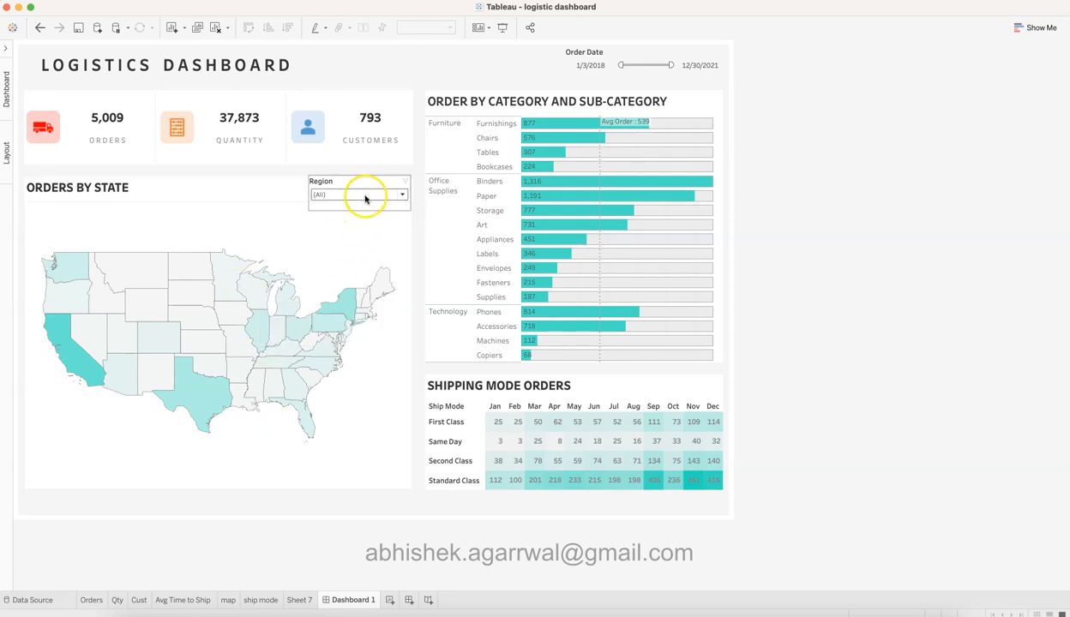
click(363, 197)
click(319, 206)
click(320, 217)
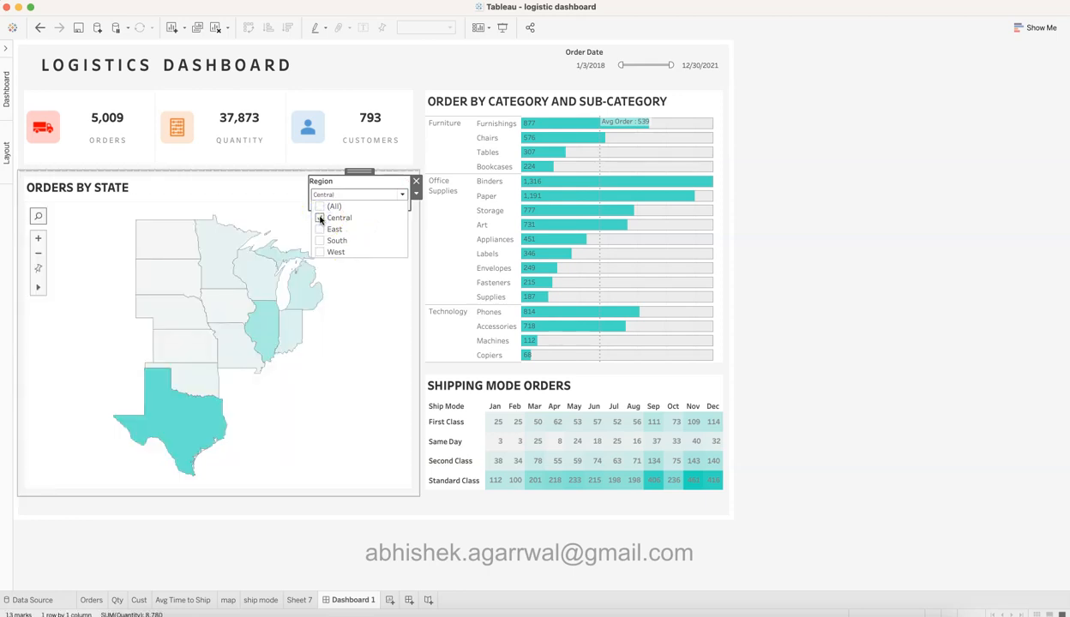
click(319, 217)
click(320, 230)
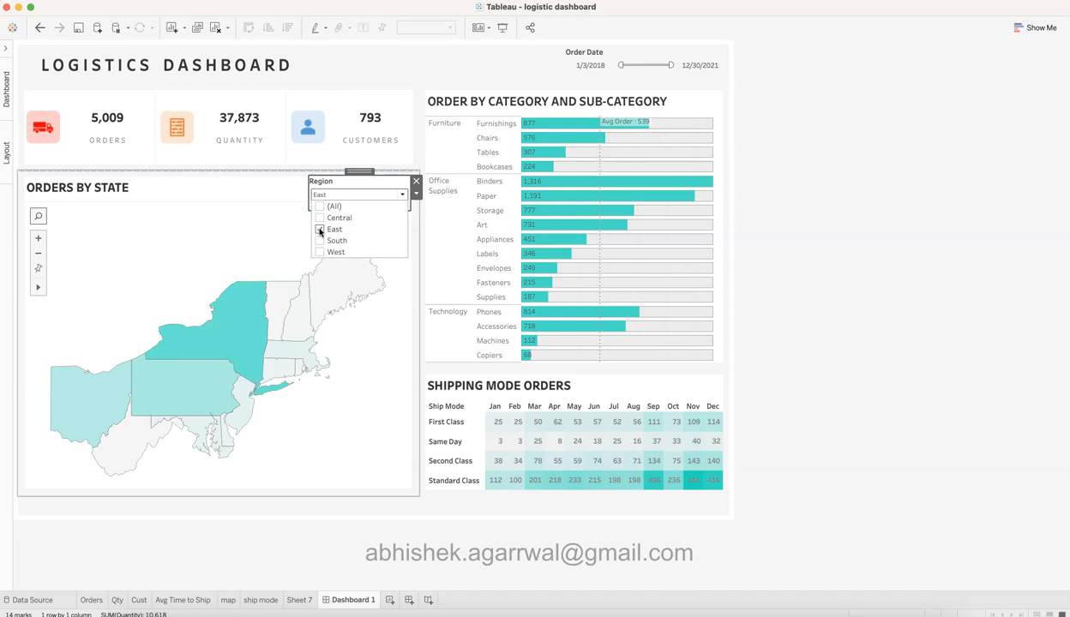
click(320, 230)
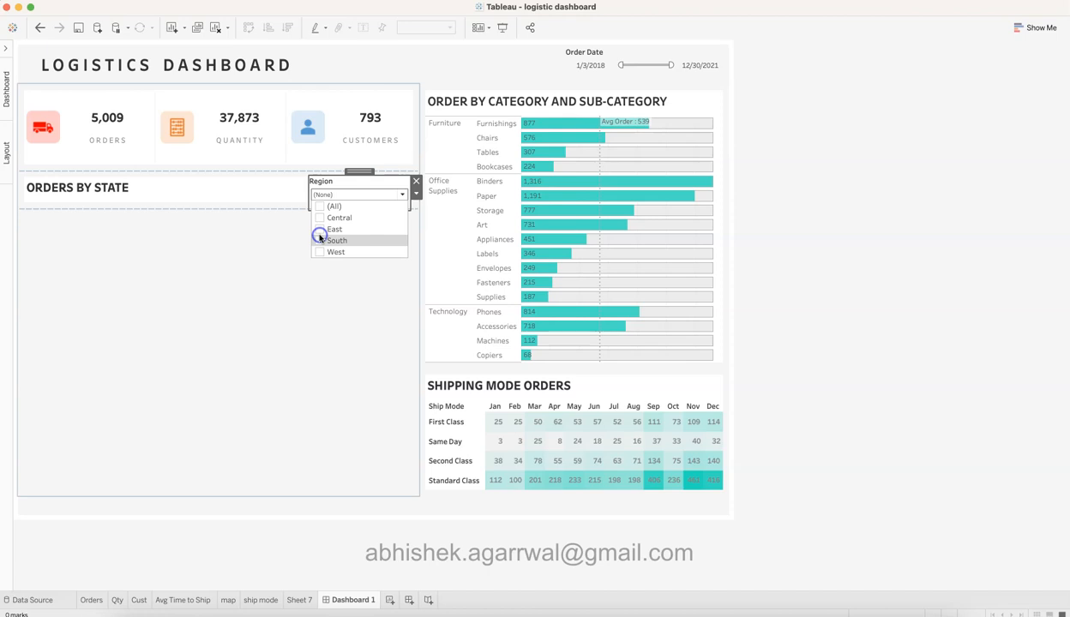
click(320, 241)
click(320, 241)
click(319, 252)
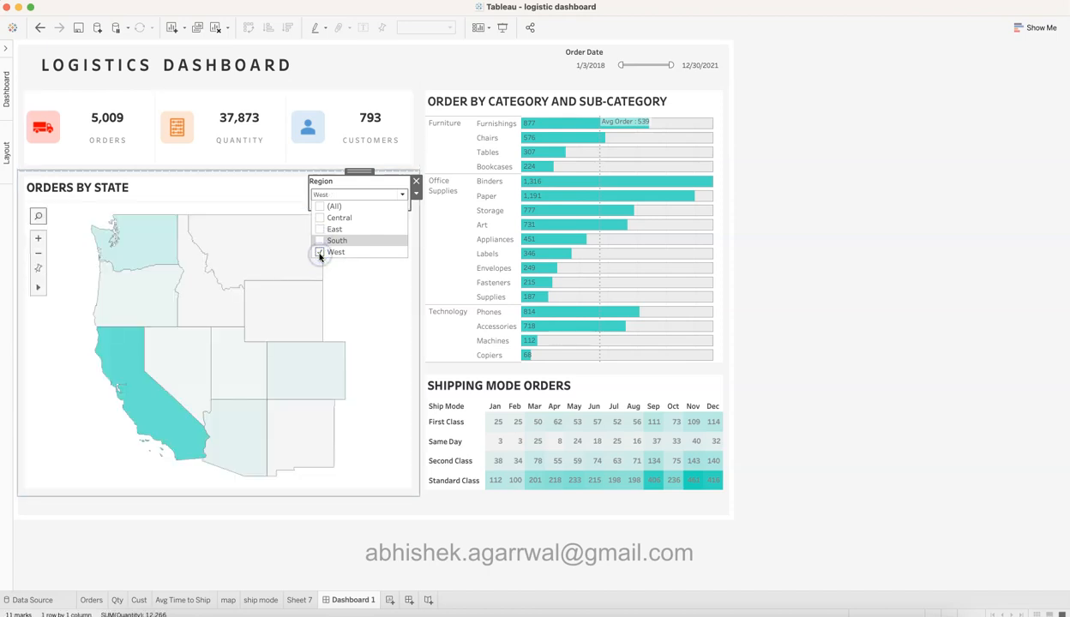
click(319, 207)
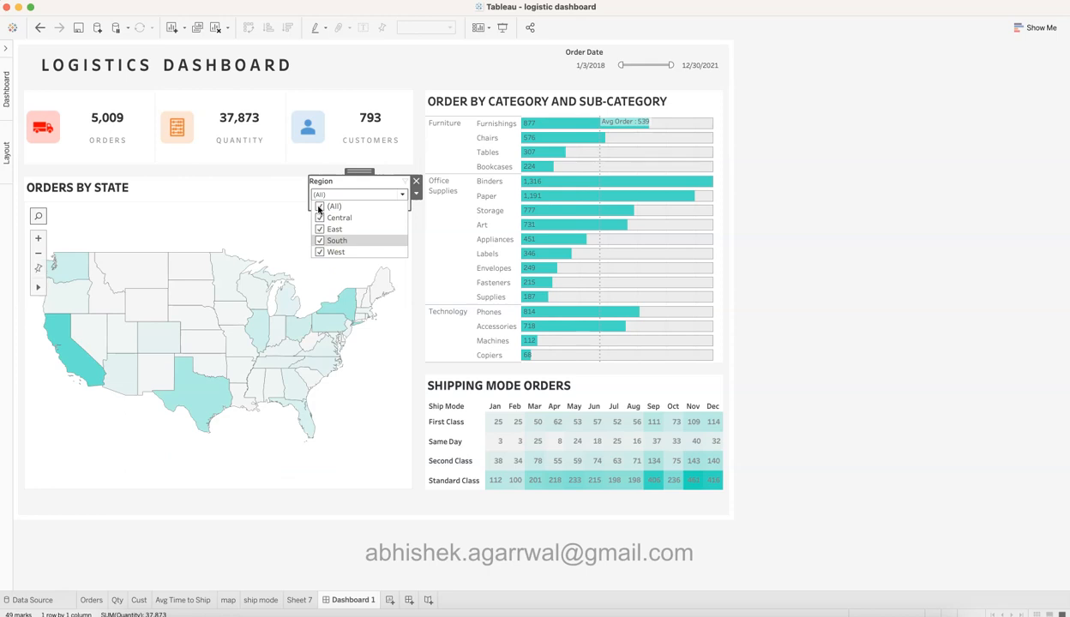
click(803, 207)
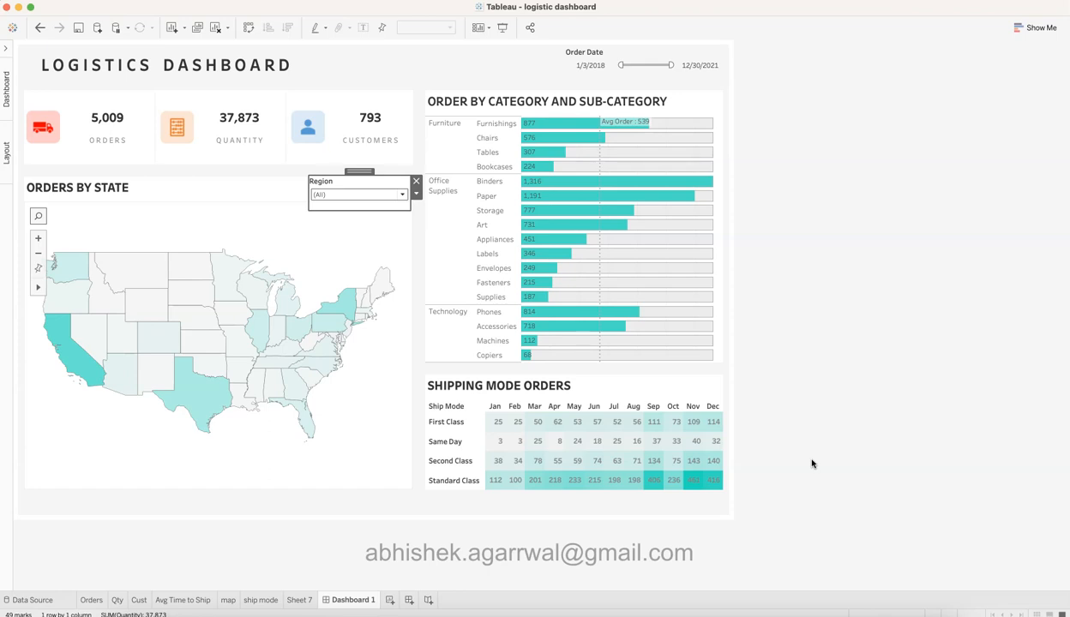
click(812, 464)
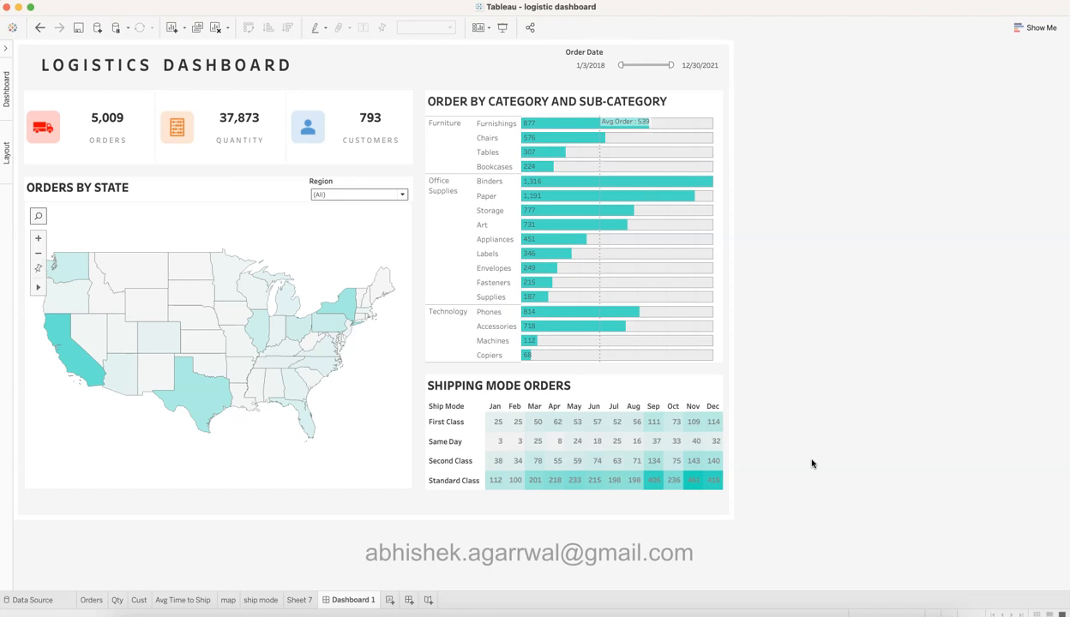
- Set the start of the Order Date range to 11/3/2020 and check the Orders card
click(113, 152)
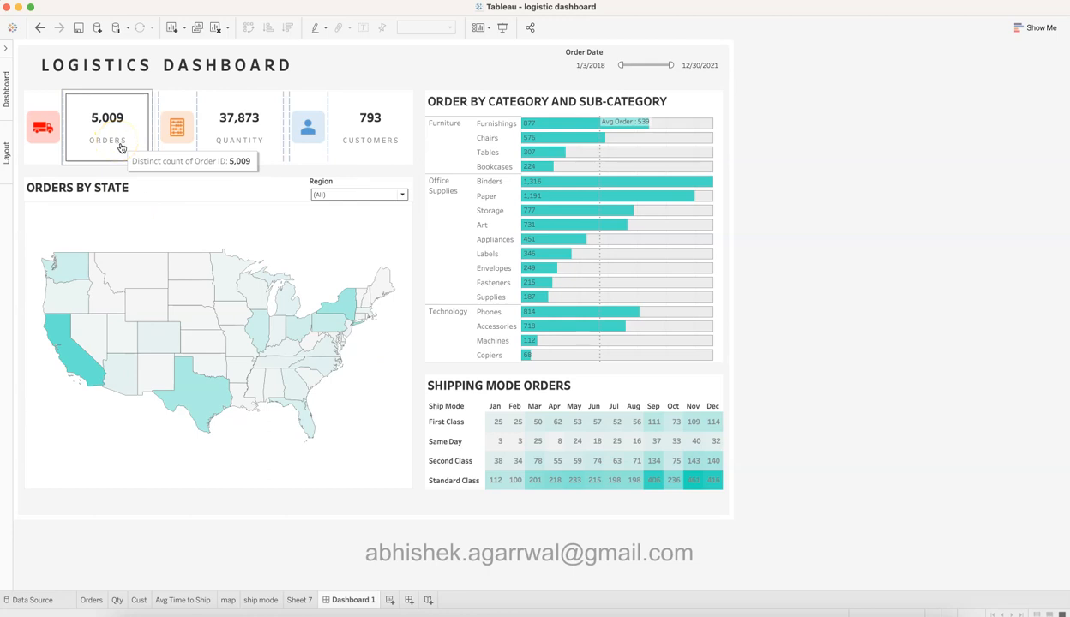
drag(622, 65, 654, 65)
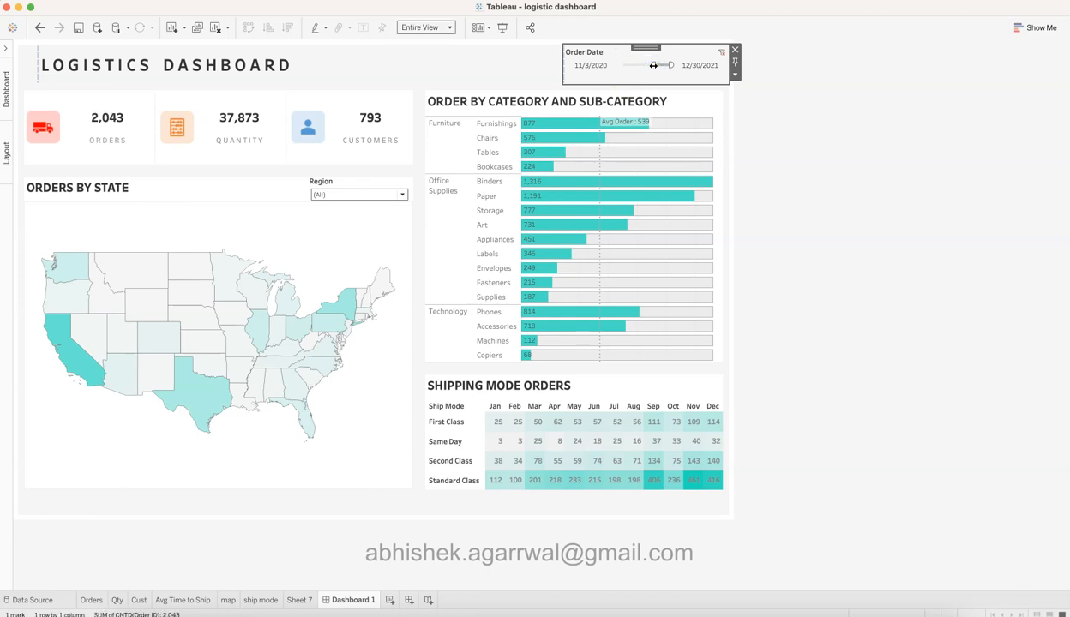
click(596, 67)
click(694, 66)
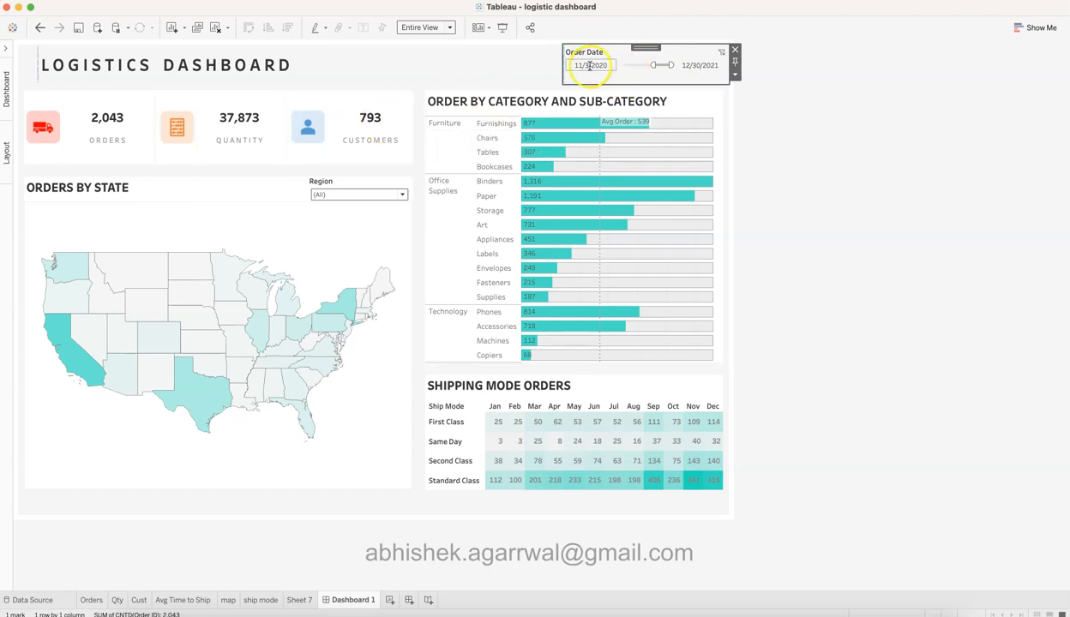
mouse_move(112, 130)
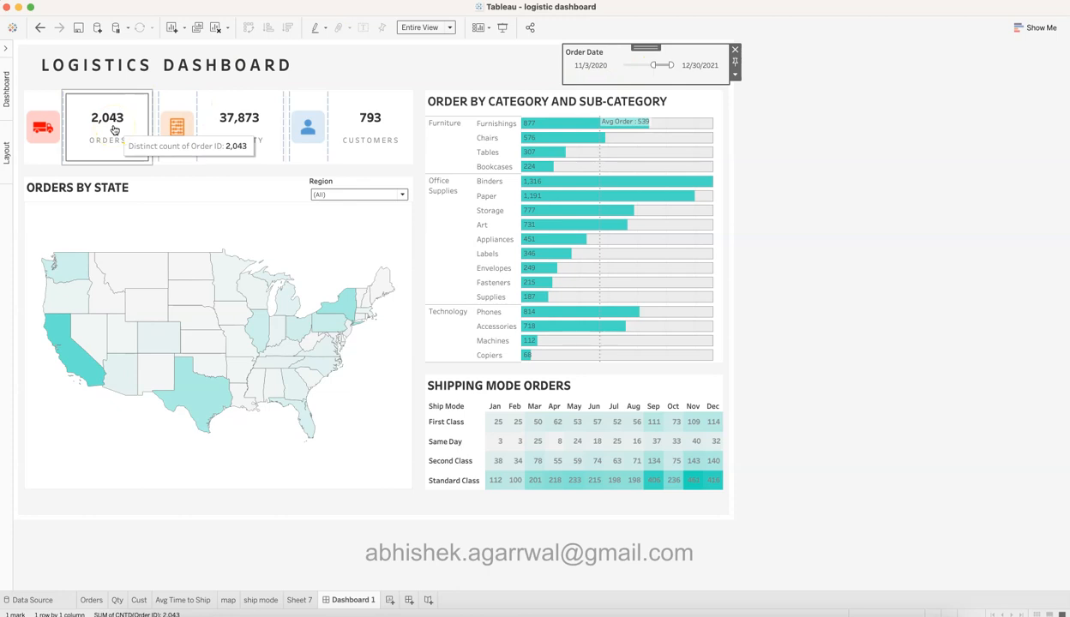
click(134, 148)
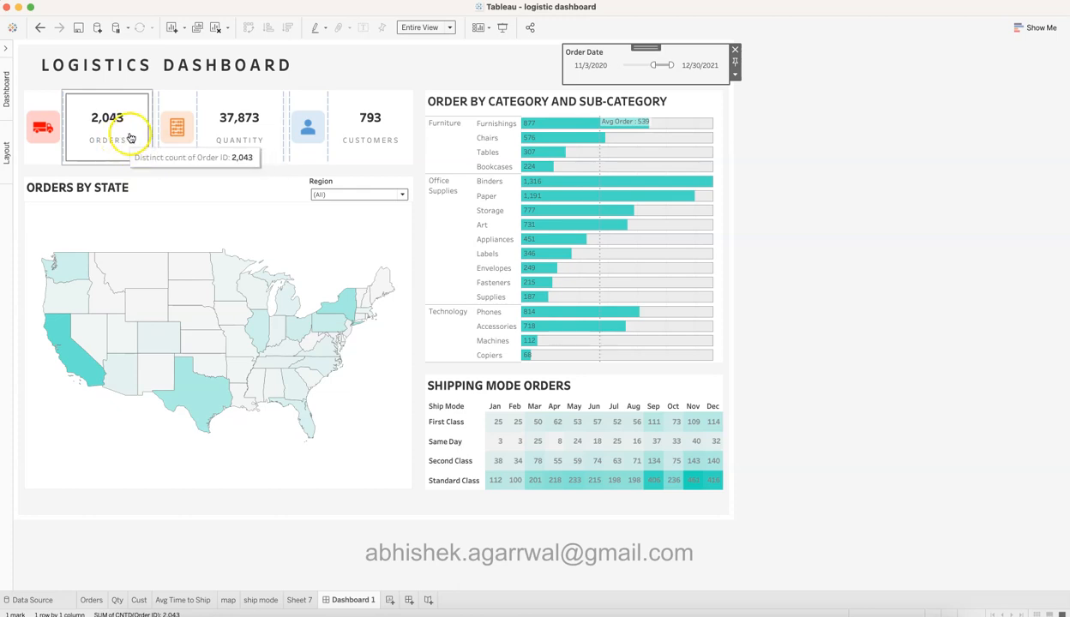
- Set the start of the Order Date range to 8/17/2021 and compare the Orders, Quantity and Customers cards
drag(653, 65, 666, 66)
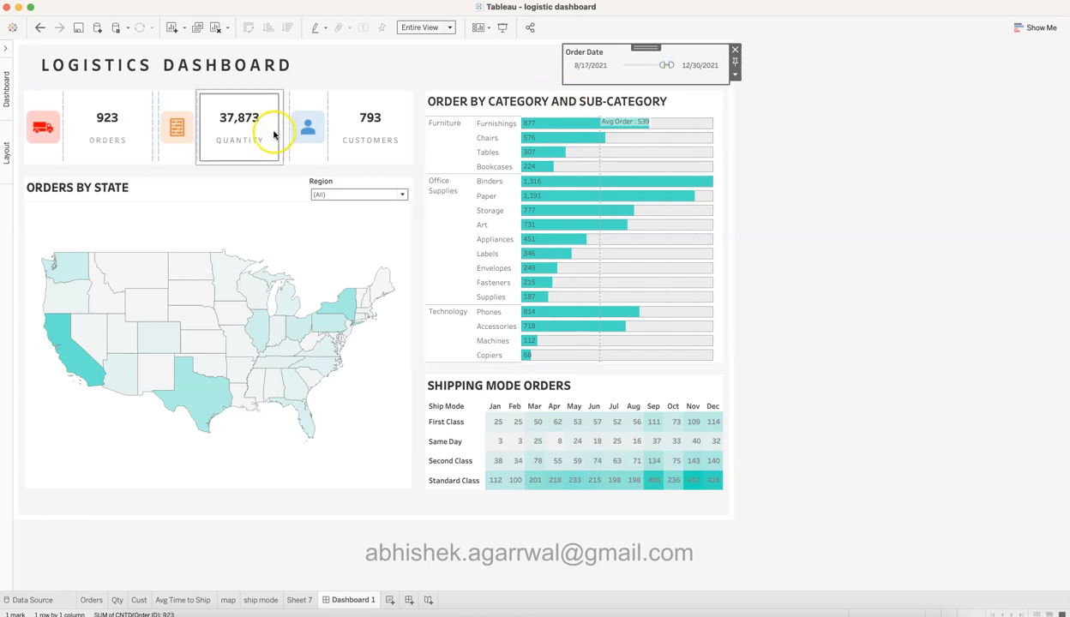
click(138, 152)
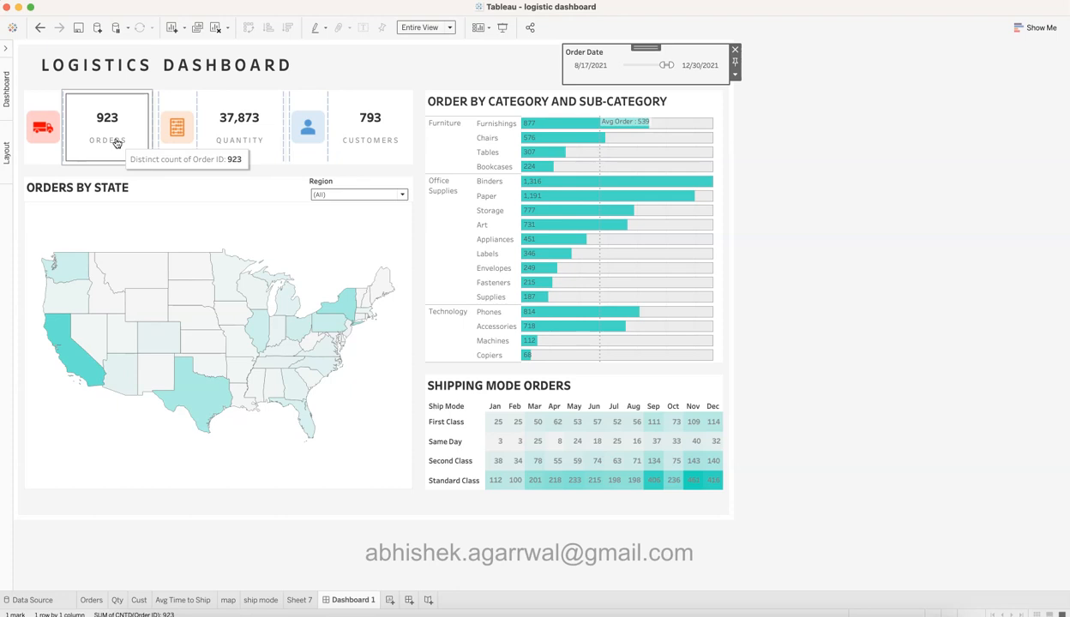
click(115, 144)
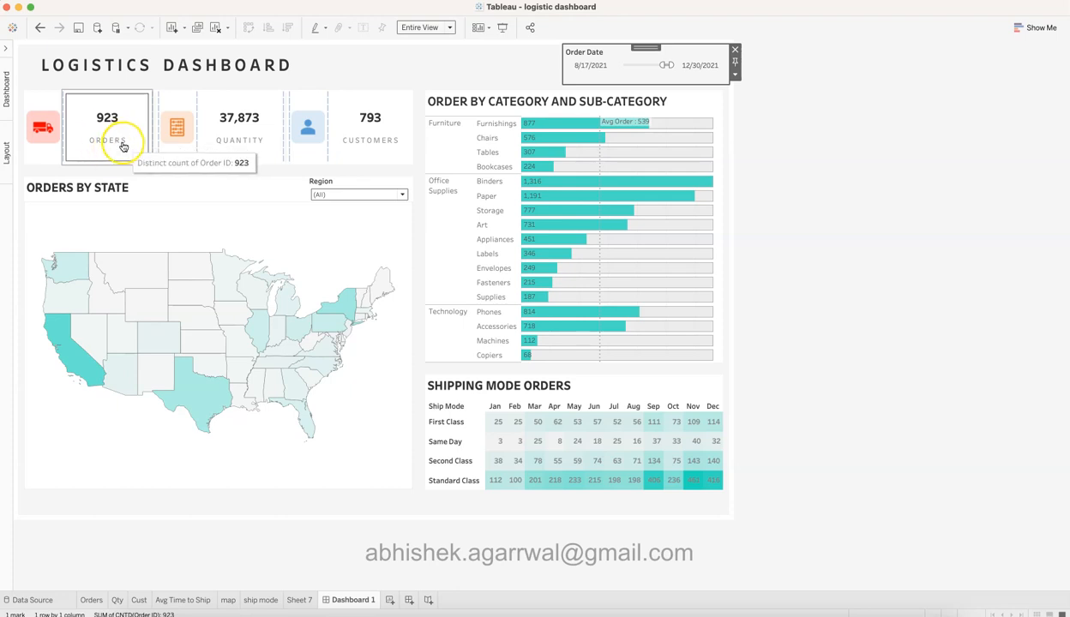
click(272, 144)
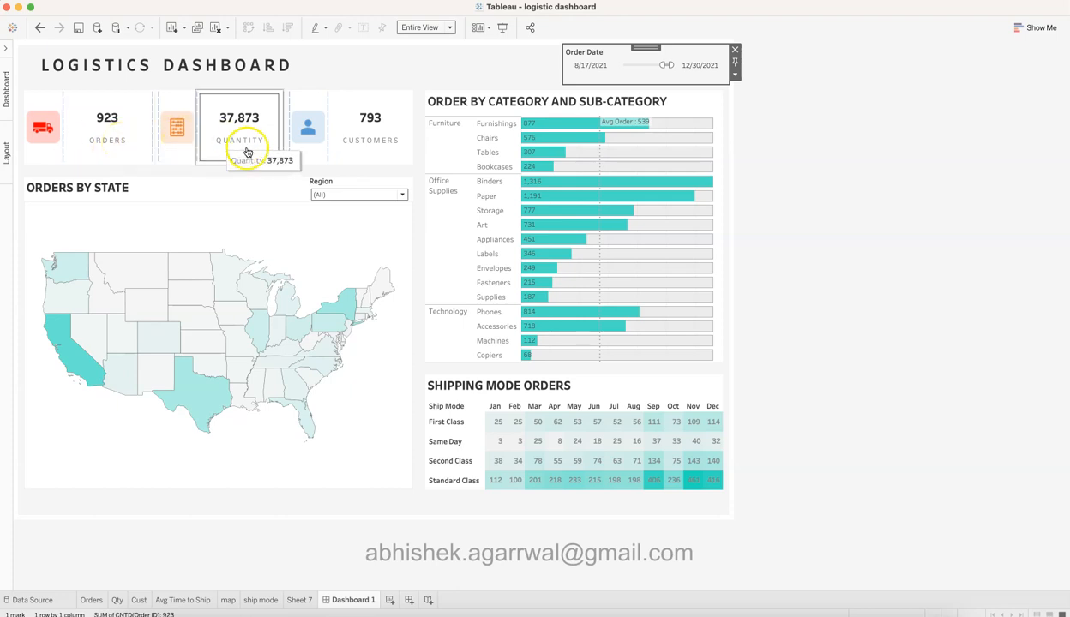
click(380, 156)
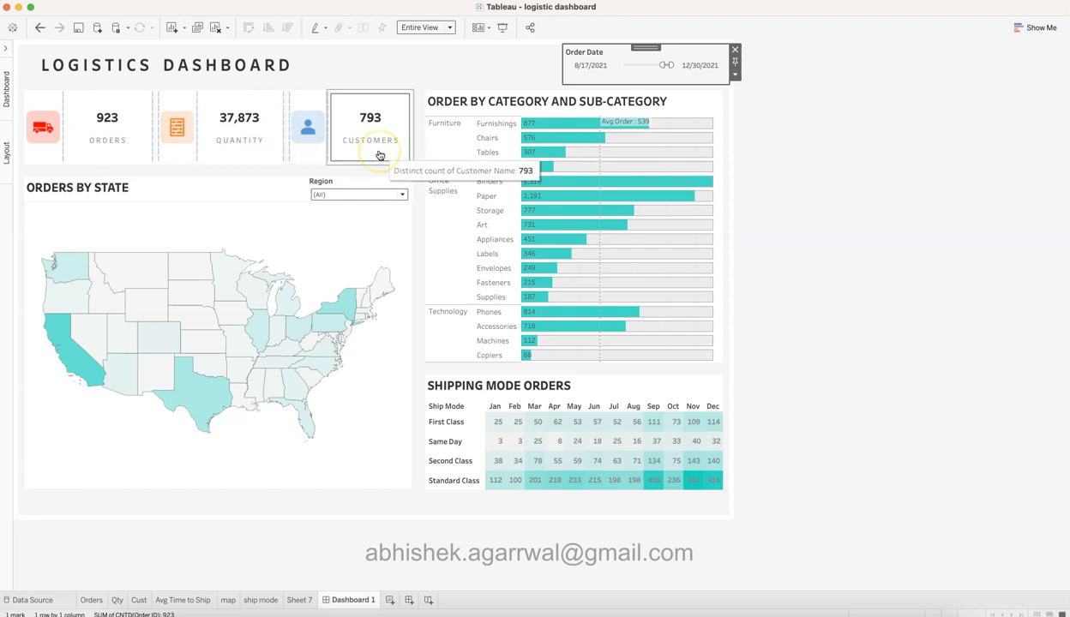
click(524, 90)
click(305, 146)
click(263, 153)
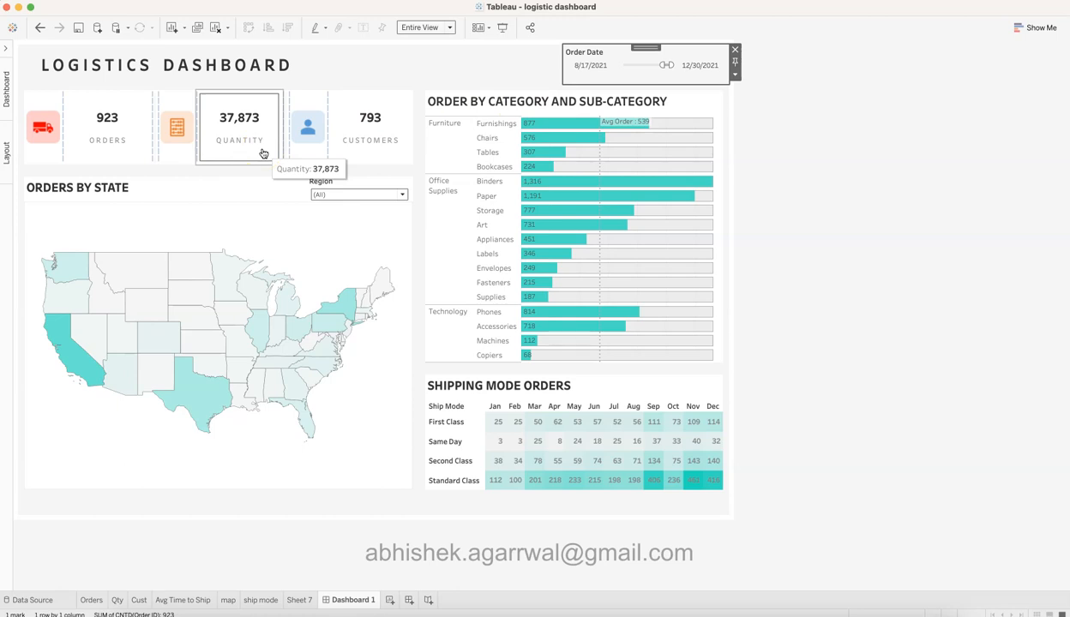
- Examine the Region filter options, the Texas quantity on the map and the Shipping Mode Orders table
click(333, 195)
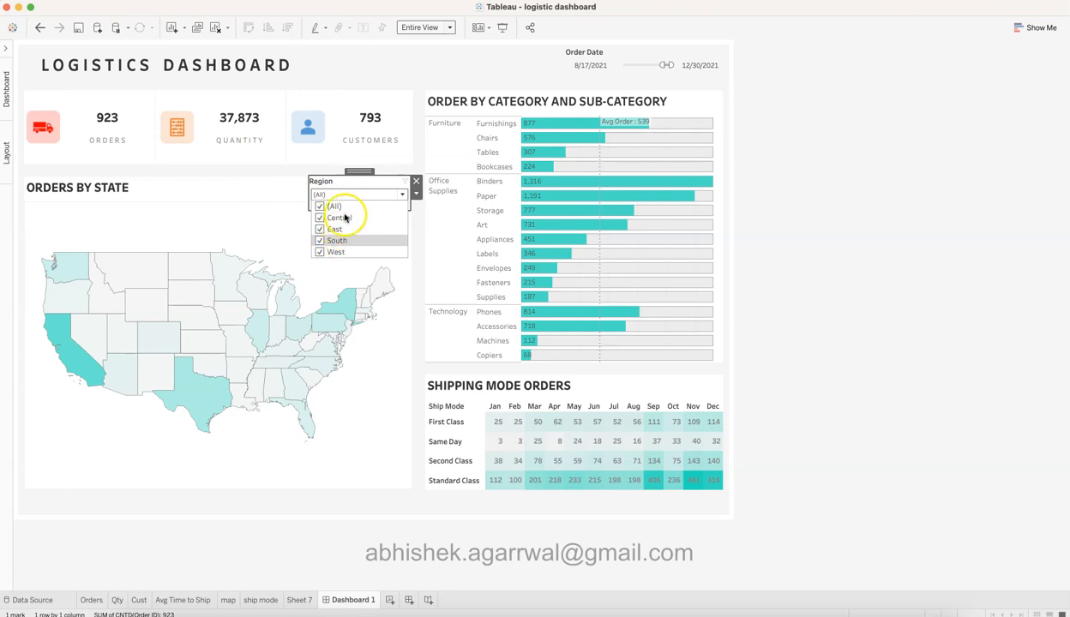
click(341, 194)
click(284, 194)
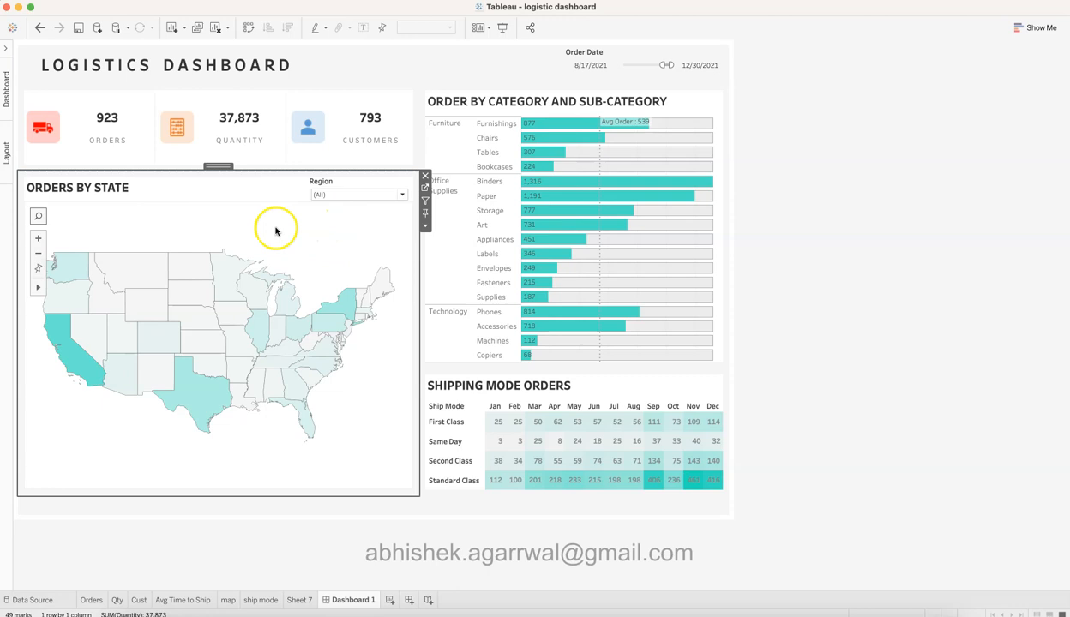
mouse_move(196, 400)
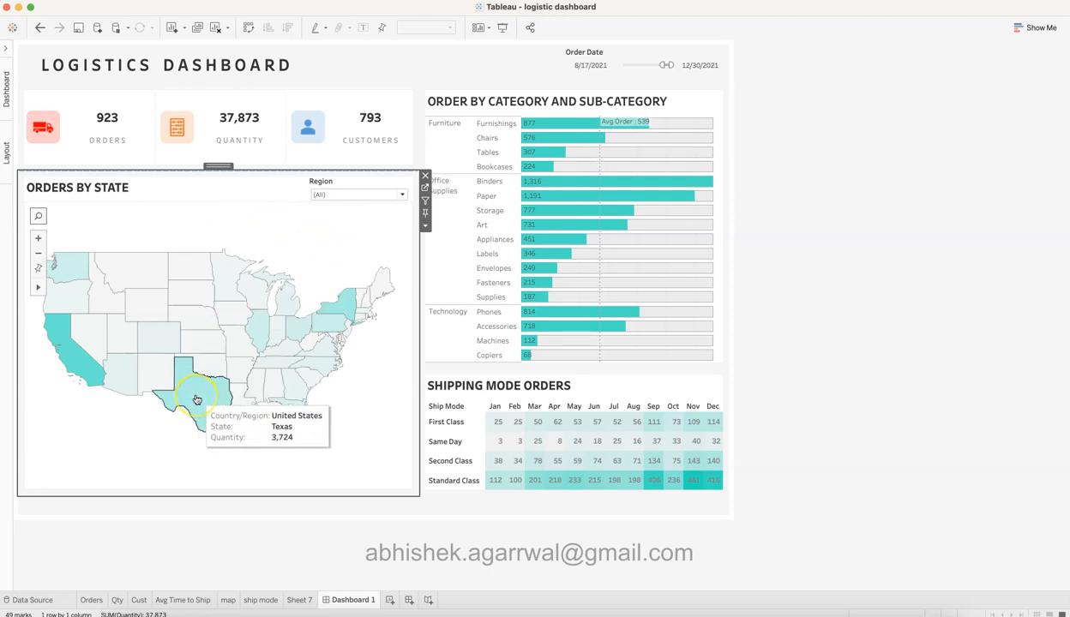
click(289, 244)
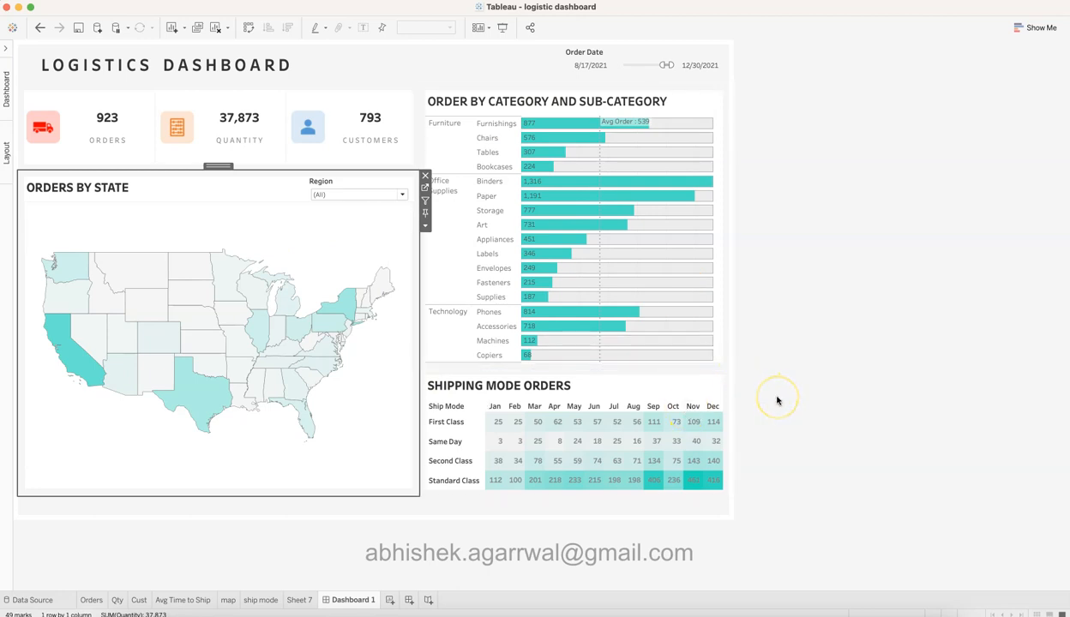
mouse_move(614, 416)
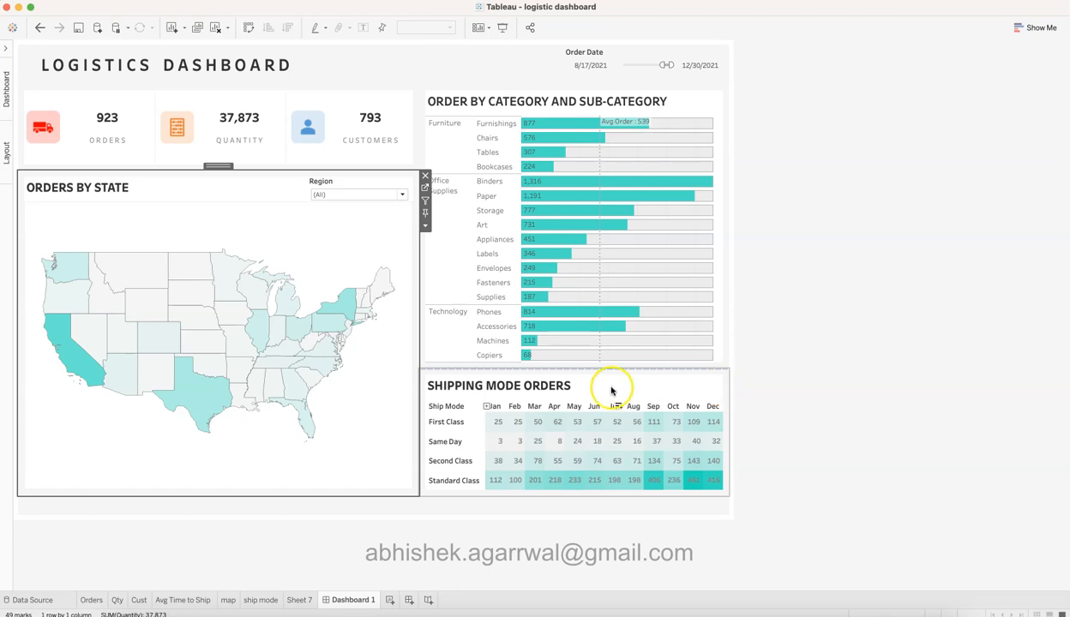
- Switch to the Everest Financials Dashboard workbook and review the Net Income % and ROI % cards
click(814, 319)
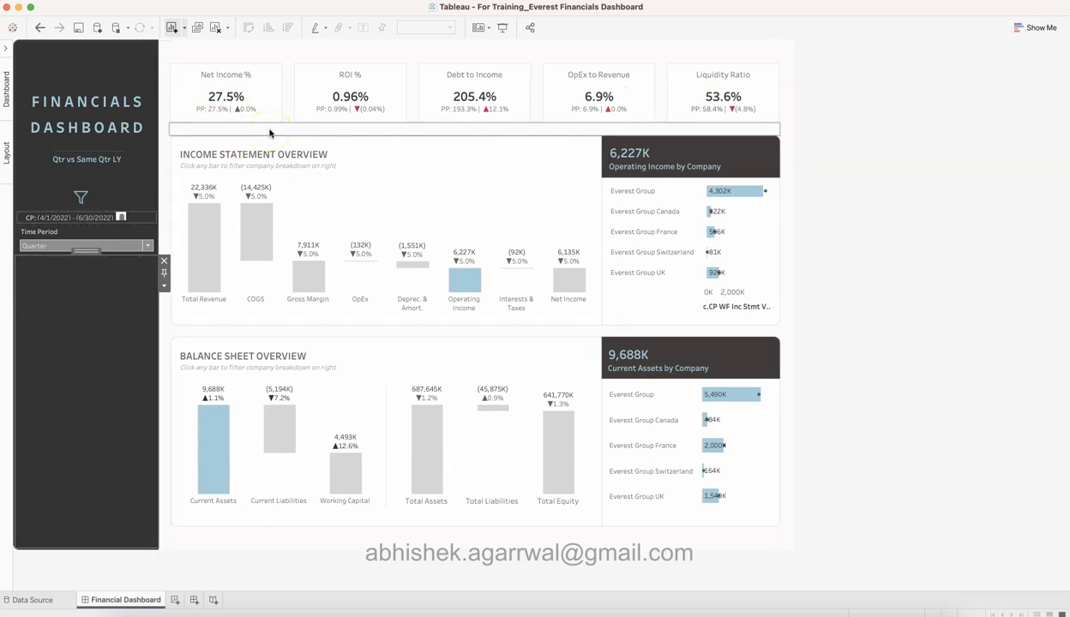
click(224, 98)
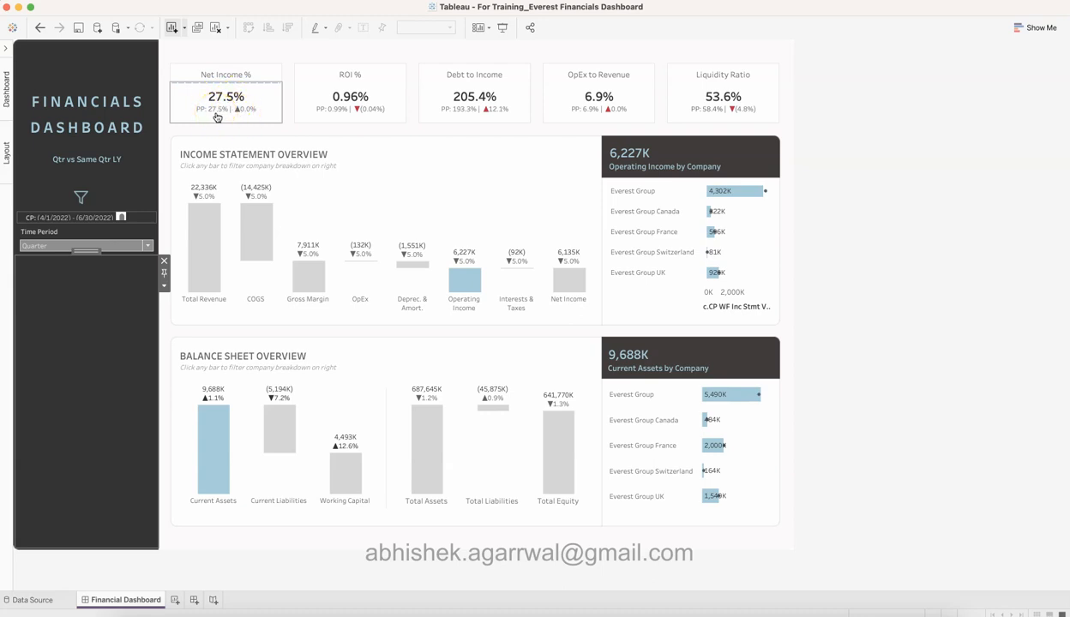
drag(246, 112, 316, 114)
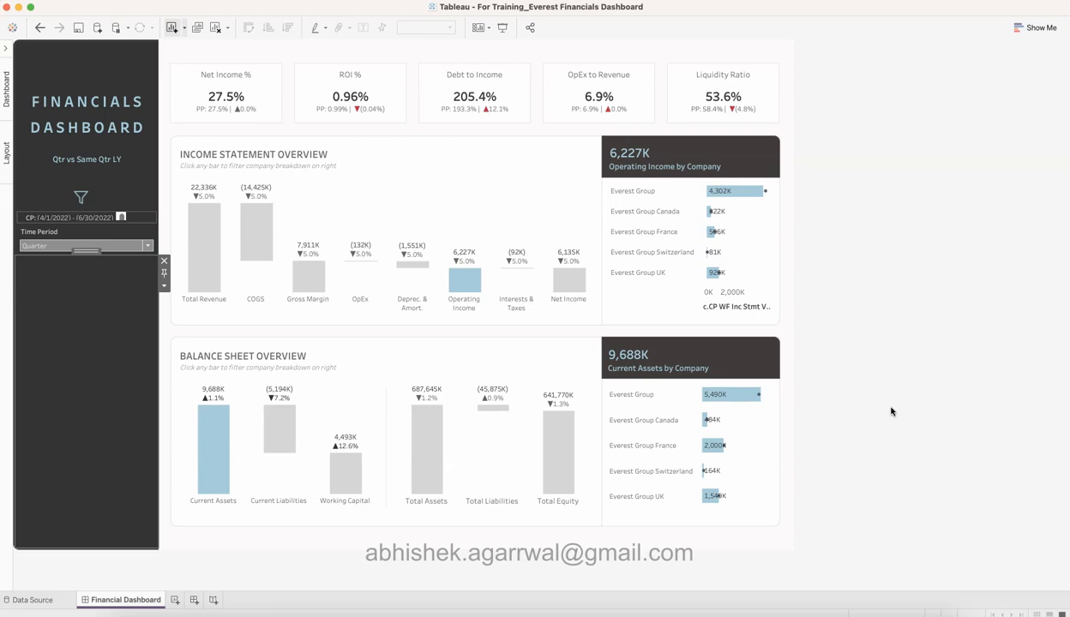
- Examine the Time Period options and the filter area of the financials dashboard
click(148, 248)
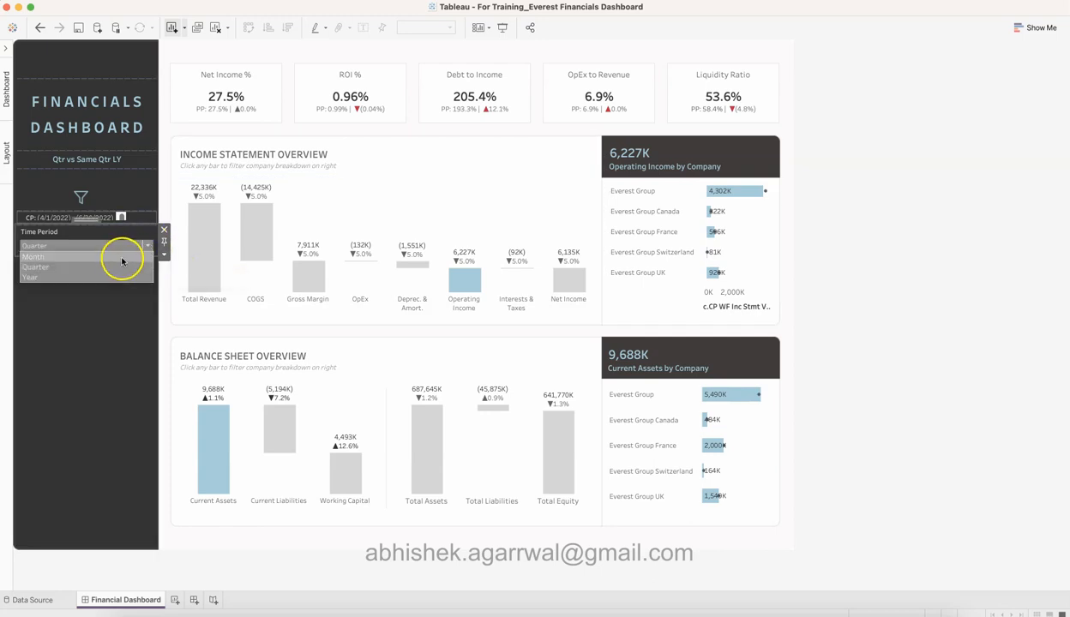
click(148, 246)
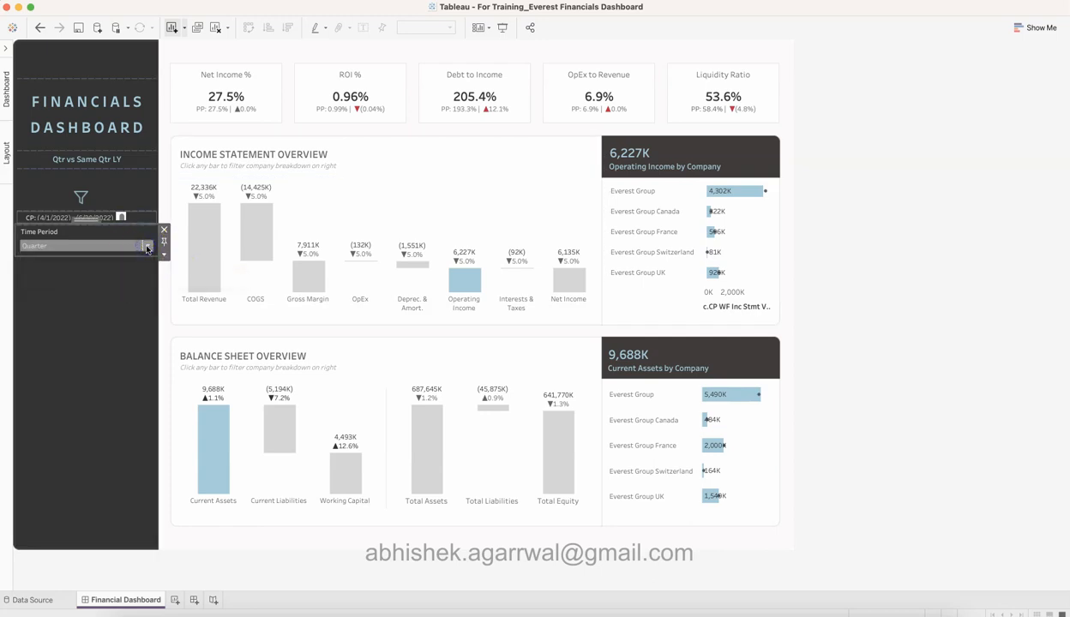
click(82, 198)
click(69, 294)
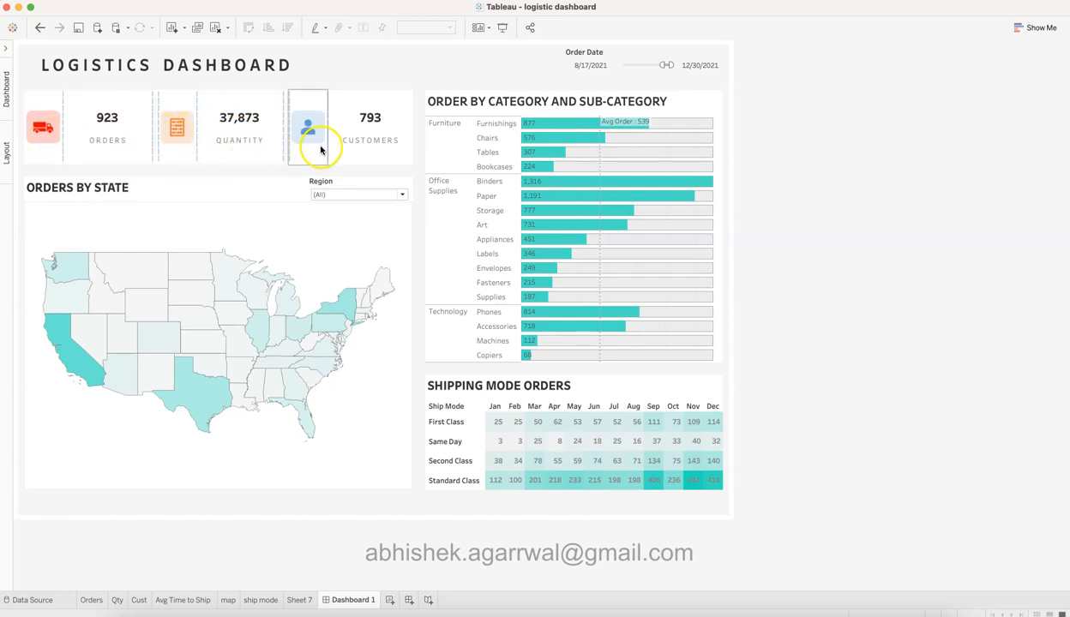
- Return to the logistics dashboard workbook and select the Logistics Dashboard title
click(281, 69)
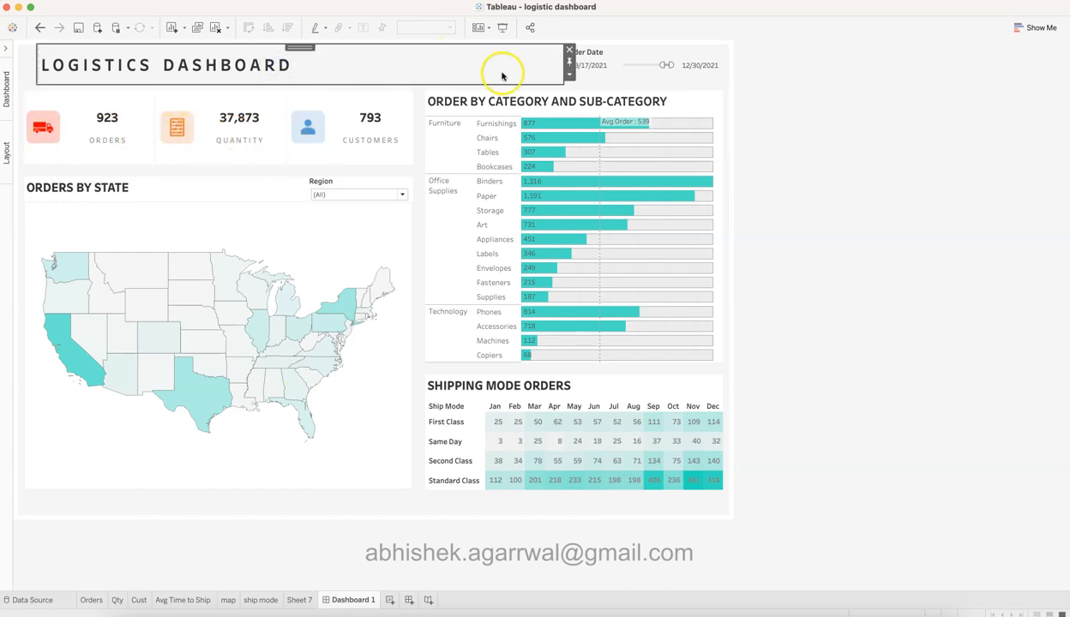
- Open the Orders worksheet with its data fields shown and examine the aggregation options of the Order ID measure
click(604, 52)
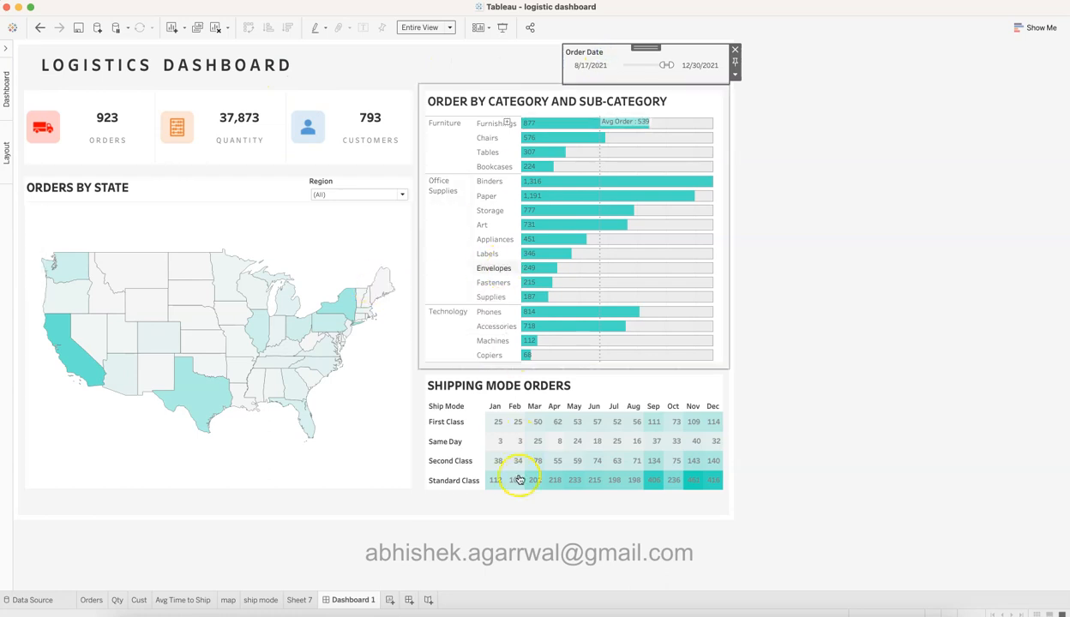
click(95, 601)
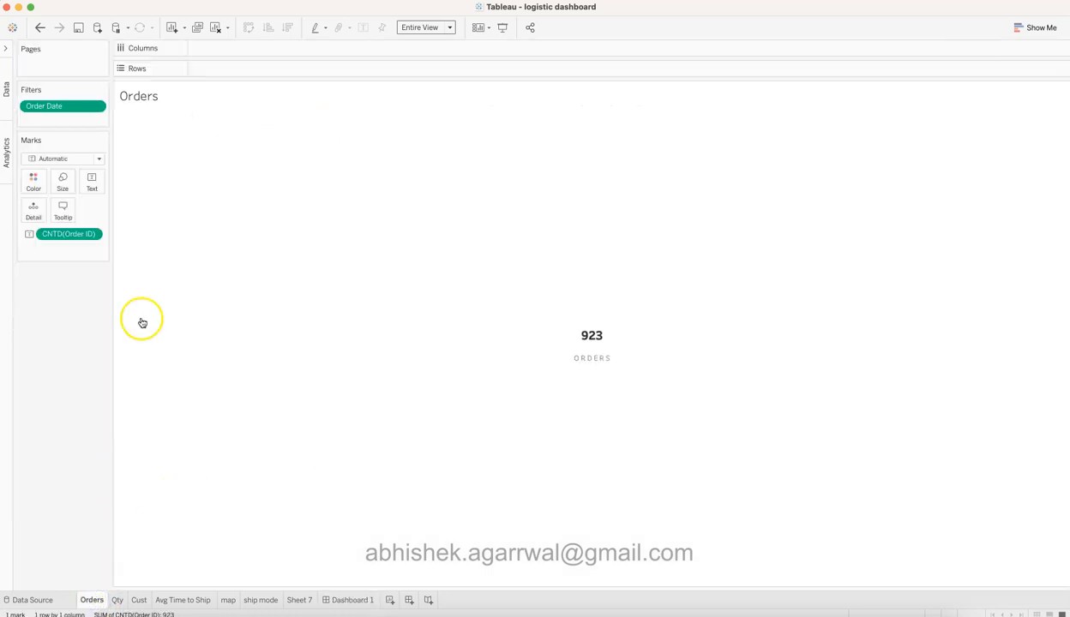
click(6, 51)
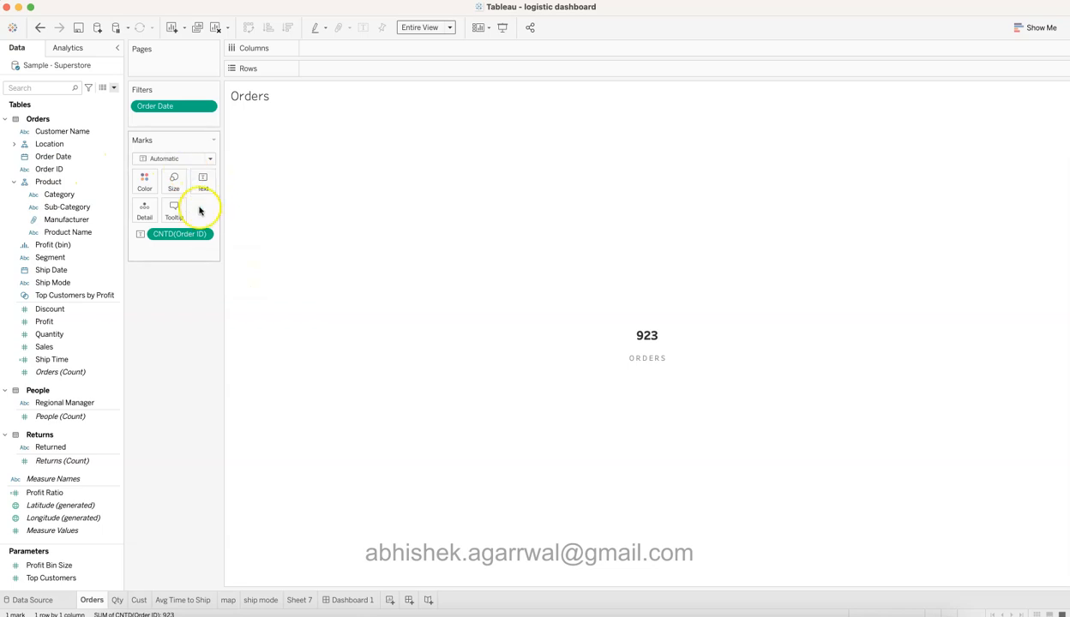
click(205, 234)
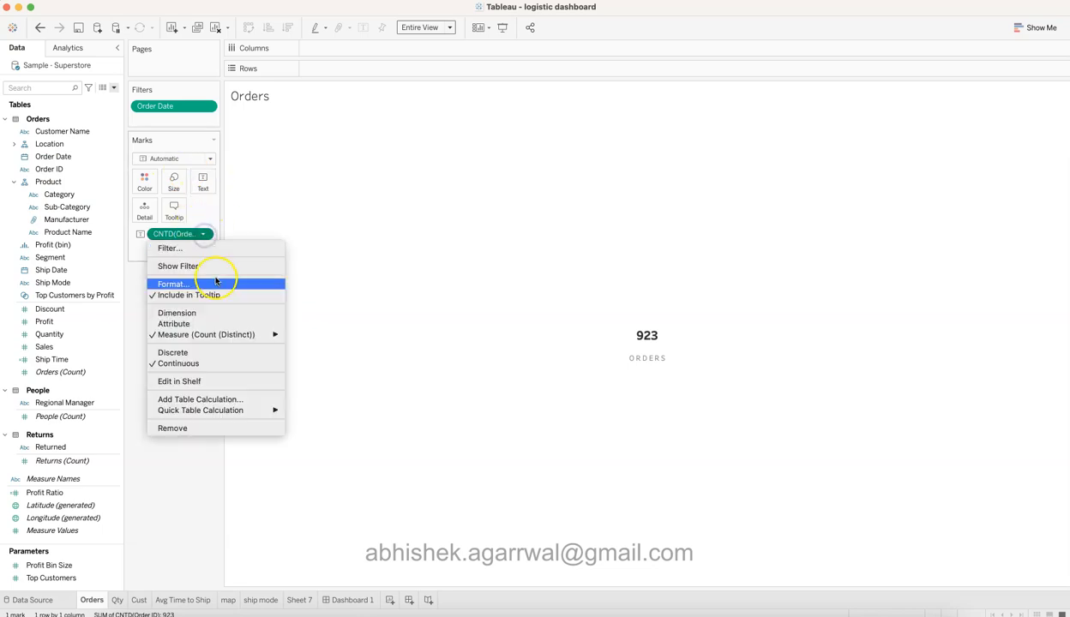
mouse_move(247, 335)
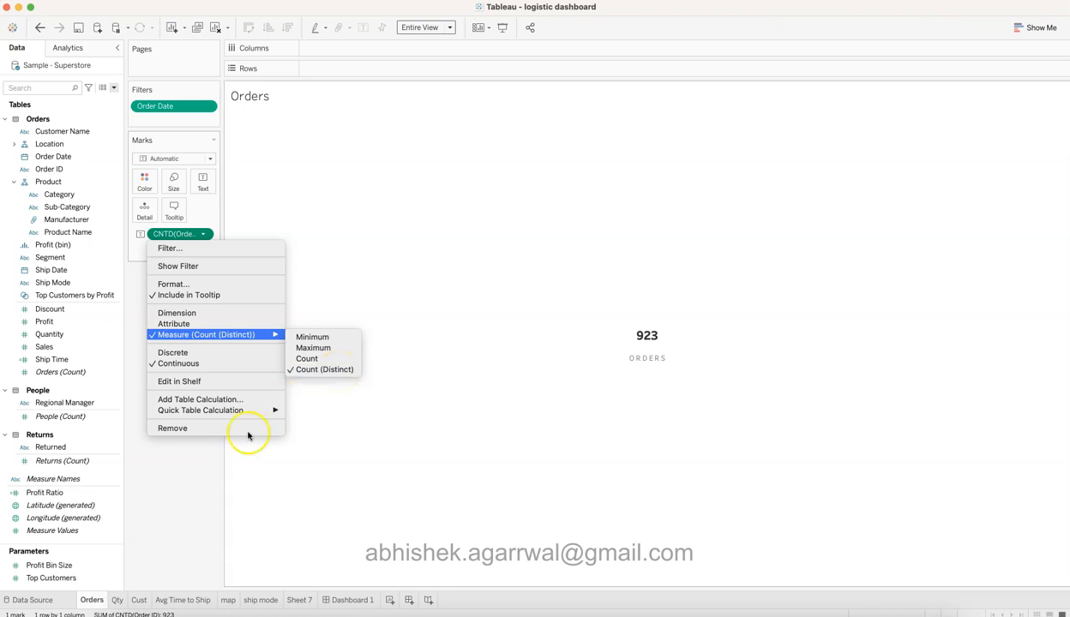
click(202, 479)
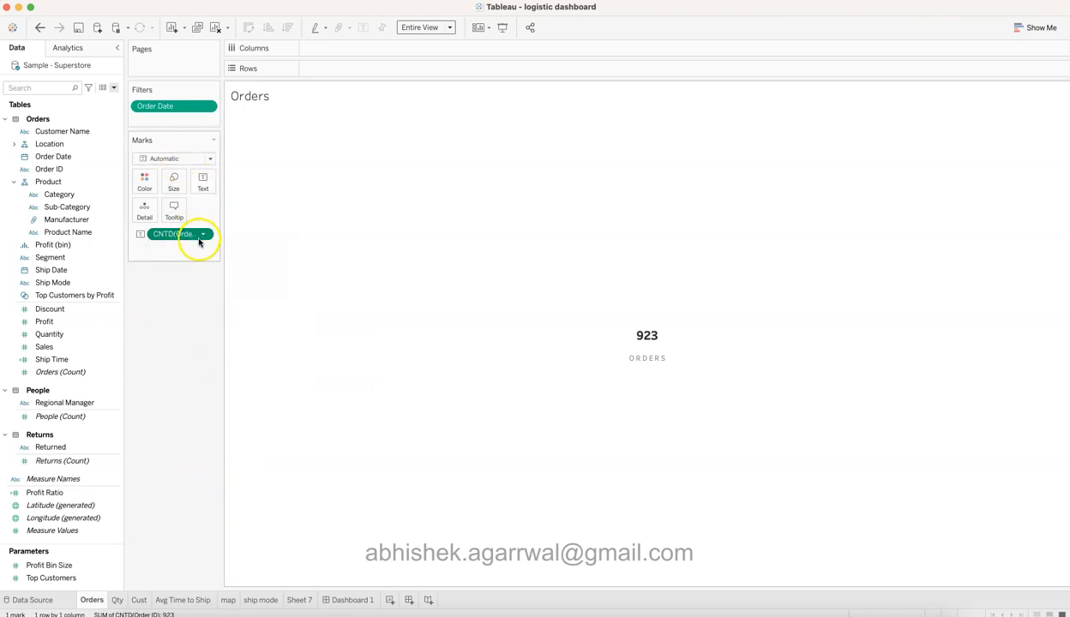
- Open the Orders sheet's label for editing and examine the font, size and colour of the CNTD(Order ID) text
click(207, 185)
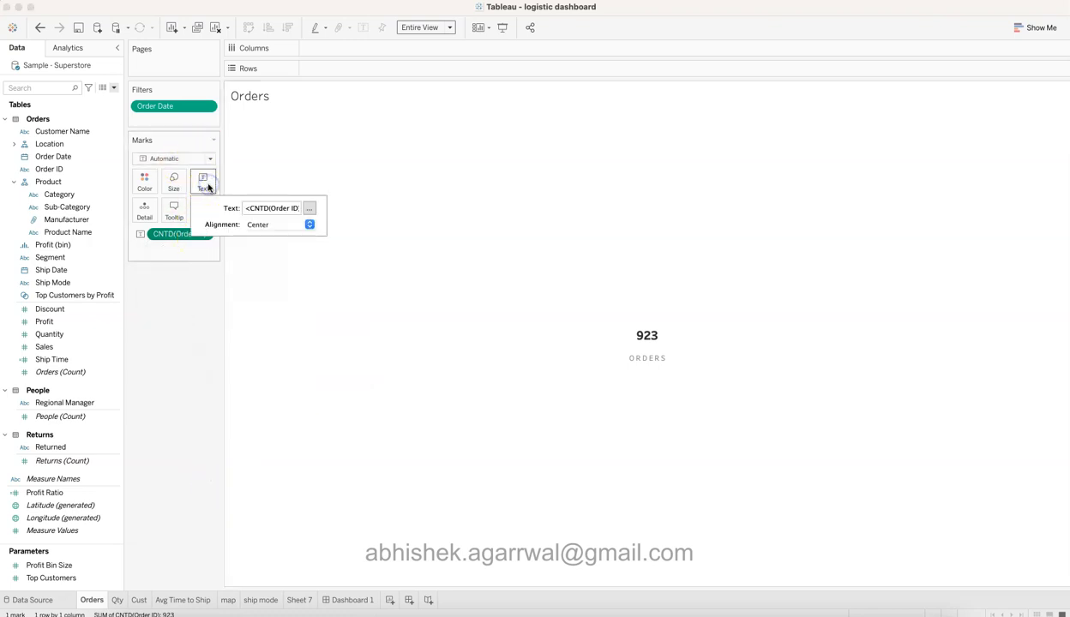
click(309, 209)
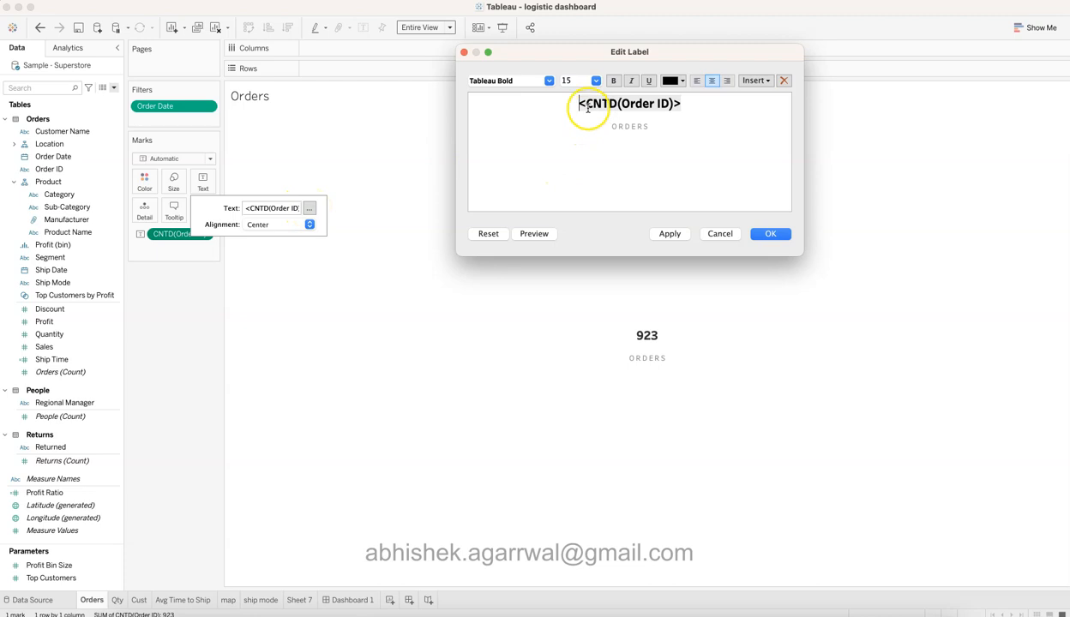
drag(576, 103, 693, 98)
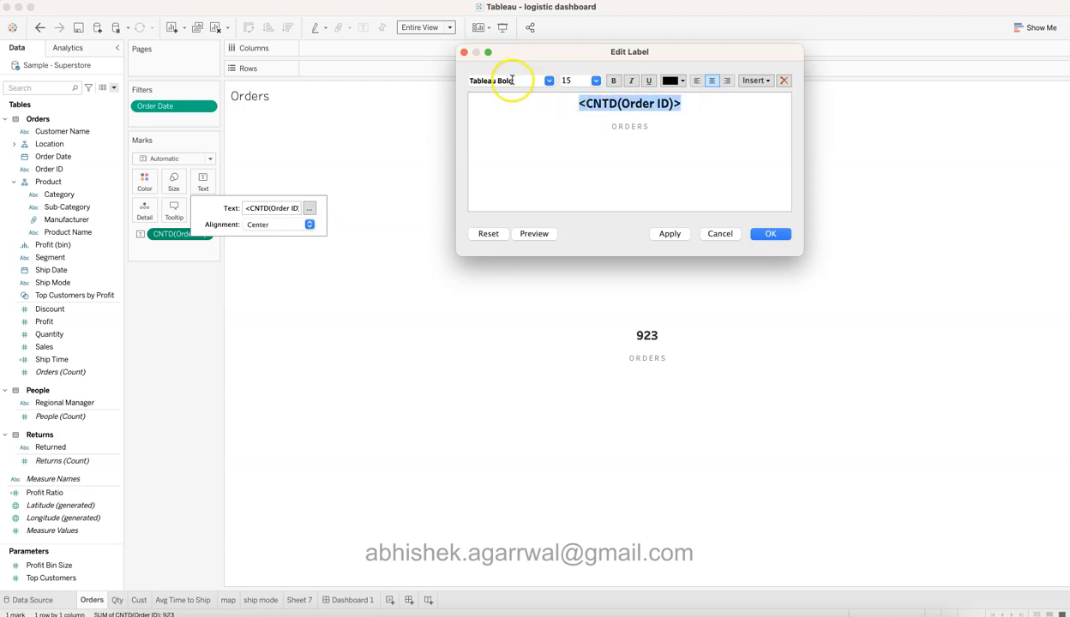
click(671, 81)
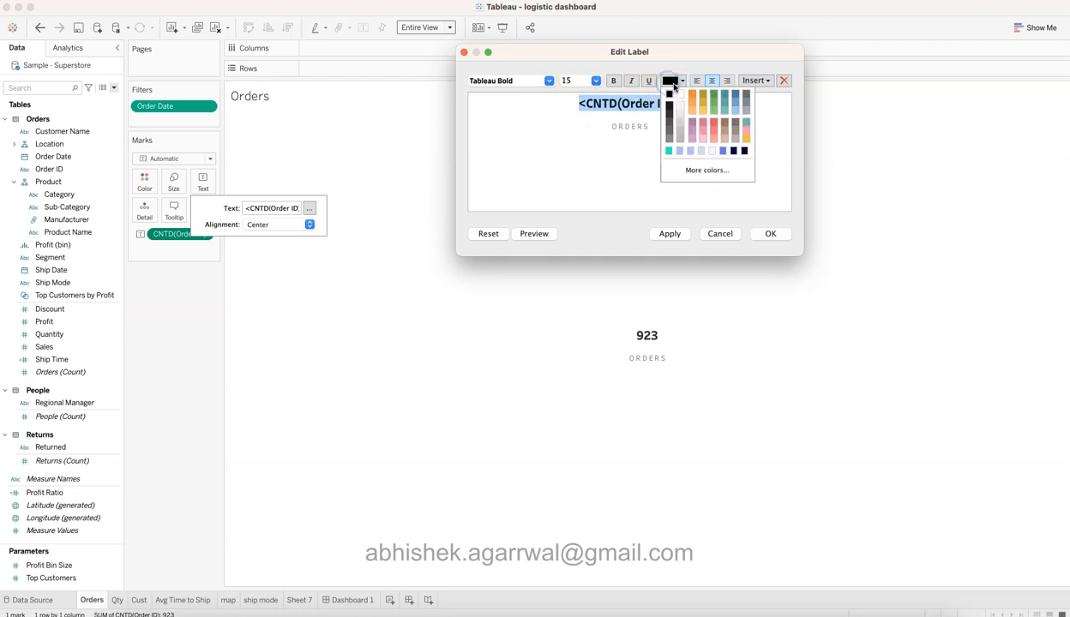
click(633, 114)
click(658, 114)
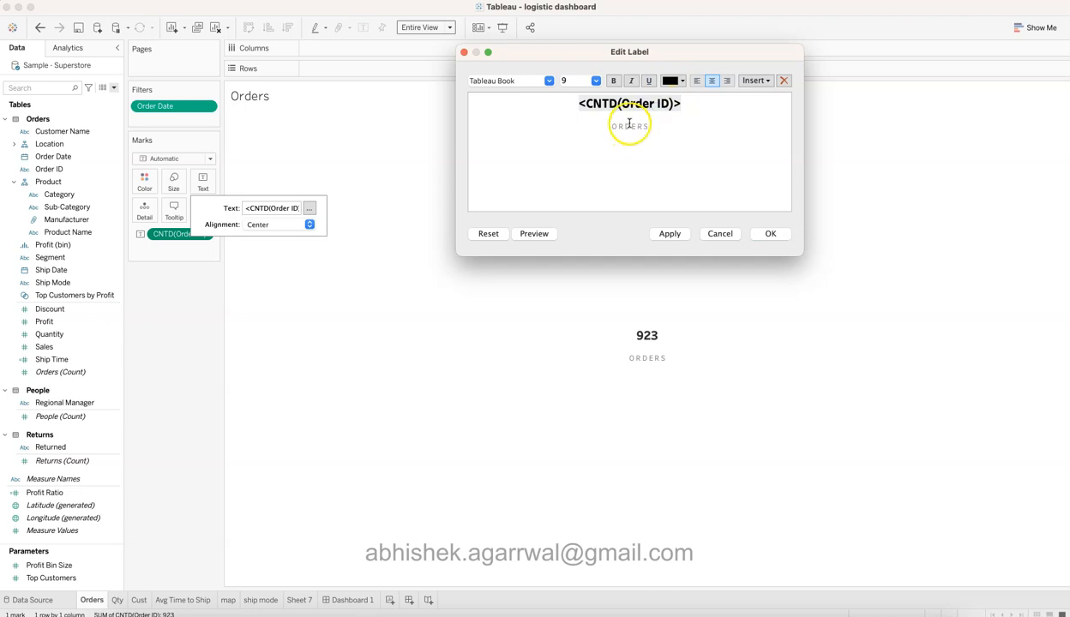
- Examine the font and colour of the ORDERS caption in the label, leaving the label editor without changes
click(614, 127)
mouse_move(614, 128)
mouse_down()
mouse_move(640, 127)
mouse_move(610, 127)
mouse_up()
click(652, 126)
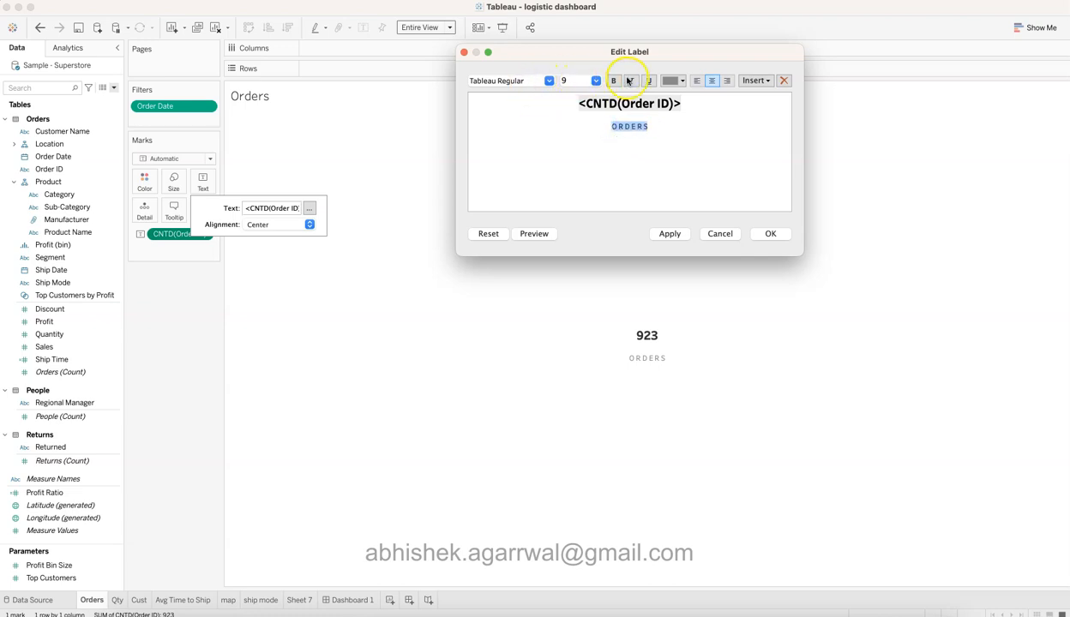
click(668, 80)
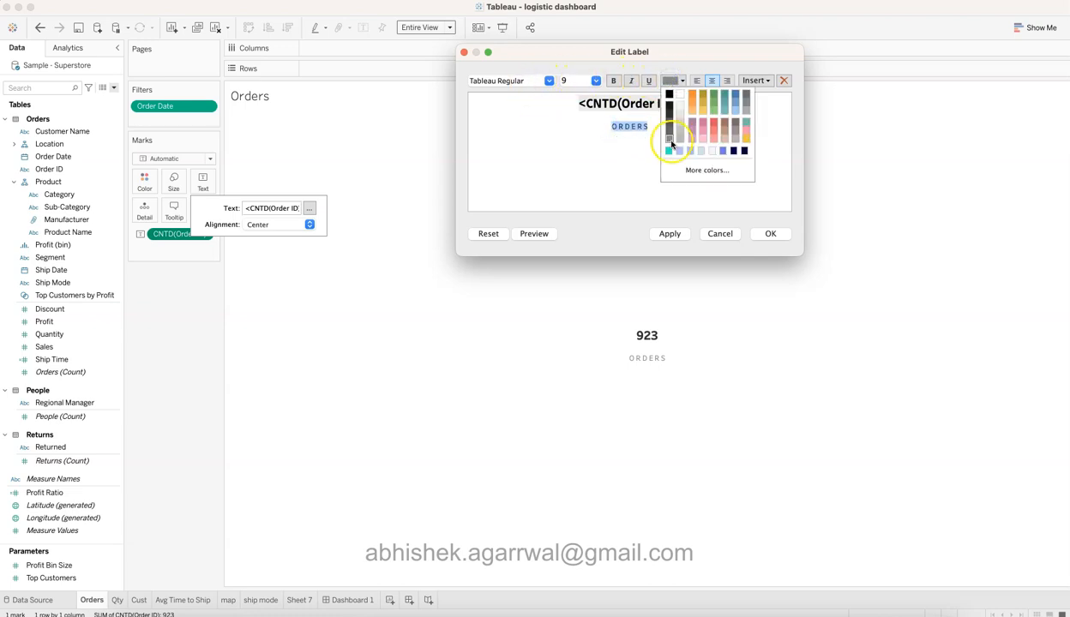
click(641, 130)
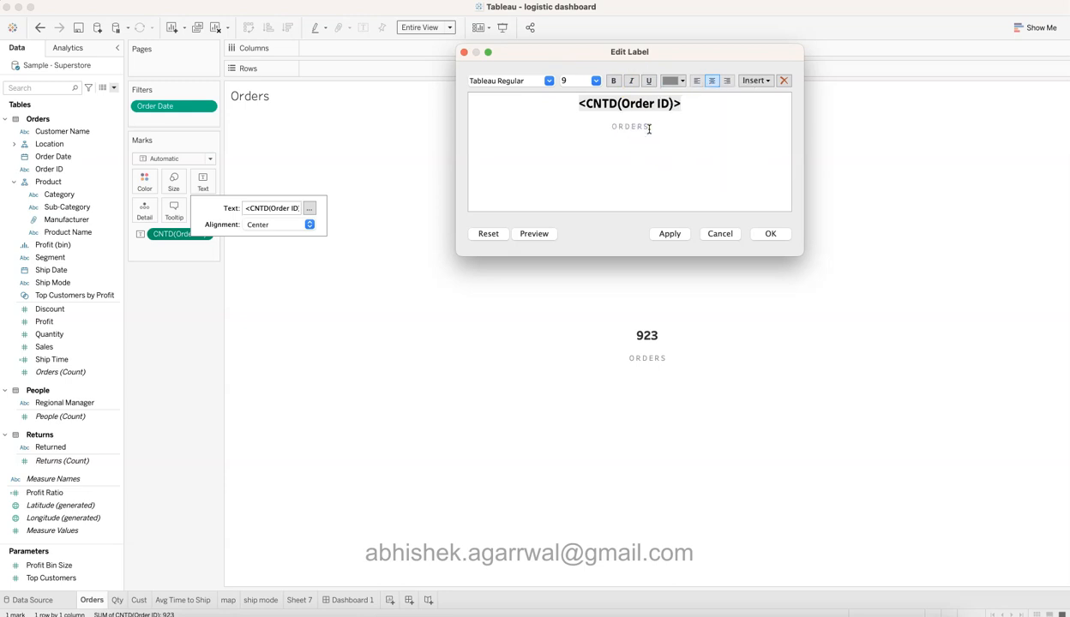
click(721, 234)
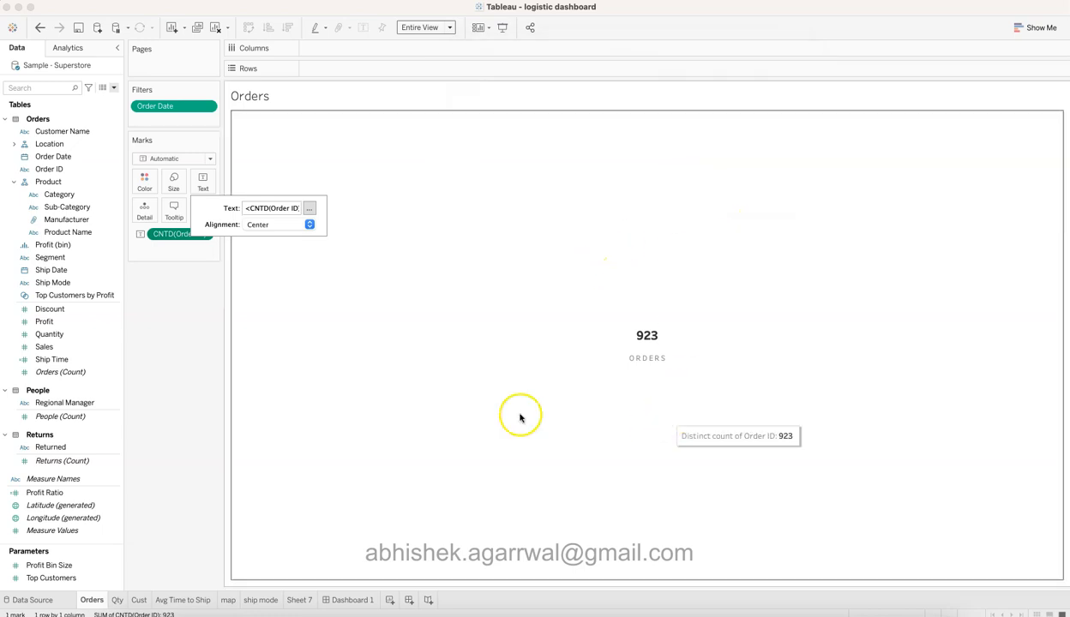
- Review the Orders sheet's view fit options and the horizontal alignment of its label text
click(208, 364)
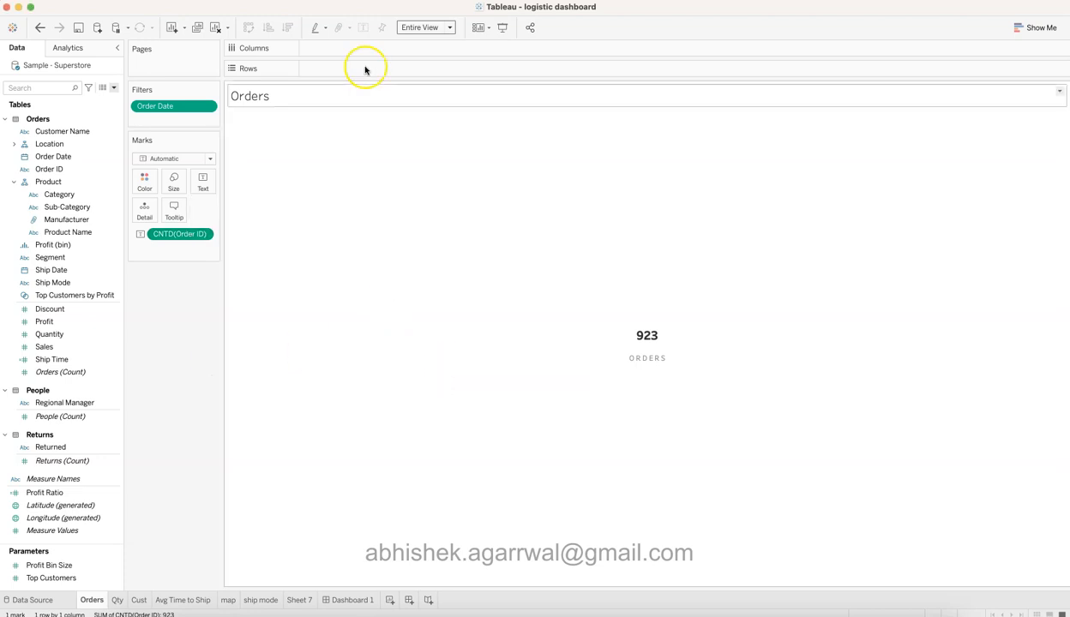
click(426, 33)
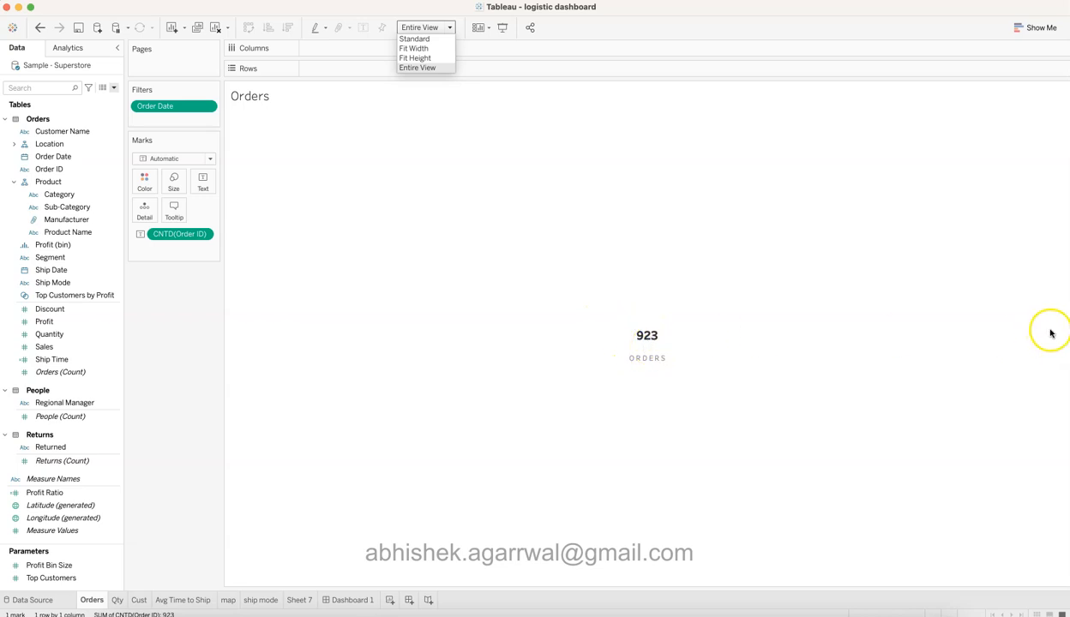
click(210, 187)
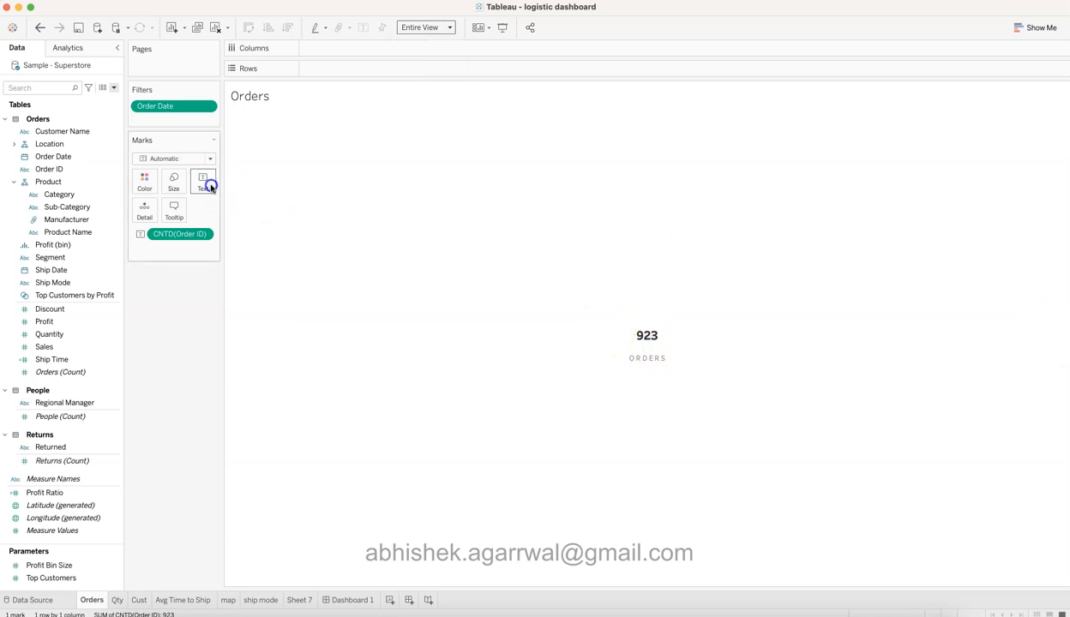
click(210, 186)
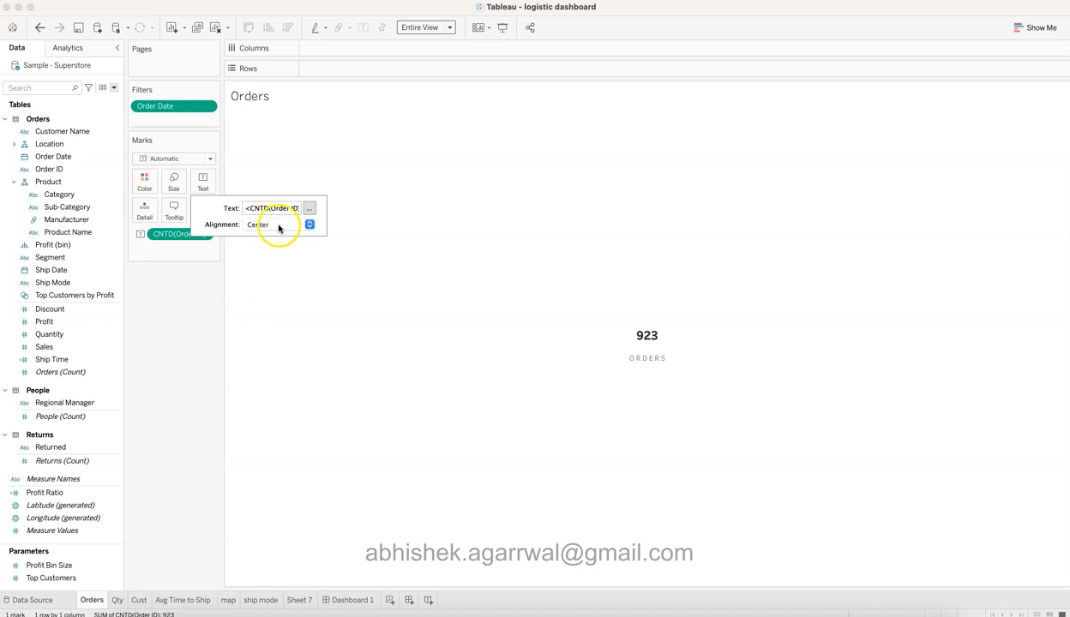
click(279, 226)
click(276, 282)
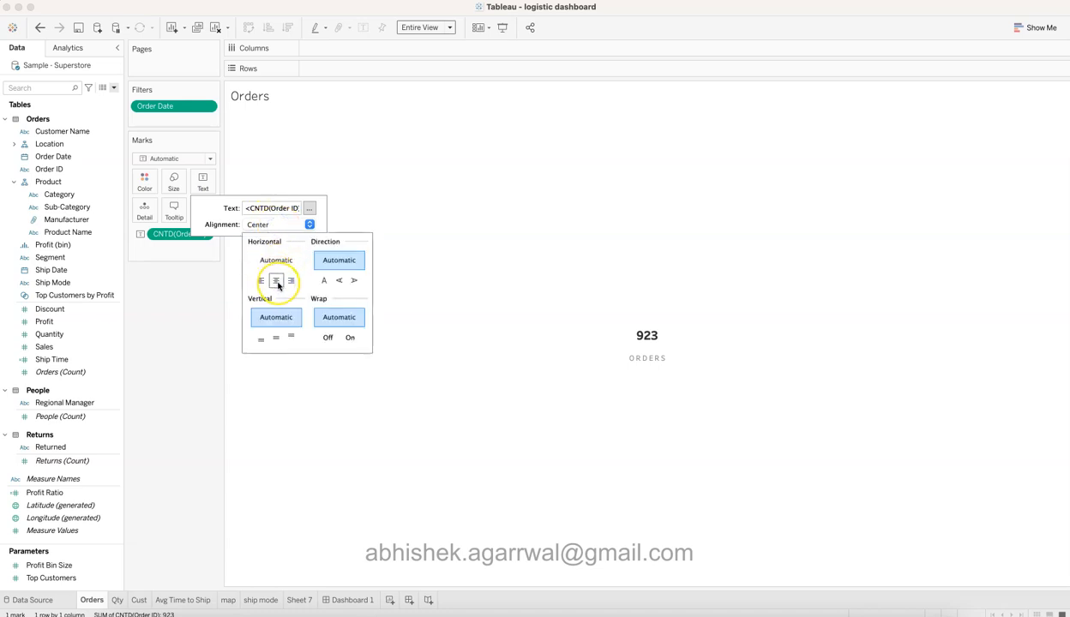
click(203, 399)
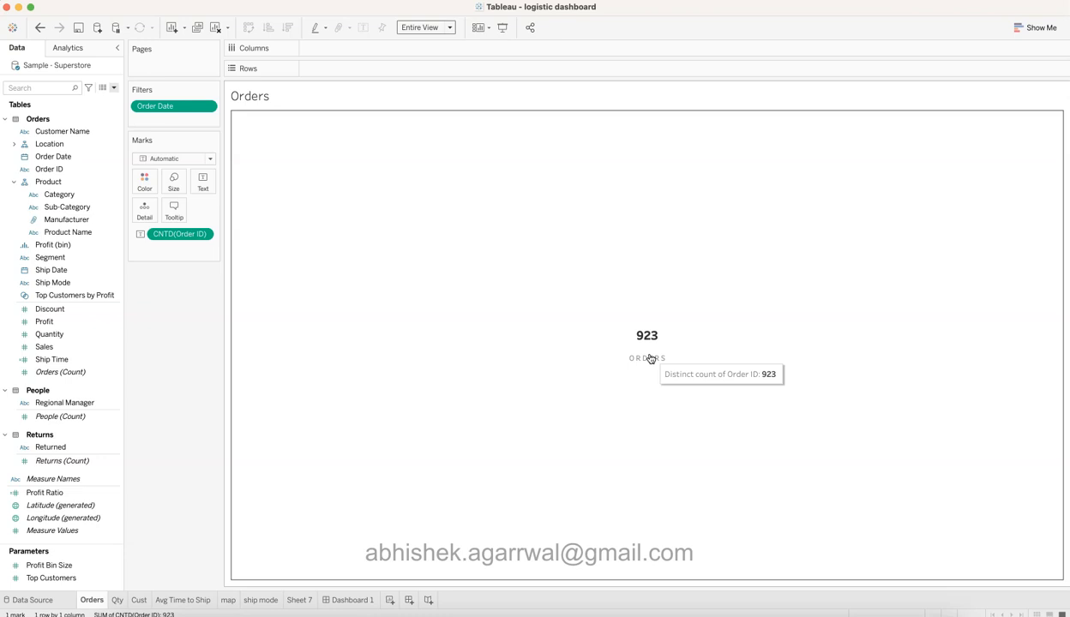
- Look up the Duplicate option among the Orders worksheet's commands without applying it
mouse_move(101, 601)
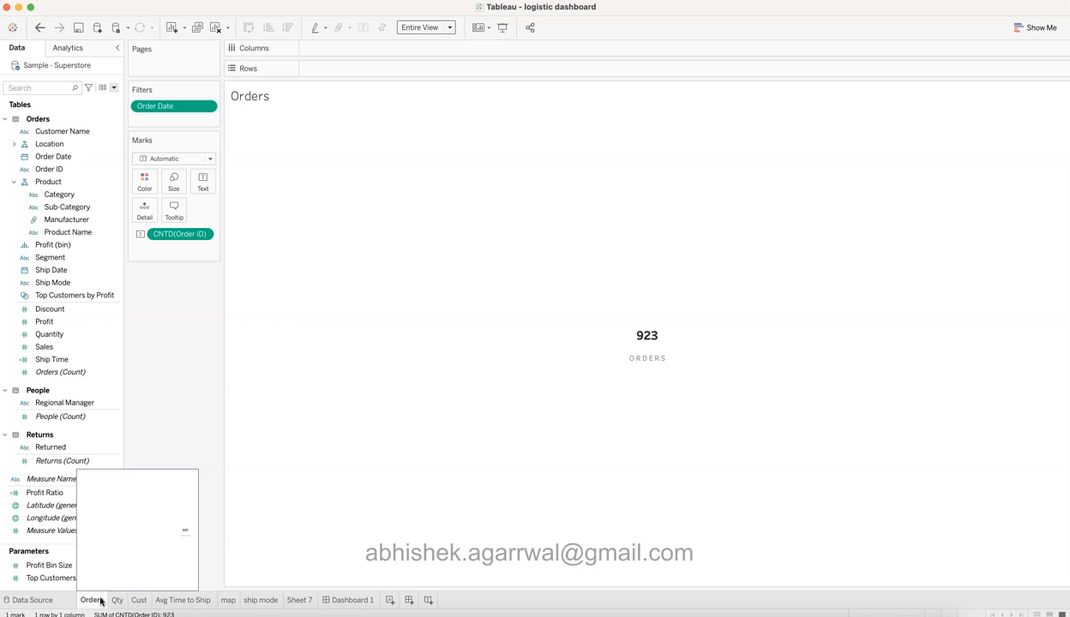
right_click(100, 601)
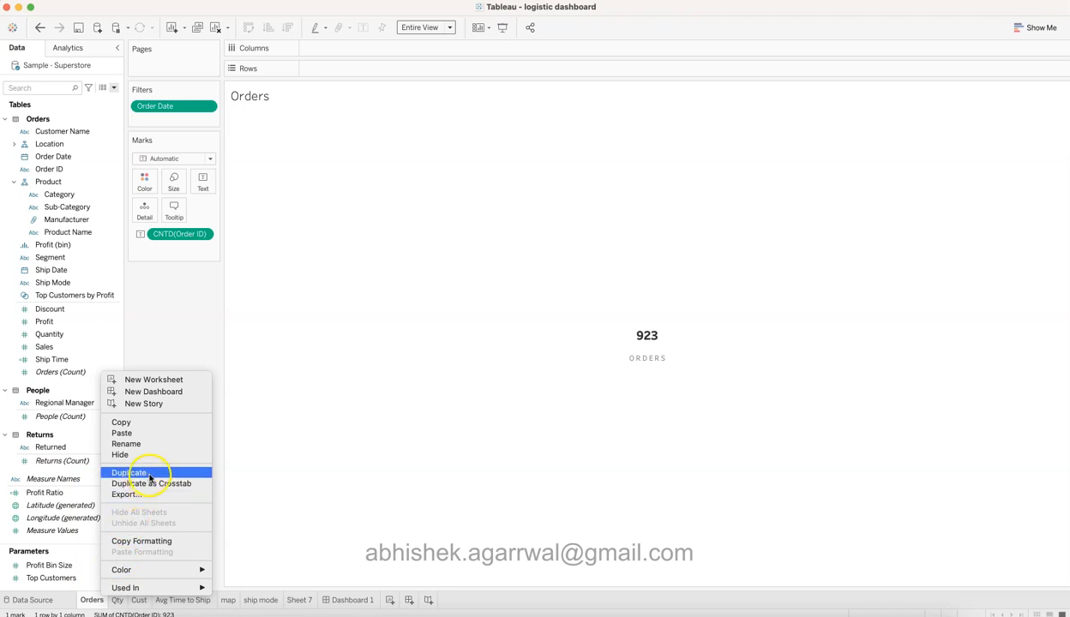
click(190, 335)
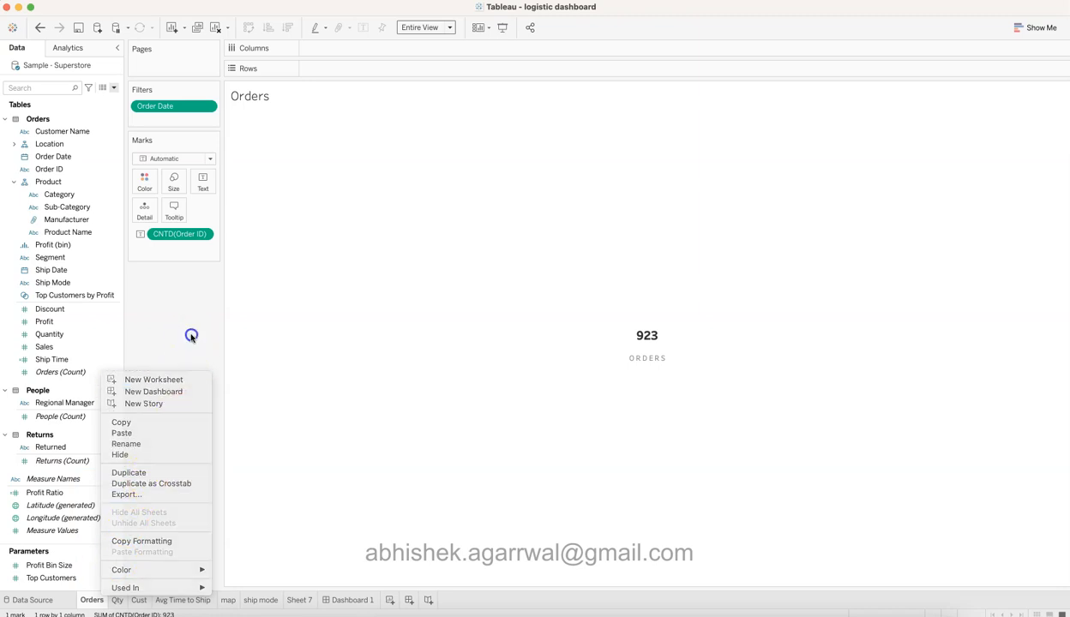
- Open the Qty worksheet, review its SUM(Quantity) measure and compare it with the Orders worksheet
click(117, 600)
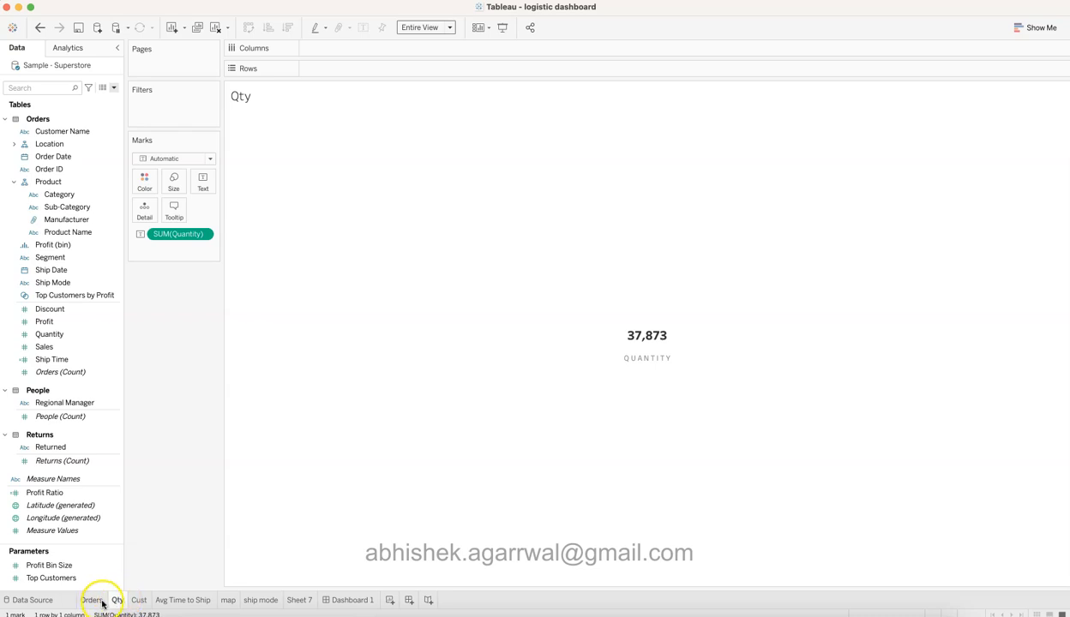
double_click(117, 601)
click(138, 607)
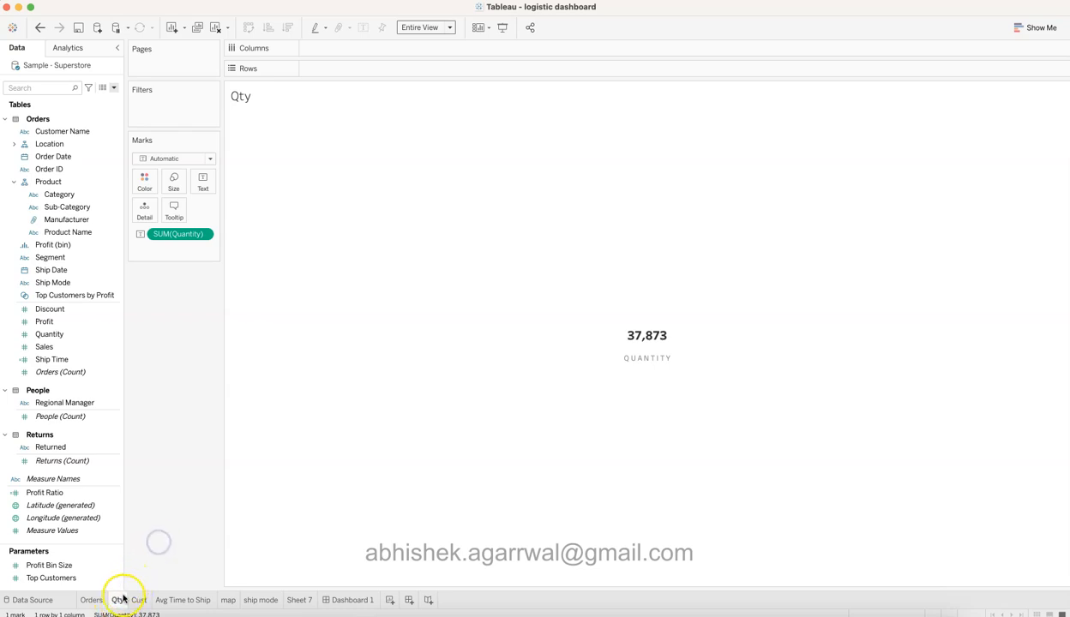
click(149, 540)
click(284, 456)
click(111, 284)
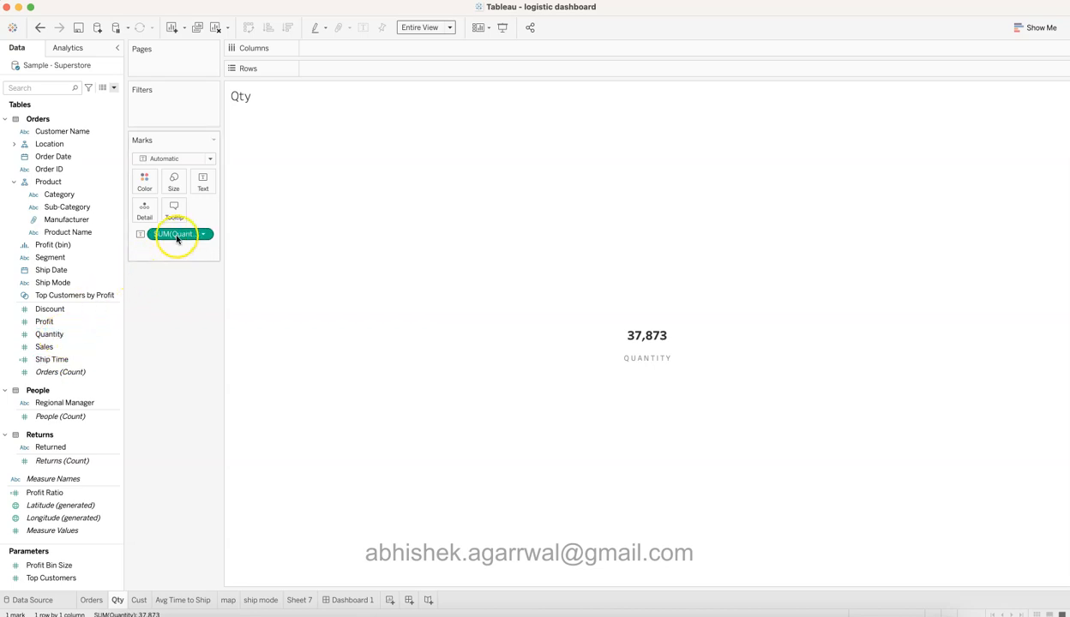
click(92, 600)
click(117, 600)
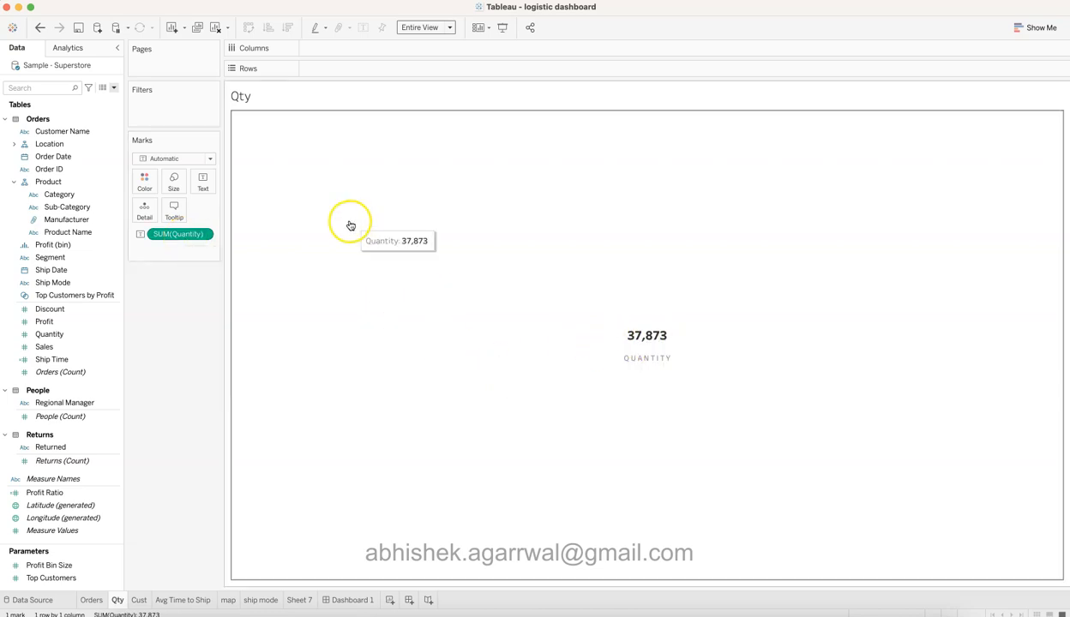
- Examine the QUANTITY caption in the Qty sheet's label editor and leave it without changes
click(203, 182)
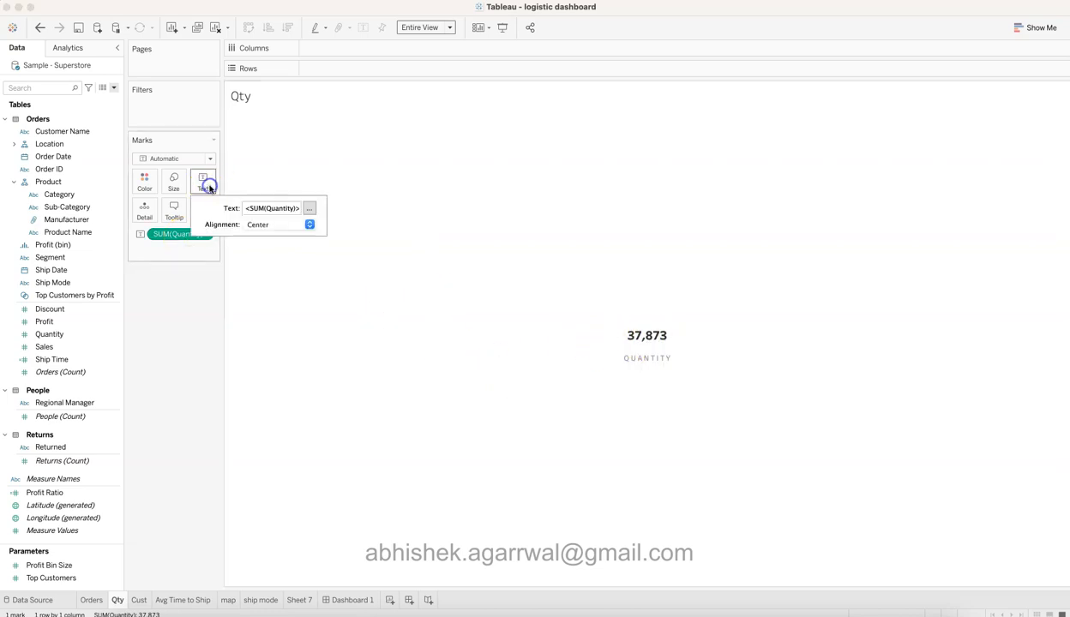
click(308, 208)
click(661, 126)
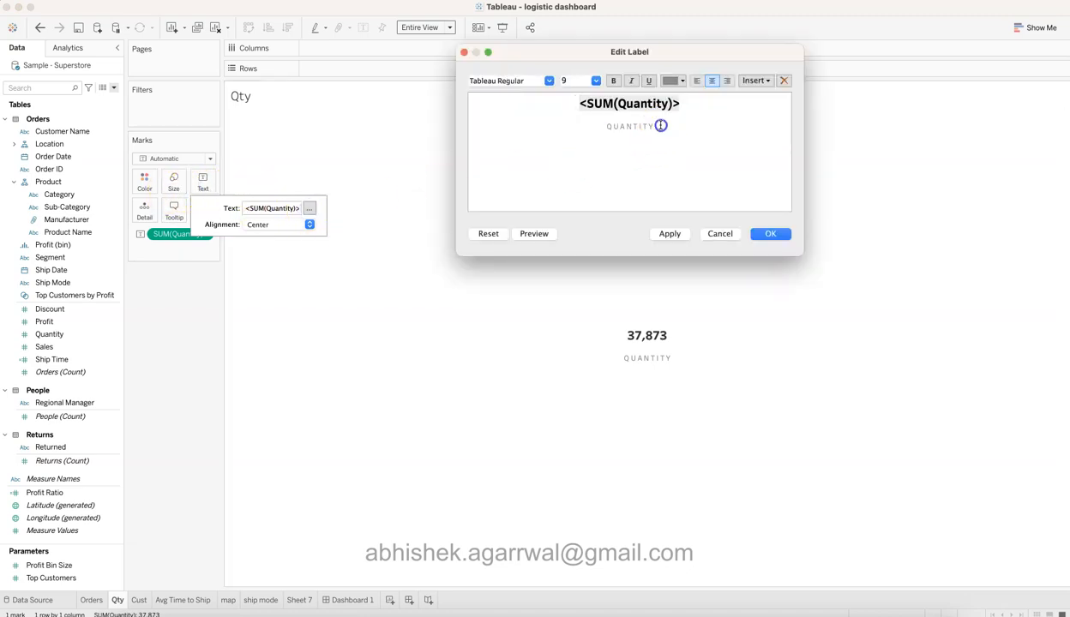
click(720, 233)
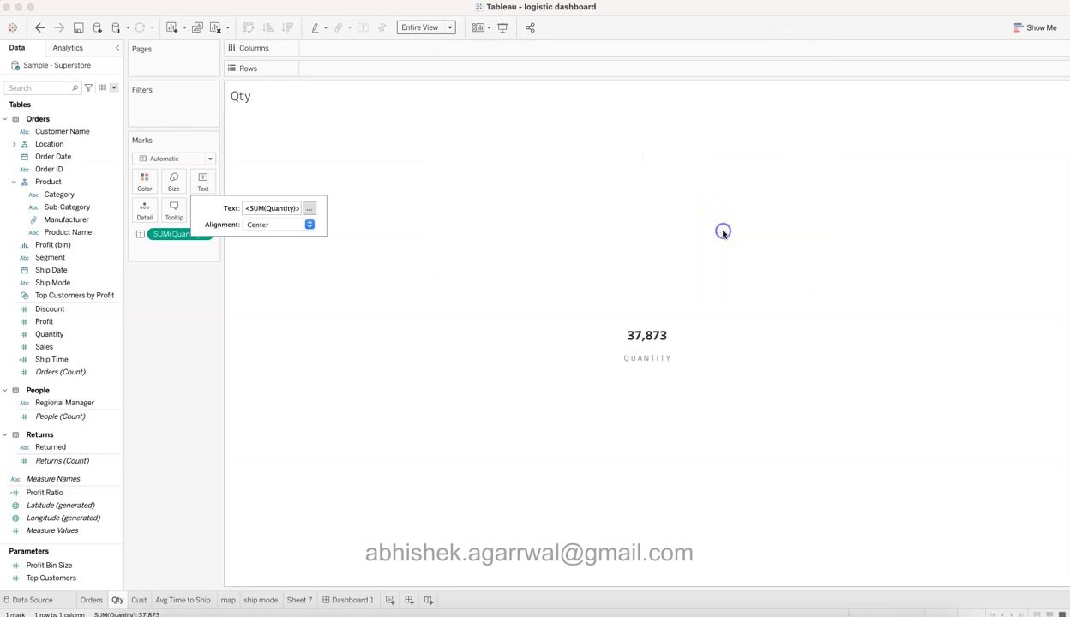
- Open the Cust worksheet and examine the aggregation options of its Customer Name measure
click(140, 600)
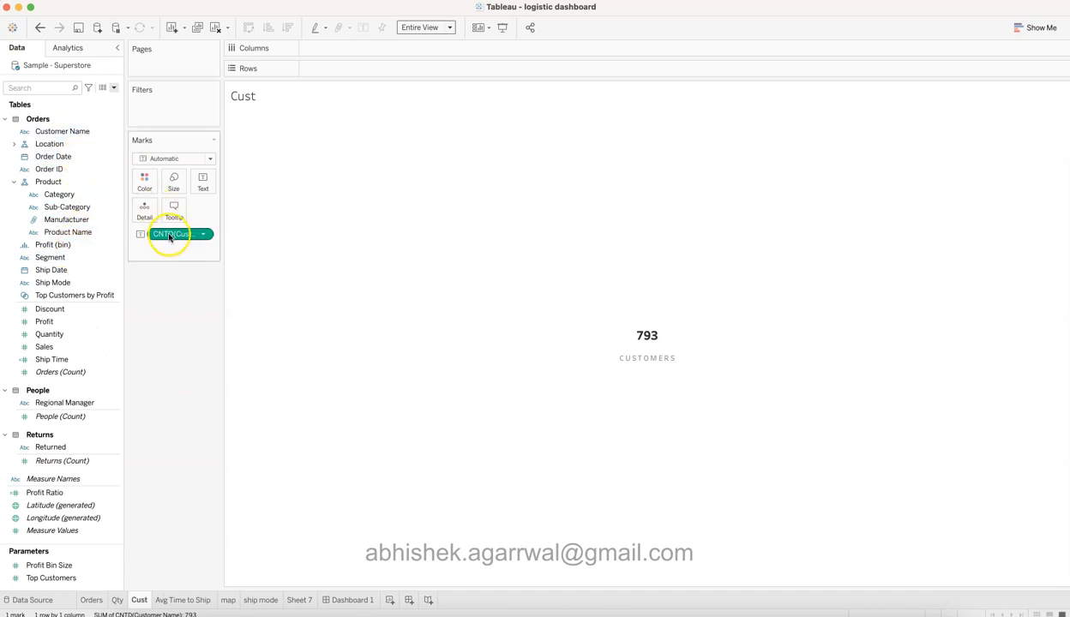
click(206, 236)
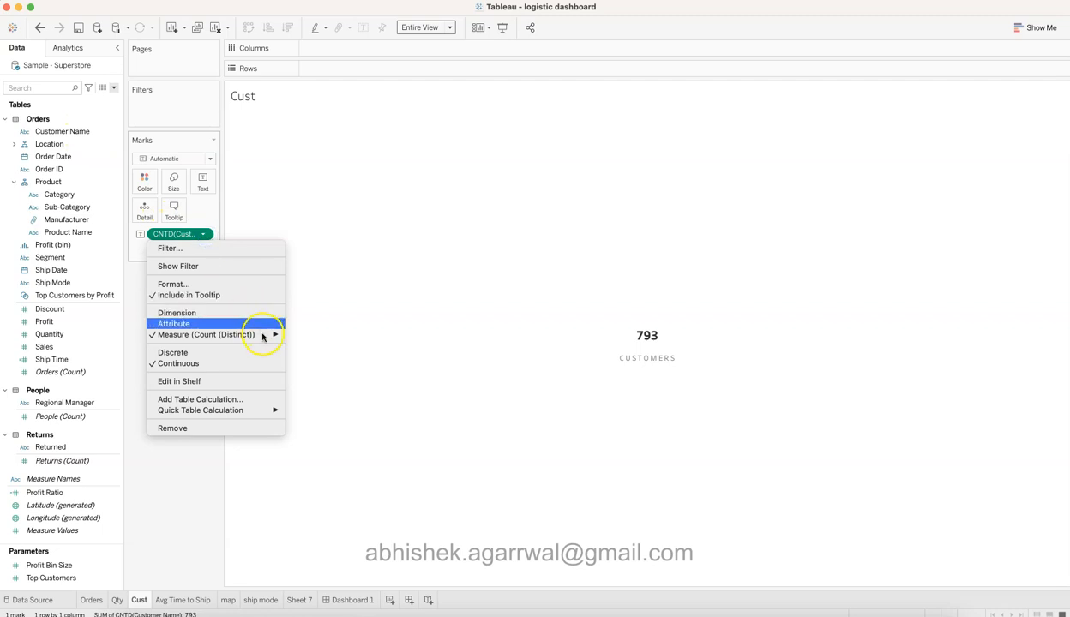
mouse_move(270, 334)
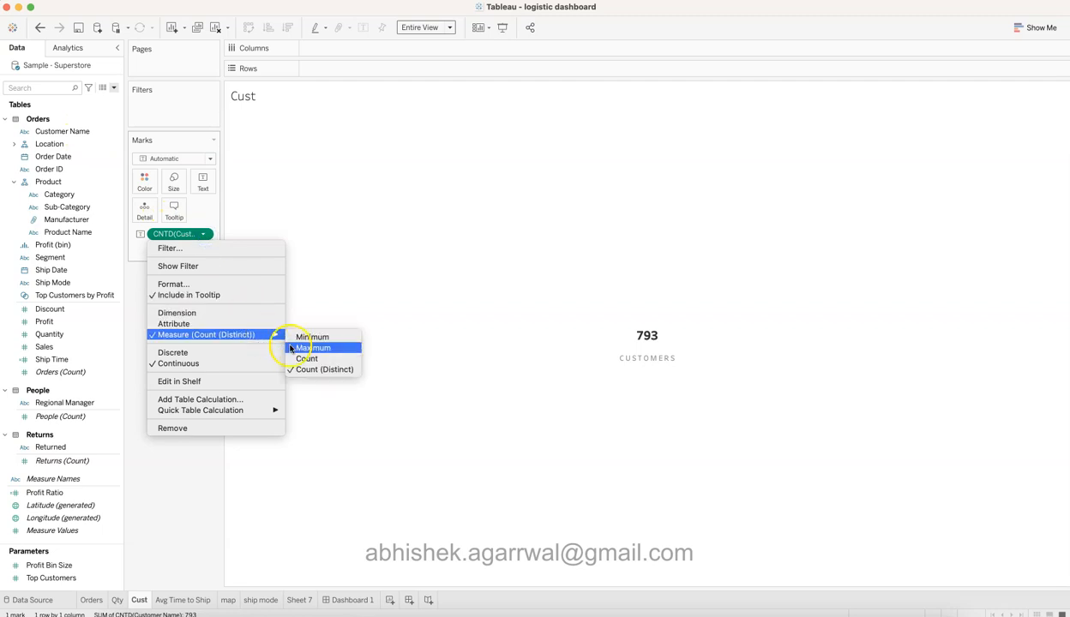
click(195, 513)
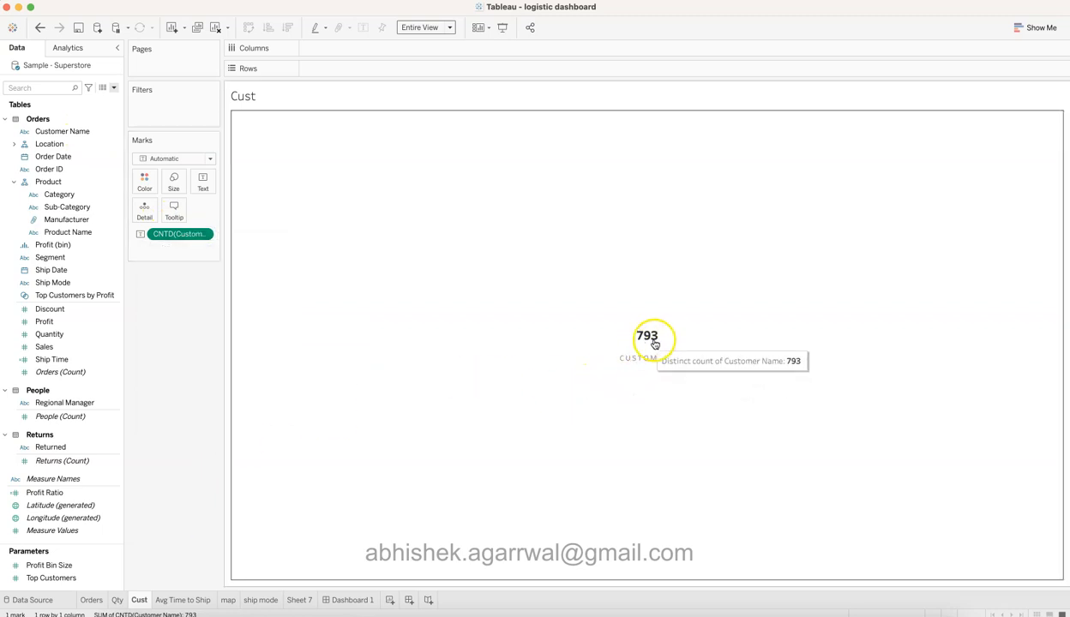
- Examine the CUSTOMERS caption in the Cust sheet's label editor and leave it without changes
click(213, 186)
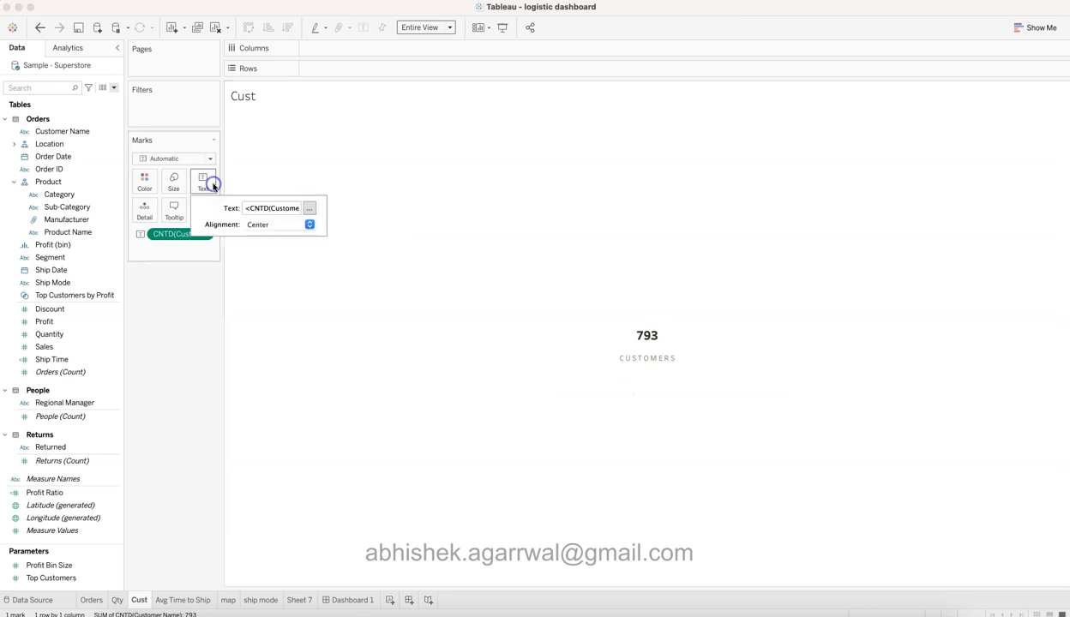
click(308, 209)
click(670, 125)
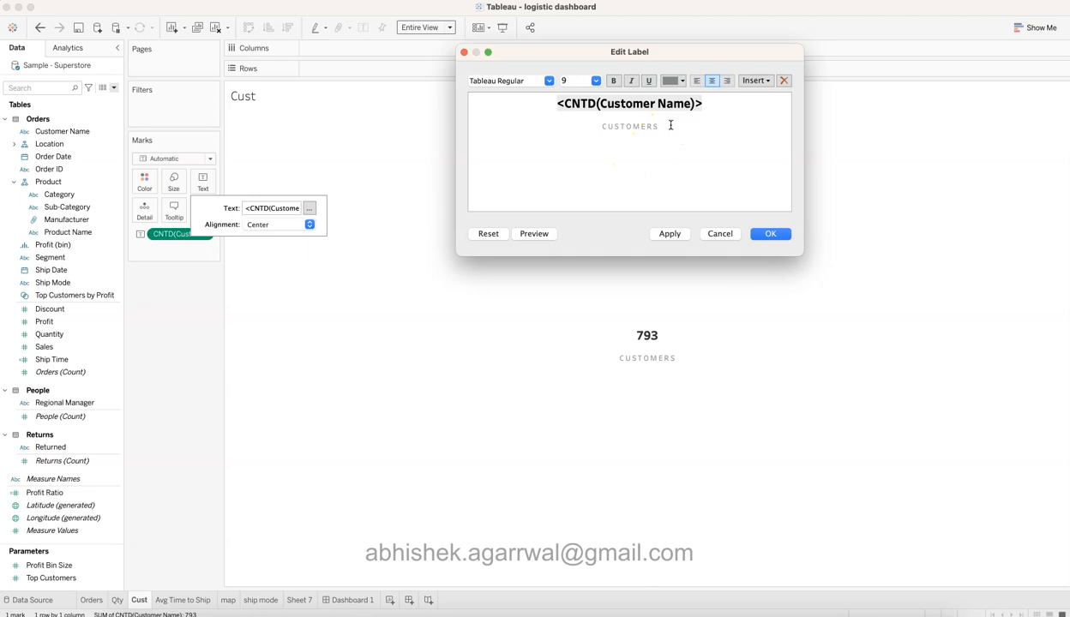
click(627, 137)
click(638, 165)
click(720, 234)
click(300, 522)
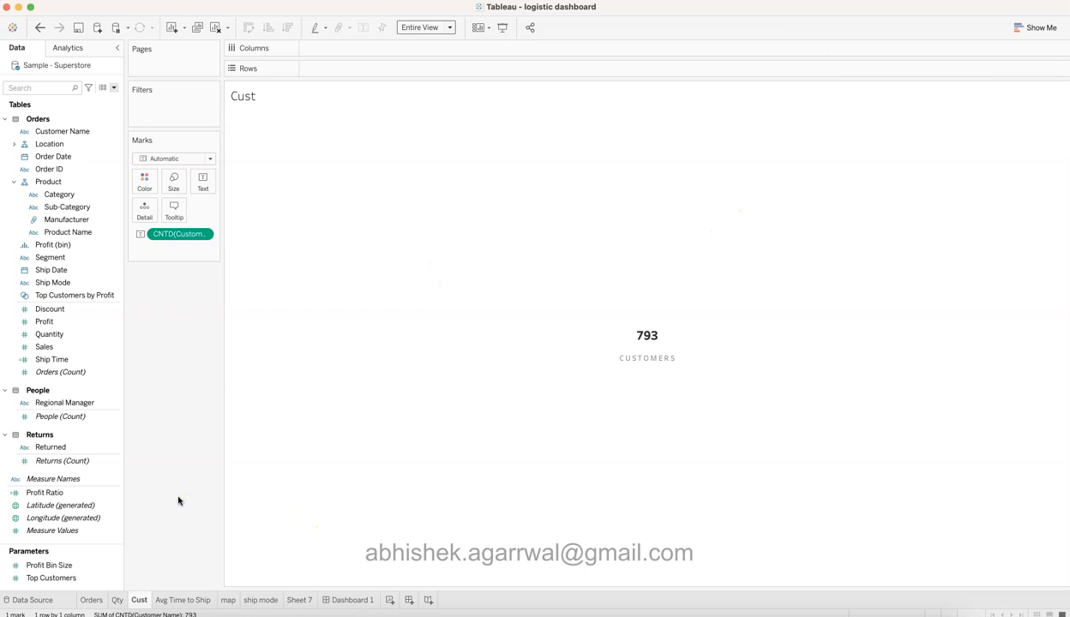
- Open the Avg Time to Ship worksheet and look up the option for creating a calculated field without applying it
click(187, 602)
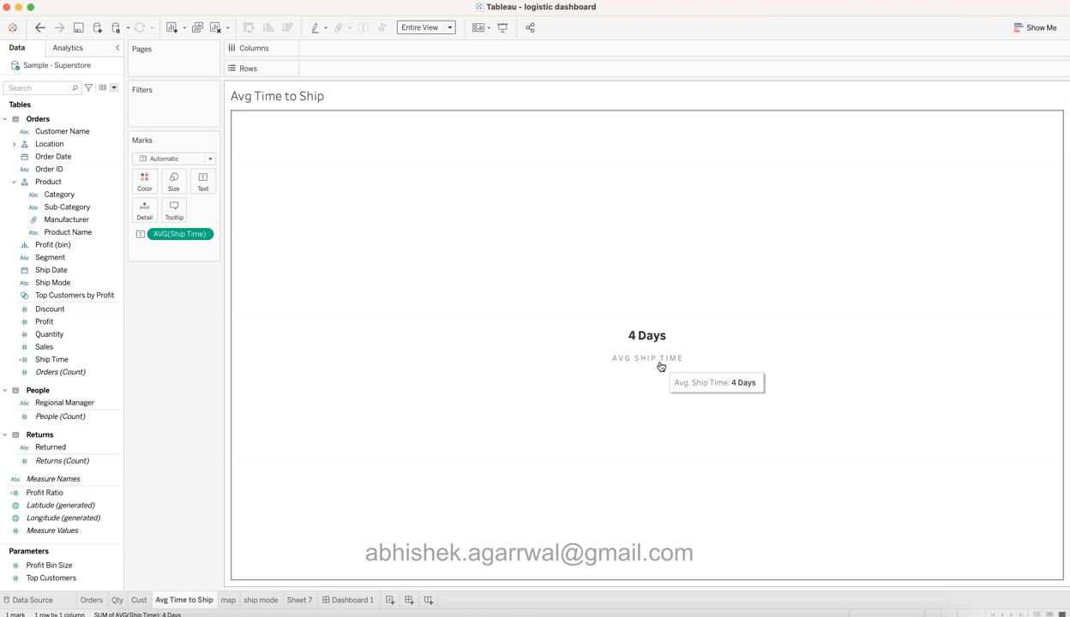
click(115, 89)
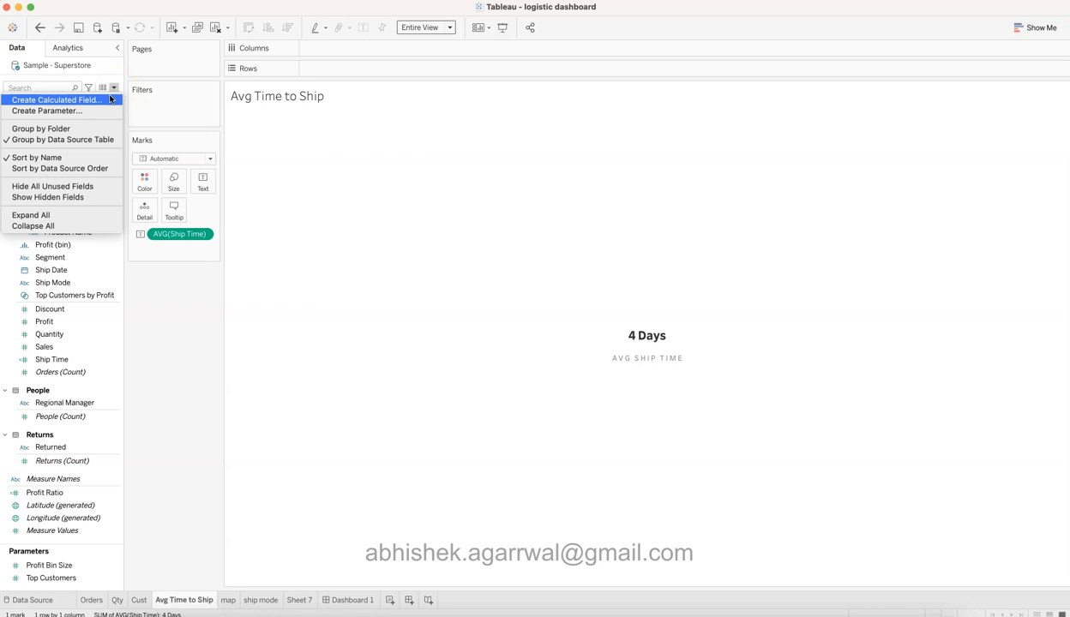
click(180, 349)
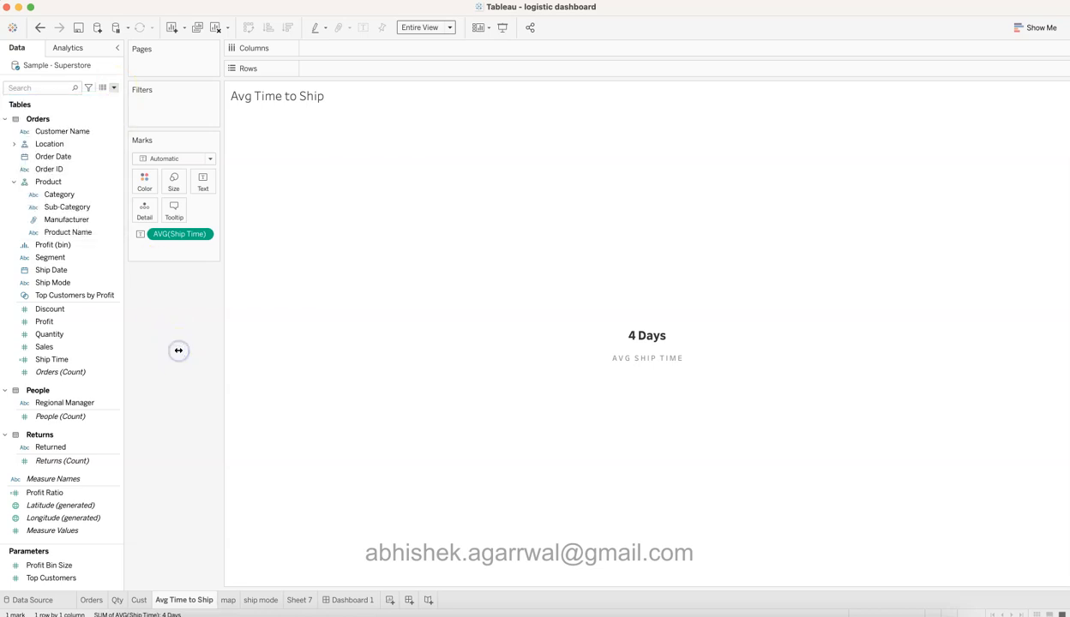
click(109, 400)
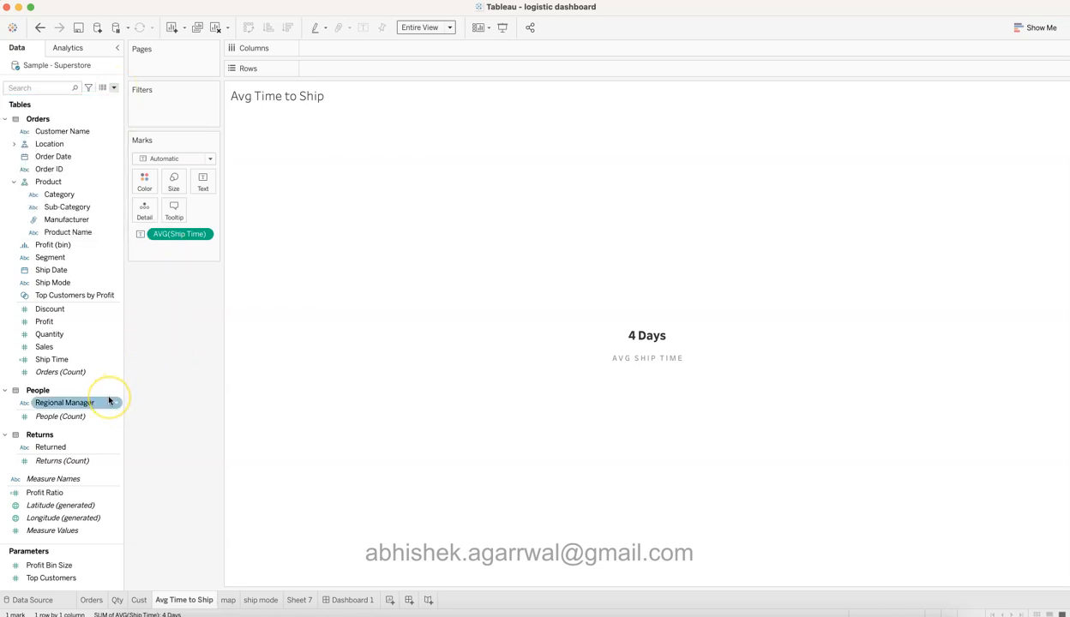
click(112, 294)
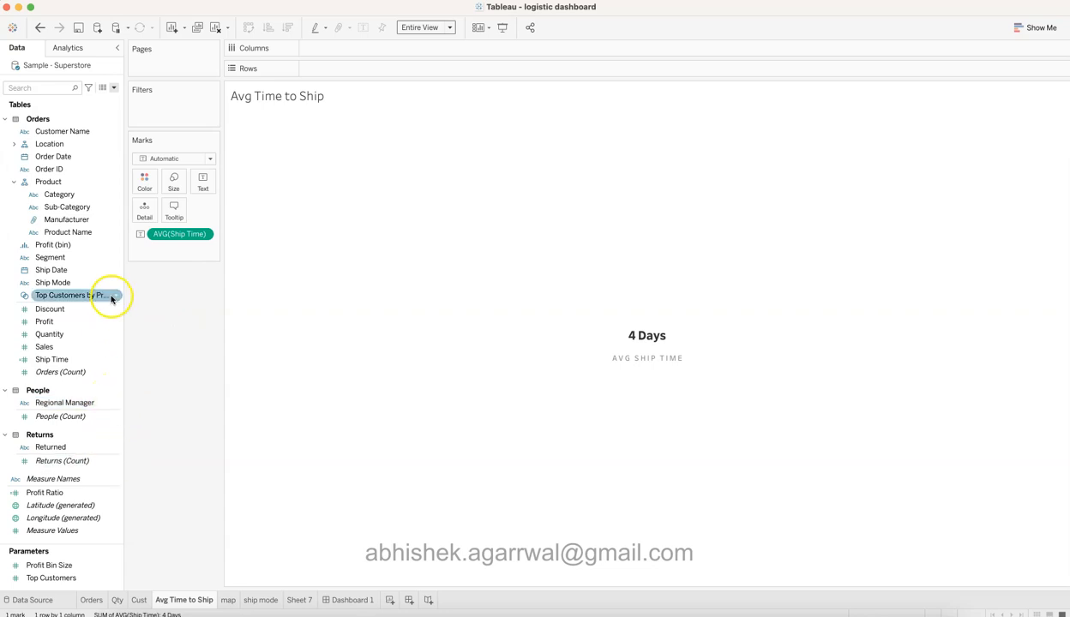
click(179, 233)
click(103, 336)
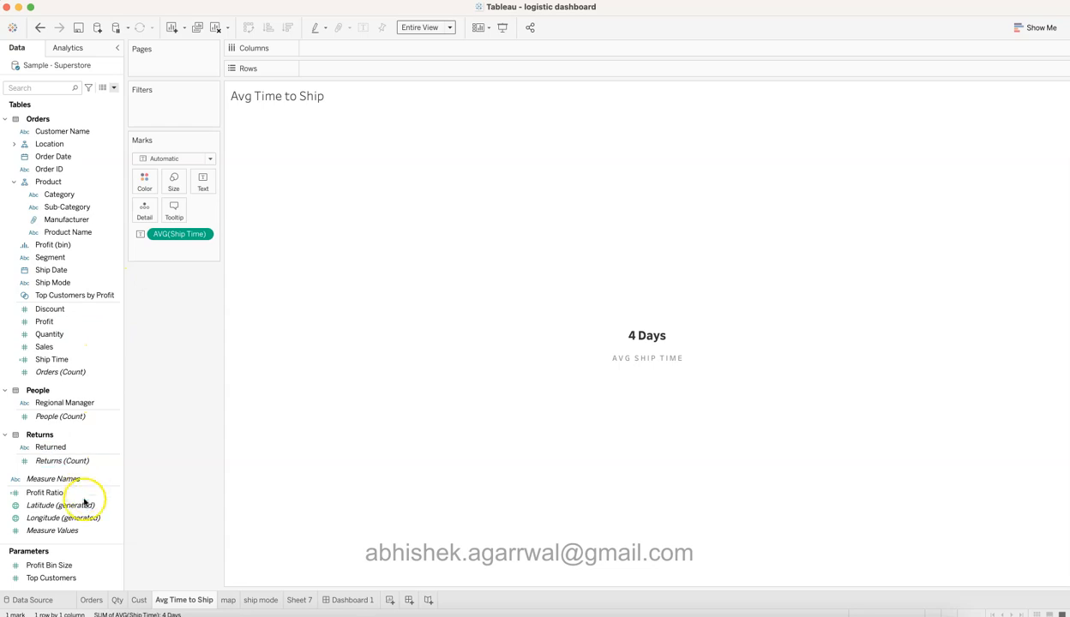
- Search the data fields for "ship" and examine the Ship Time calculation's name and formula without changing them
click(52, 88)
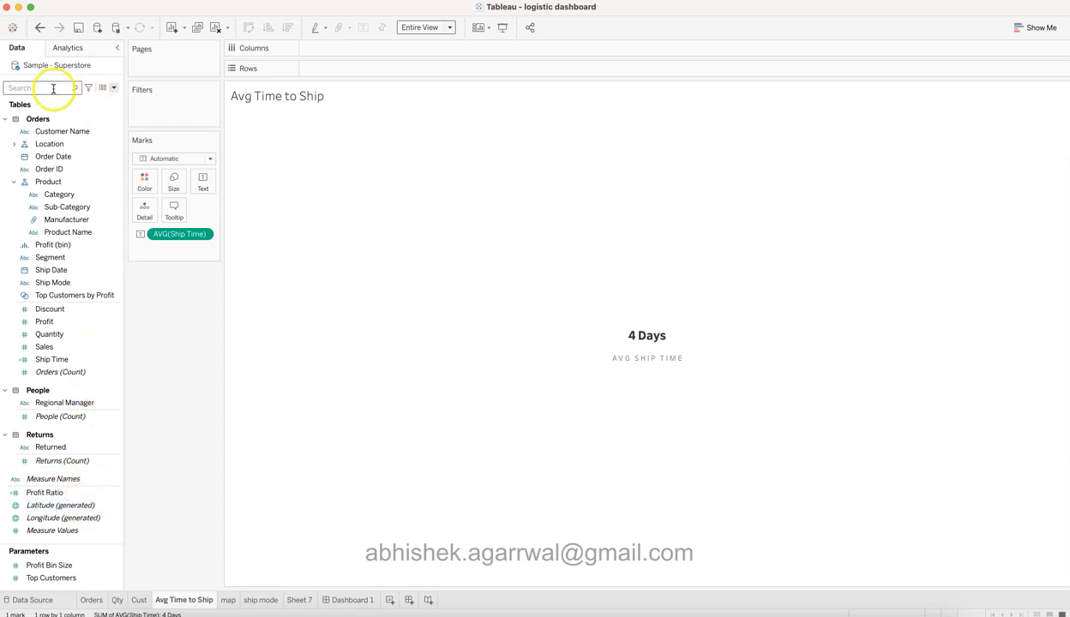
text(ship)
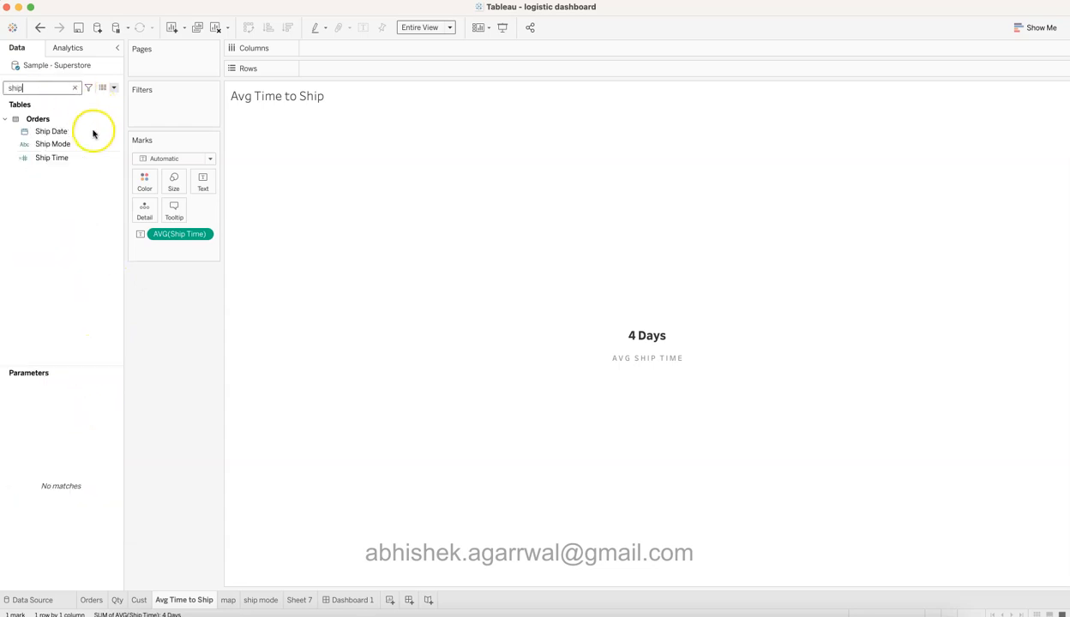
right_click(115, 160)
click(138, 224)
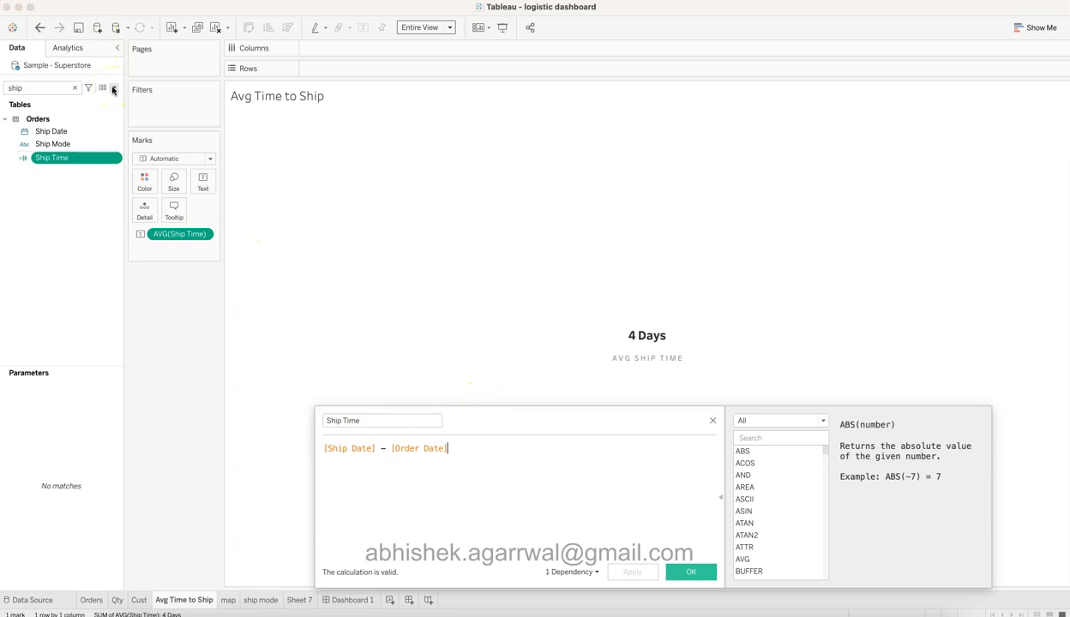
drag(371, 420, 315, 420)
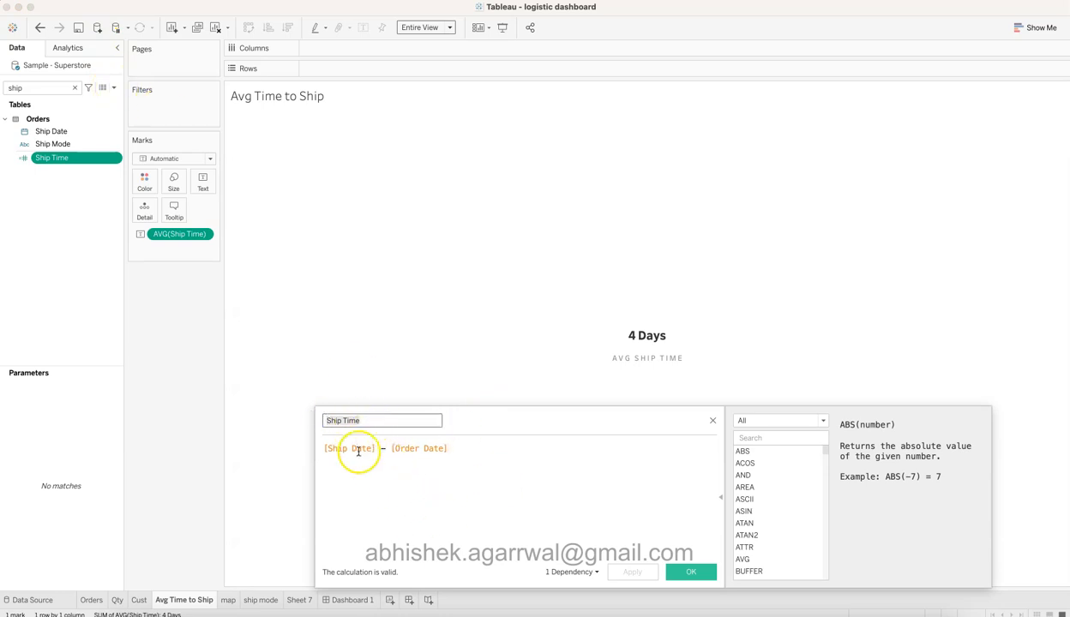
click(434, 450)
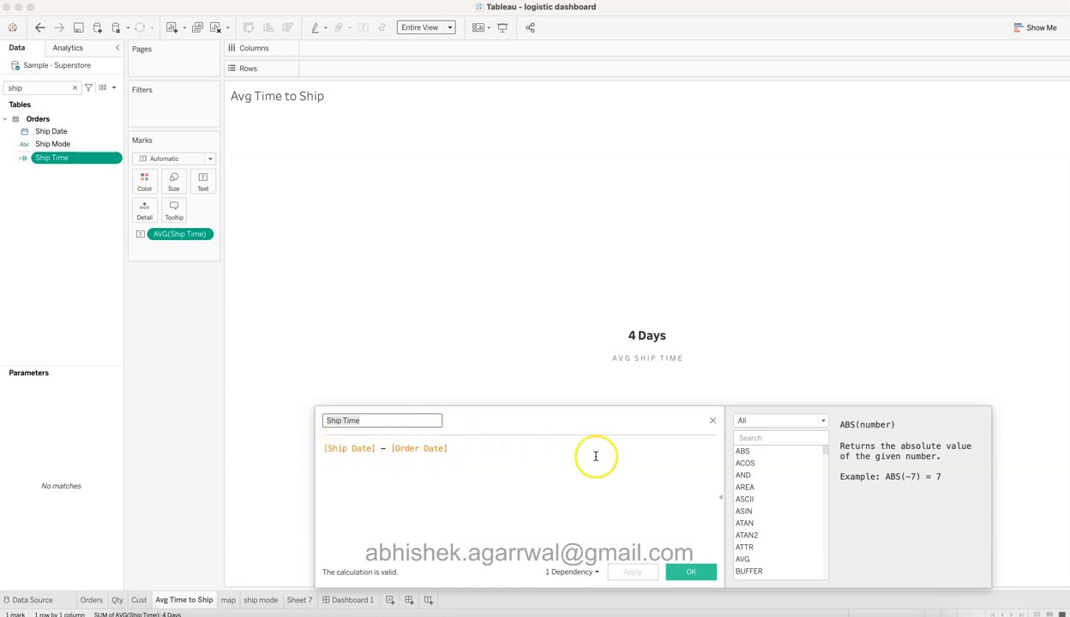
click(713, 420)
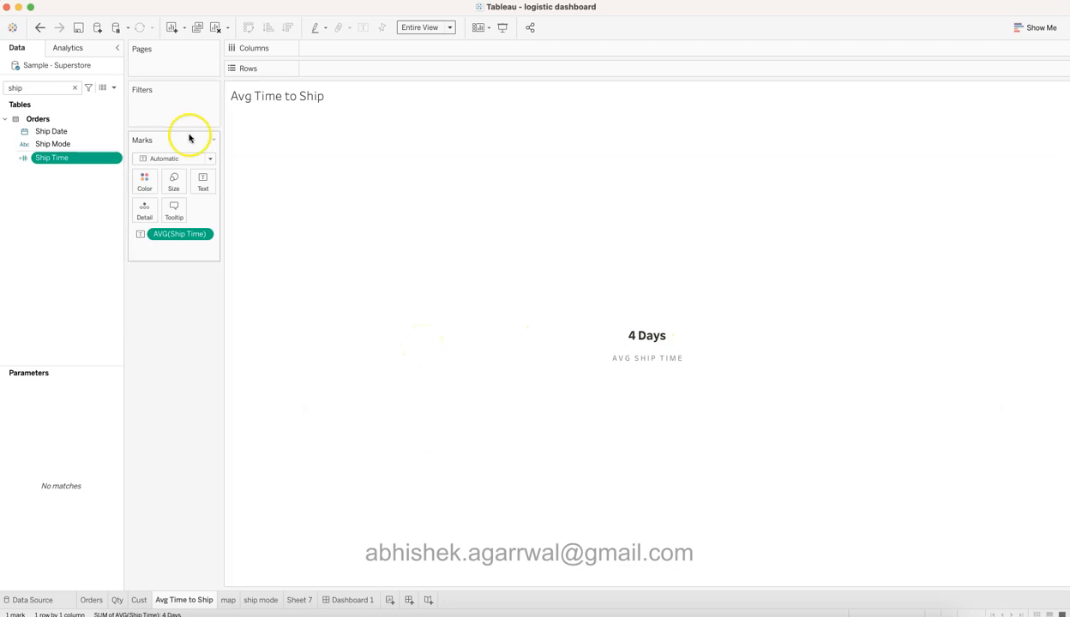
- Examine the AVG SHIP TIME label text in the Avg Time to Ship sheet's label editor and cancel without changes
click(650, 343)
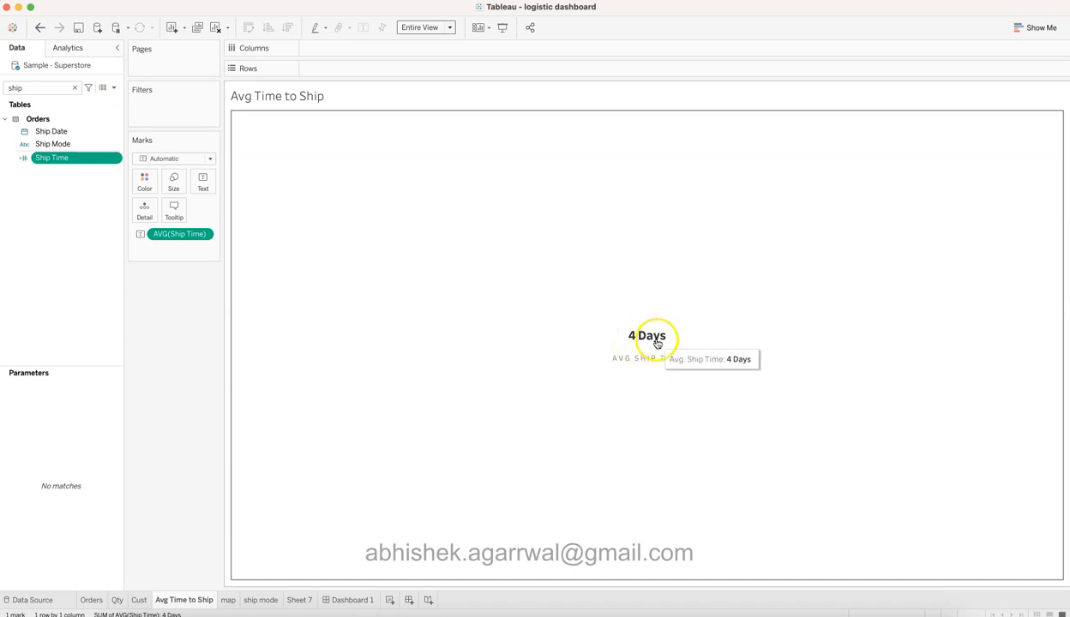
click(656, 342)
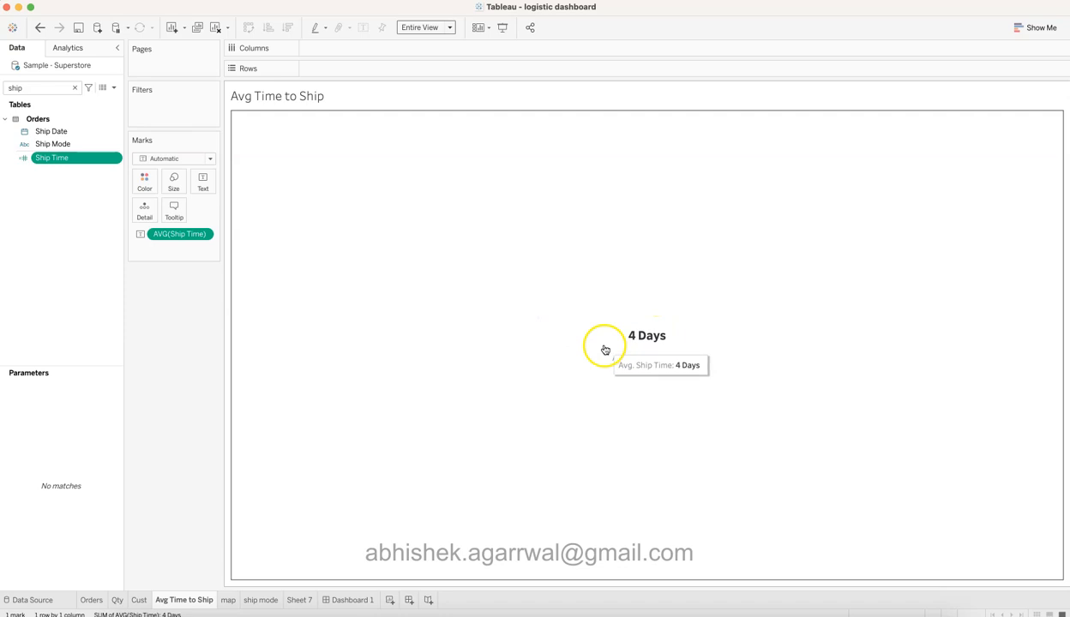
click(210, 182)
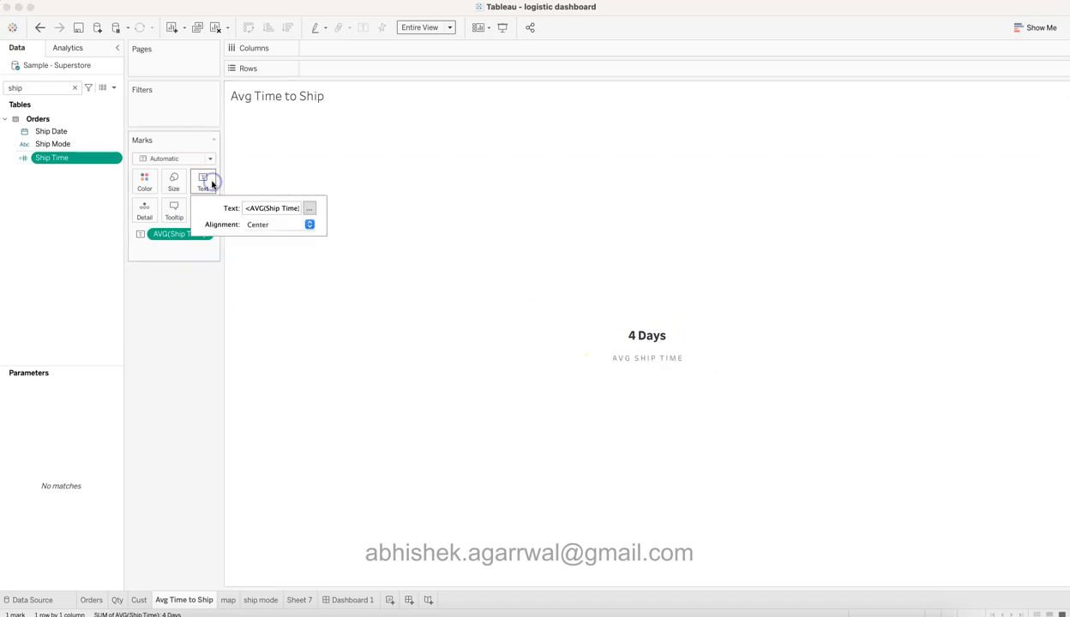
click(308, 208)
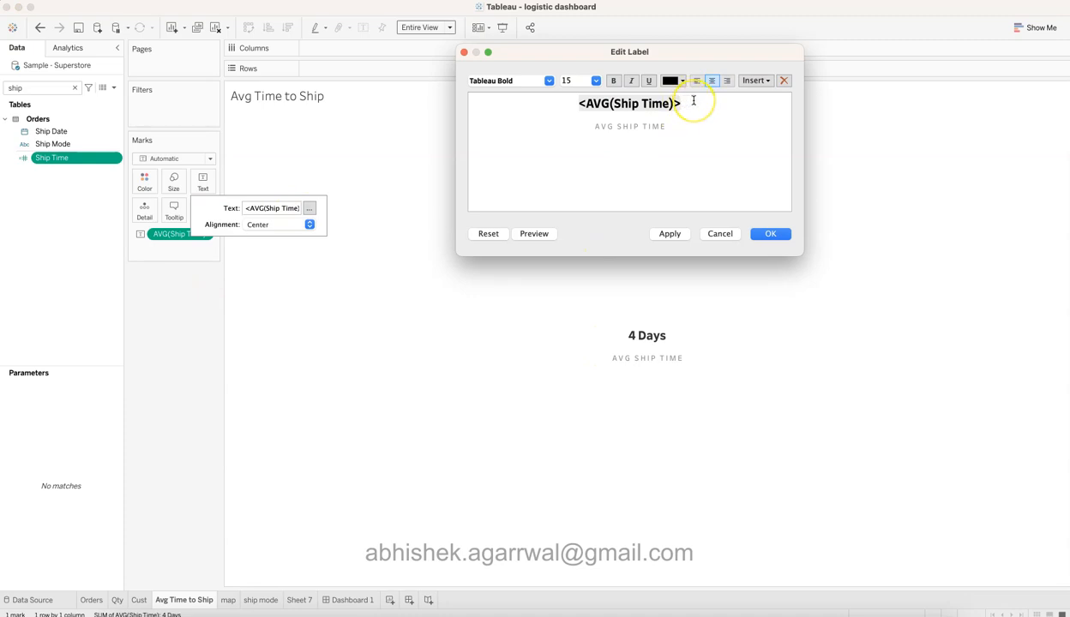
click(721, 233)
click(175, 342)
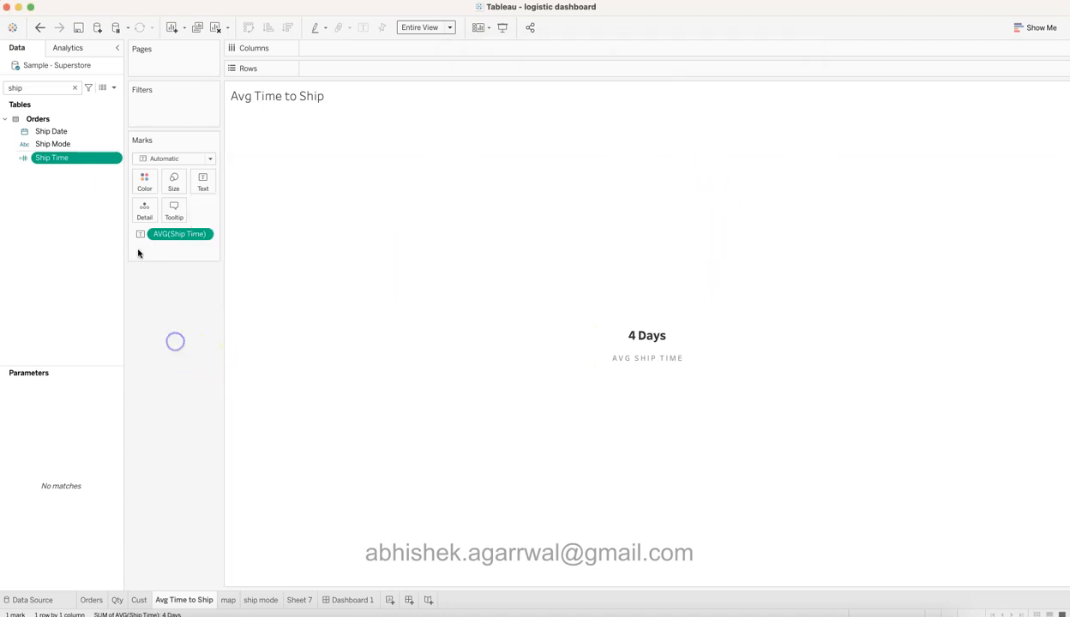
- Review the AVG(Ship Time) measure's custom number format, including its prefix and suffix, and close the formatting without changes
click(204, 235)
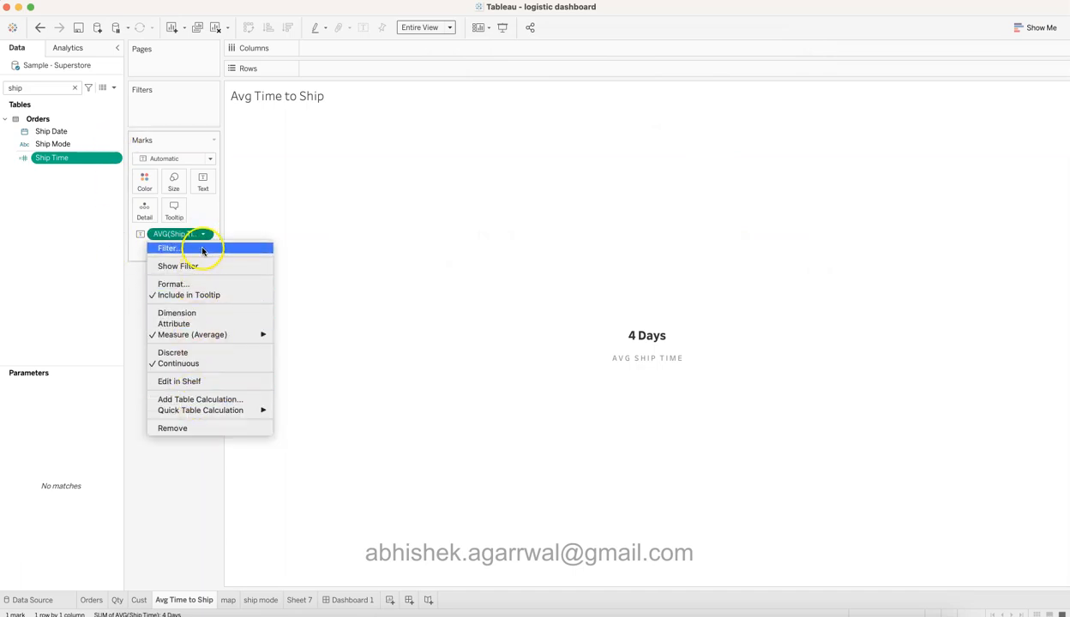
click(185, 283)
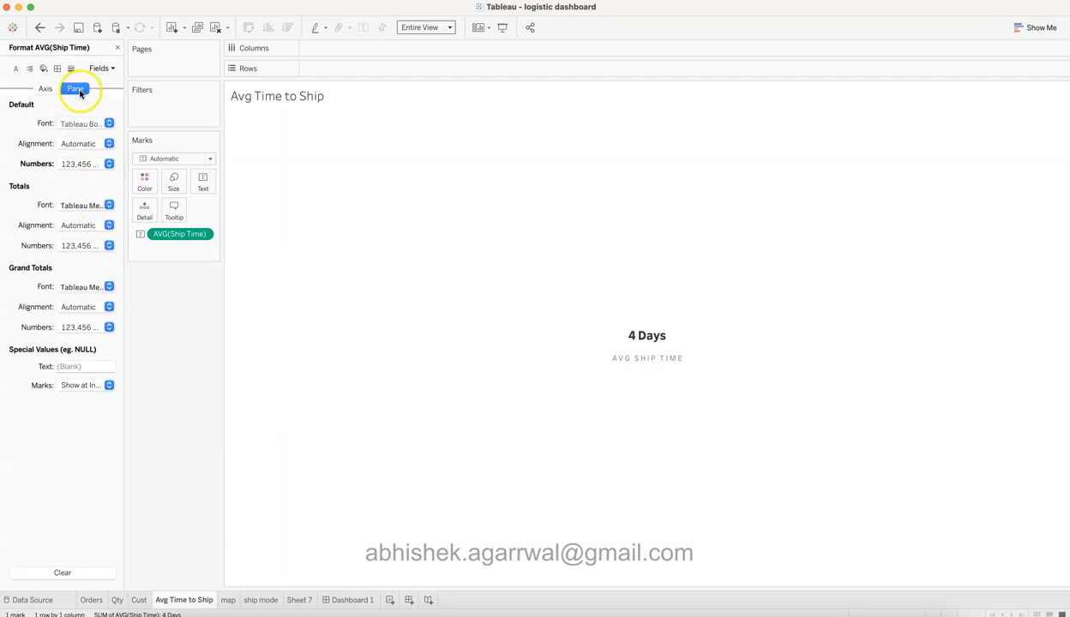
click(86, 163)
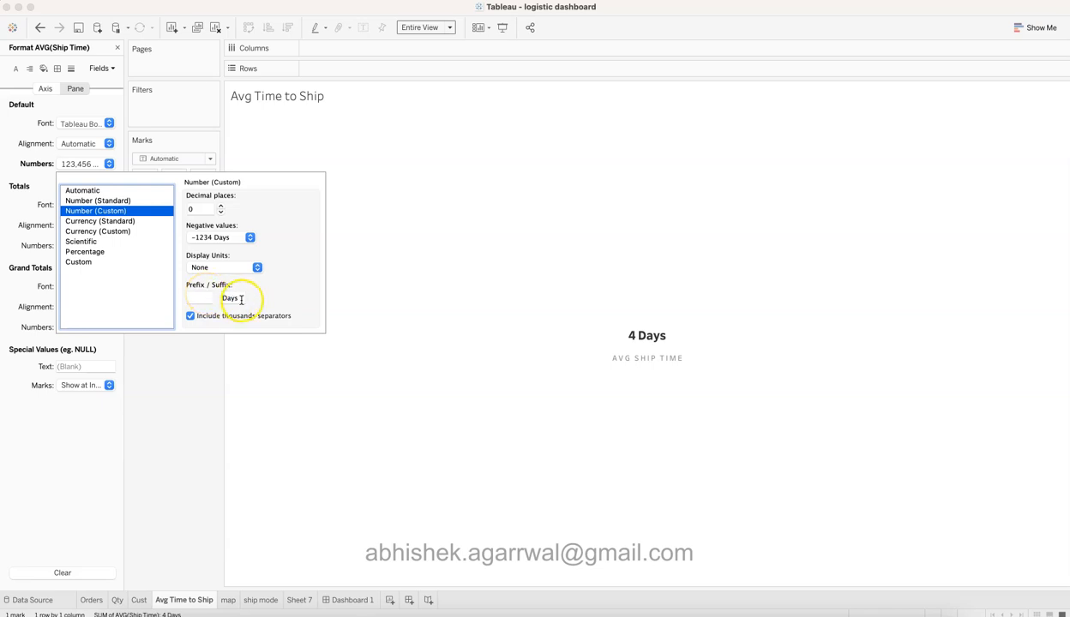
click(212, 298)
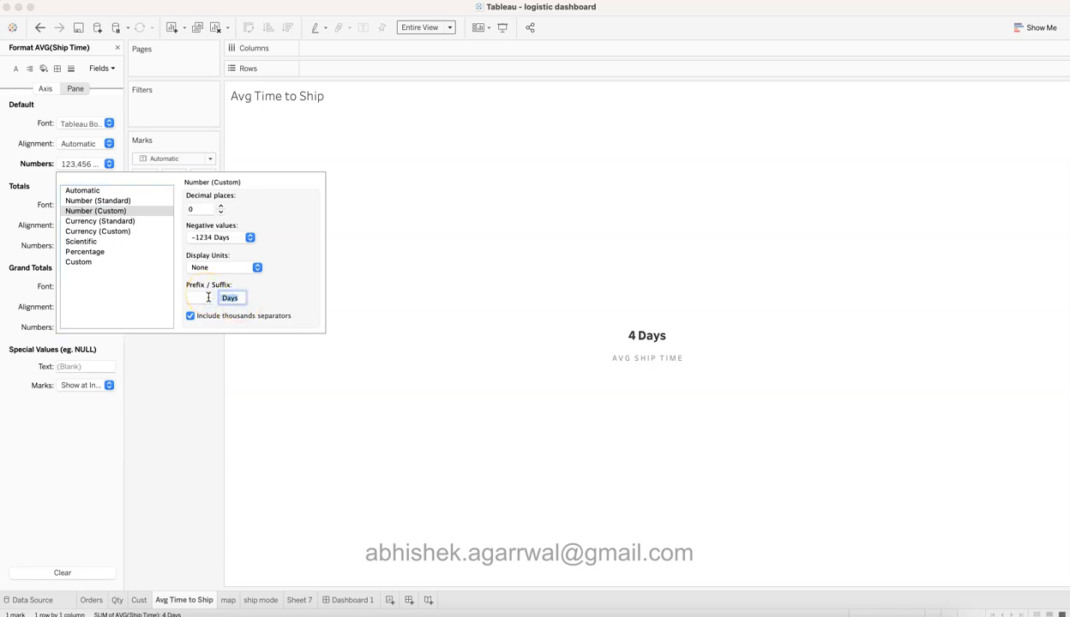
click(171, 423)
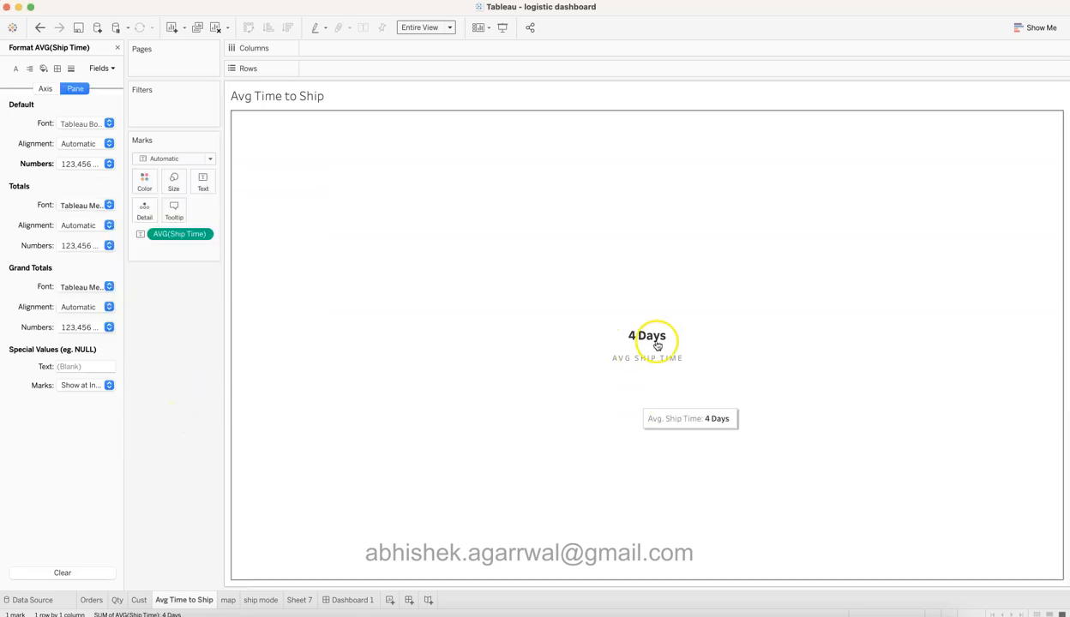
click(118, 49)
click(156, 418)
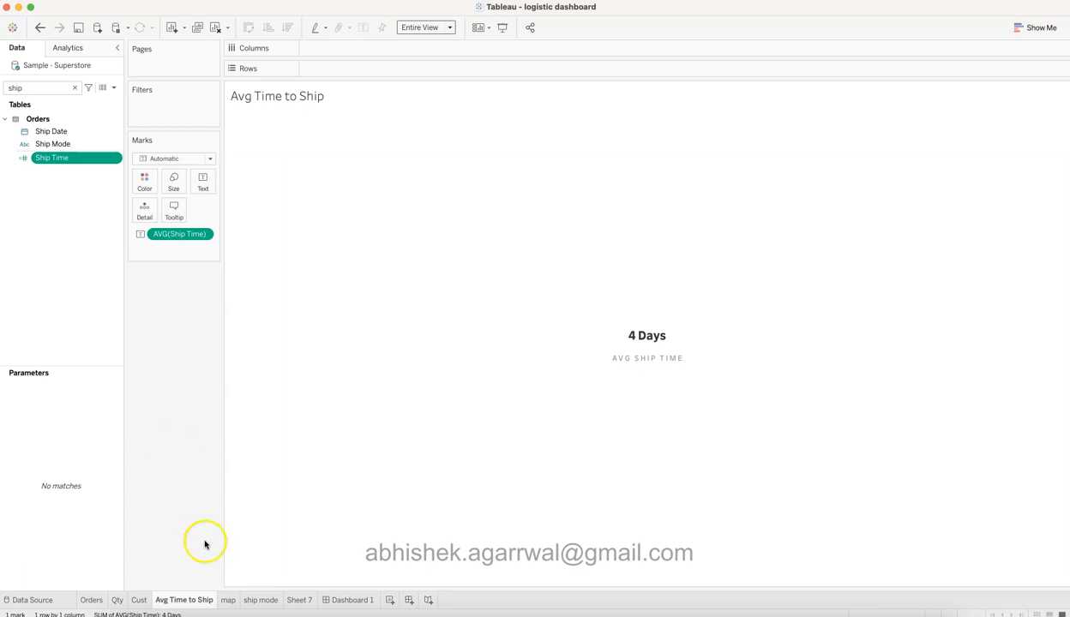
- Open the map worksheet, clear the field search and expand the Location hierarchy
click(227, 601)
click(190, 449)
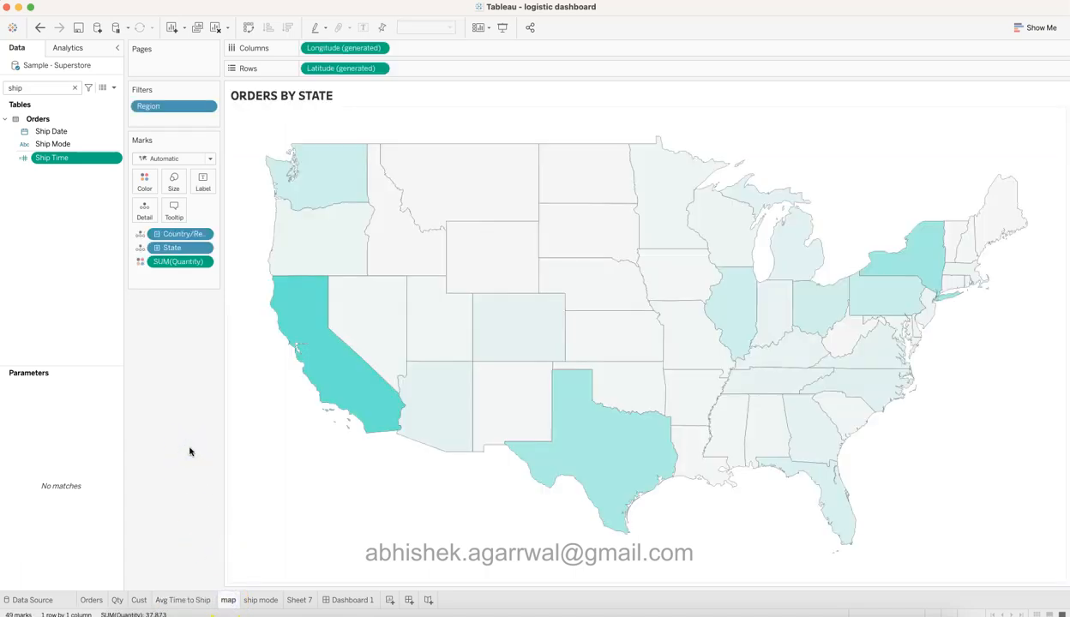
click(75, 87)
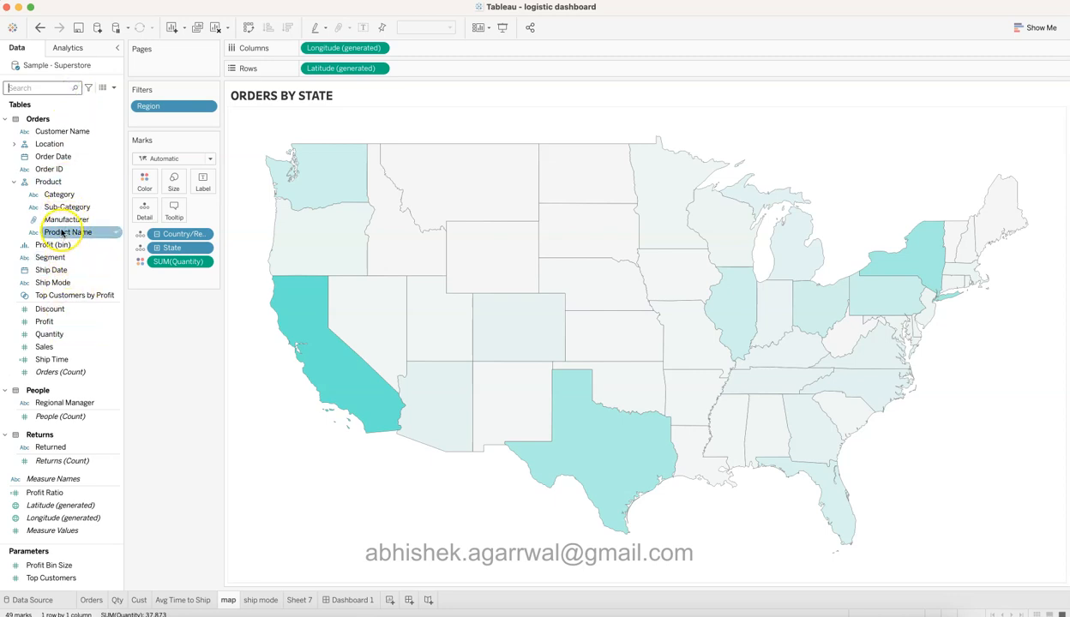
click(14, 144)
- Select the State and Quantity fields together and compare the map and symbol map chart types in Show Me without changing the chart
click(53, 182)
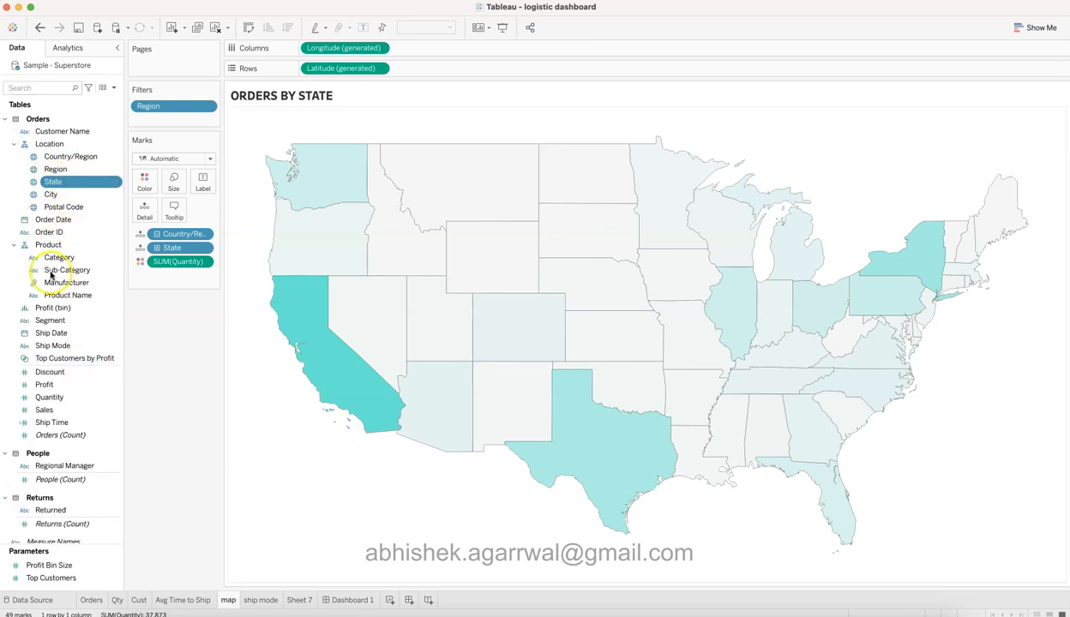
scroll(51, 274, down, 3)
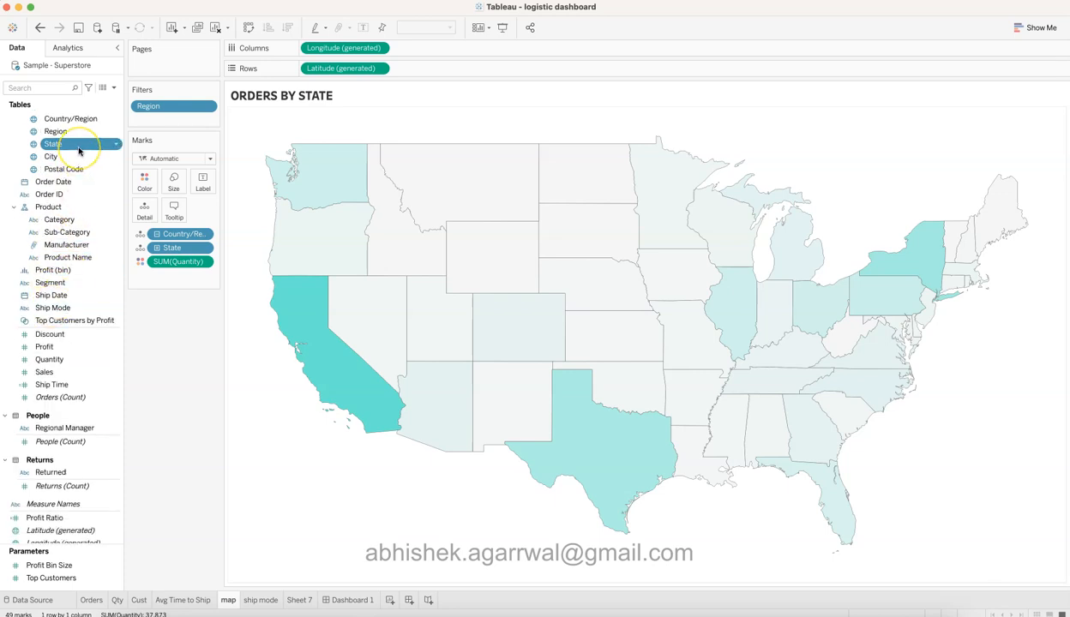
super+click(84, 358)
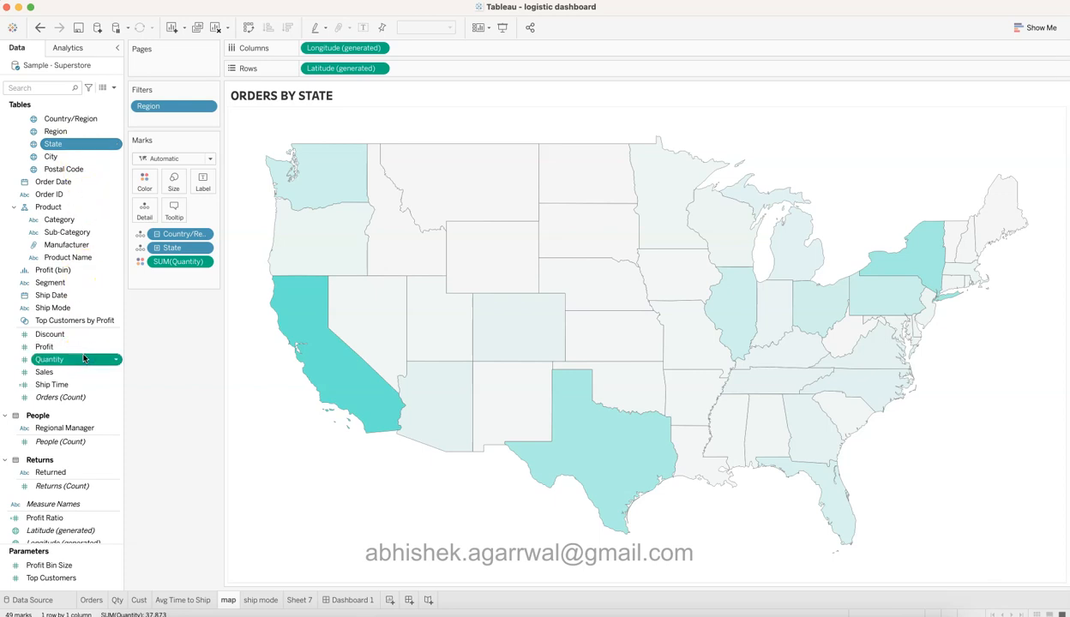
click(1035, 29)
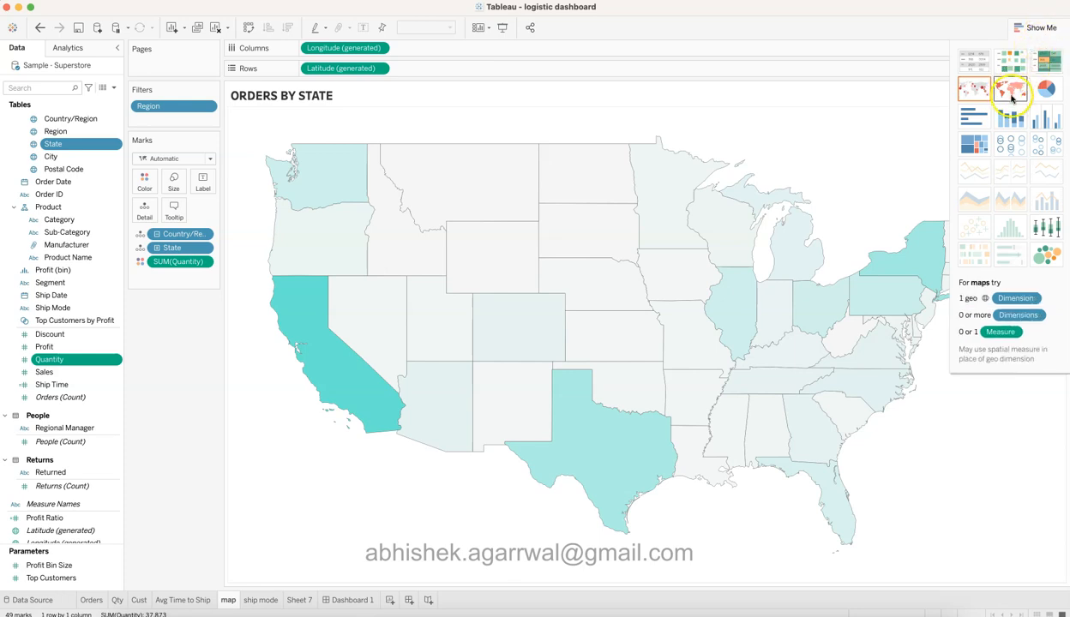
click(1009, 96)
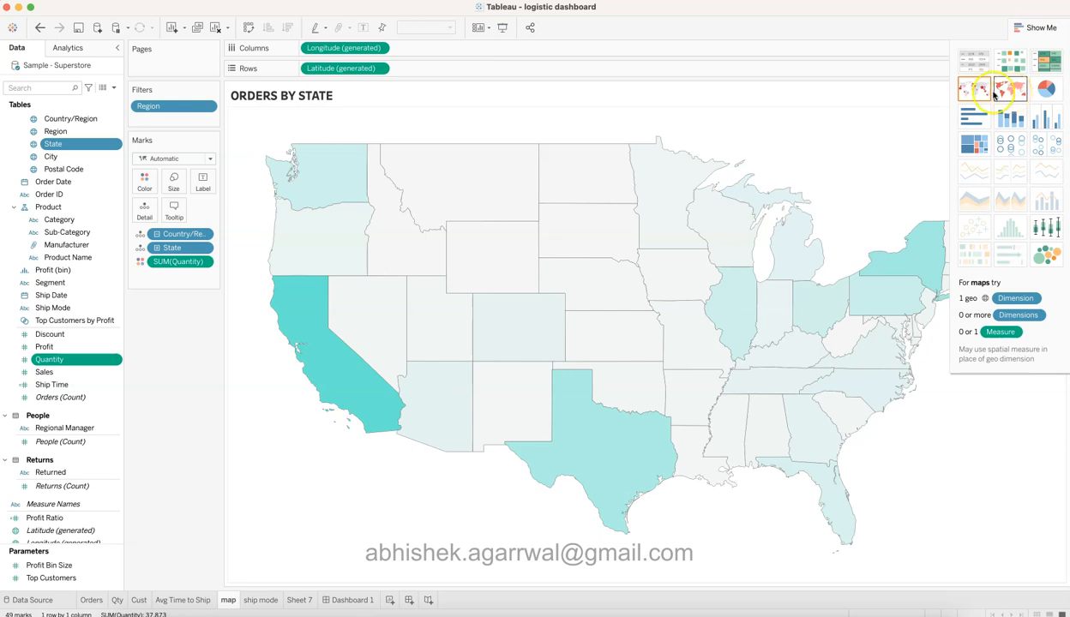
click(975, 95)
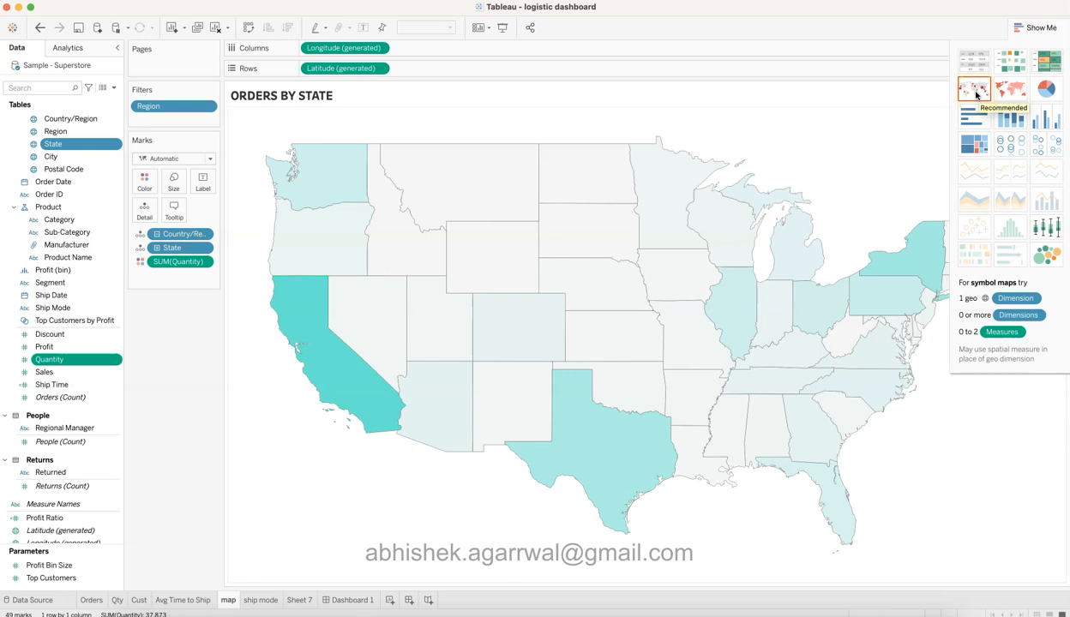
click(1038, 28)
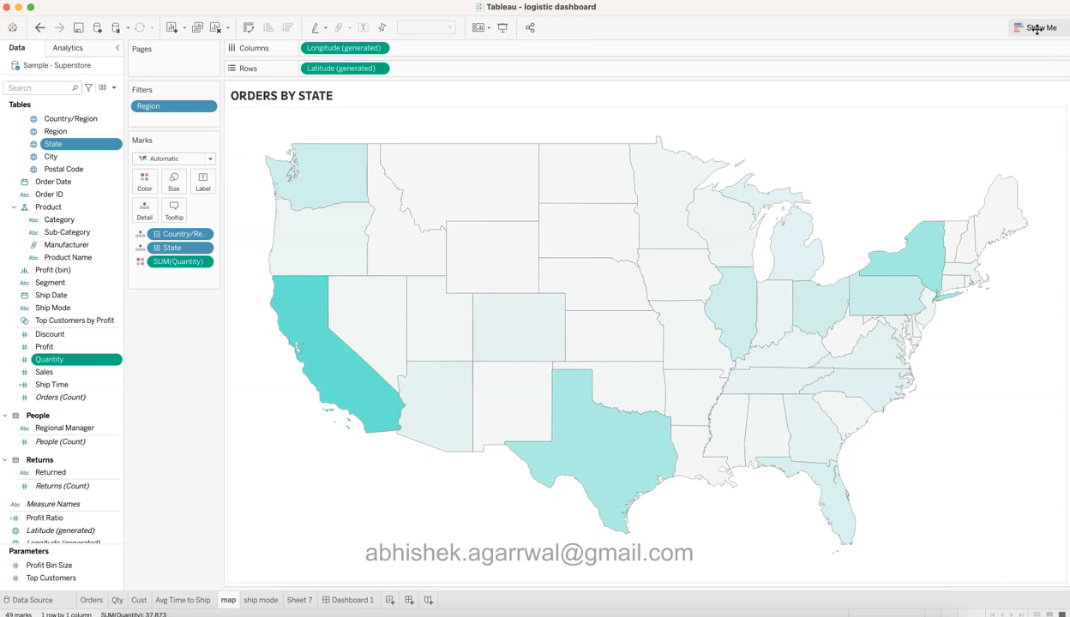
- Review the background and layer options in the map worksheet's Map Layers settings and close them without changes
click(327, 527)
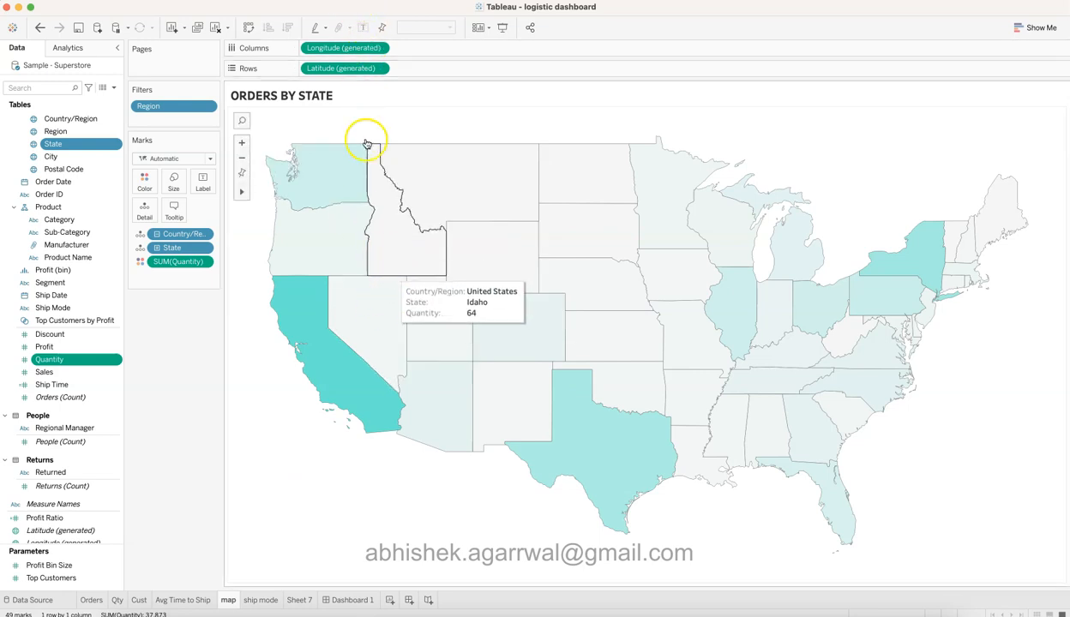
click(347, 3)
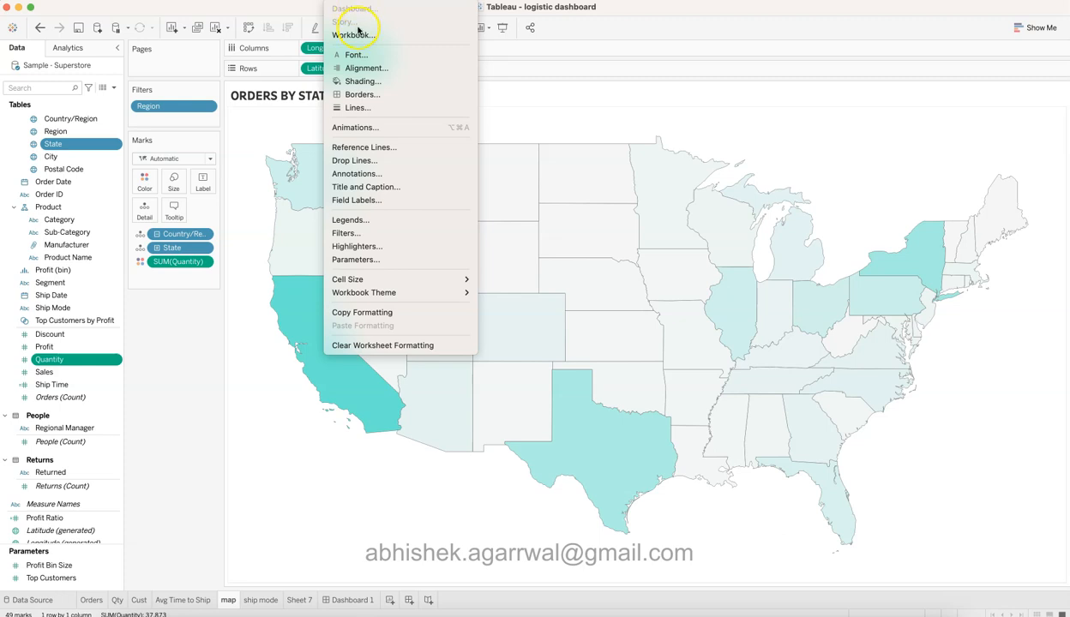
mouse_move(307, 2)
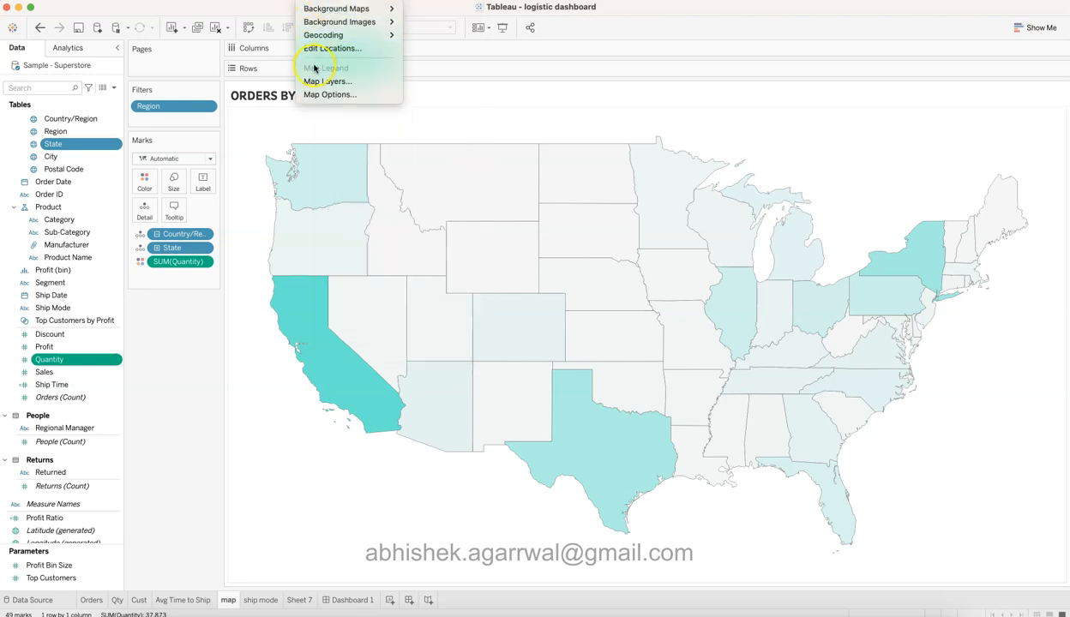
click(332, 83)
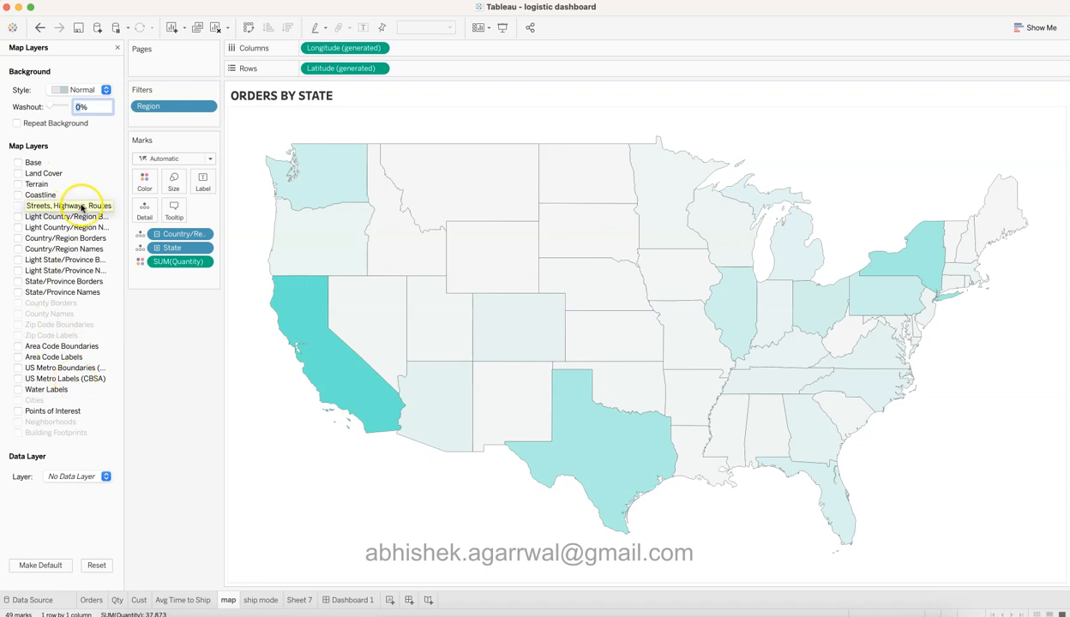
click(117, 48)
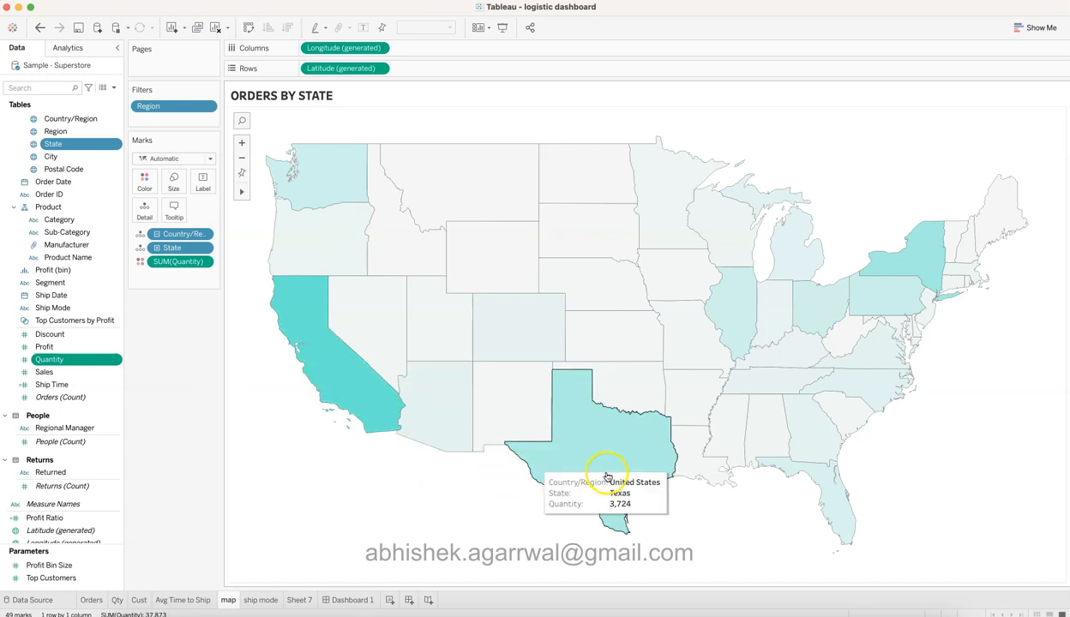
- Examine the Quantity color settings, including the Custom Sequential palette and its end color's RGB and hex values, and accept them
click(145, 185)
double_click(214, 252)
click(209, 221)
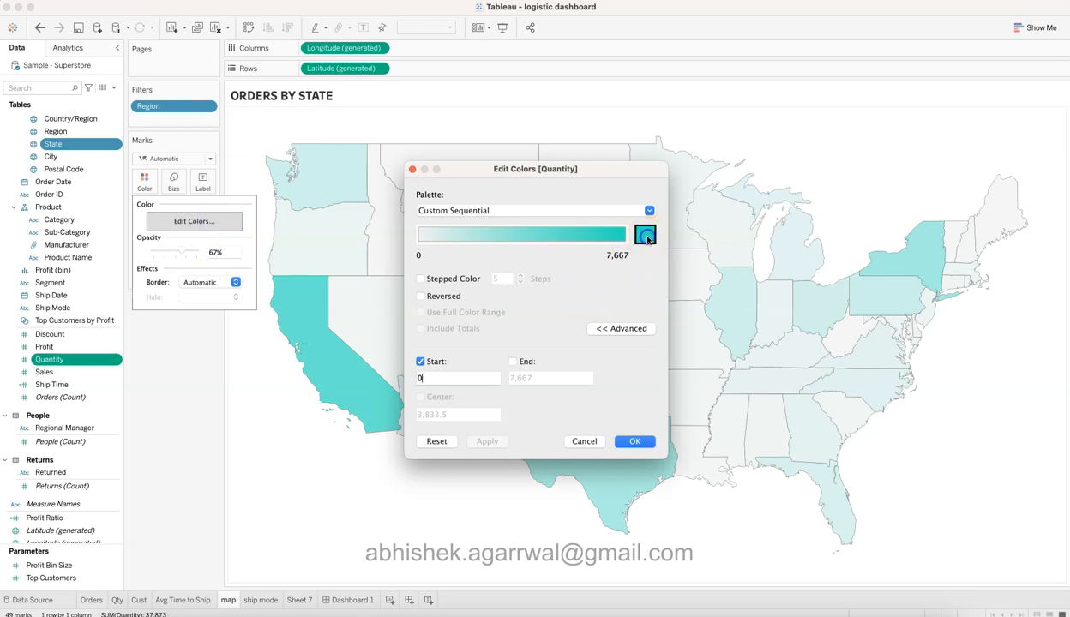
click(646, 237)
click(240, 178)
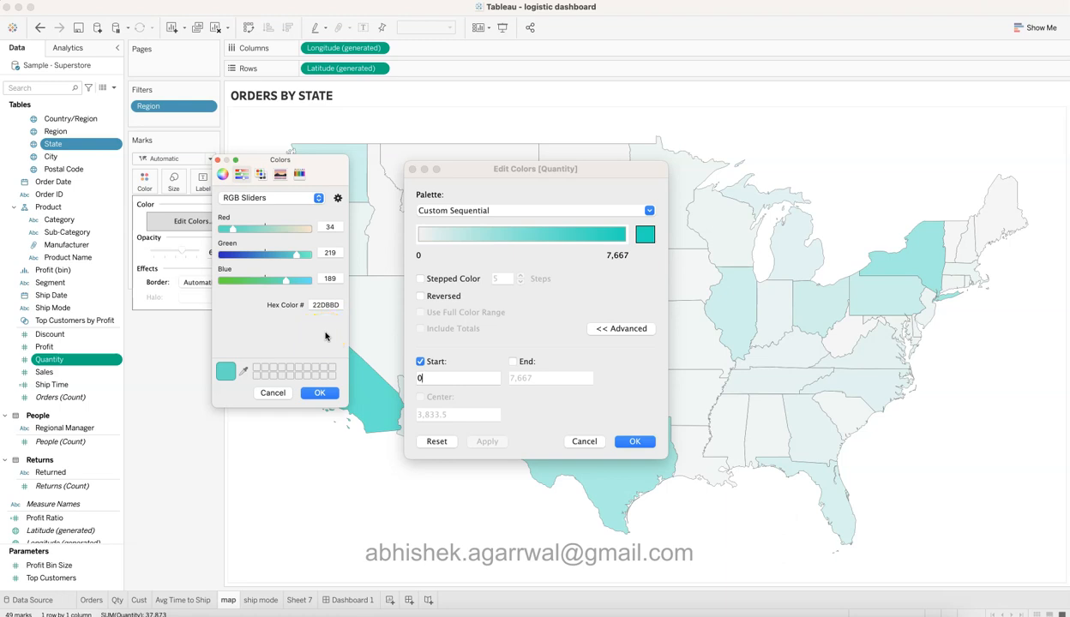
click(321, 393)
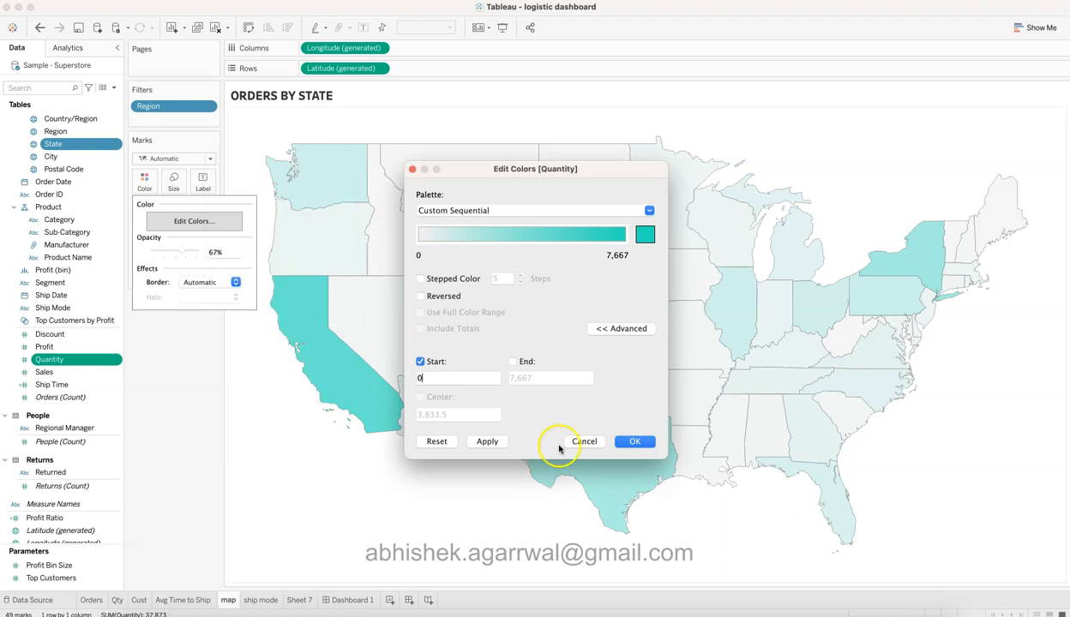
click(633, 440)
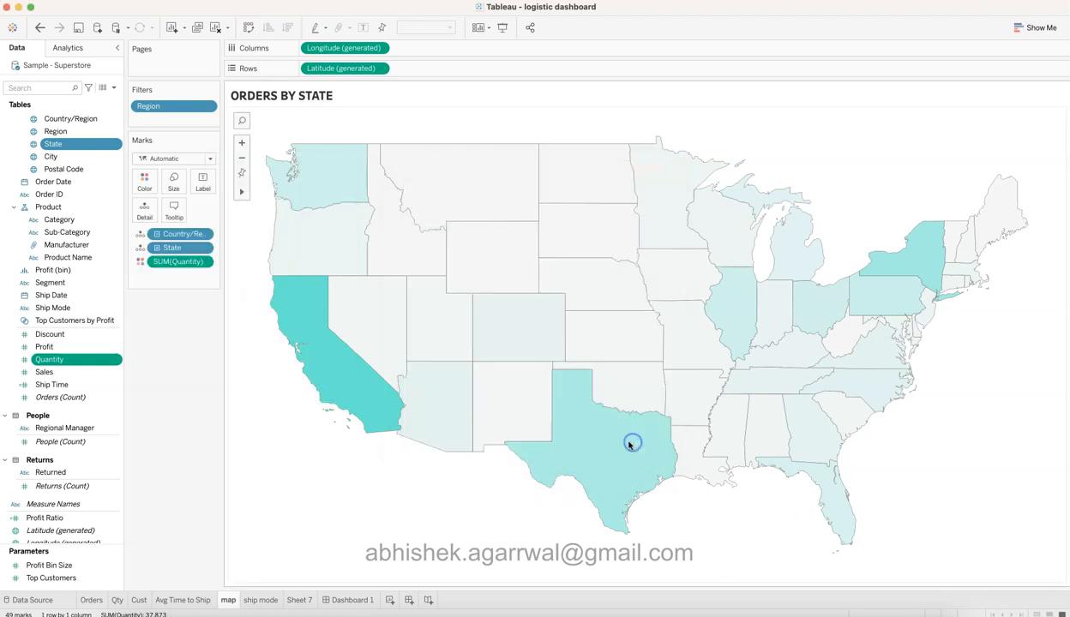
- Examine the font and size of the ORDERS BY STATE title on the map worksheet and accept it as is
click(268, 602)
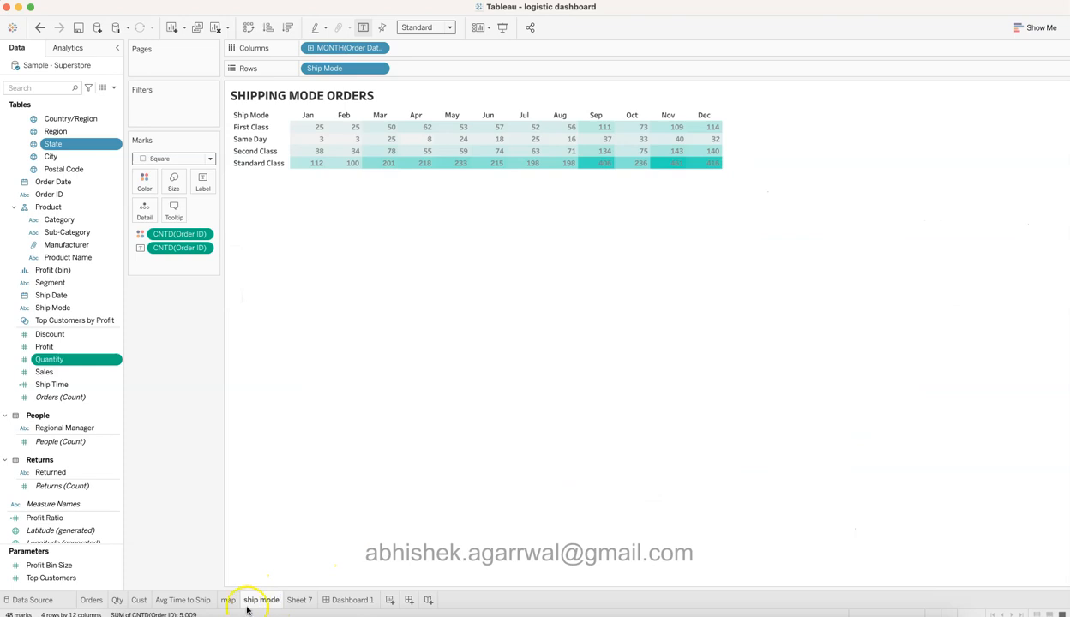
click(230, 600)
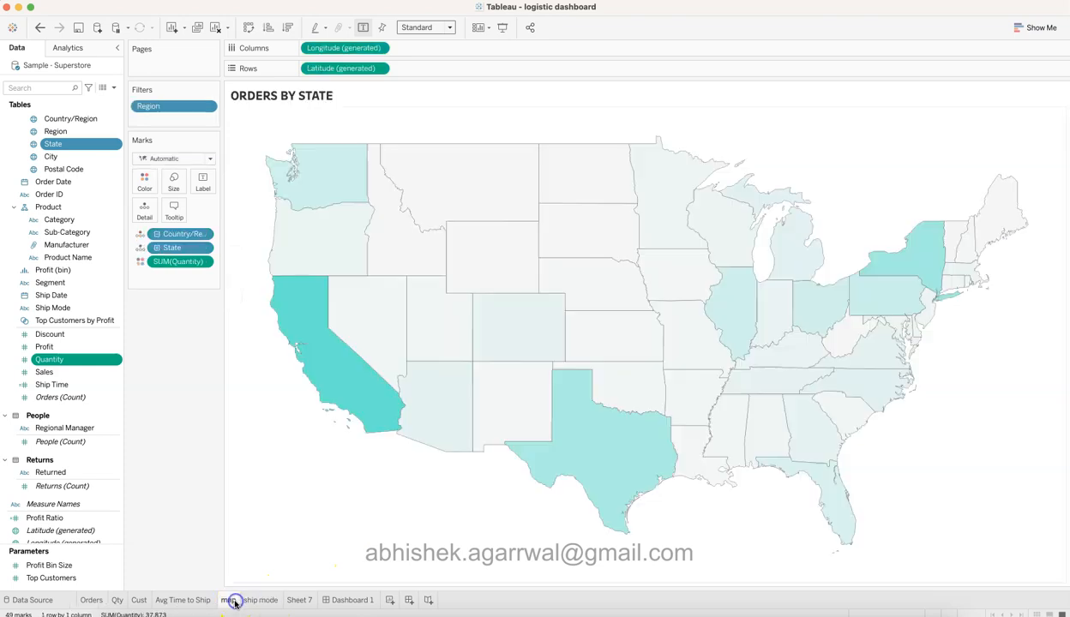
double_click(282, 97)
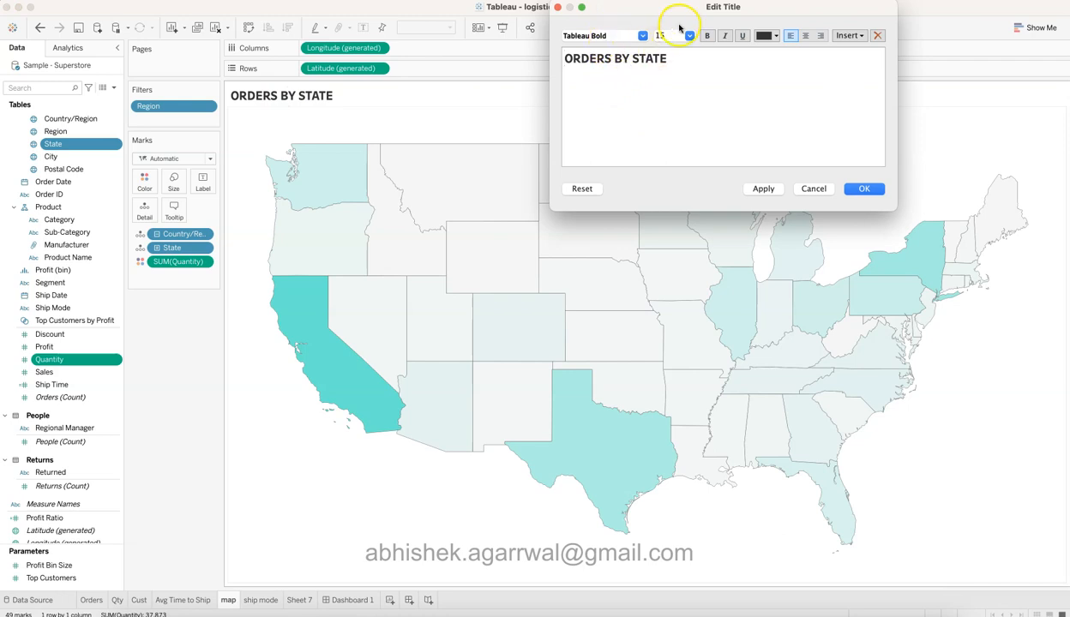
drag(674, 58, 534, 60)
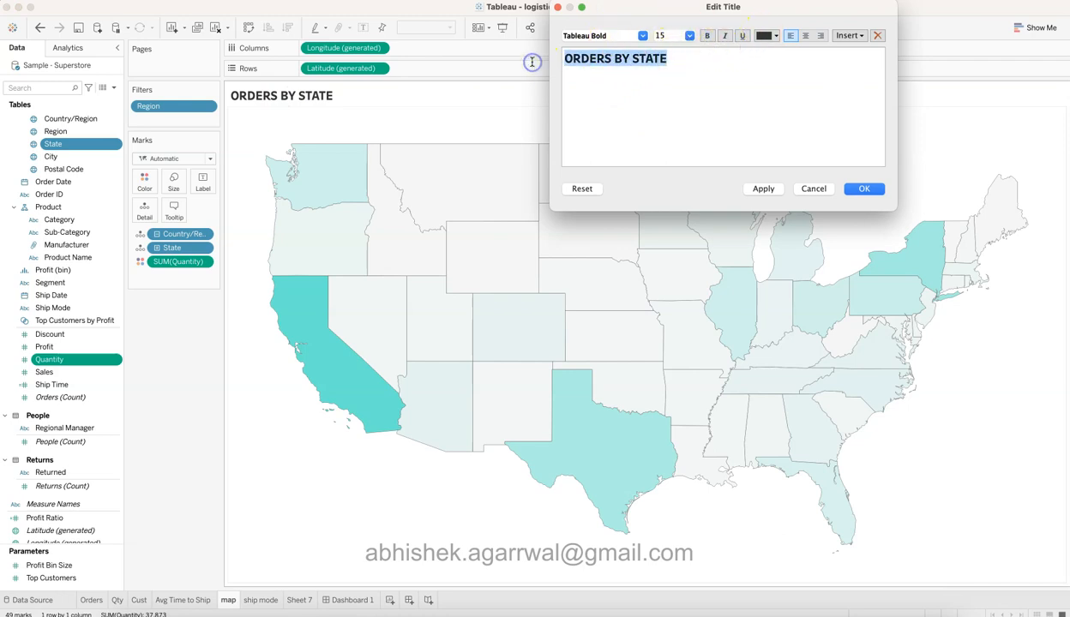
click(861, 189)
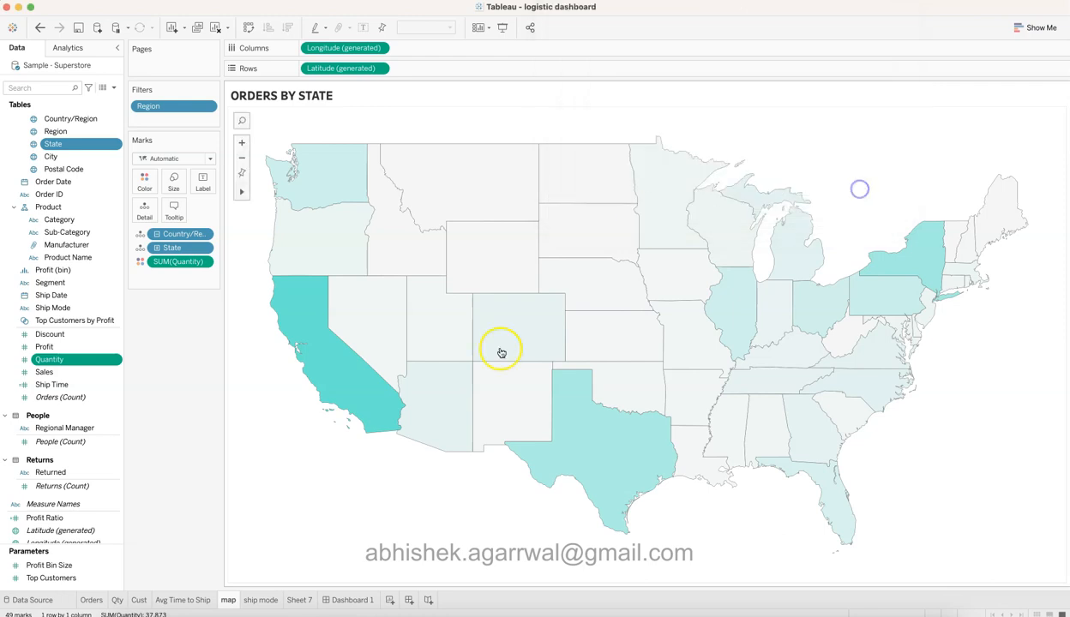
- Open the ship mode worksheet and check the aggregation of the Order ID measure used as the label
click(261, 601)
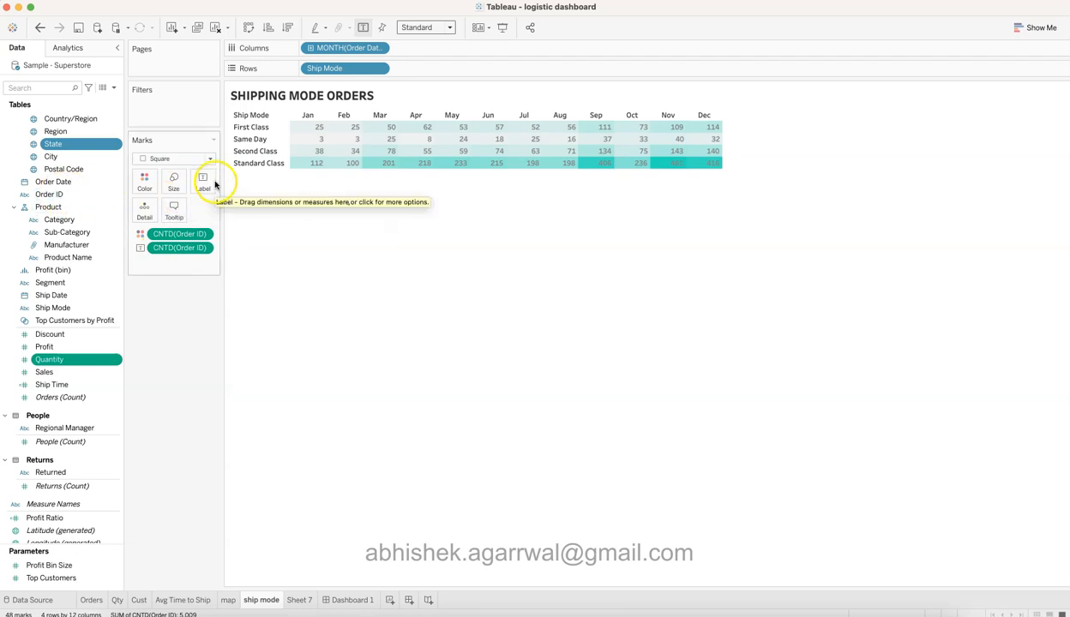
click(204, 248)
mouse_move(246, 348)
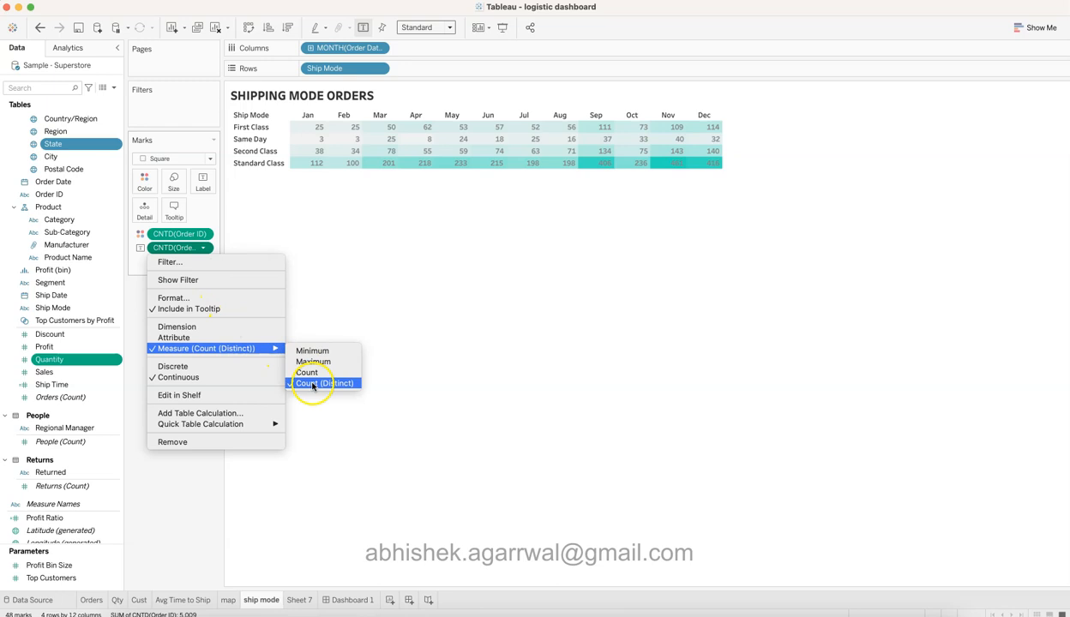
click(186, 522)
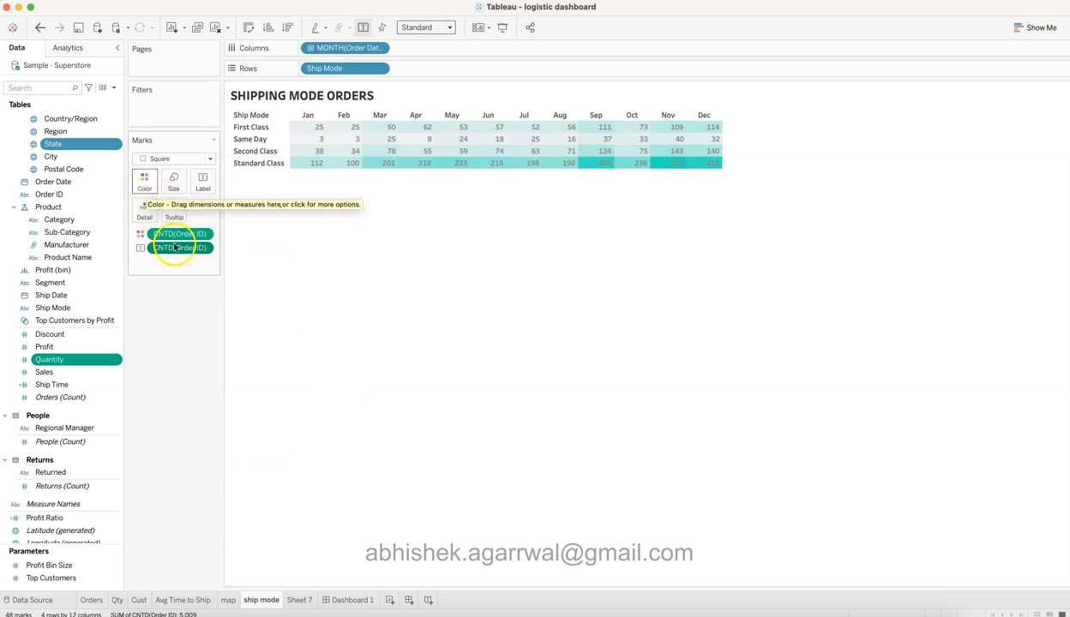
- Review the color palette for the distinct count of Order ID on the ship mode worksheet and cancel without changes
click(144, 184)
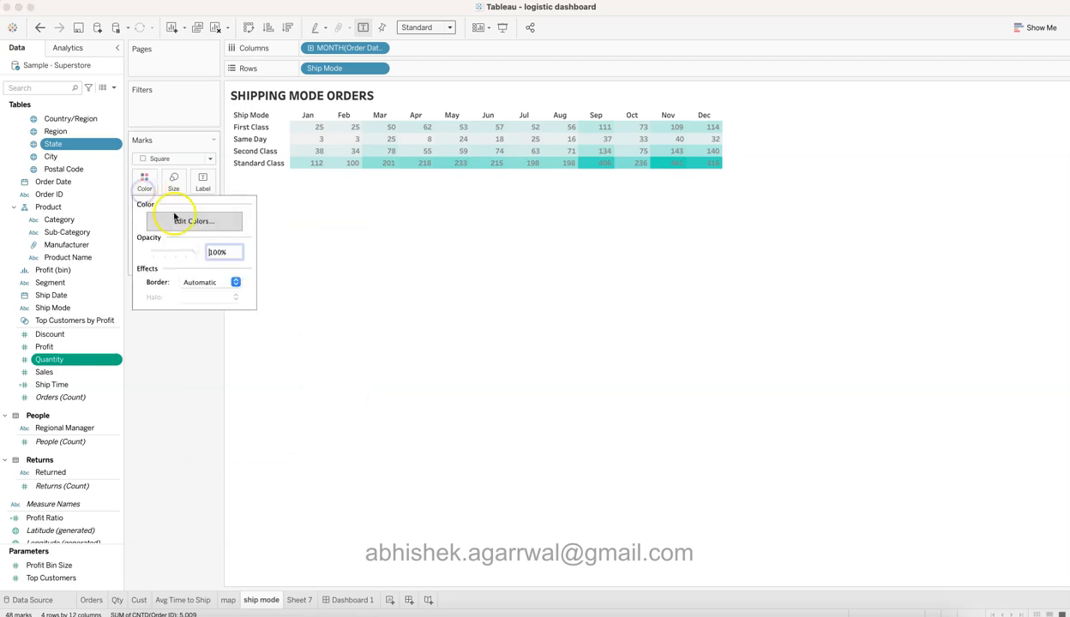
click(179, 222)
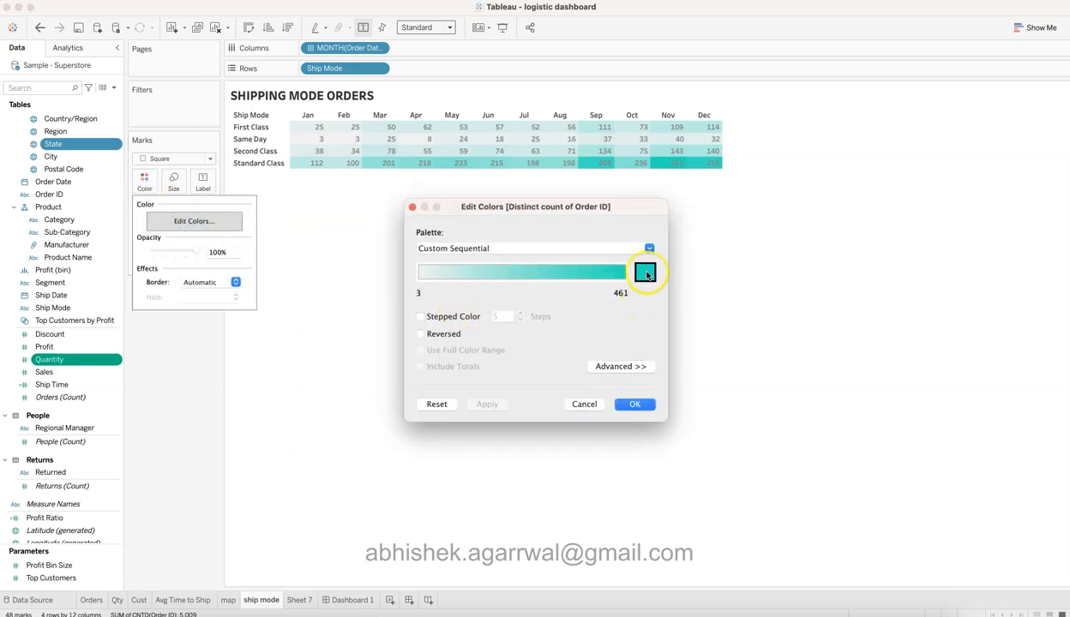
click(585, 403)
- Review the mark label font, size and color options on the ship mode worksheet without changing them
mouse_move(452, 167)
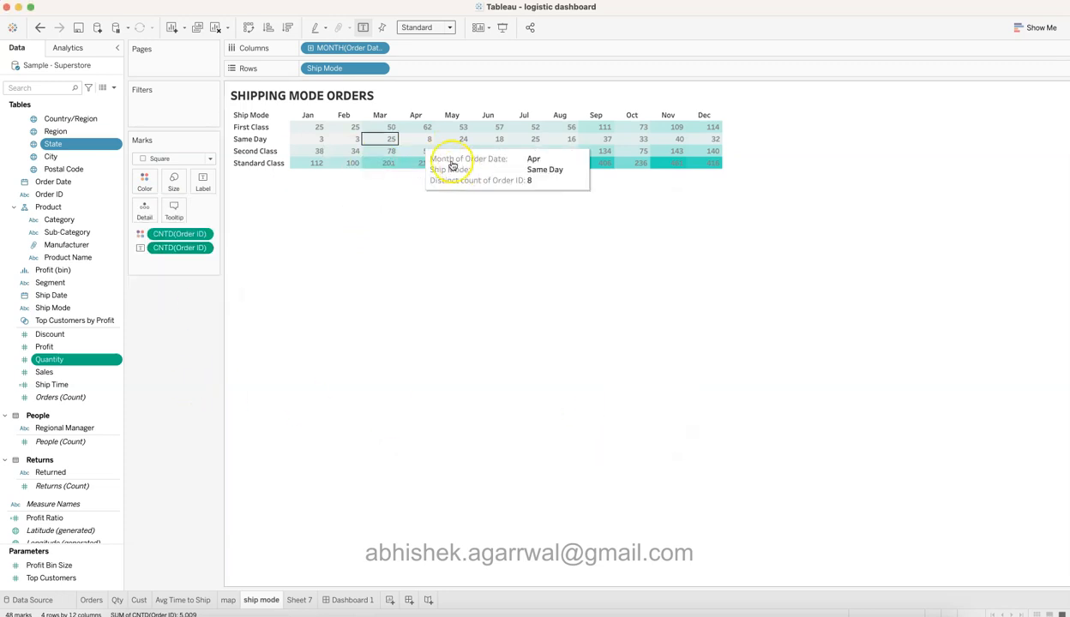
click(198, 182)
click(272, 261)
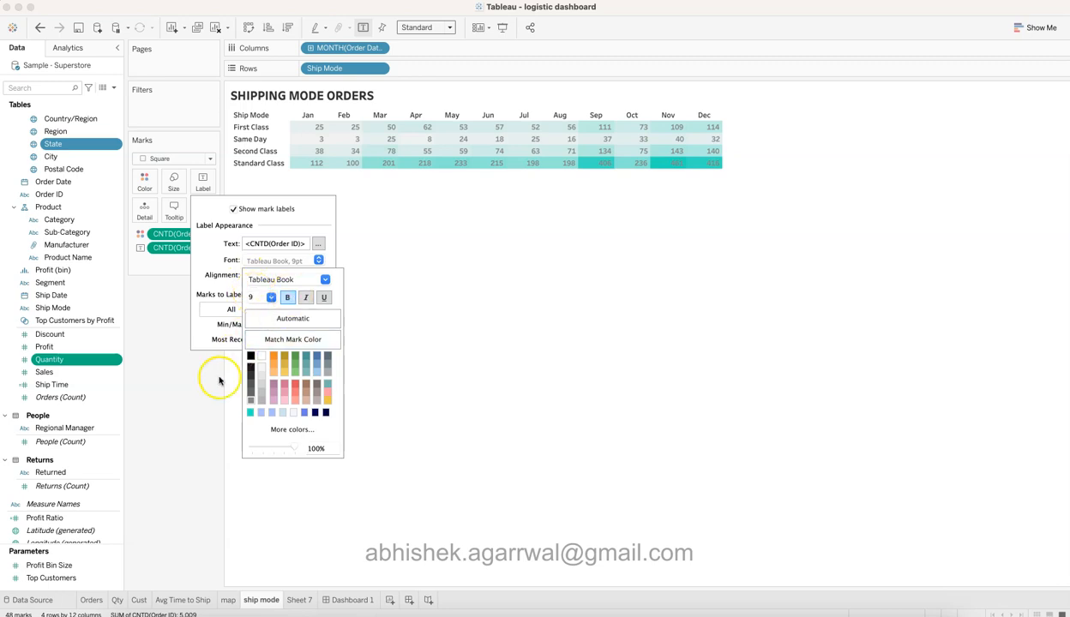
click(203, 431)
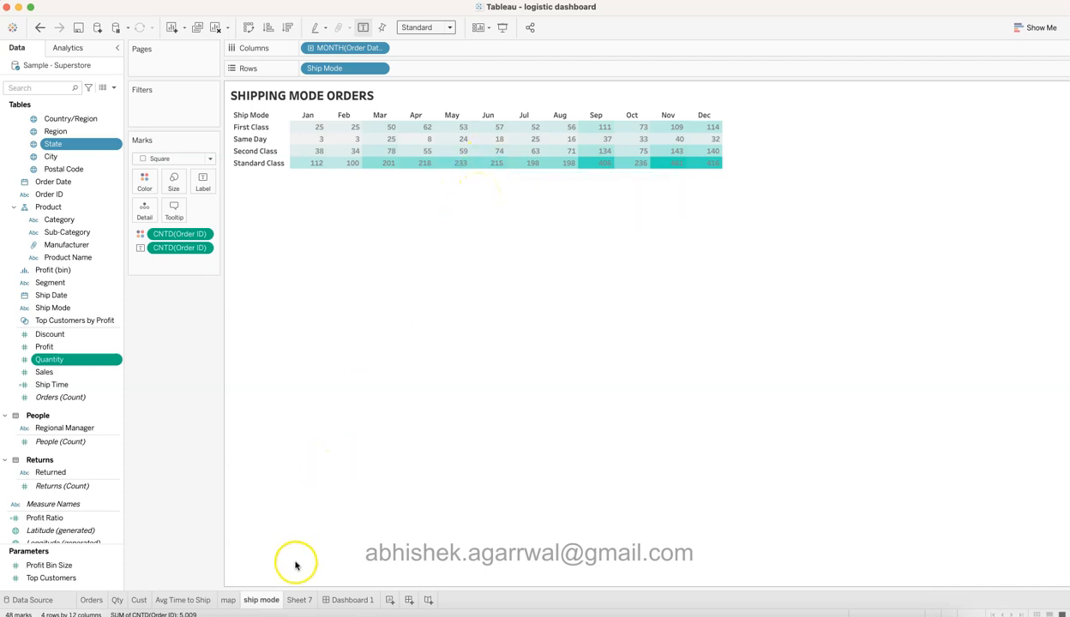
- Open Sheet 7 and examine the Window_MAX(COUNTD([Order ID])) formula on its columns, leaving it unedited
click(296, 600)
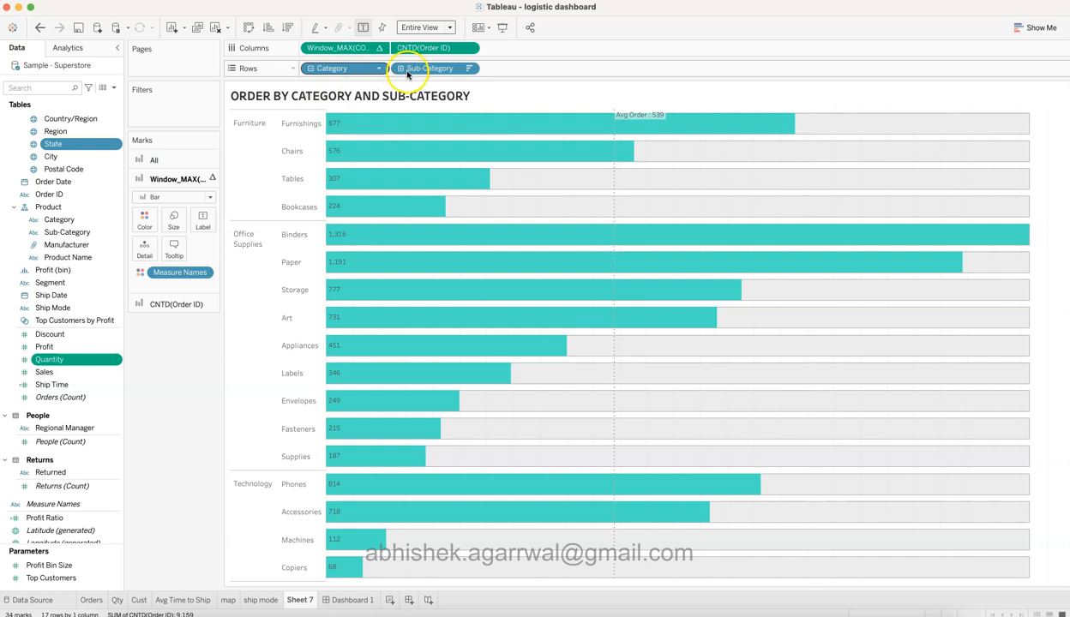
scroll(51, 218, up, 2)
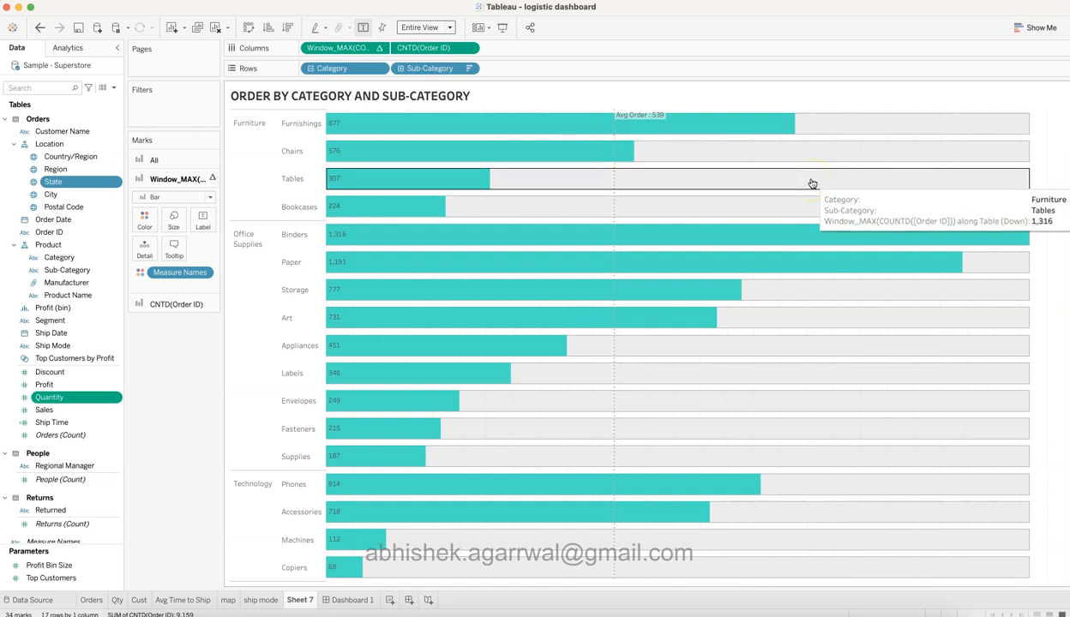
double_click(352, 52)
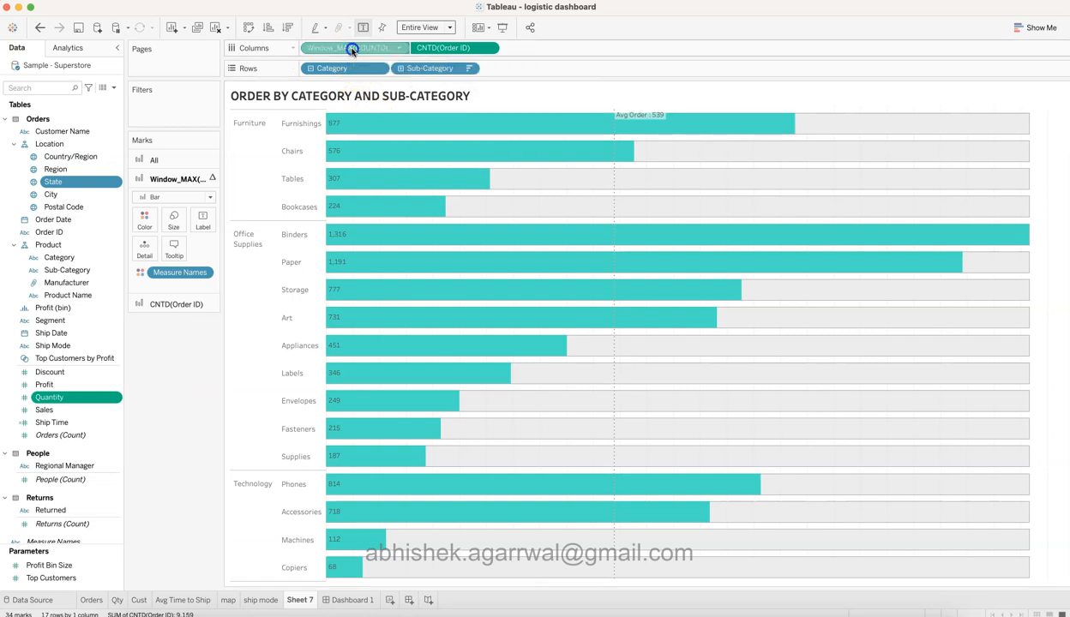
key(Home)
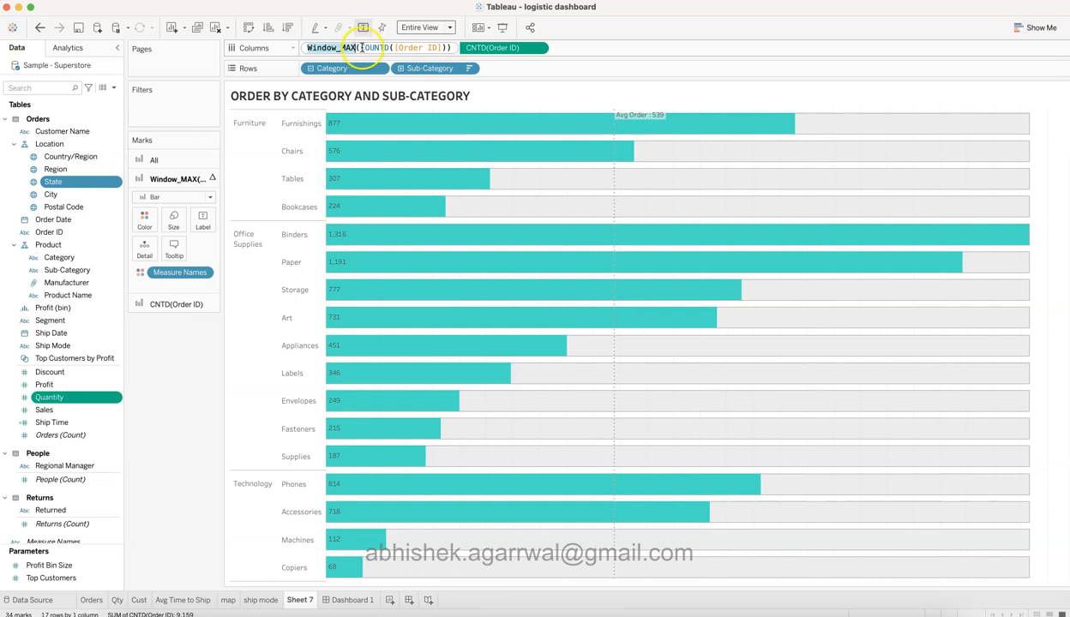
drag(361, 48, 441, 39)
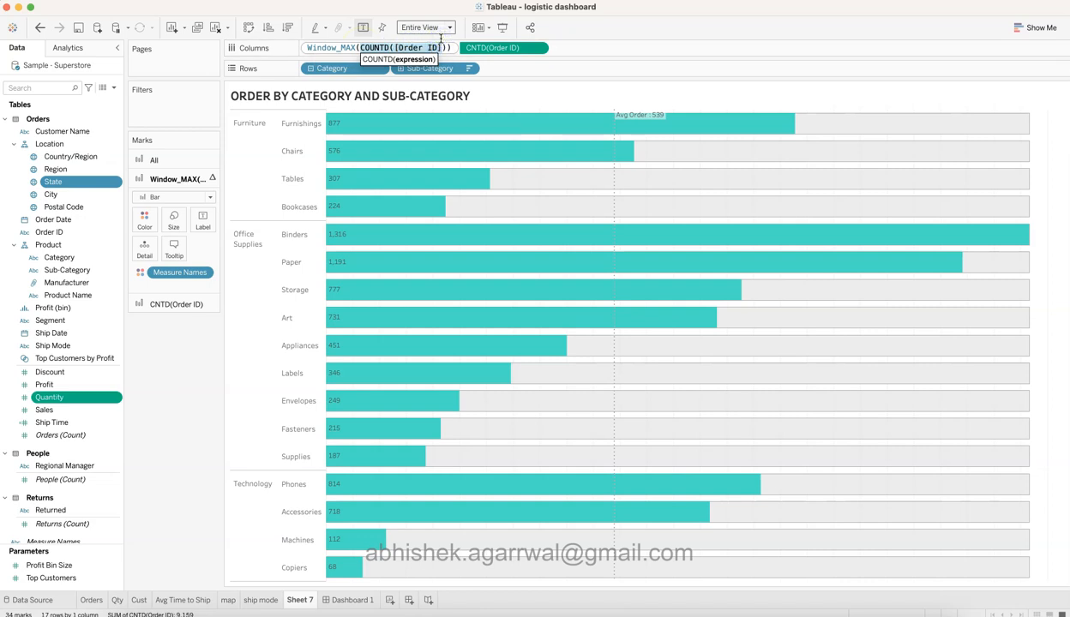
mouse_move(555, 235)
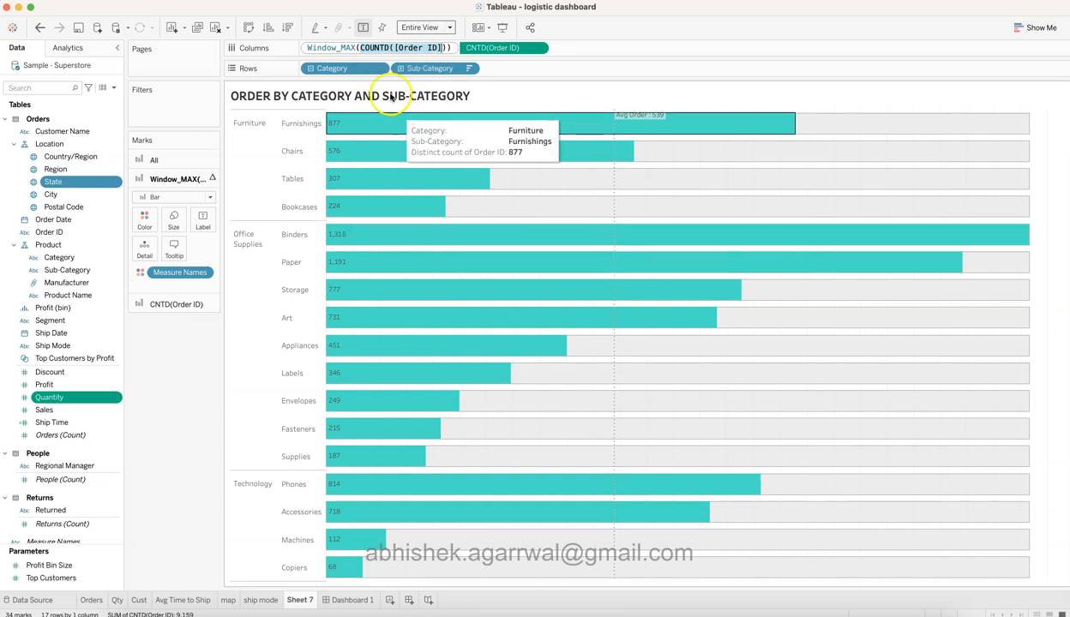
key(Return)
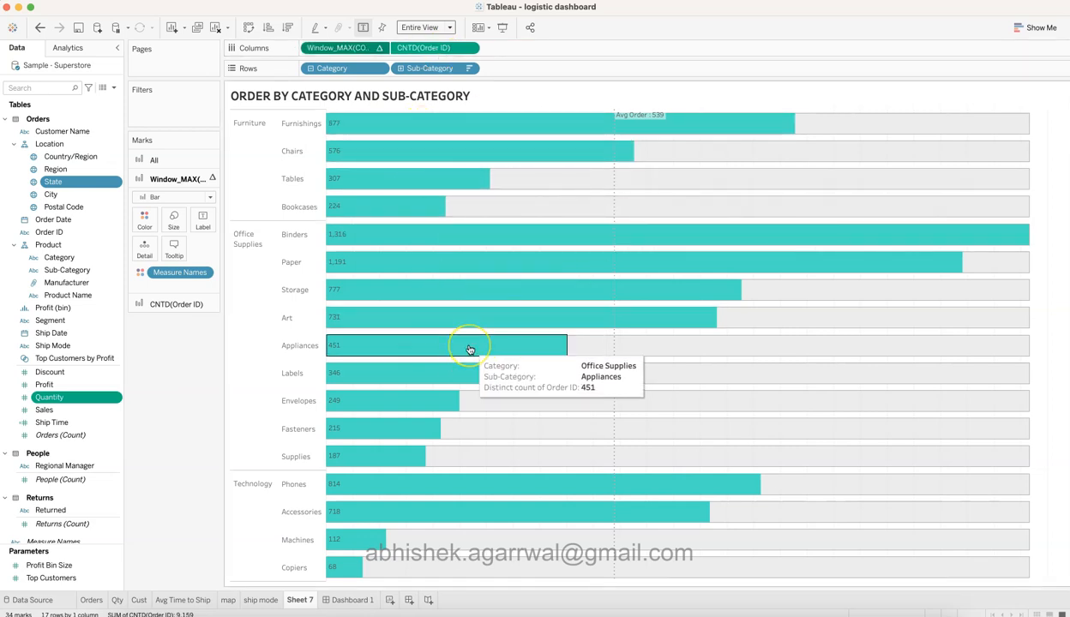
- Create a new worksheet directly after Sheet 7 and add Category and Sub-Category to its rows
click(391, 600)
drag(367, 600, 332, 600)
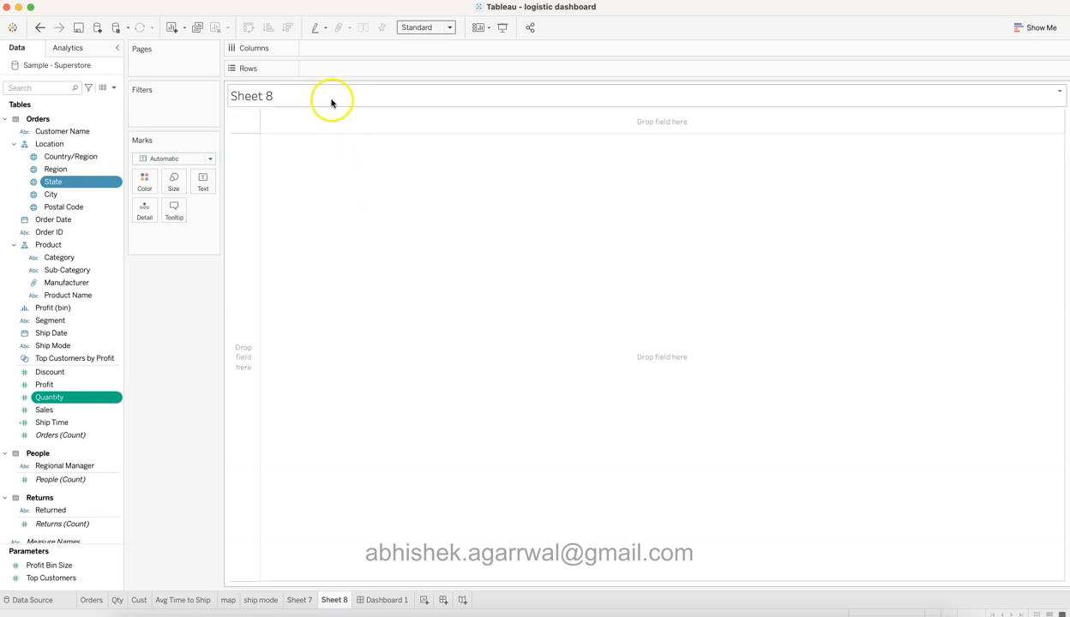
drag(59, 257, 324, 69)
drag(103, 271, 436, 72)
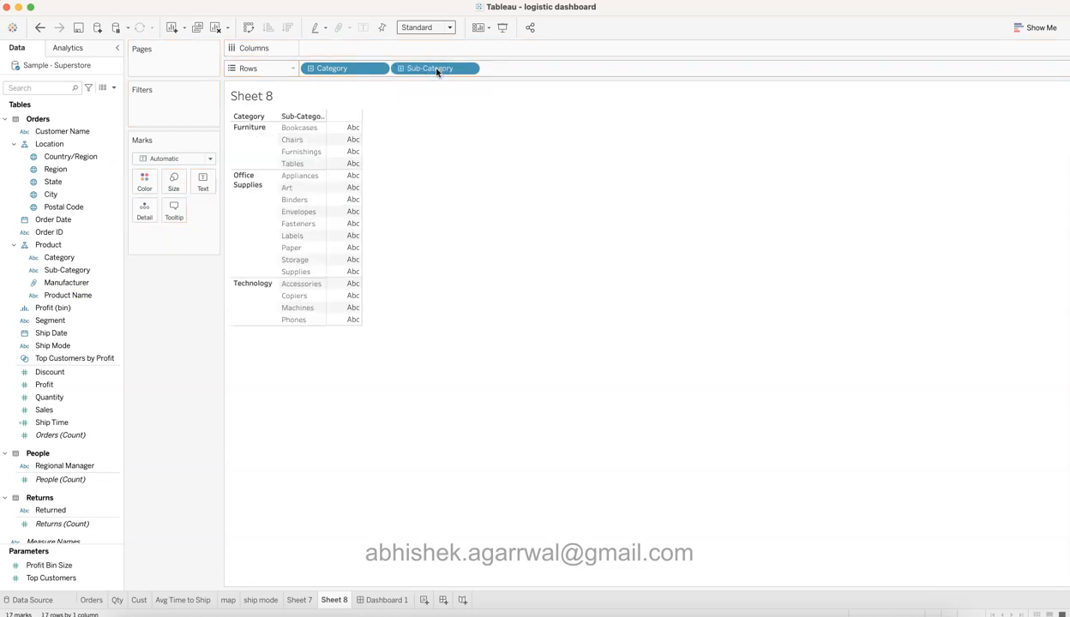
- Add Order ID to the new worksheet's columns and aggregate it as Count (Distinct)
click(86, 198)
click(76, 183)
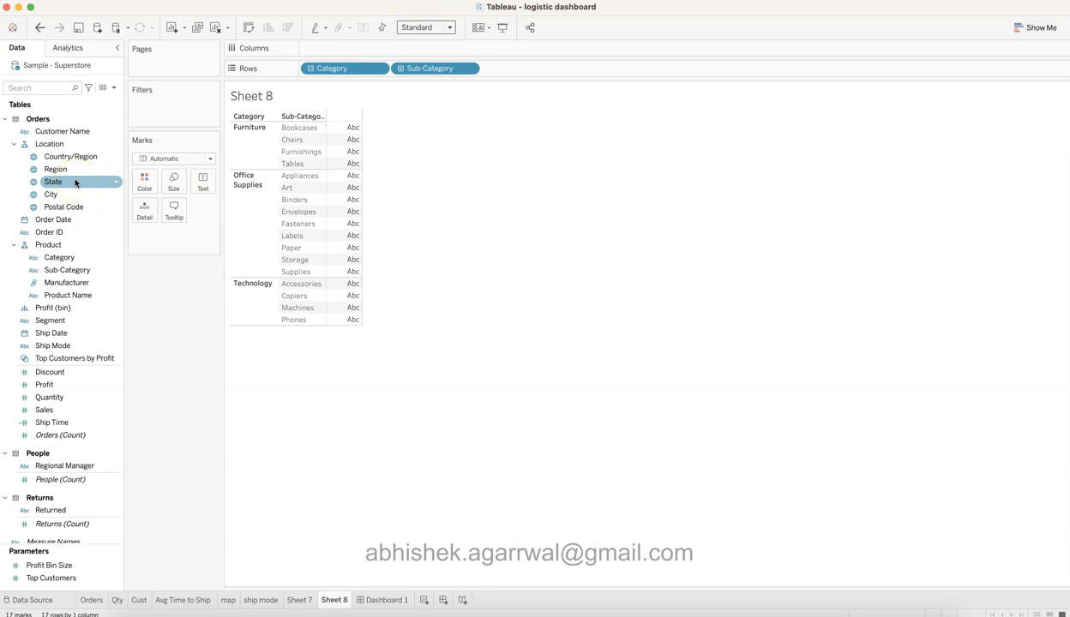
click(74, 196)
drag(72, 221, 368, 42)
click(505, 306)
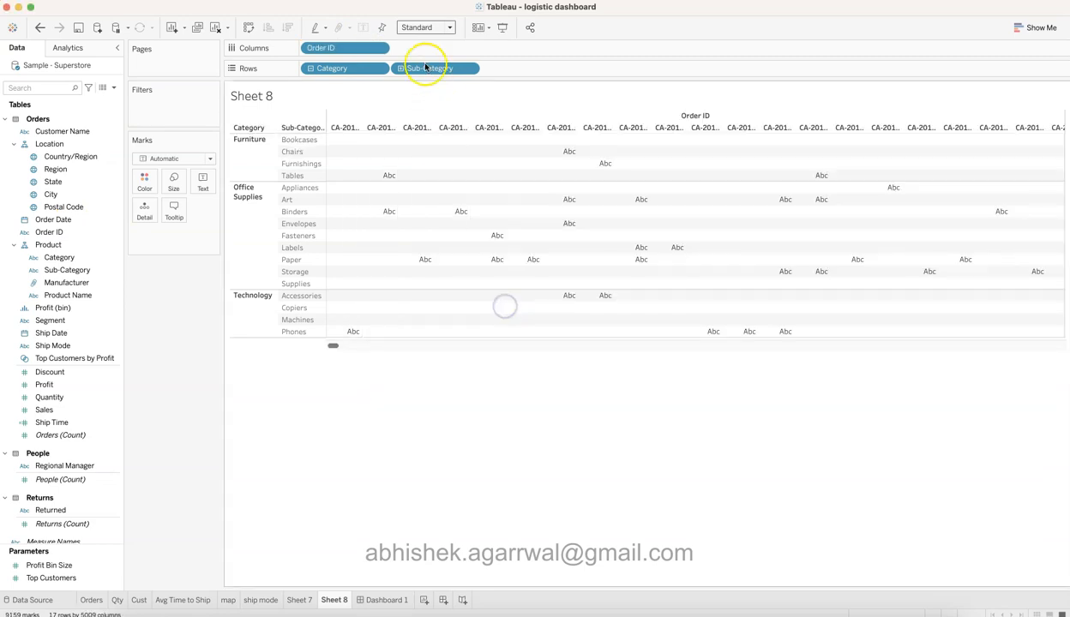
click(379, 48)
mouse_move(380, 199)
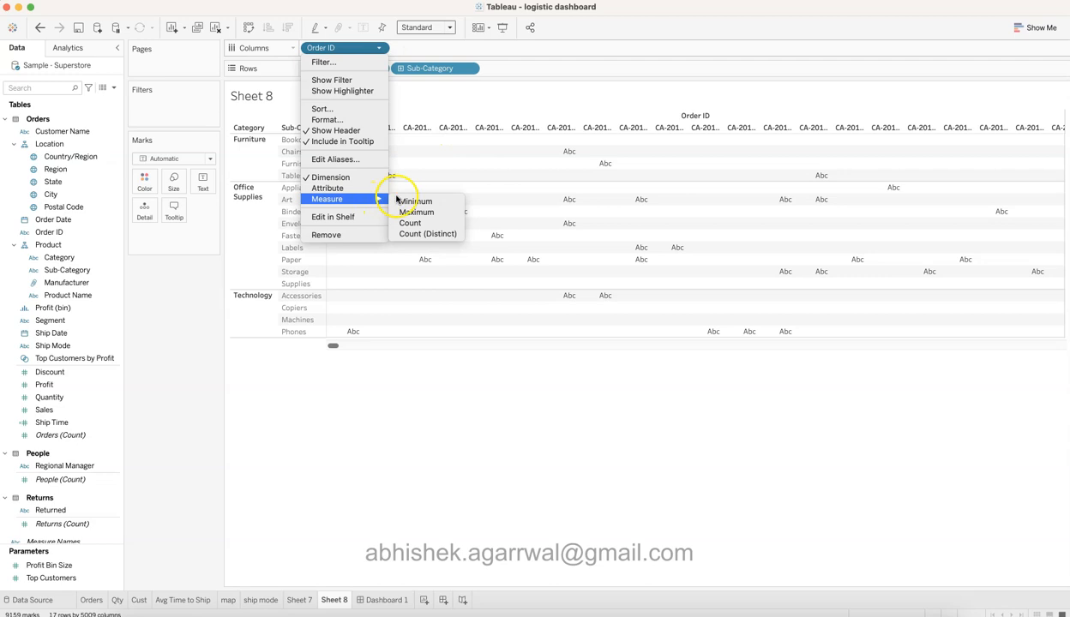
click(428, 234)
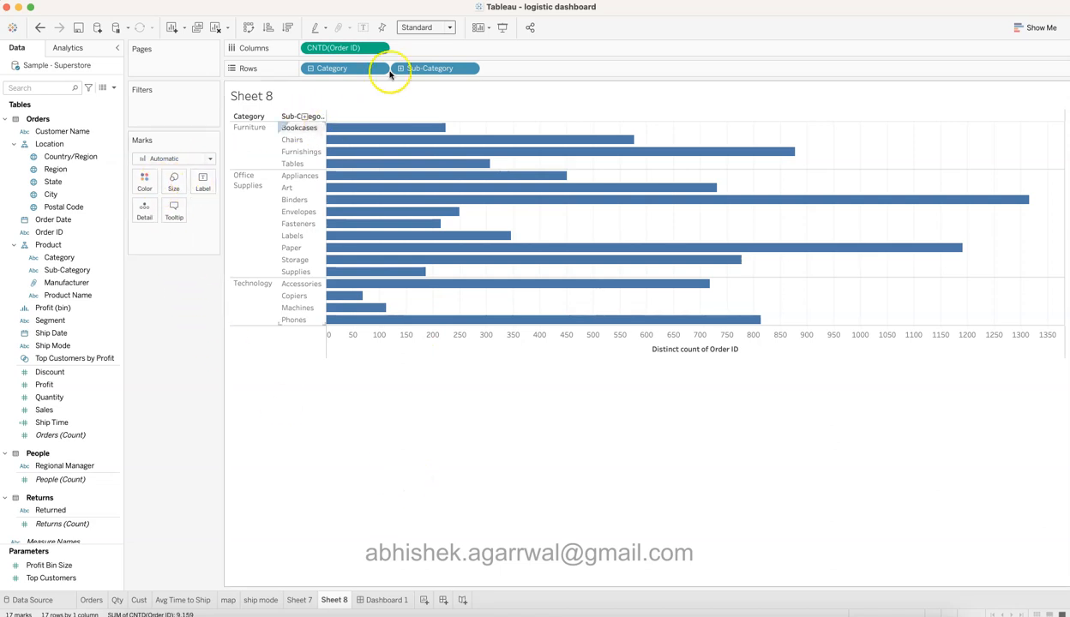
- Add an ad-hoc calculation WINDOW_MAX(COUNTD([Order ID])) to the columns after CNTD(Order ID)
double_click(421, 48)
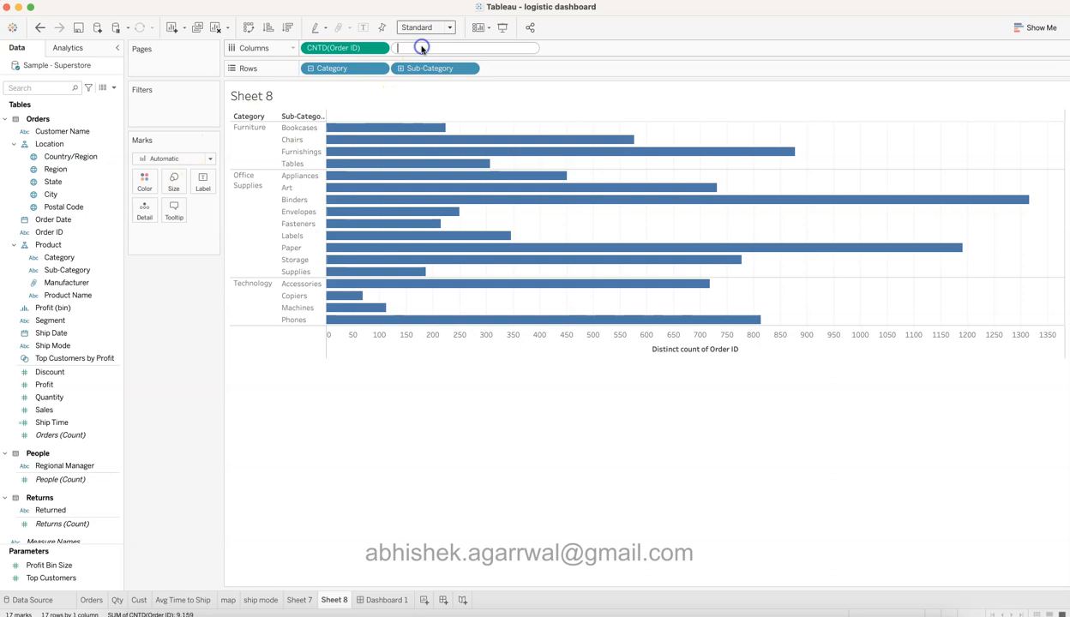
text(wind)
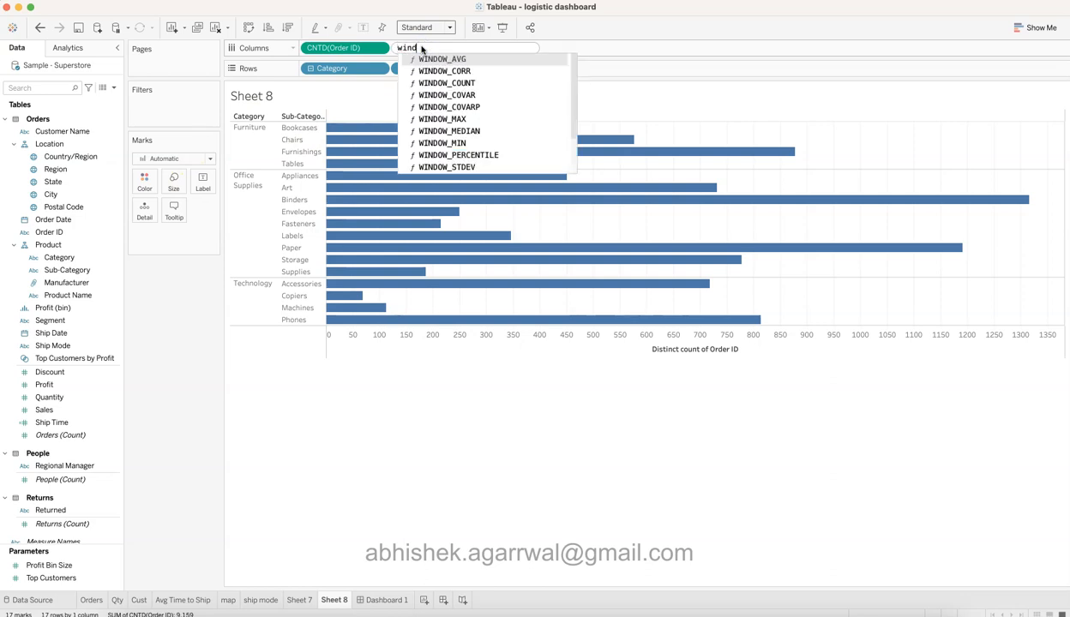
text(ow)
key(Down)
key(Down)
key(Down)
key(Down)
key(Down)
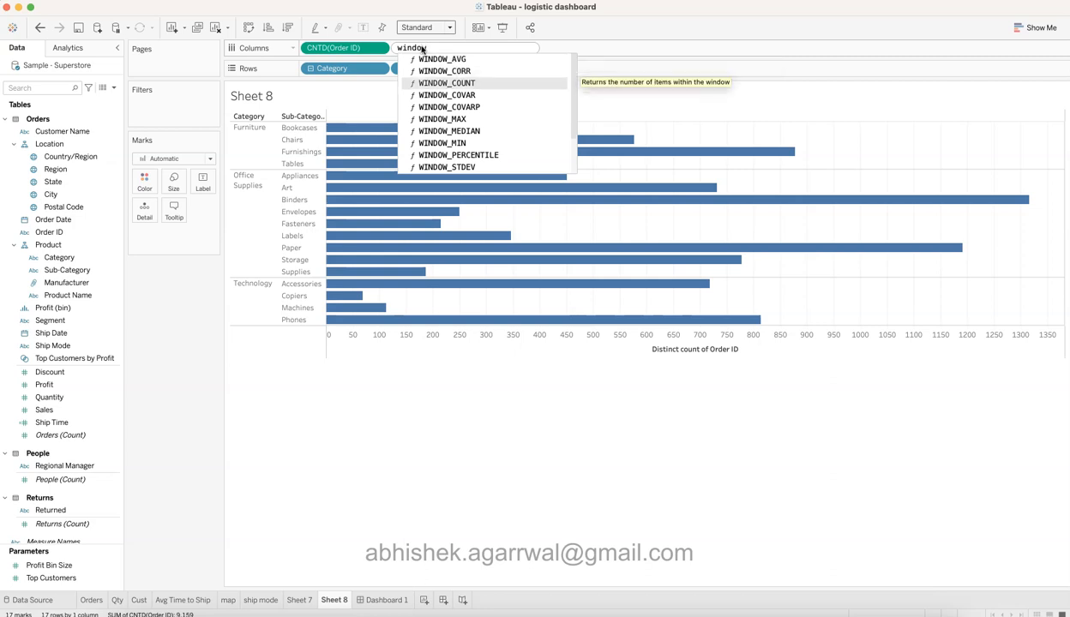
key(Return)
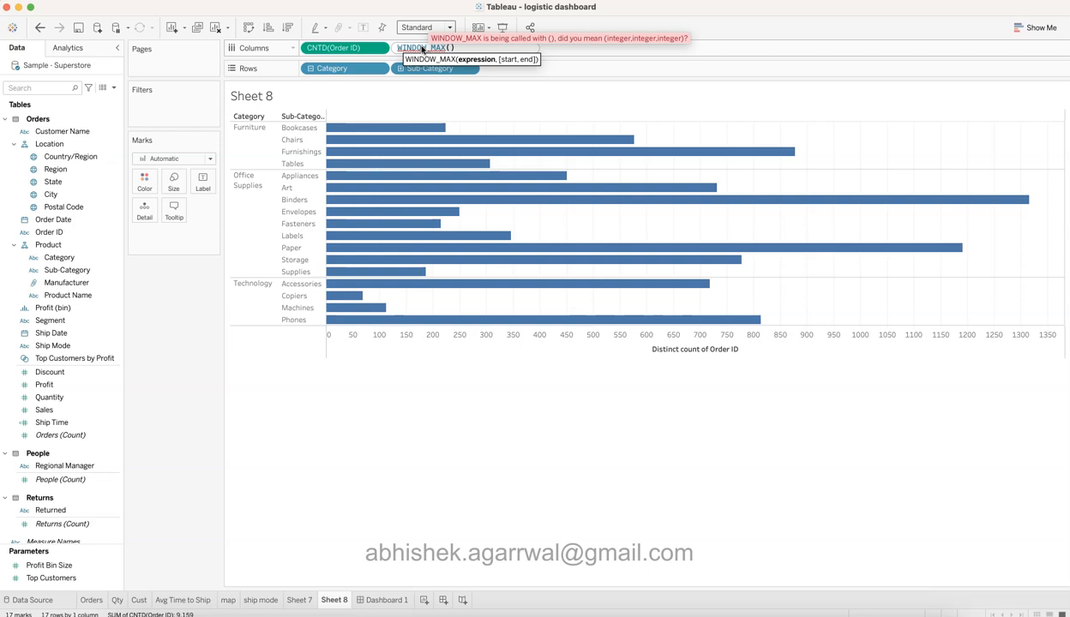
text(count)
key(Down)
key(Return)
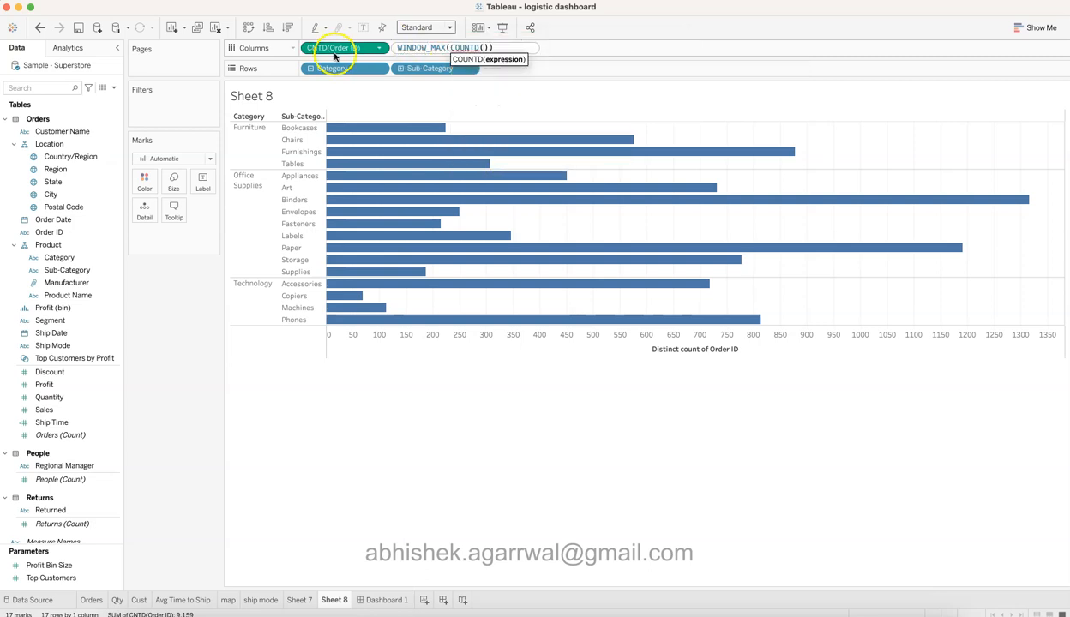
text(orde)
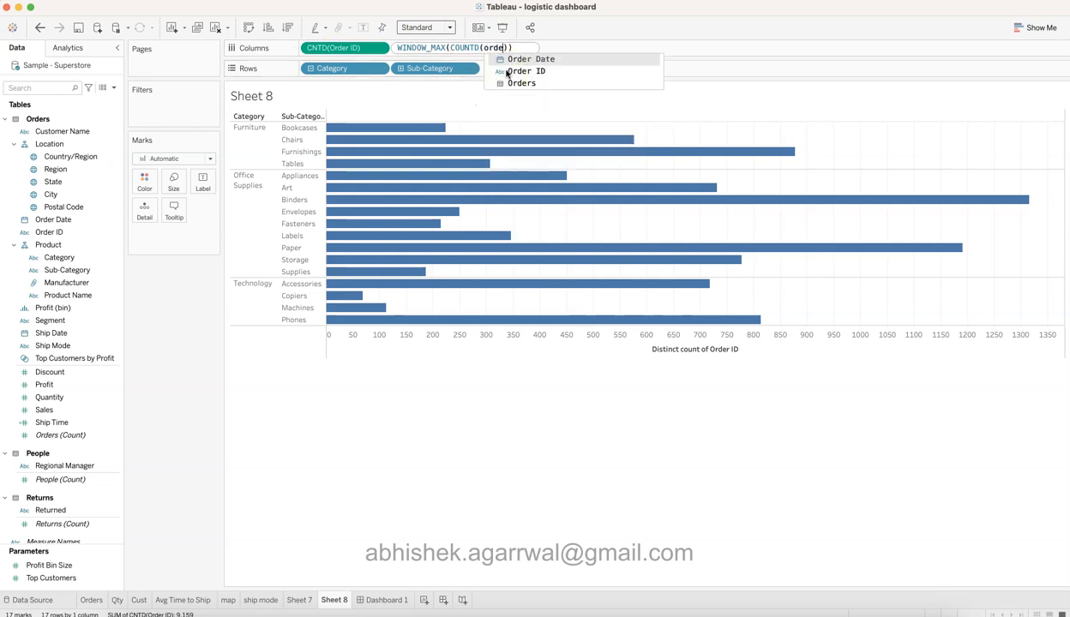
text(r)
click(506, 71)
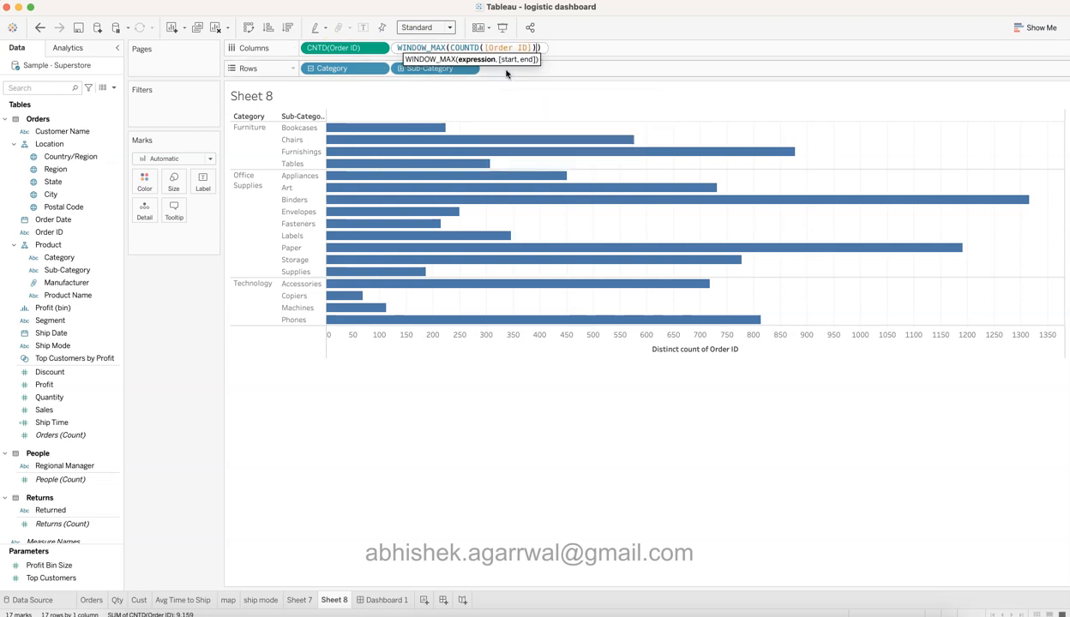
key(Return)
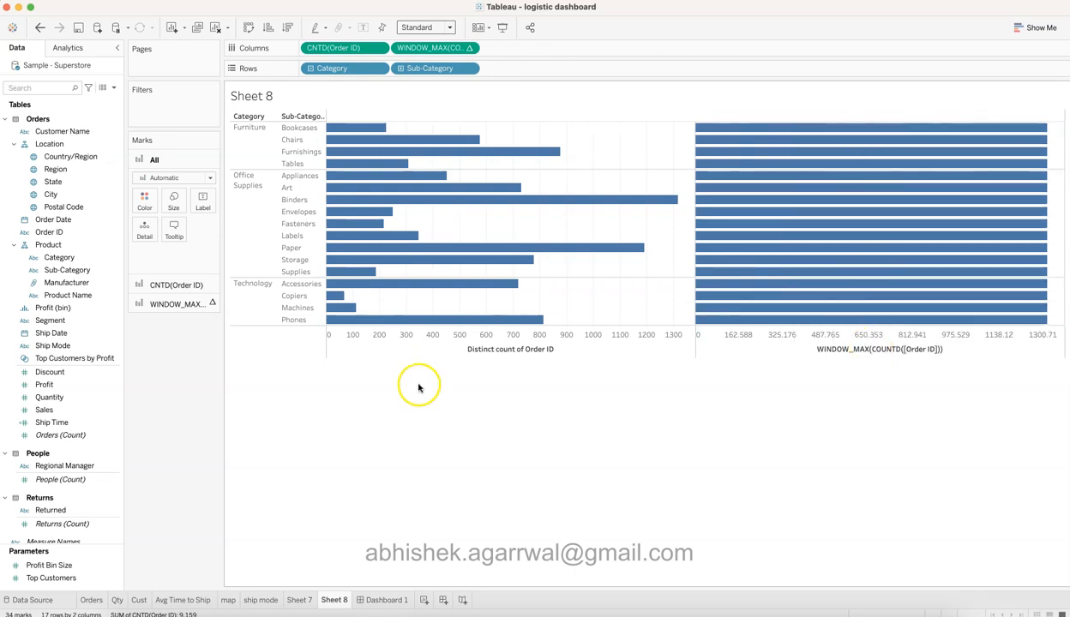
- Place the WINDOW_MAX measure ahead of CNTD(Order ID) in the columns and color its bars light gray
right_click(443, 50)
drag(443, 51, 302, 54)
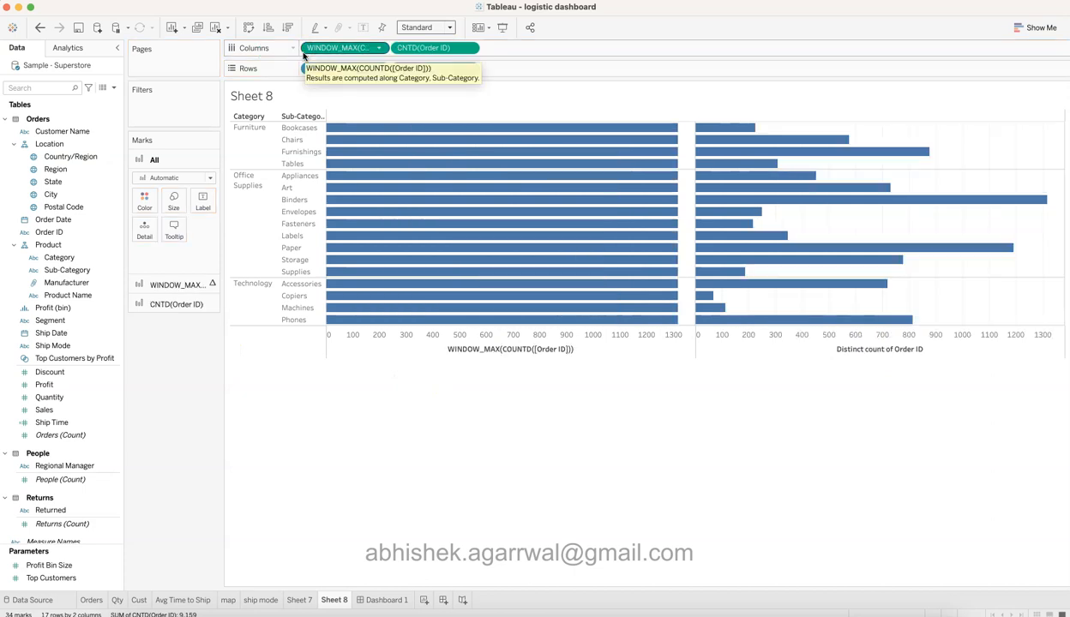
click(199, 283)
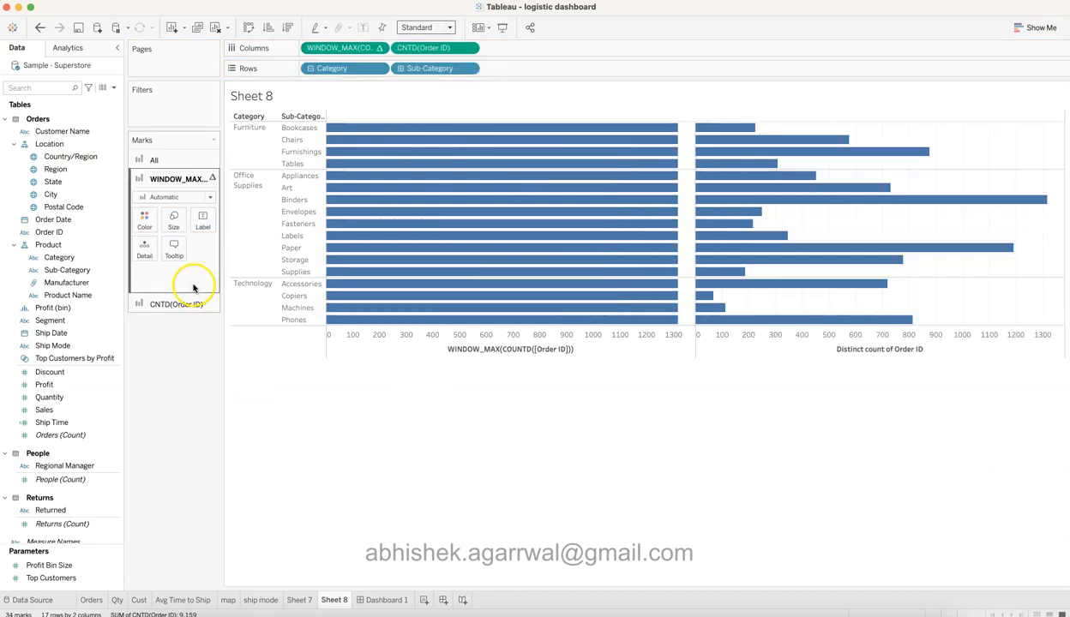
click(144, 224)
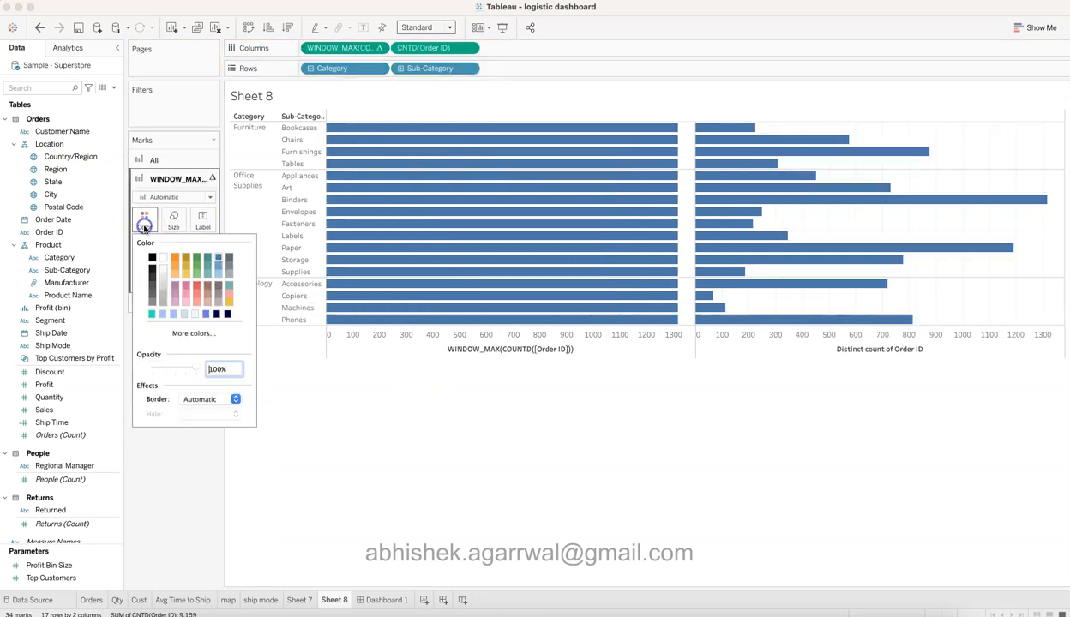
click(163, 274)
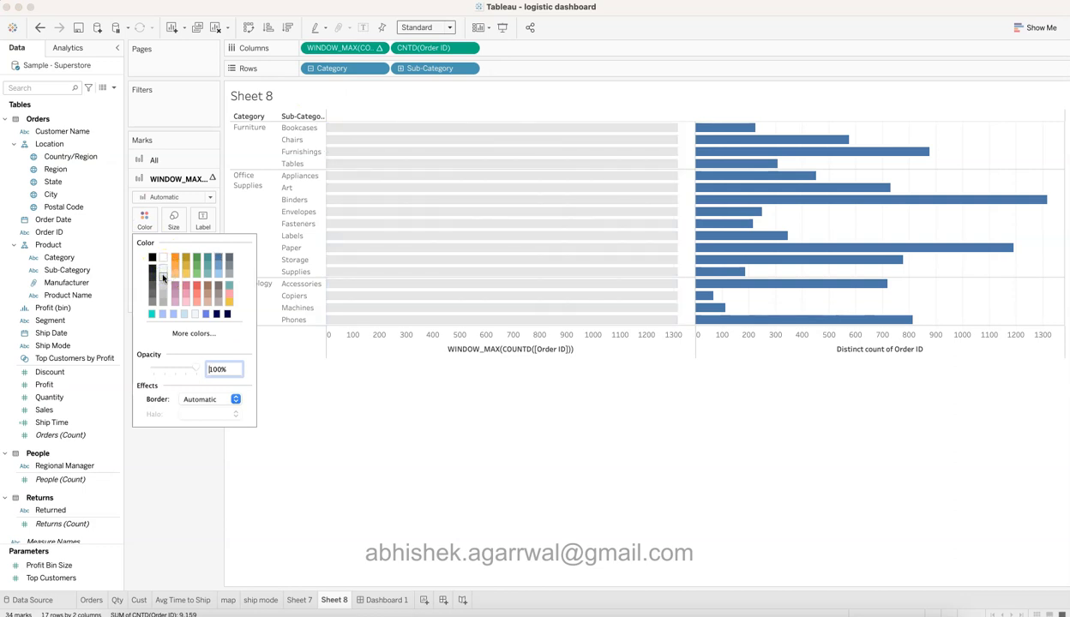
click(189, 467)
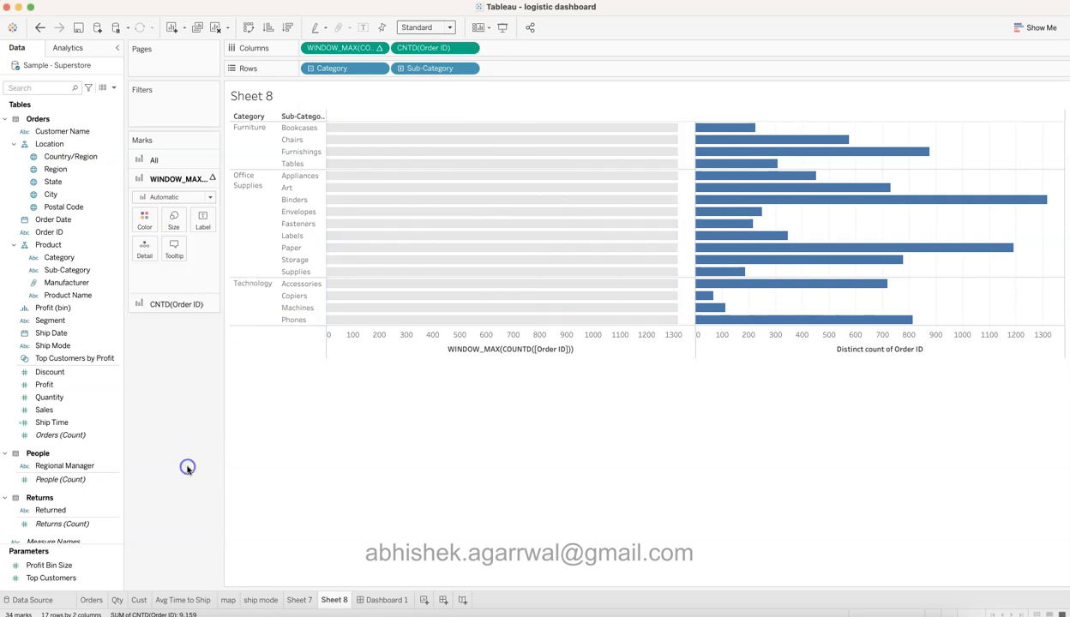
- Fit the chart to Entire View and make CNTD(Order ID) a dual axis with the WINDOW_MAX measure
click(423, 27)
click(421, 71)
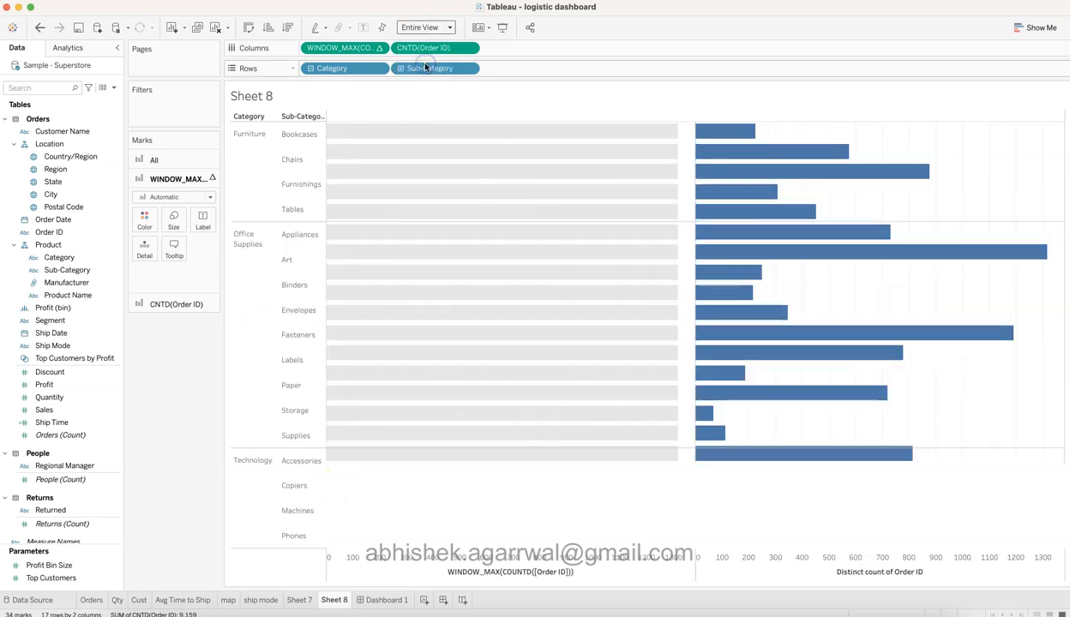
click(469, 48)
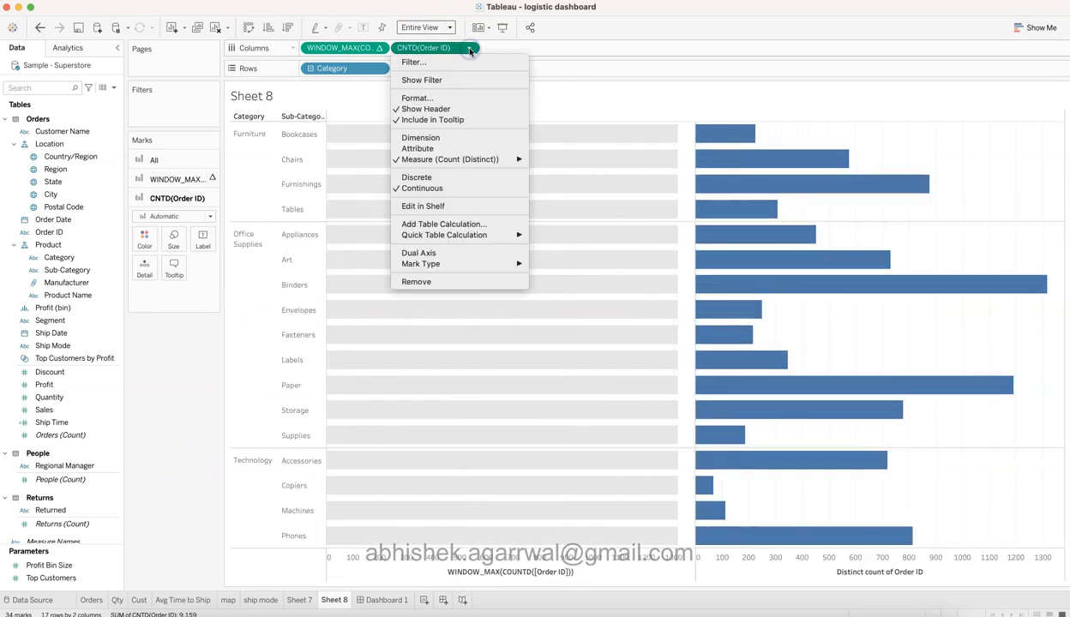
click(456, 250)
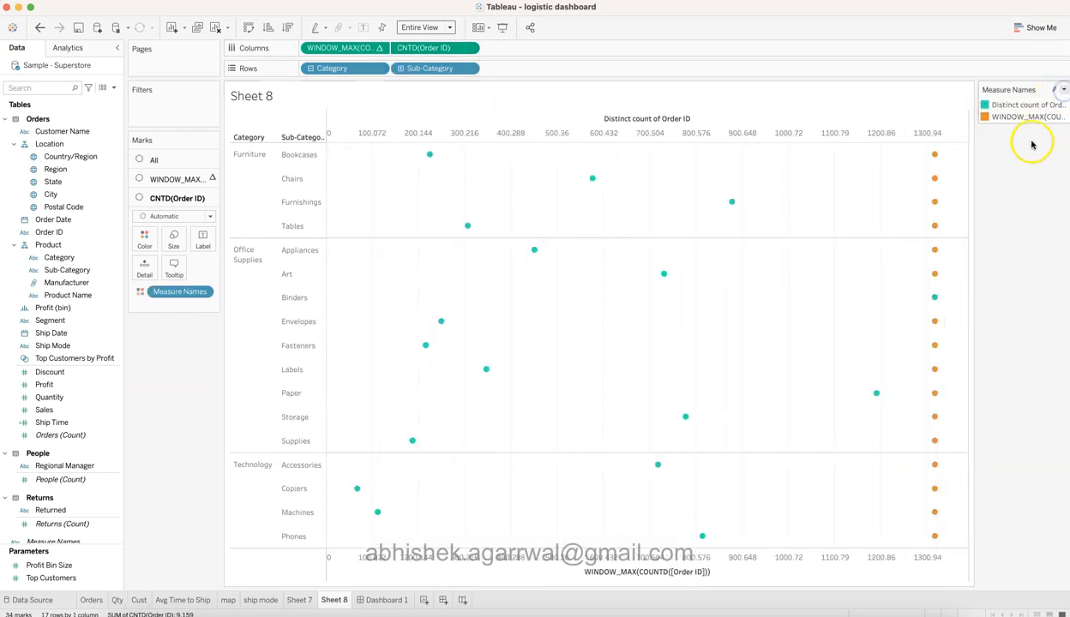
- Hide the Measure Names legend card and change the WINDOW_MAX marks to the Bar type
click(1062, 91)
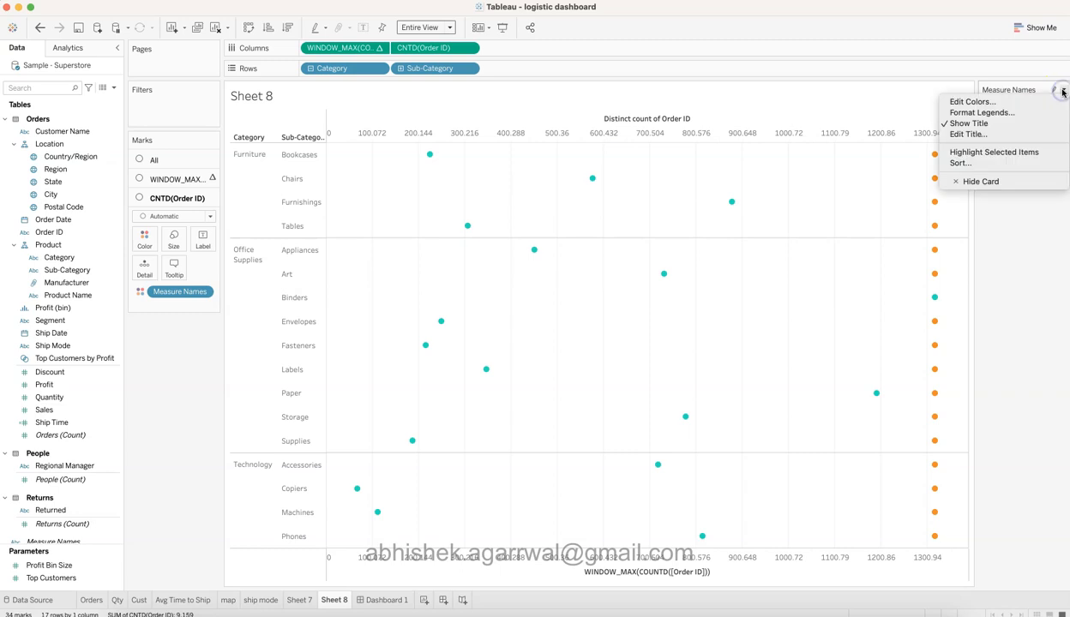
click(1011, 181)
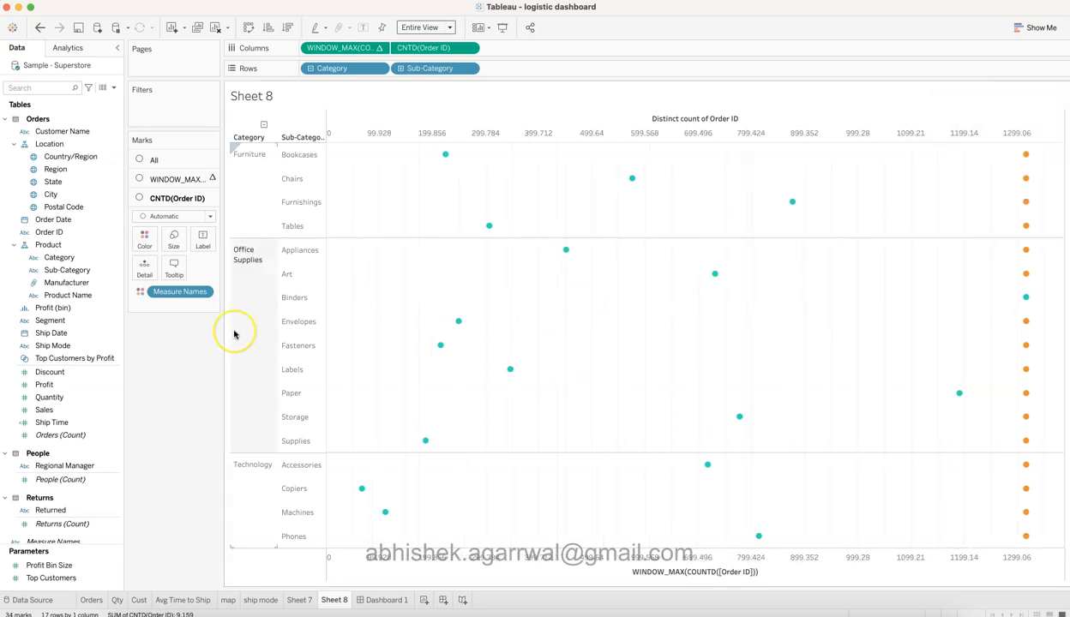
click(187, 180)
click(186, 196)
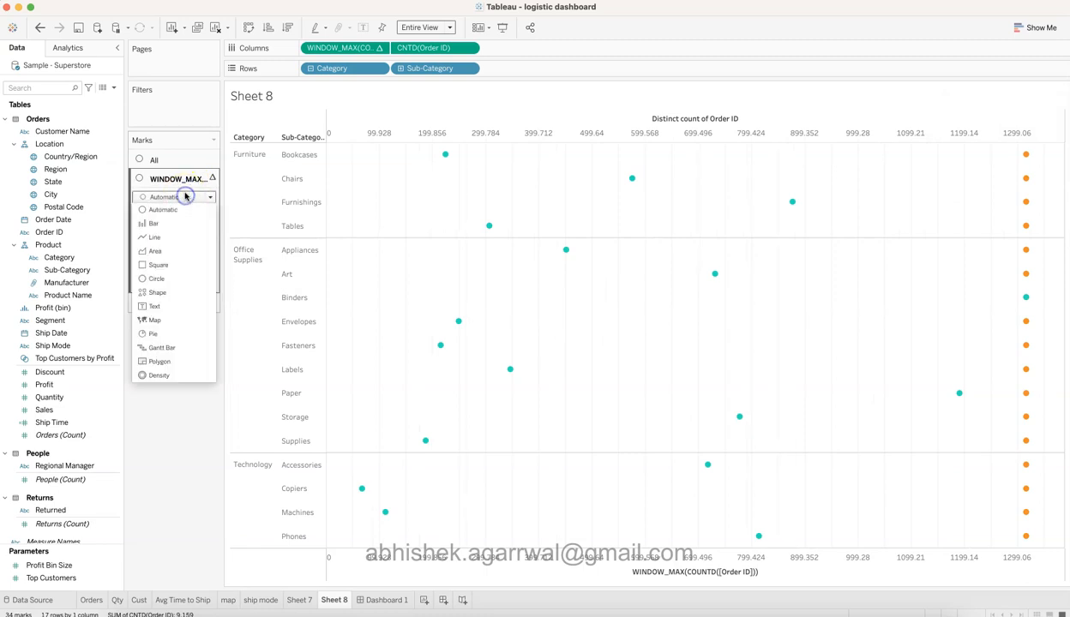
click(183, 196)
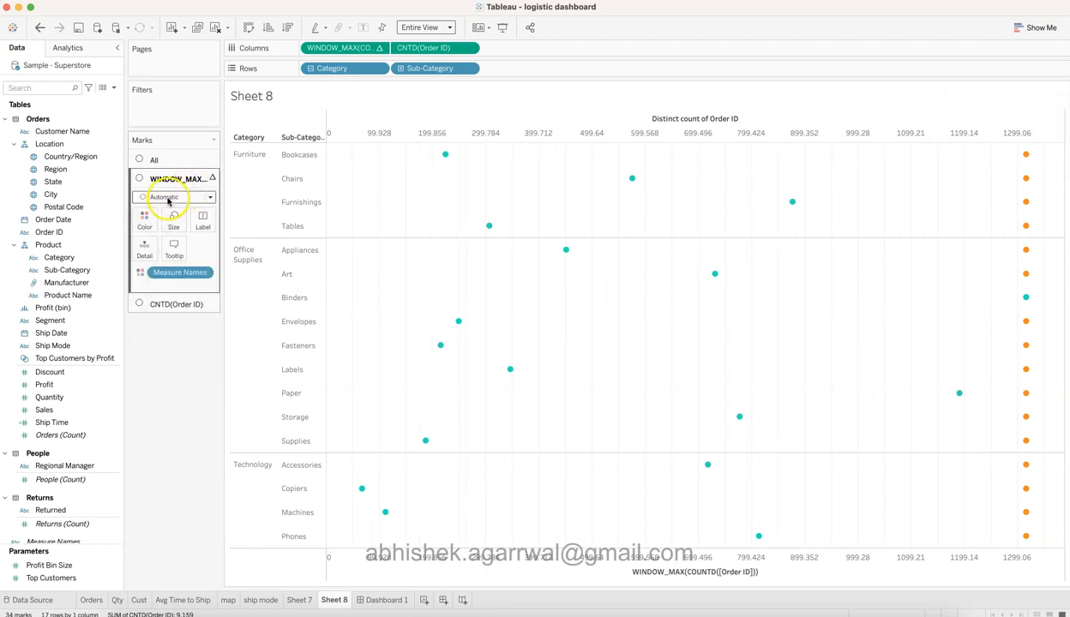
click(184, 196)
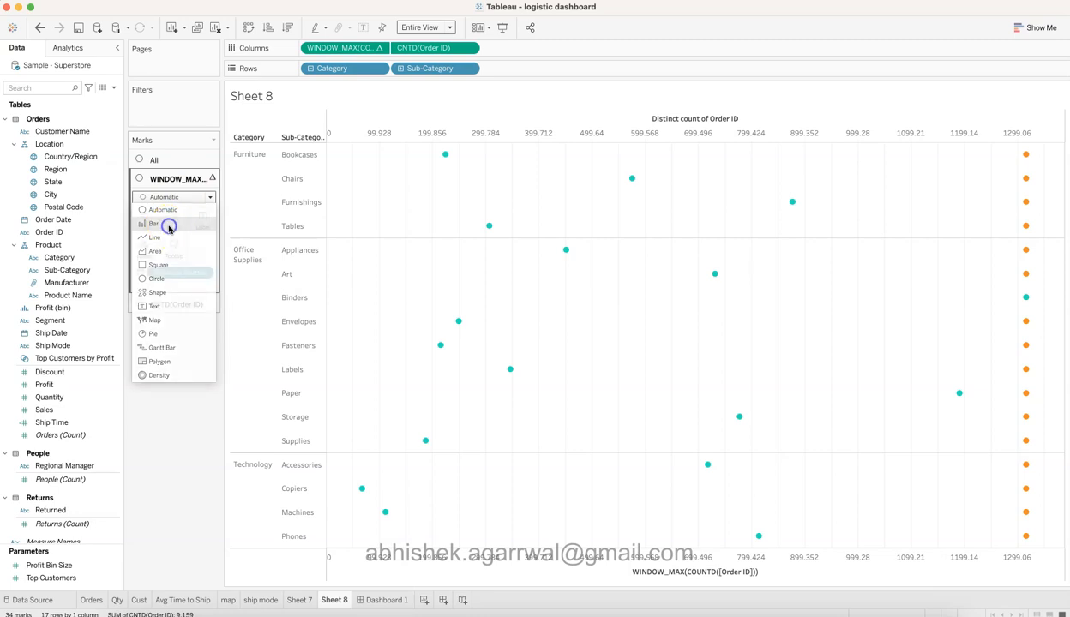
click(168, 223)
- Recolor the WINDOW_MAX item in the Measure Names colors to the light gray Mercury pencil color and apply it
click(144, 220)
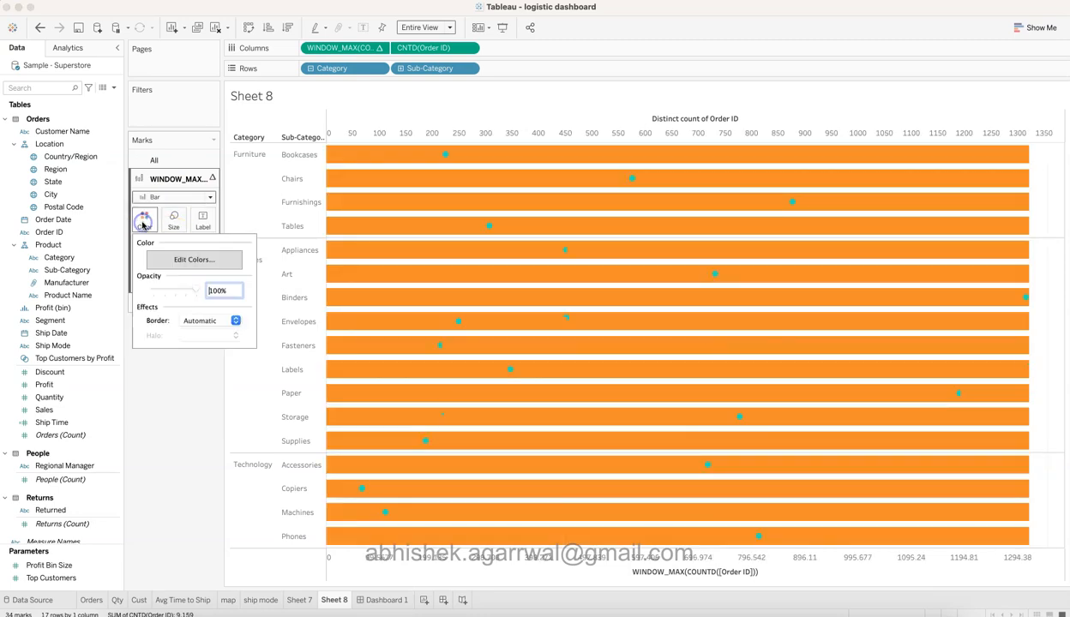
click(182, 261)
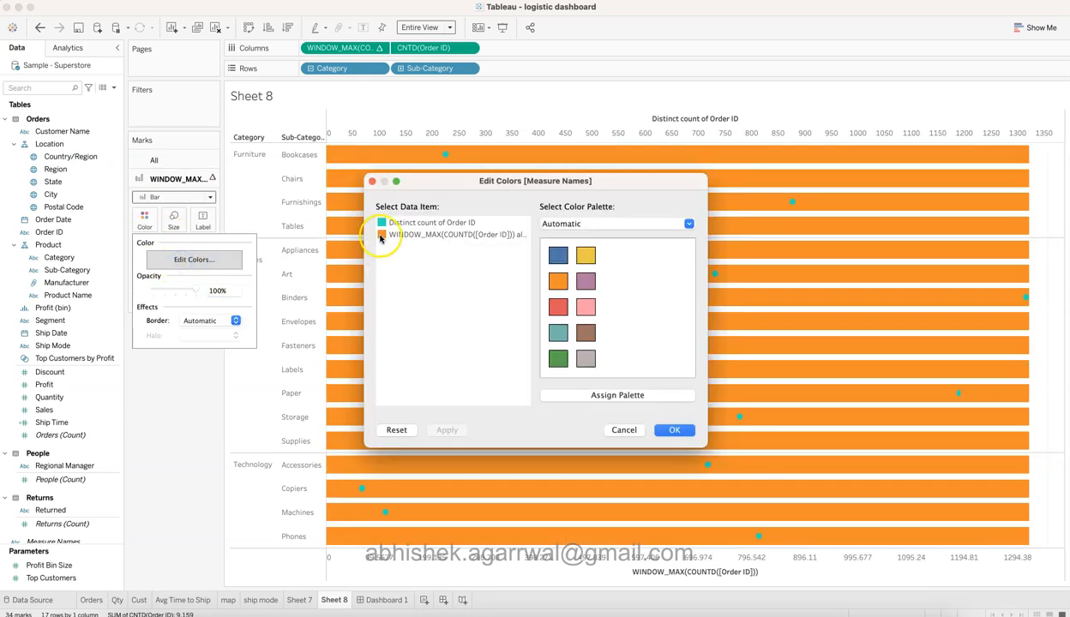
click(381, 235)
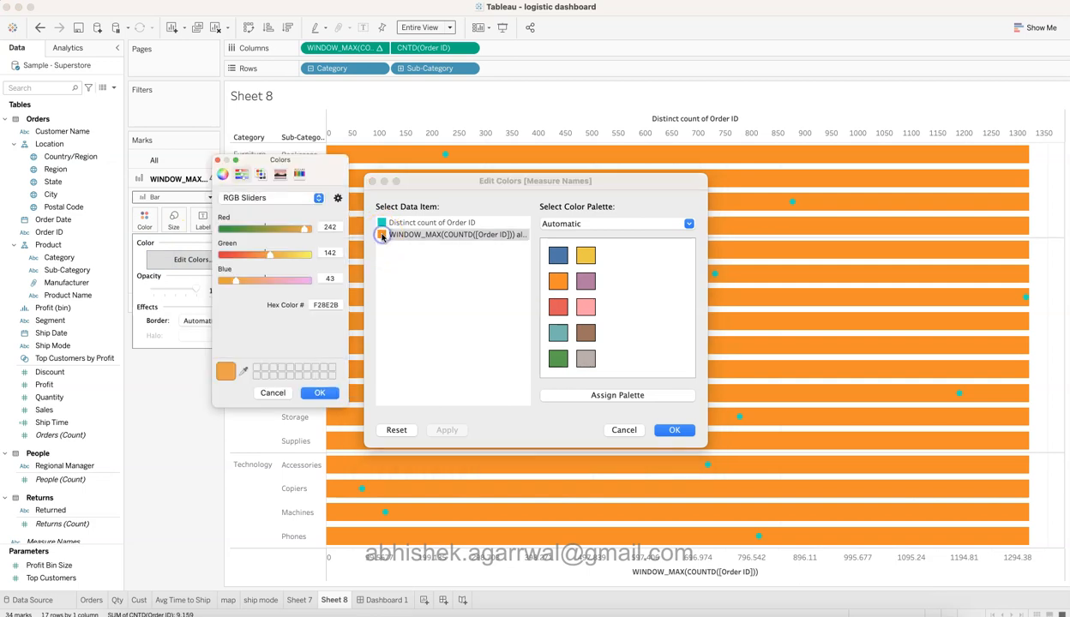
click(299, 176)
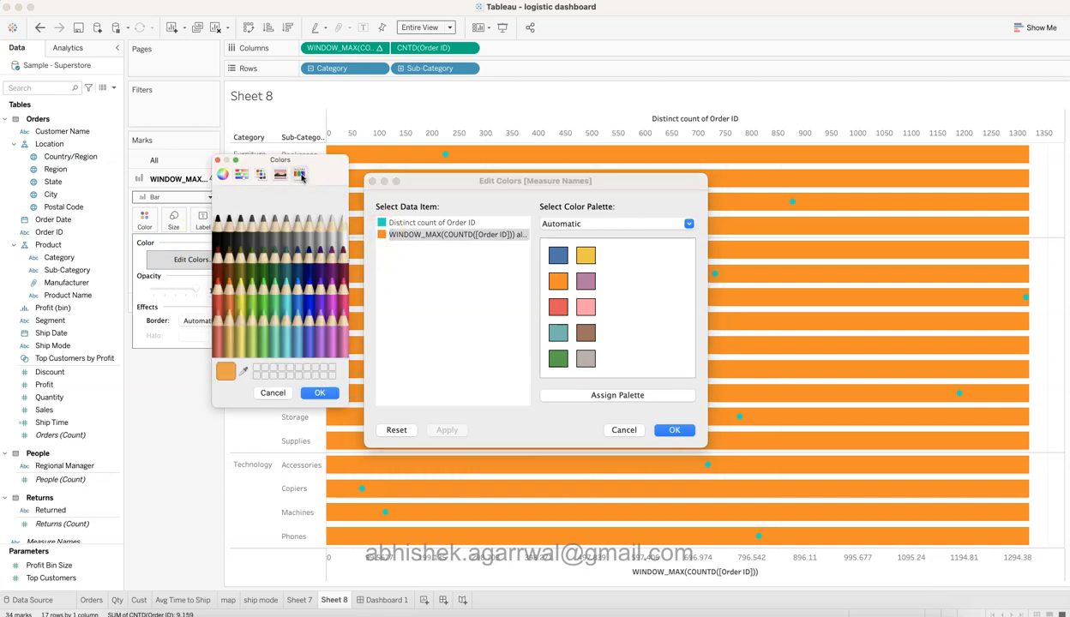
click(333, 226)
click(329, 394)
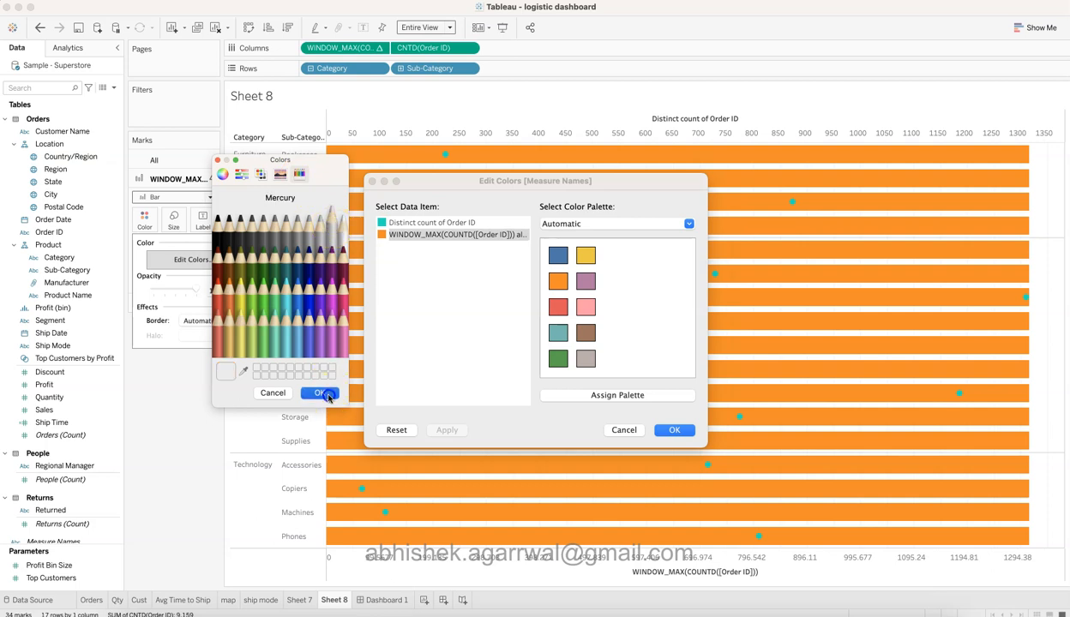
click(442, 430)
click(672, 431)
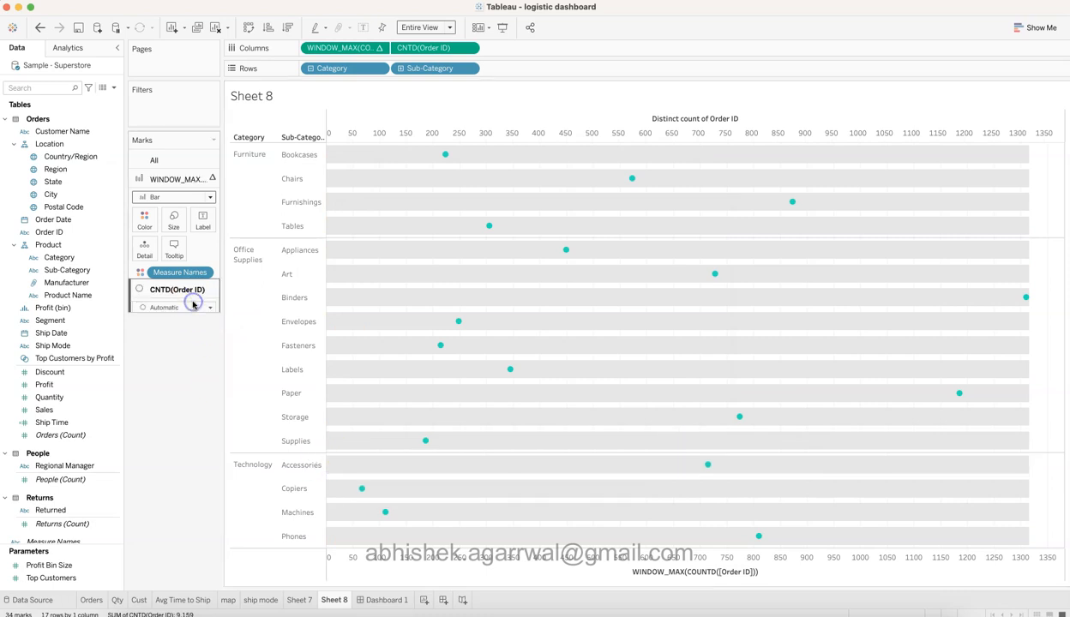
- Change the CNTD(Order ID) marks to the Bar type
click(193, 305)
click(171, 216)
click(162, 240)
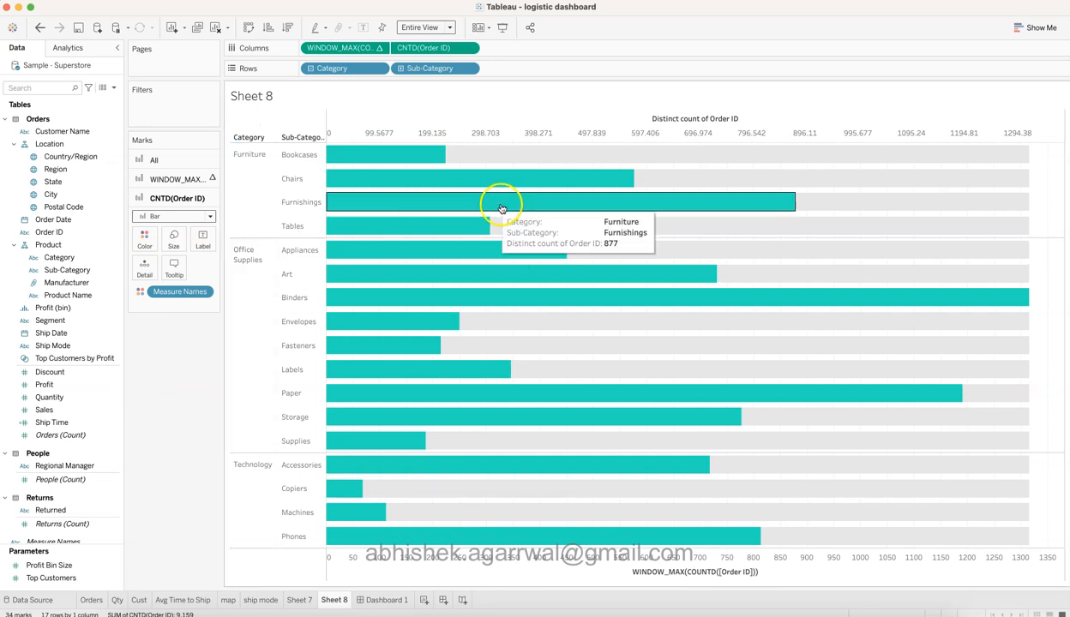
- Synchronize the Distinct count of Order ID axis with the WINDOW_MAX axis and hide the headers of both axes
right_click(540, 137)
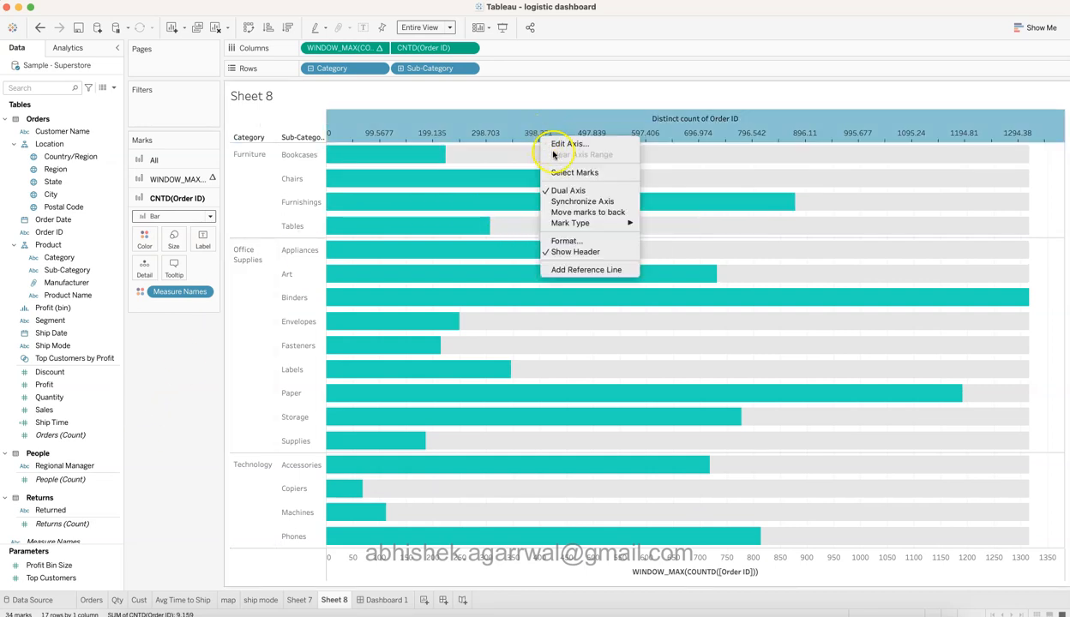
click(576, 202)
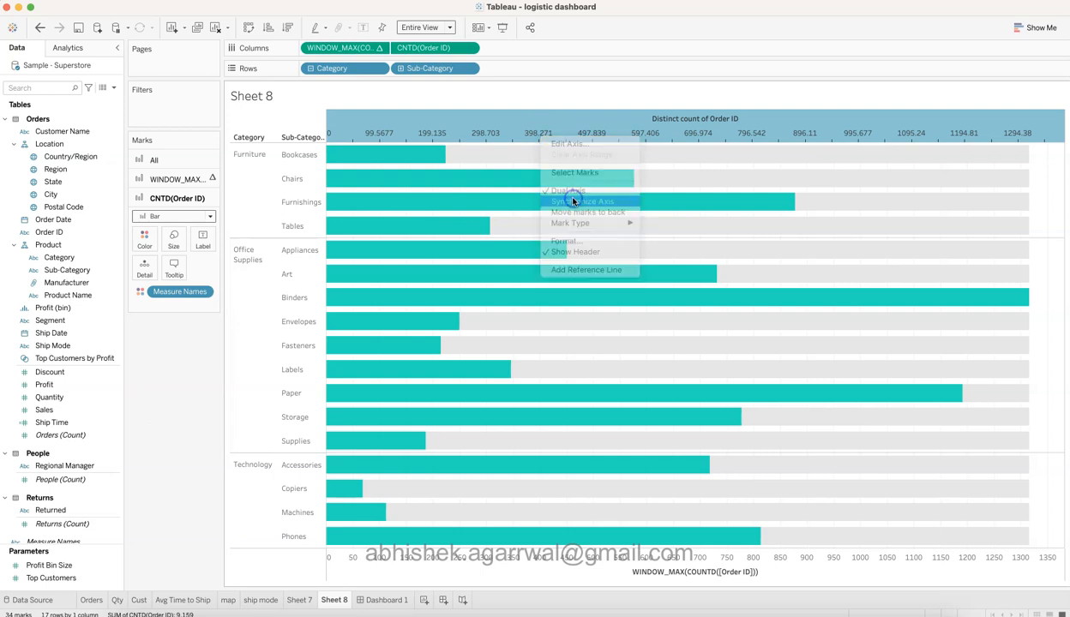
right_click(566, 134)
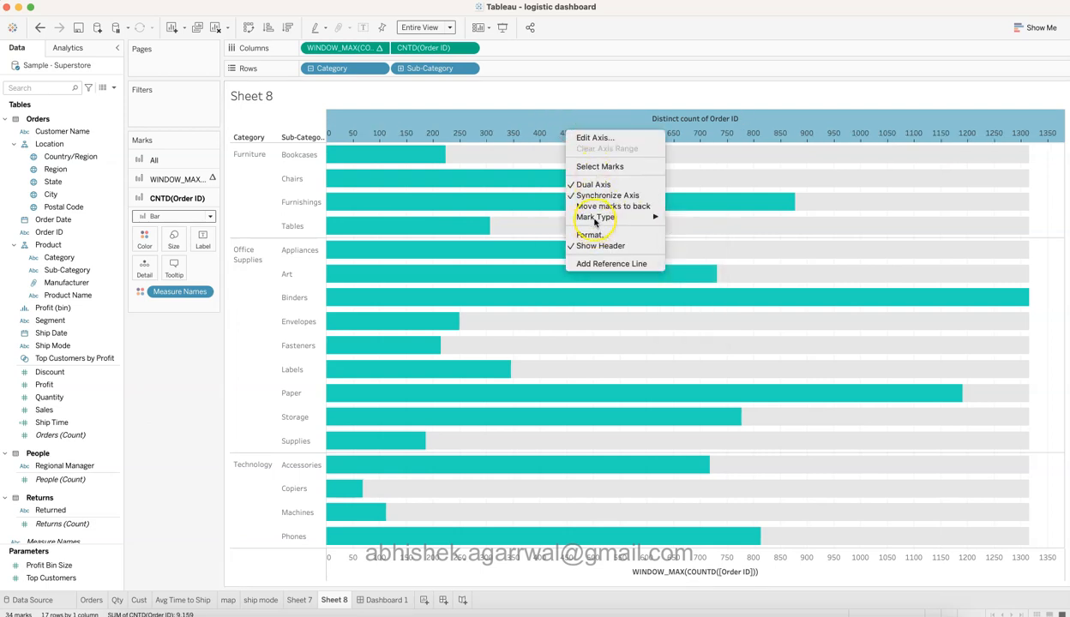
click(600, 245)
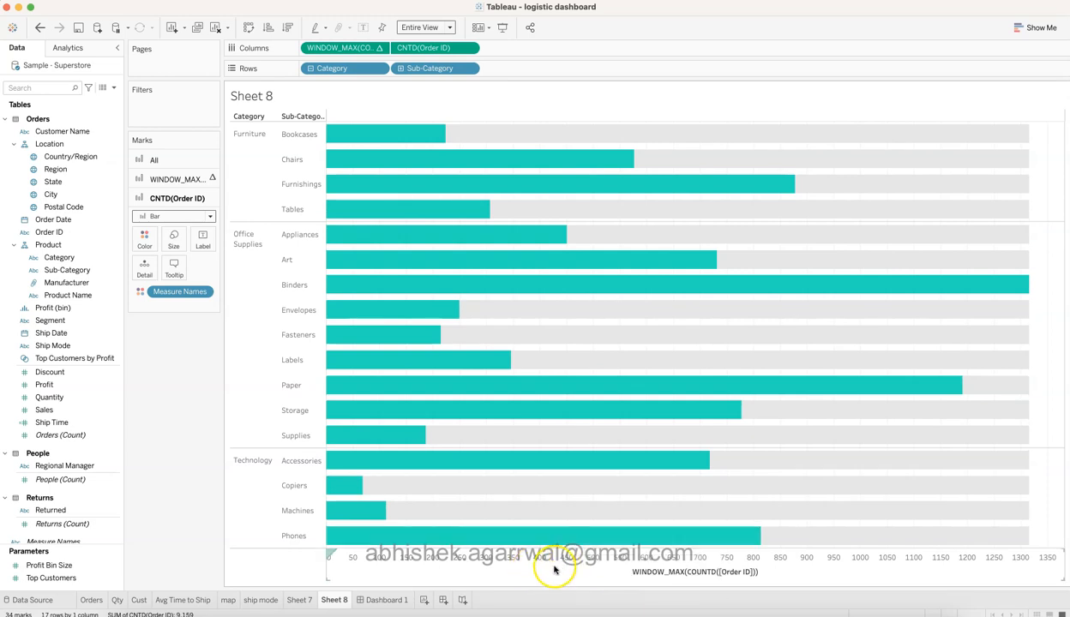
right_click(554, 566)
click(570, 540)
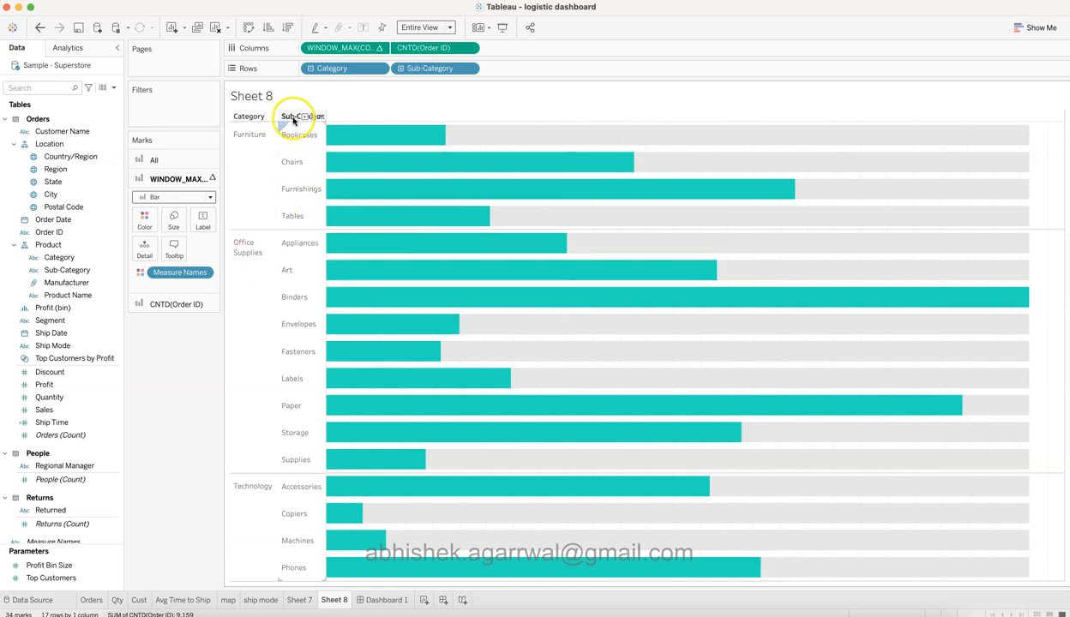
- Compare the finished Sheet 7 chart with the rebuilt chart on Sheet 8
click(299, 599)
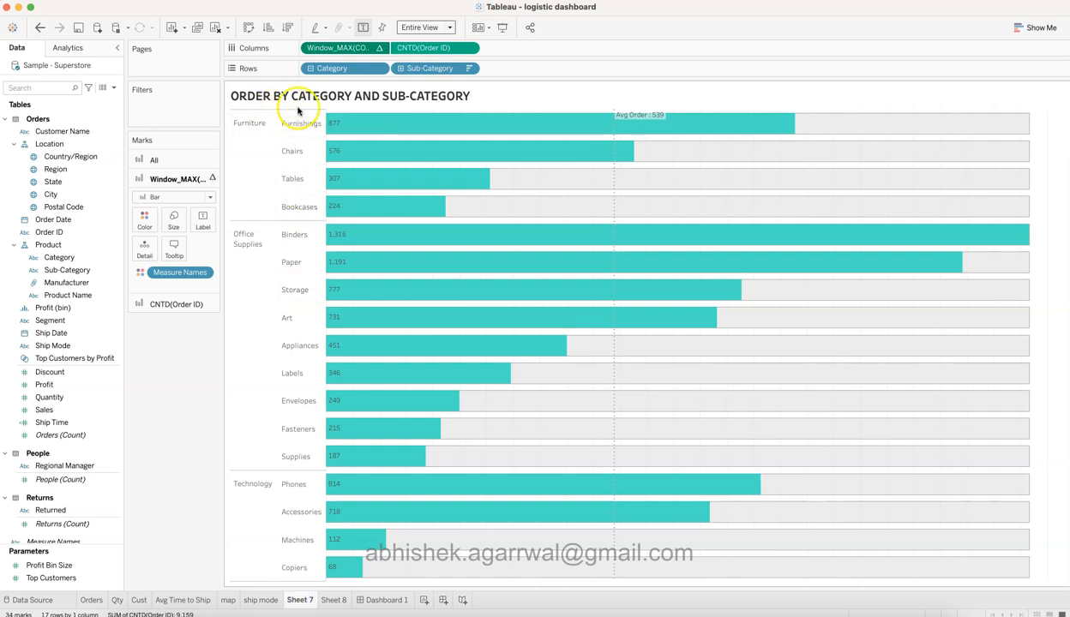
click(333, 599)
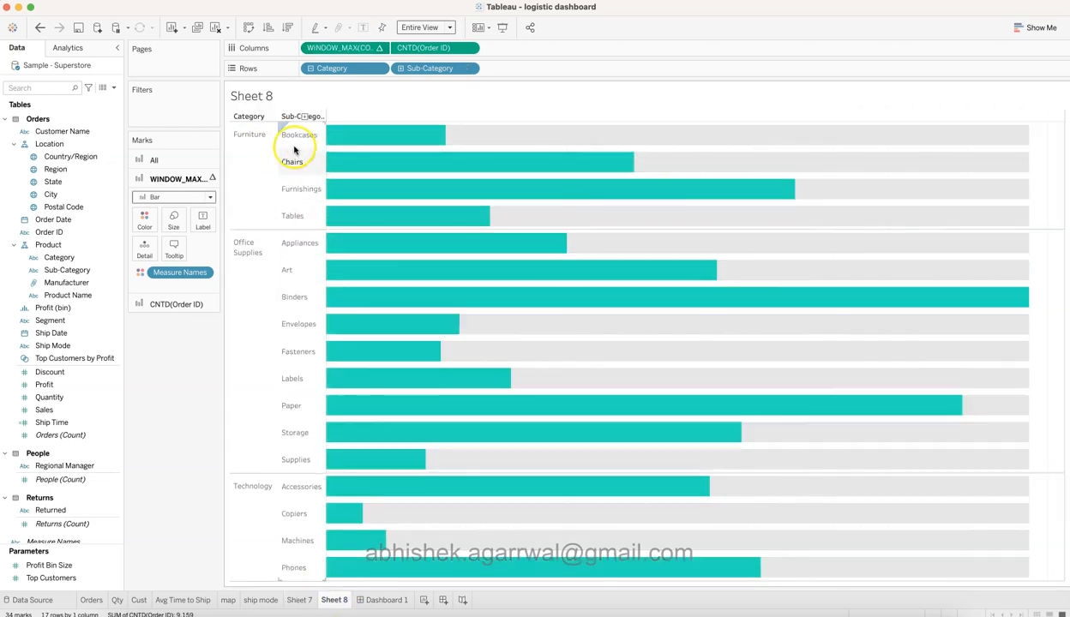
- Hide the Category and Sub-Category field labels for rows on Sheet 8
click(292, 120)
click(334, 228)
mouse_move(411, 320)
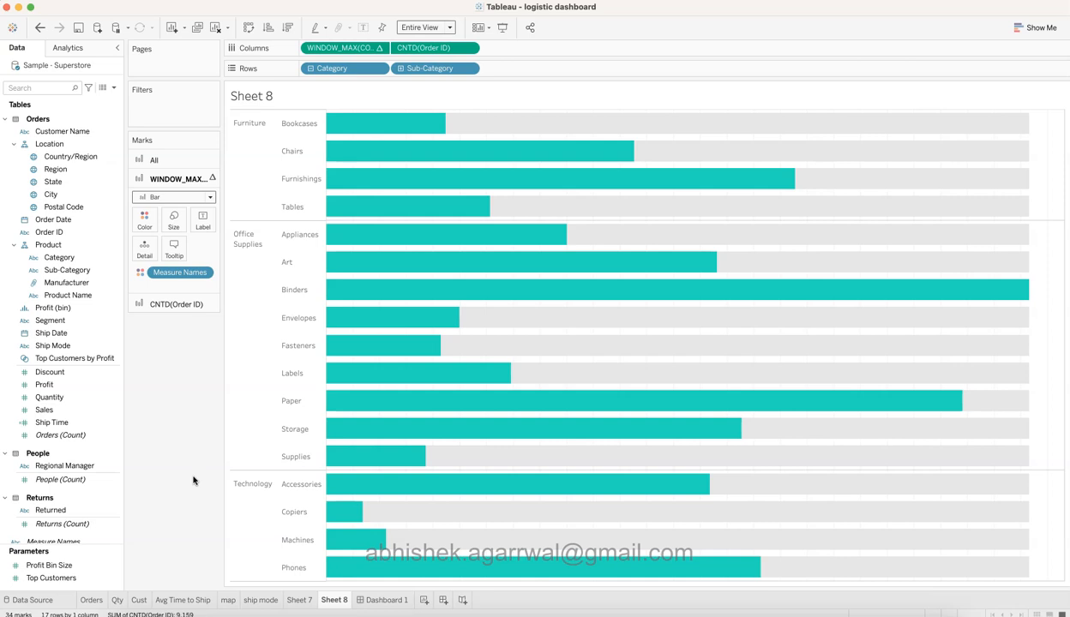
mouse_move(695, 149)
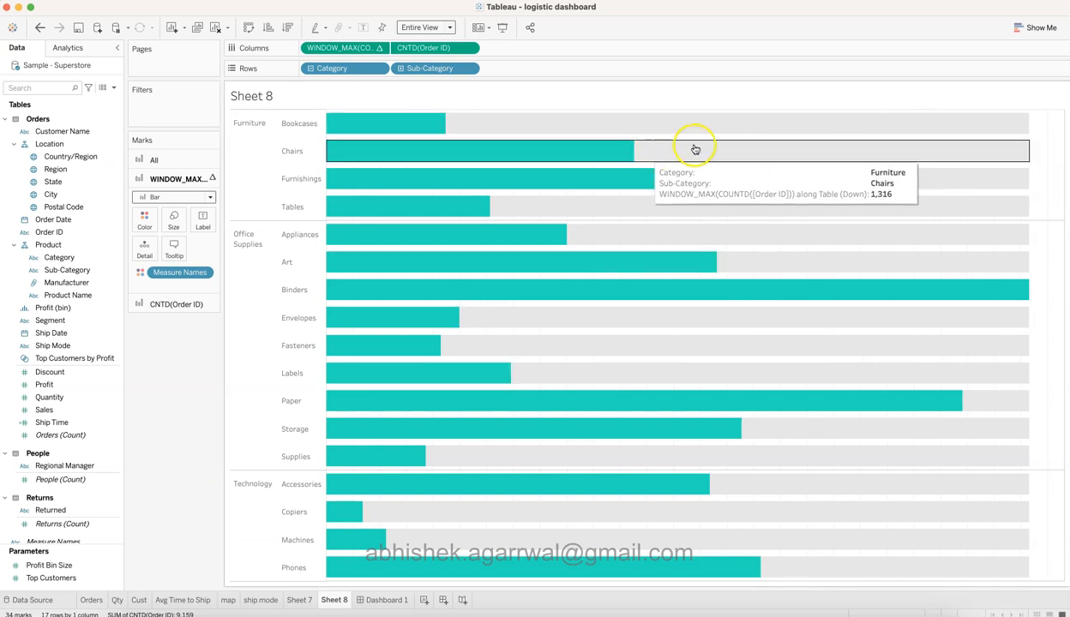
- Compare the order by category chart on Dashboard 1 and Sheet 7 with the rebuilt chart on Sheet 8
click(370, 602)
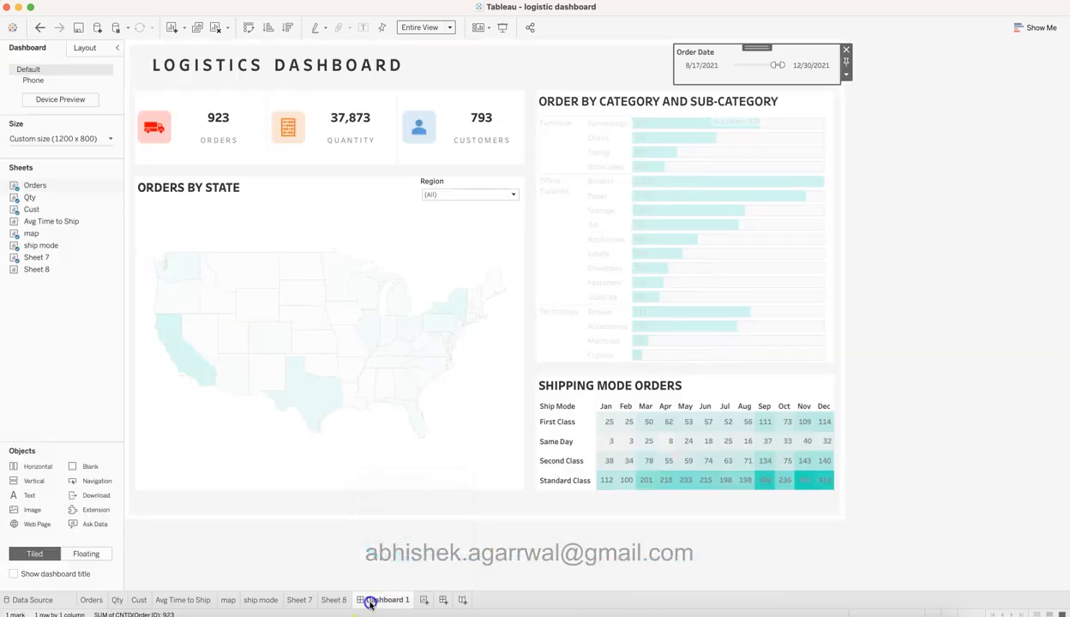
click(963, 420)
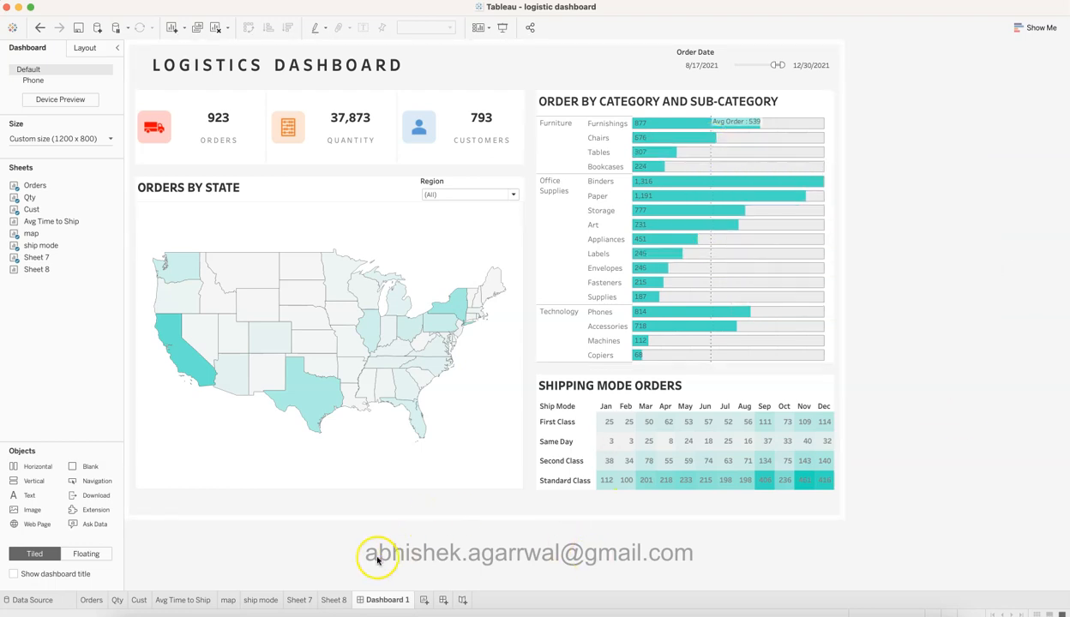
click(310, 599)
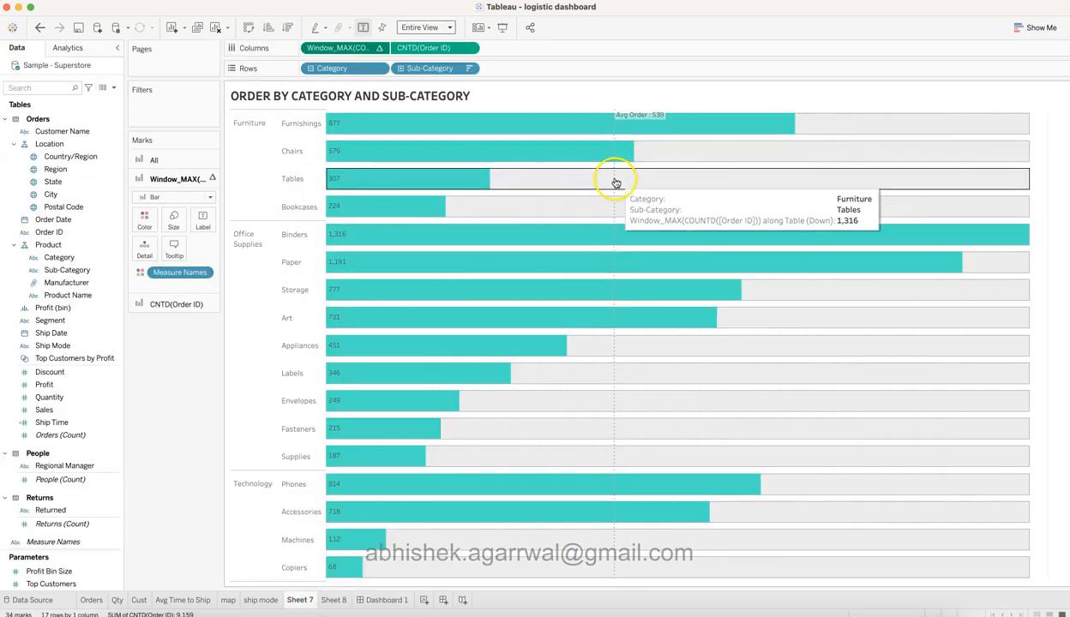
click(339, 599)
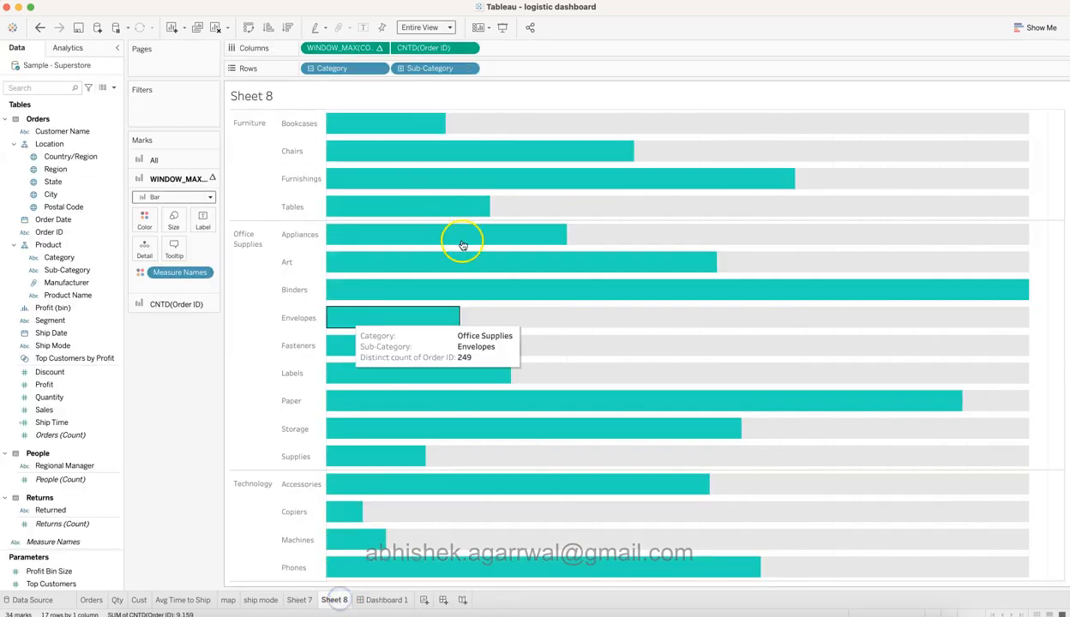
- Add an average line for CNTD(Order ID) across the entire table on Sheet 8
click(94, 49)
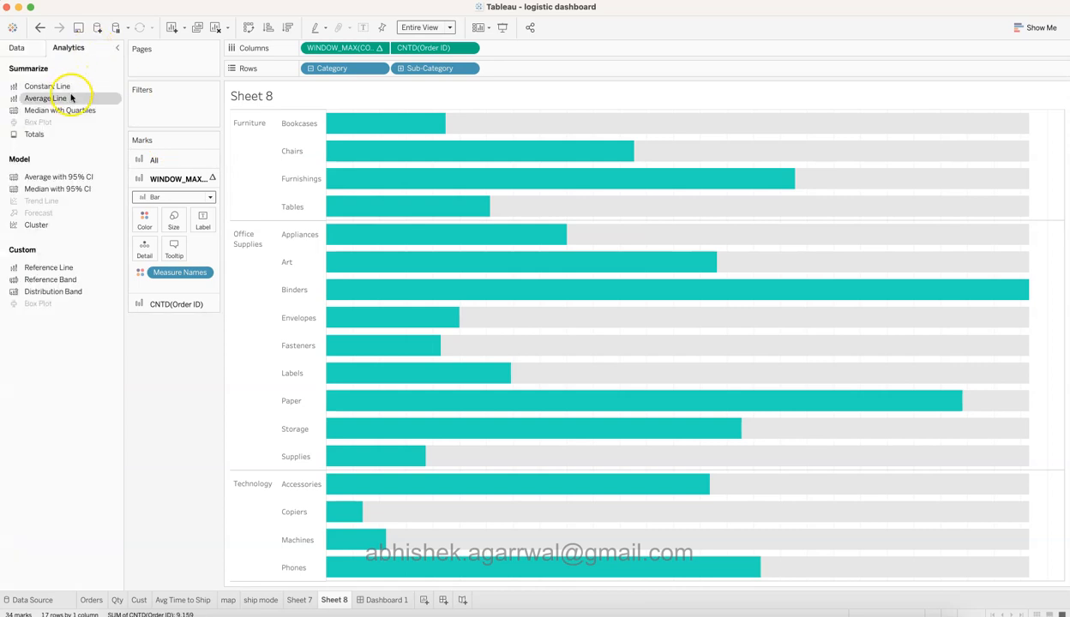
drag(81, 97, 333, 186)
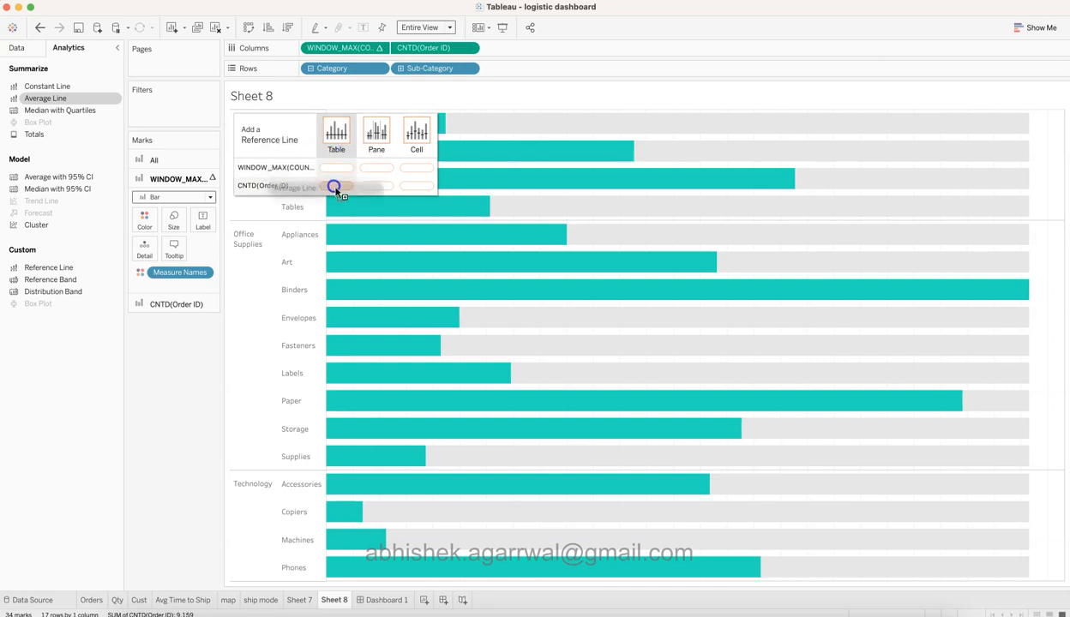
drag(270, 196, 340, 189)
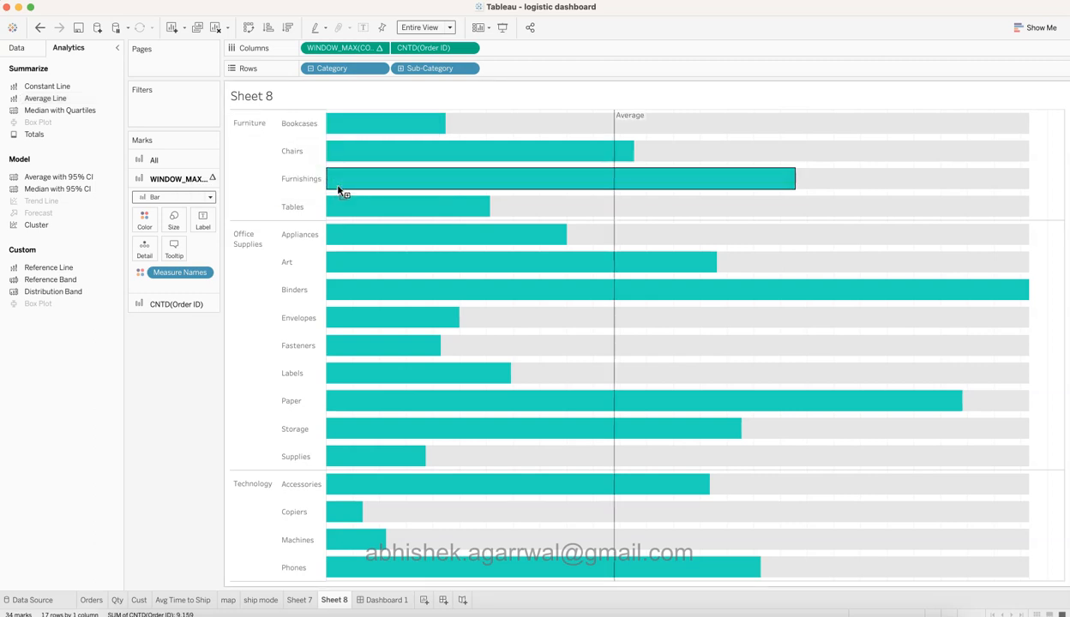
- Edit the average reference line and give it a dashed line style
right_click(616, 140)
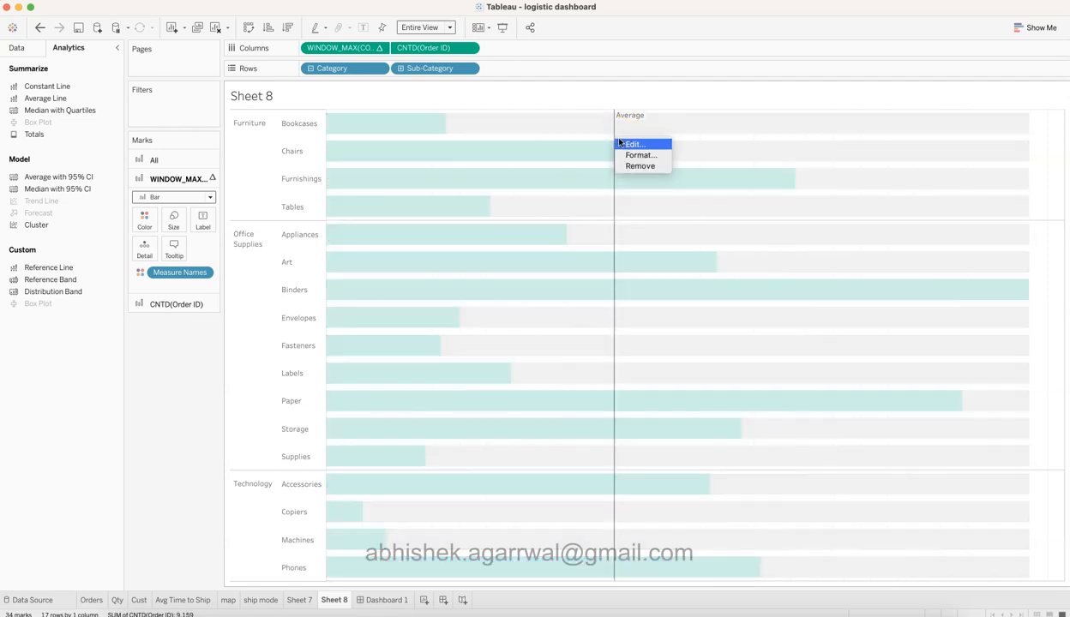
click(634, 144)
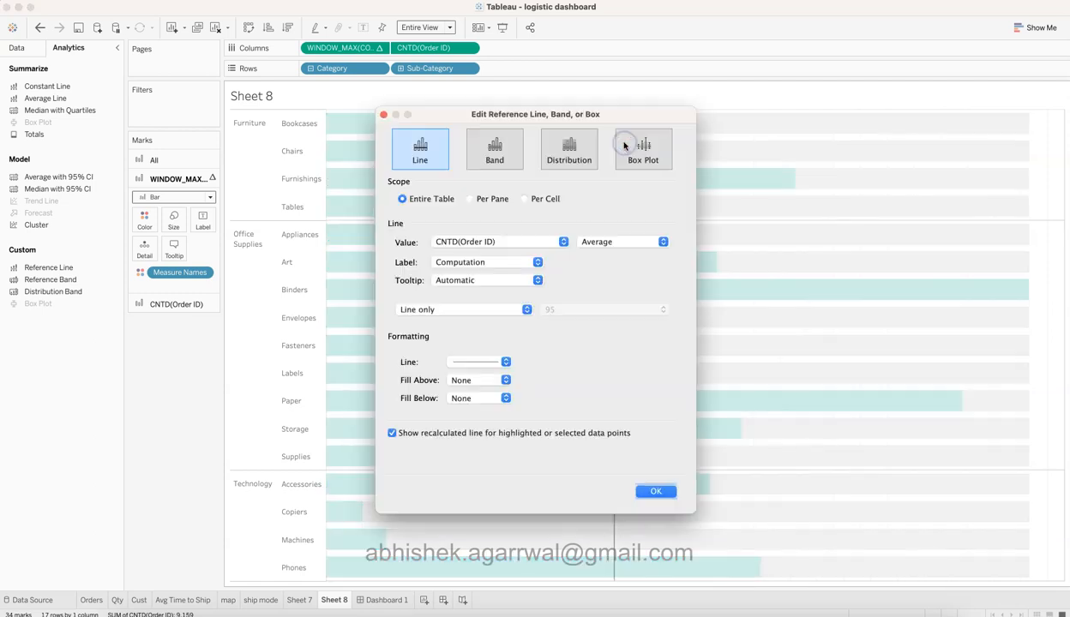
click(474, 367)
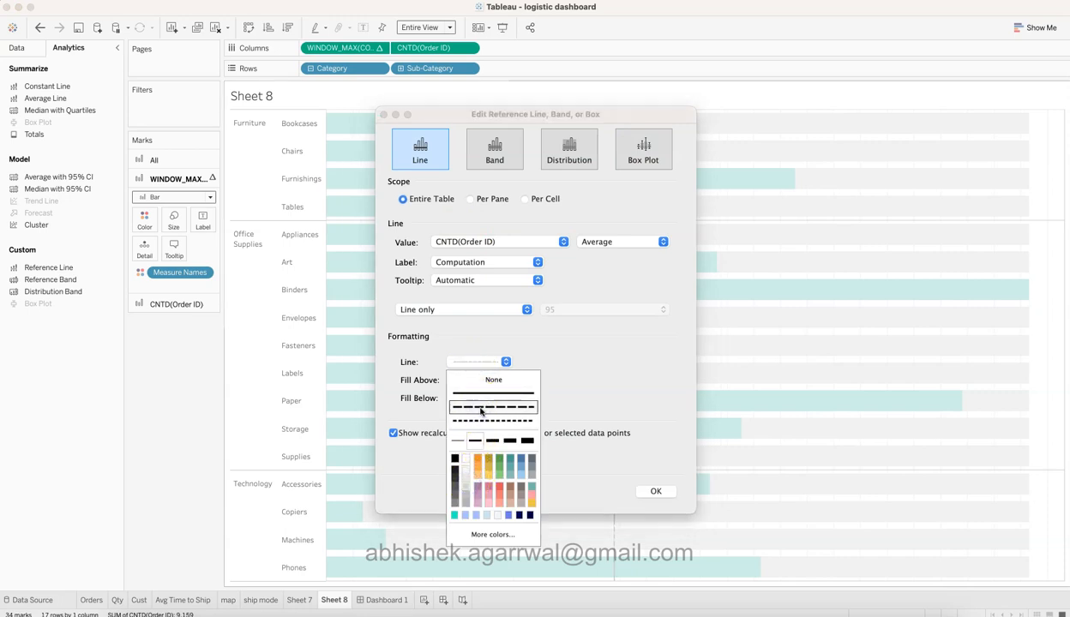
click(476, 309)
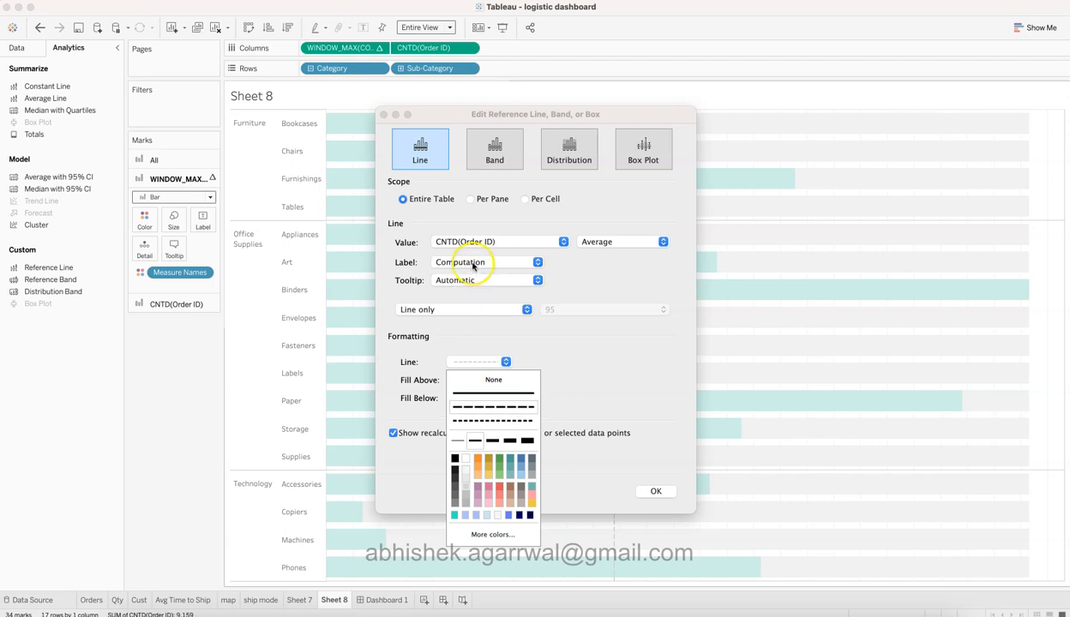
- Set the reference line's custom label to "Avg Orders :" followed by the value field and apply it
click(472, 266)
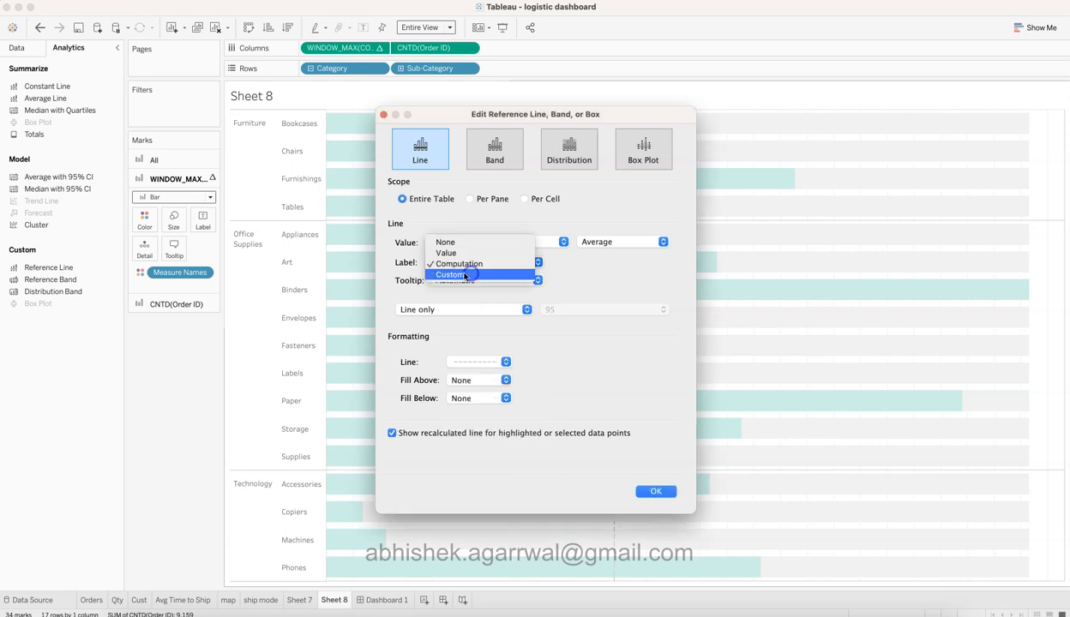
click(465, 275)
click(590, 268)
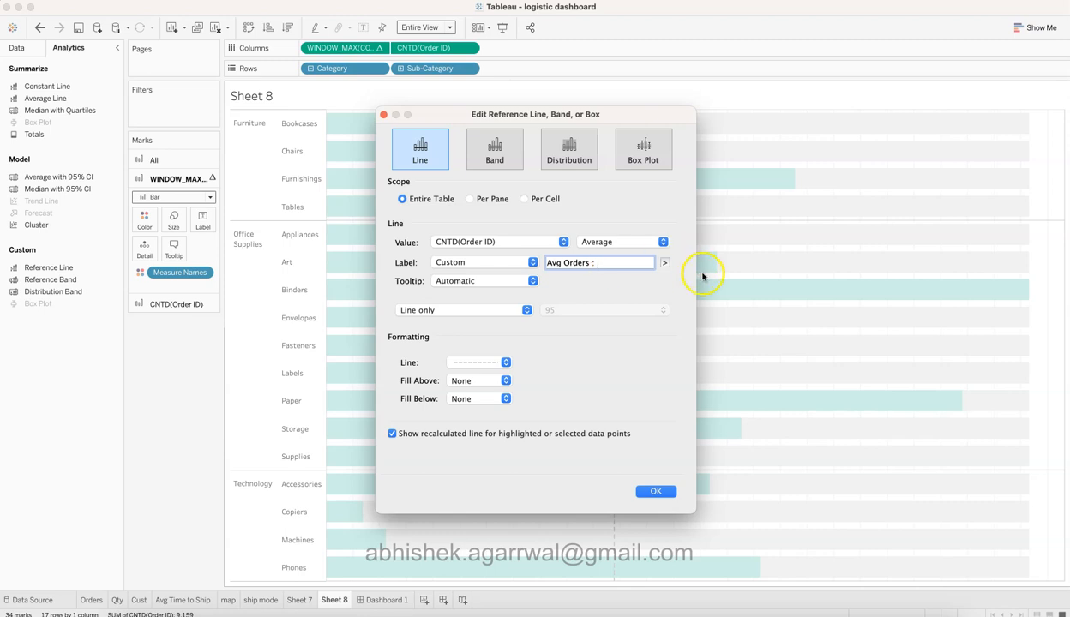
click(667, 265)
click(681, 307)
click(656, 491)
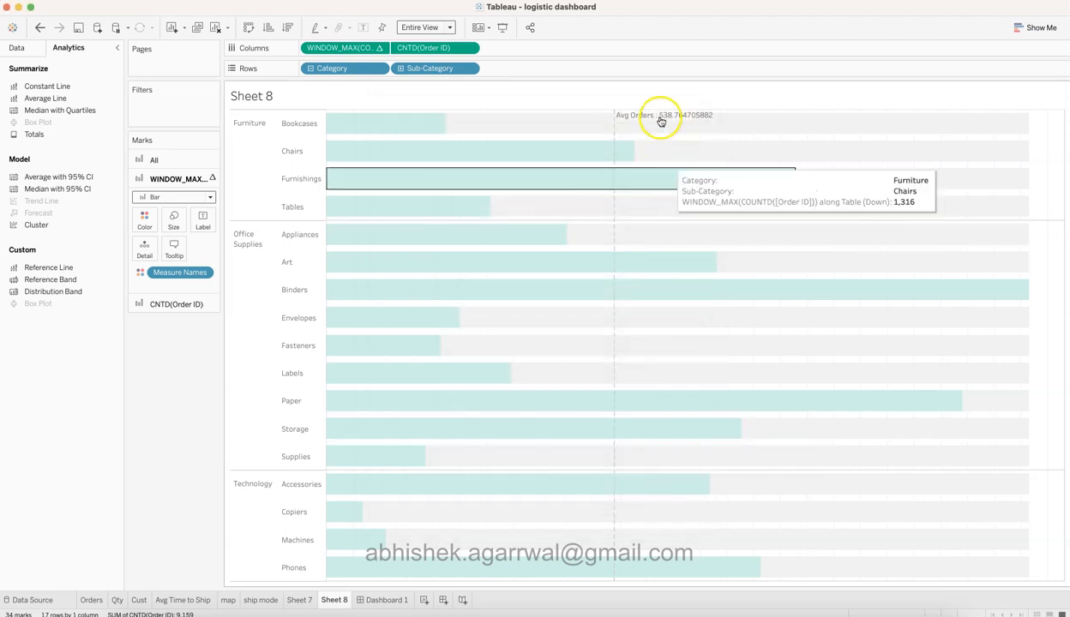
- Format the average line label's numbers as Number (Custom) with 0 decimal places
click(694, 88)
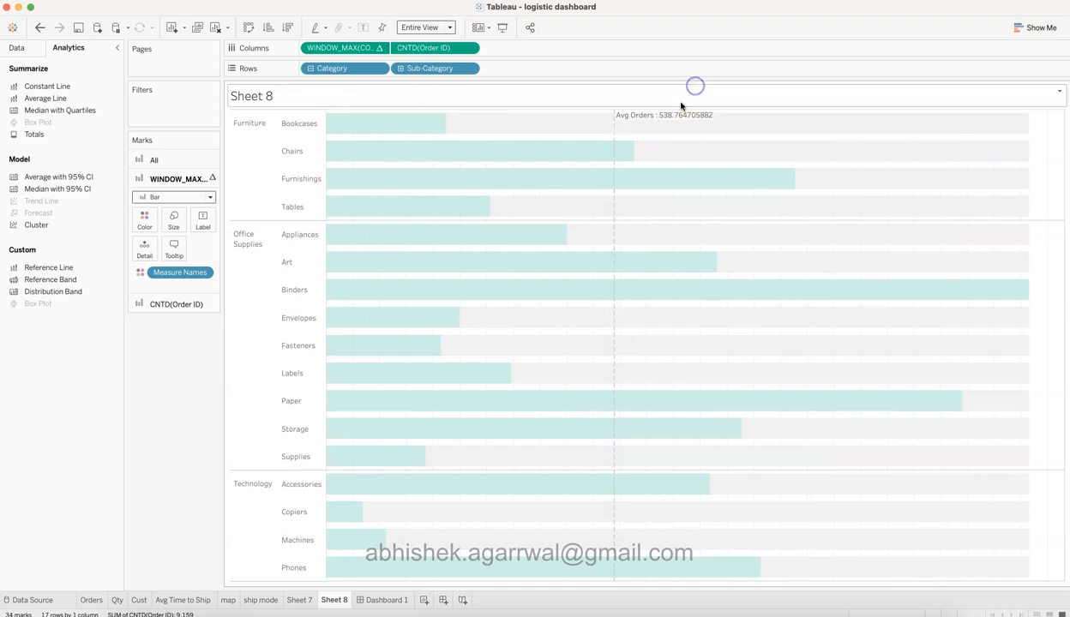
mouse_move(640, 124)
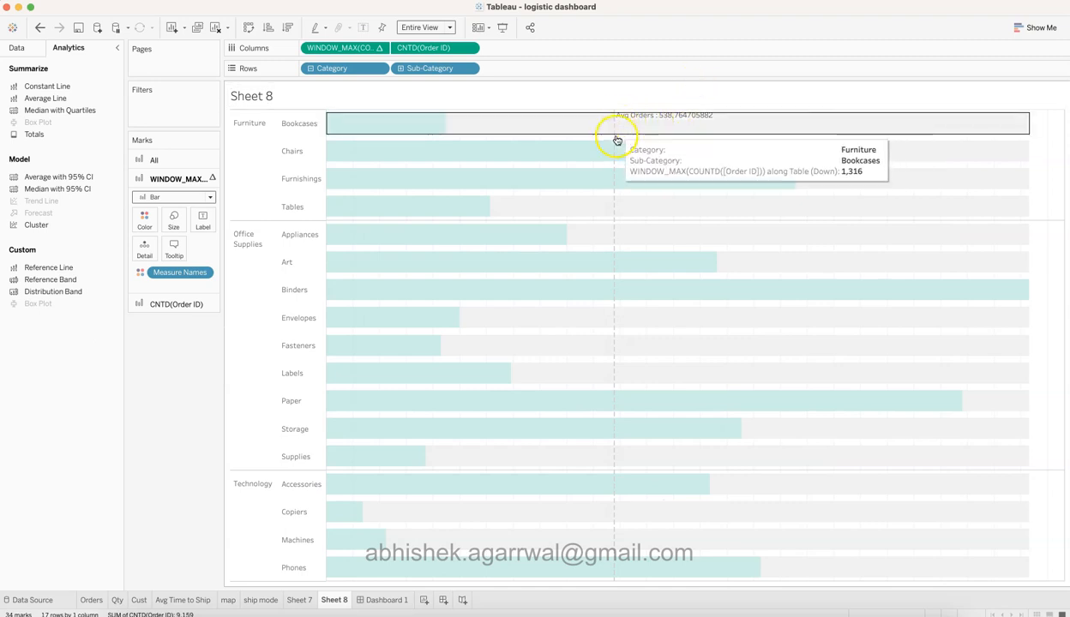
click(614, 142)
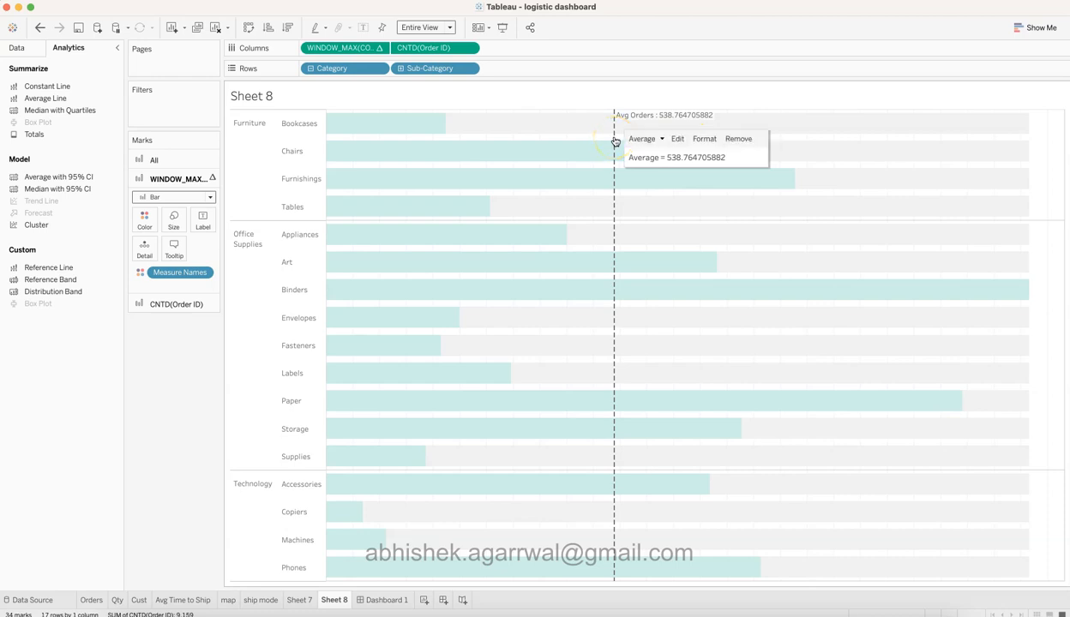
click(705, 140)
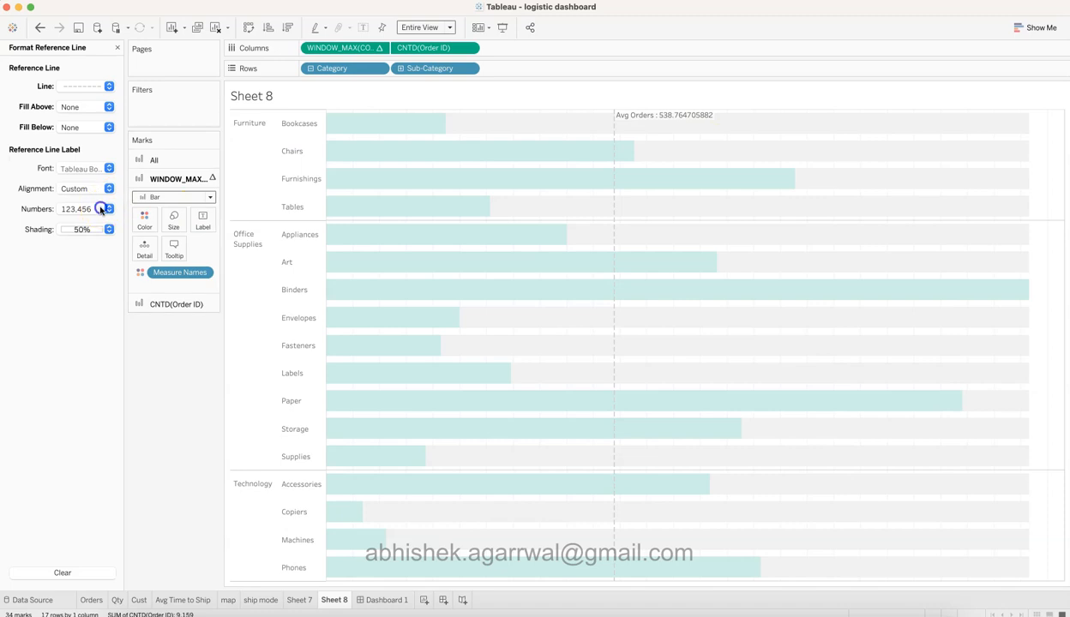
click(102, 209)
click(86, 255)
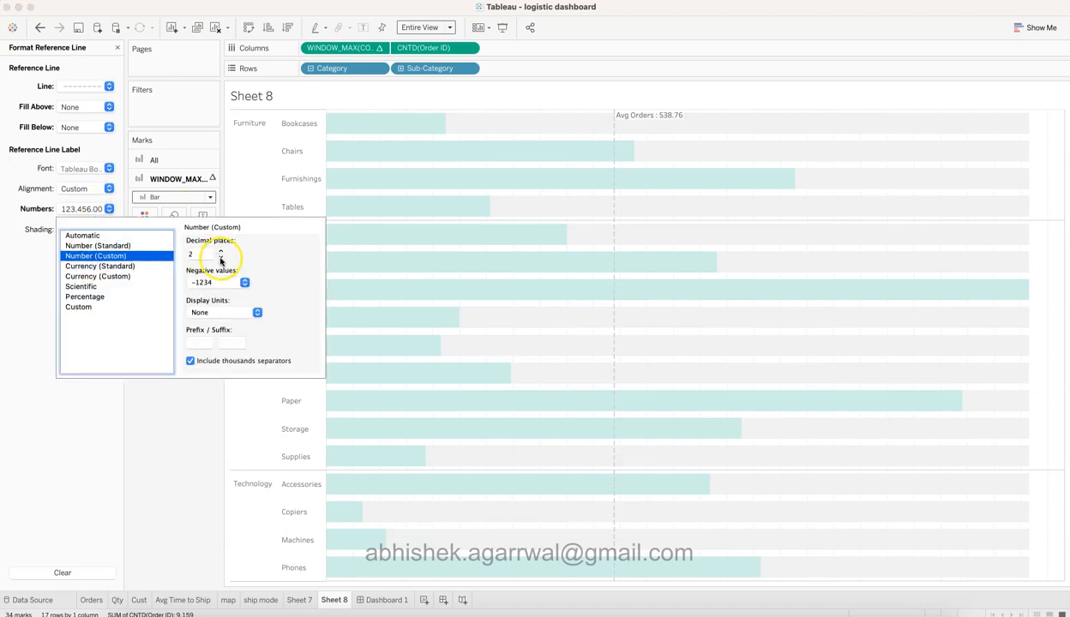
click(220, 258)
click(162, 409)
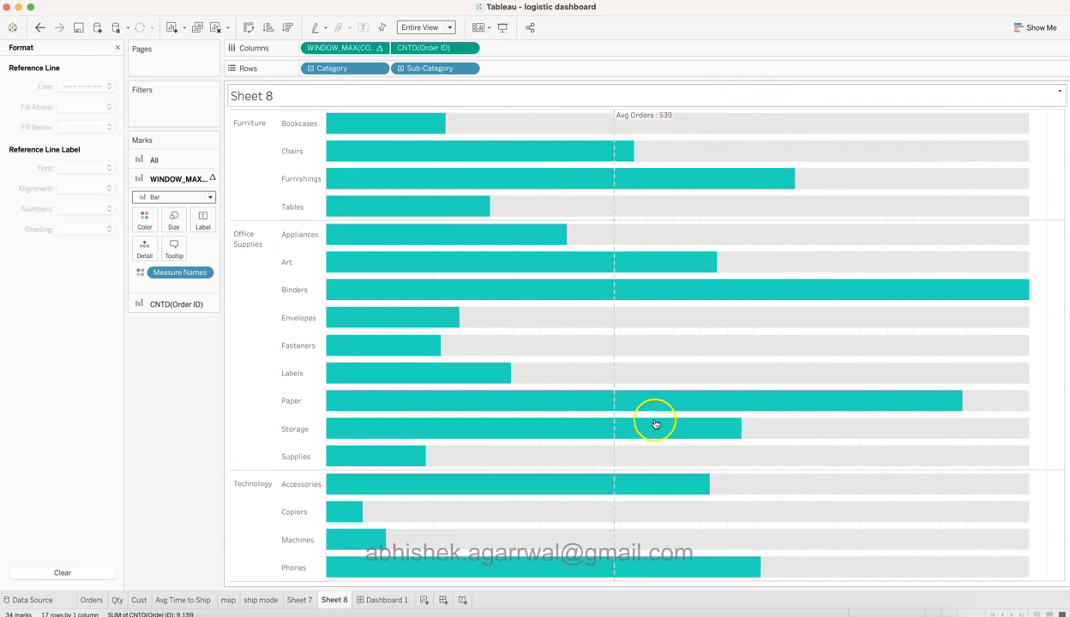
- Review the layout of Dashboard 1 and the Tiled and Floating object placement options
click(390, 600)
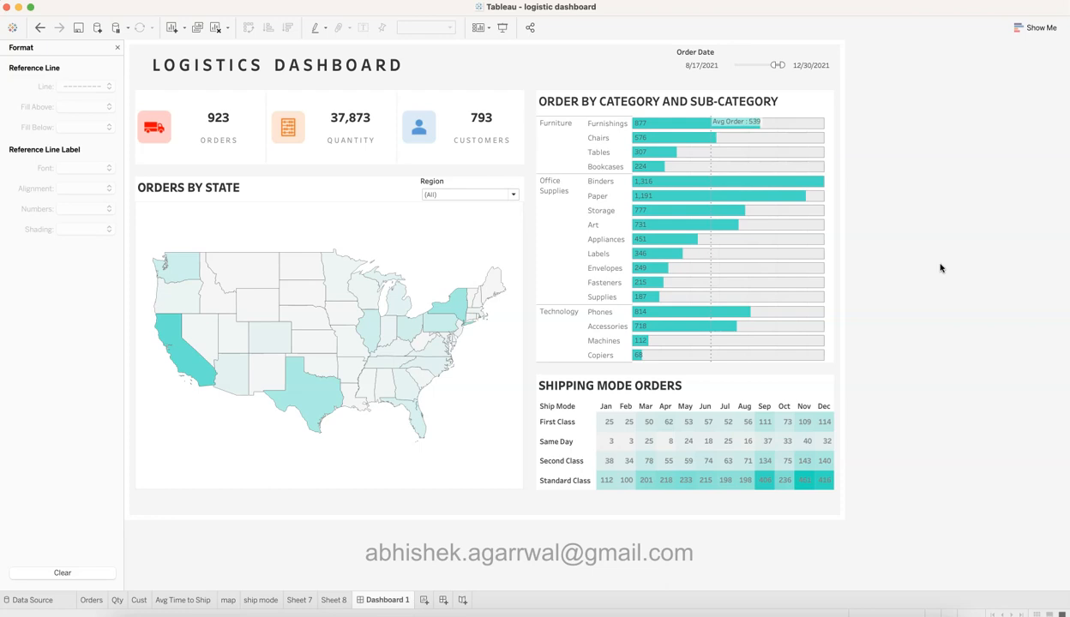
click(118, 49)
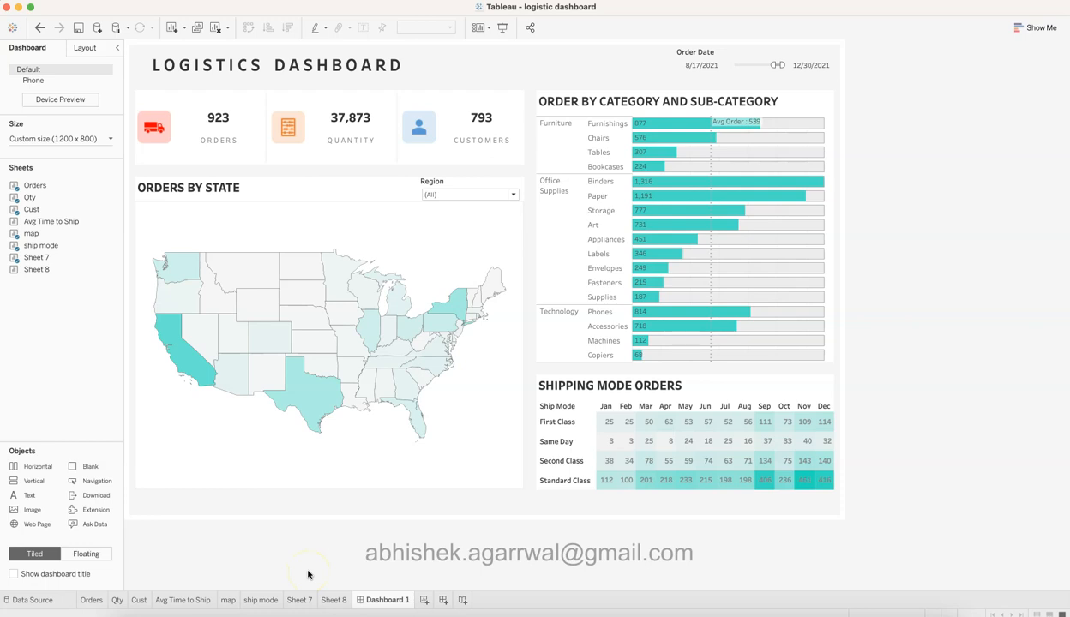
click(102, 556)
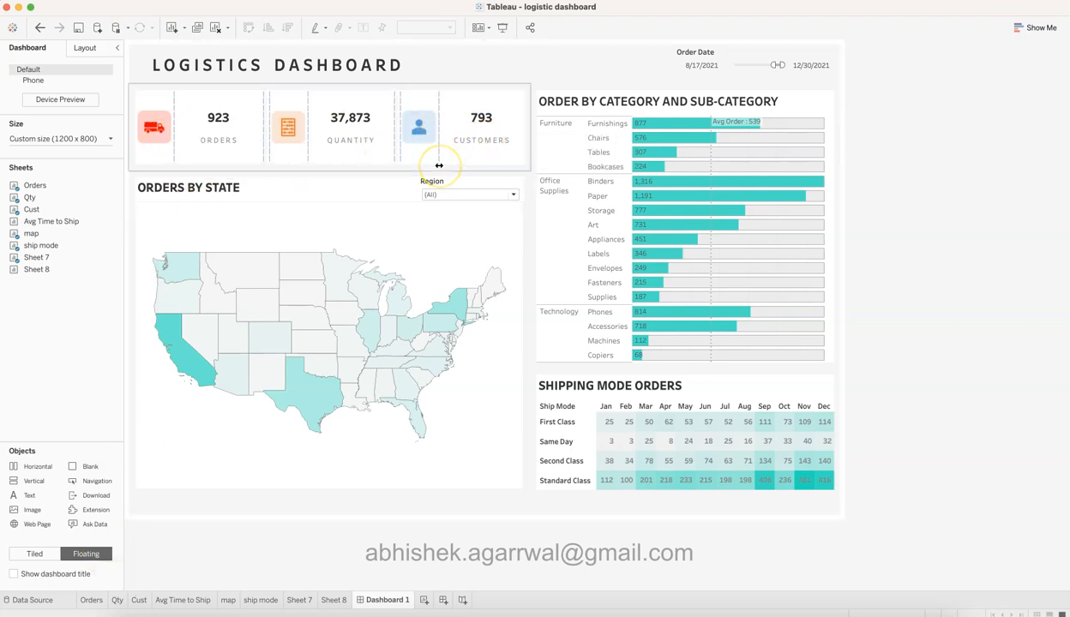
click(49, 559)
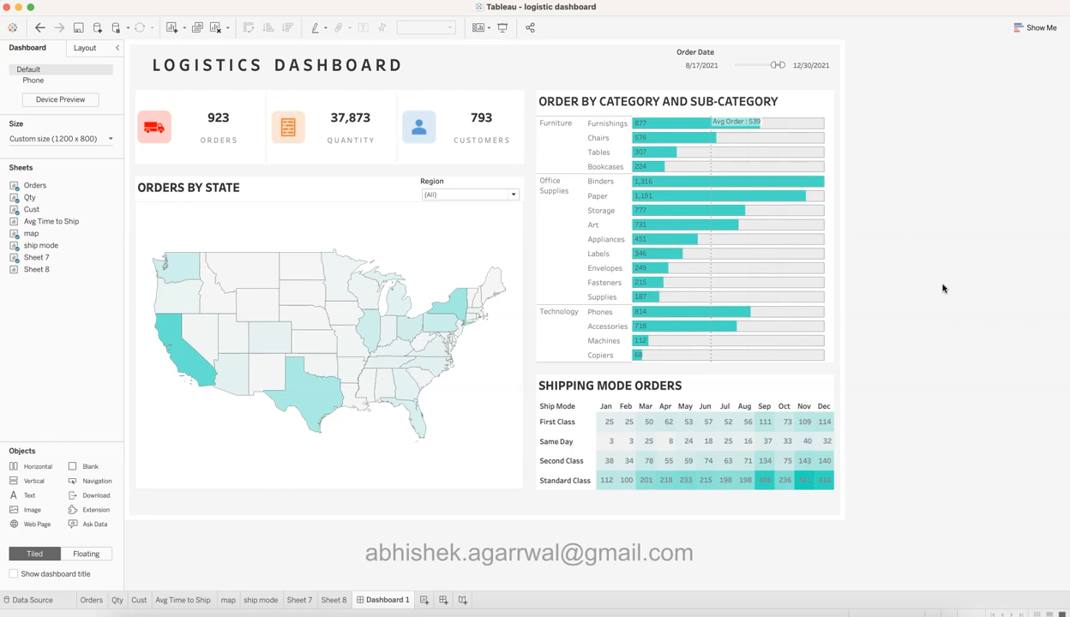
click(426, 600)
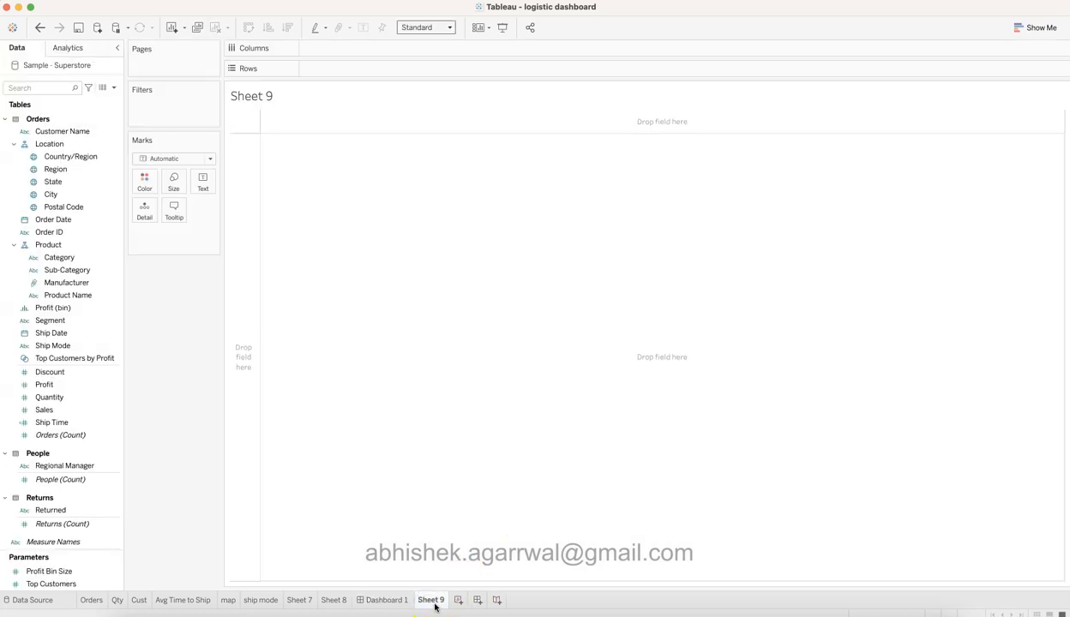
right_click(431, 600)
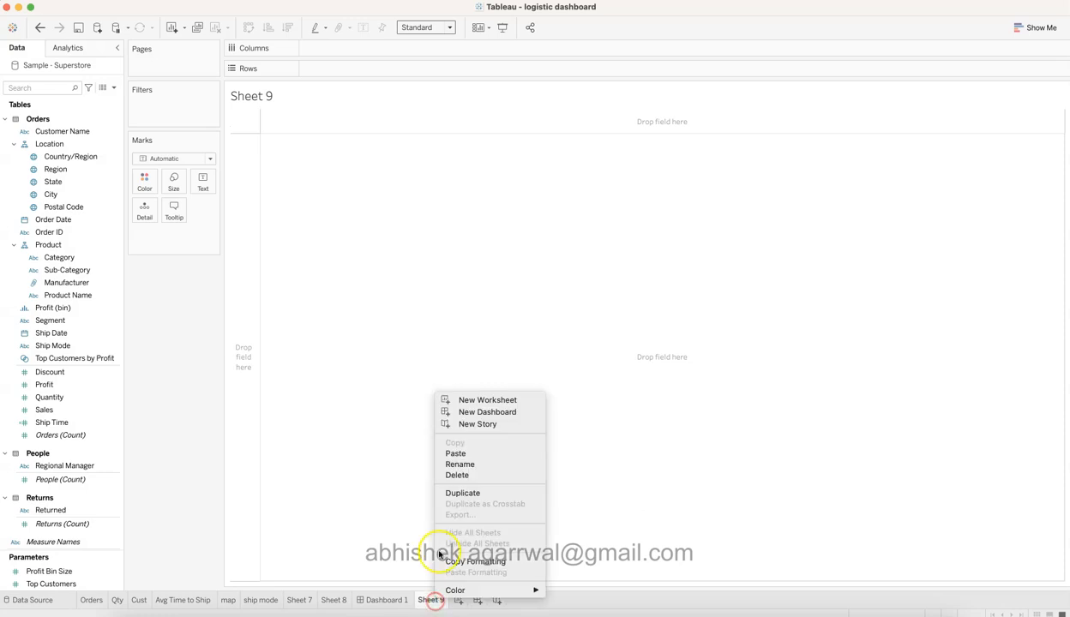
click(454, 474)
- Create a new empty dashboard, checking the layout of Dashboard 1 for reference
click(443, 599)
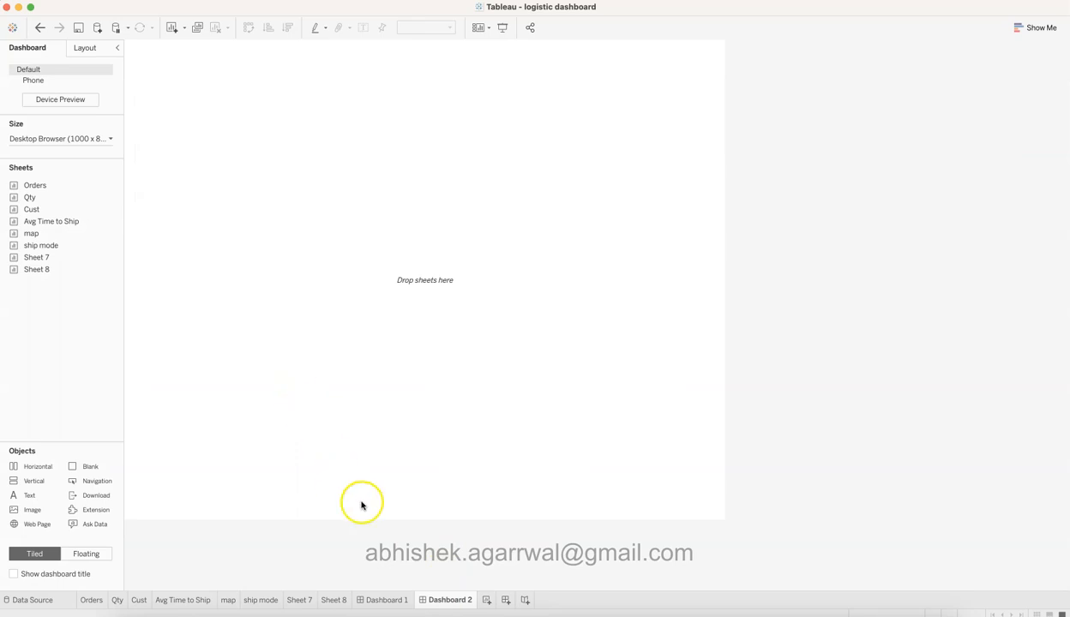
click(387, 600)
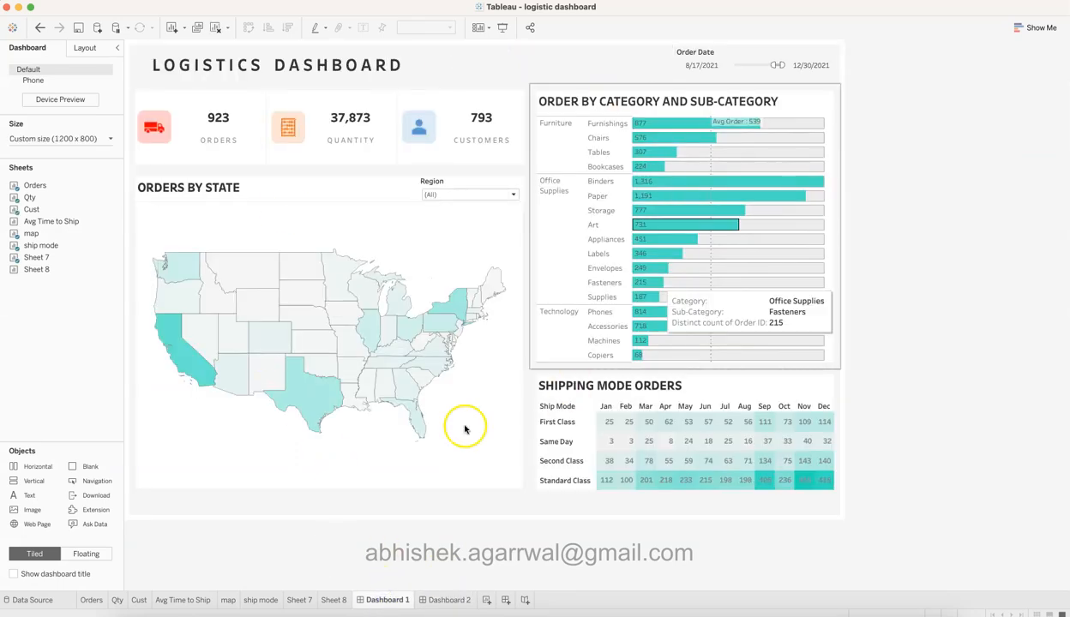
click(449, 599)
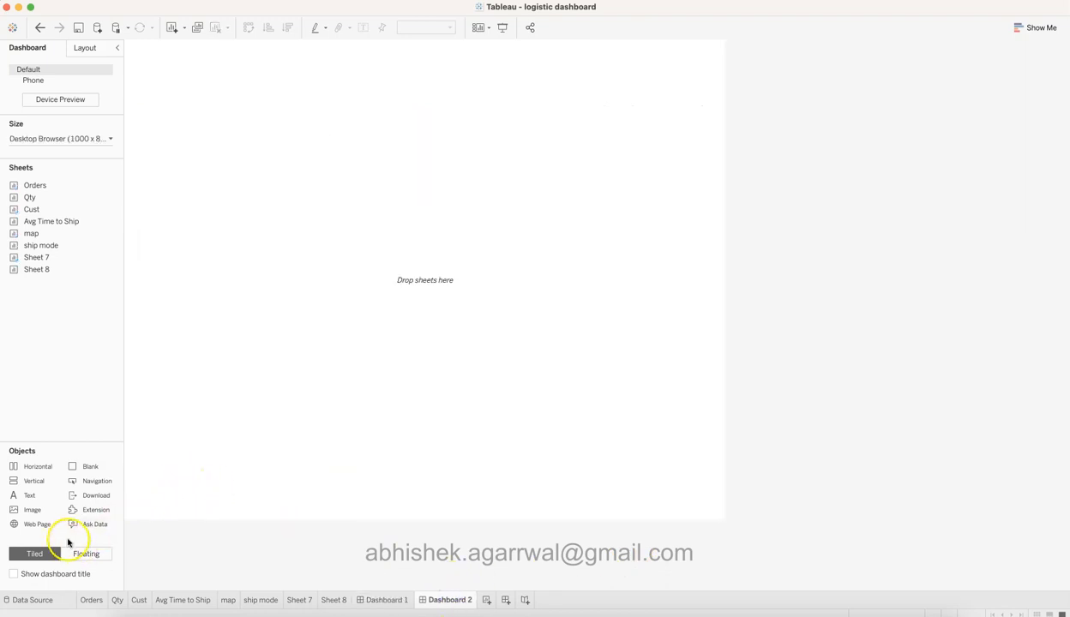
- Place a tiled vertical container on Dashboard 2 and add a blank object inside it
click(40, 485)
drag(39, 486, 318, 277)
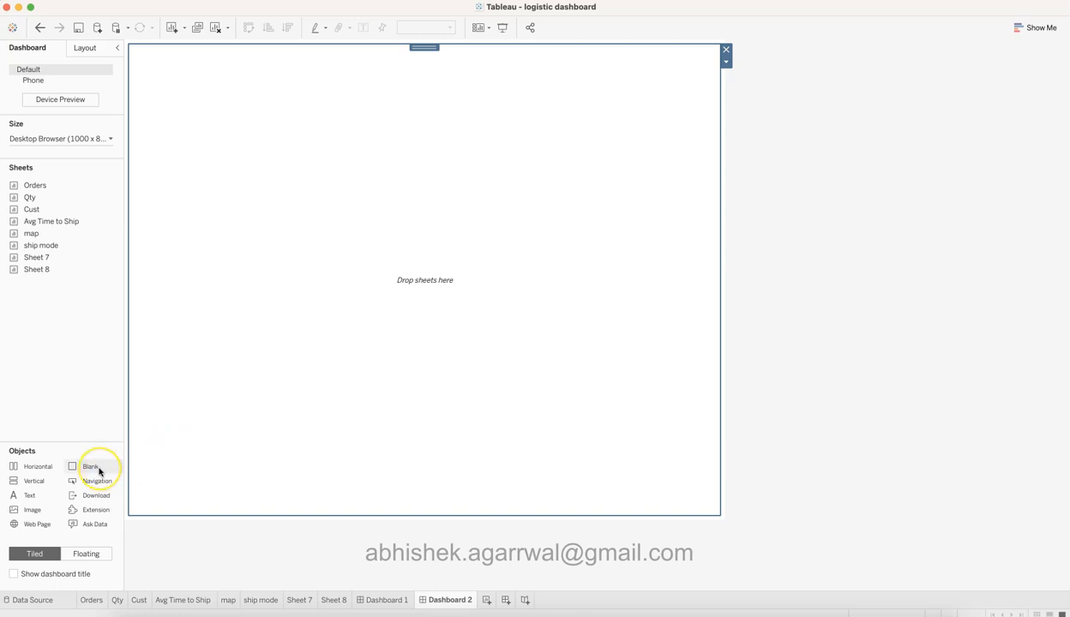
drag(99, 470, 347, 400)
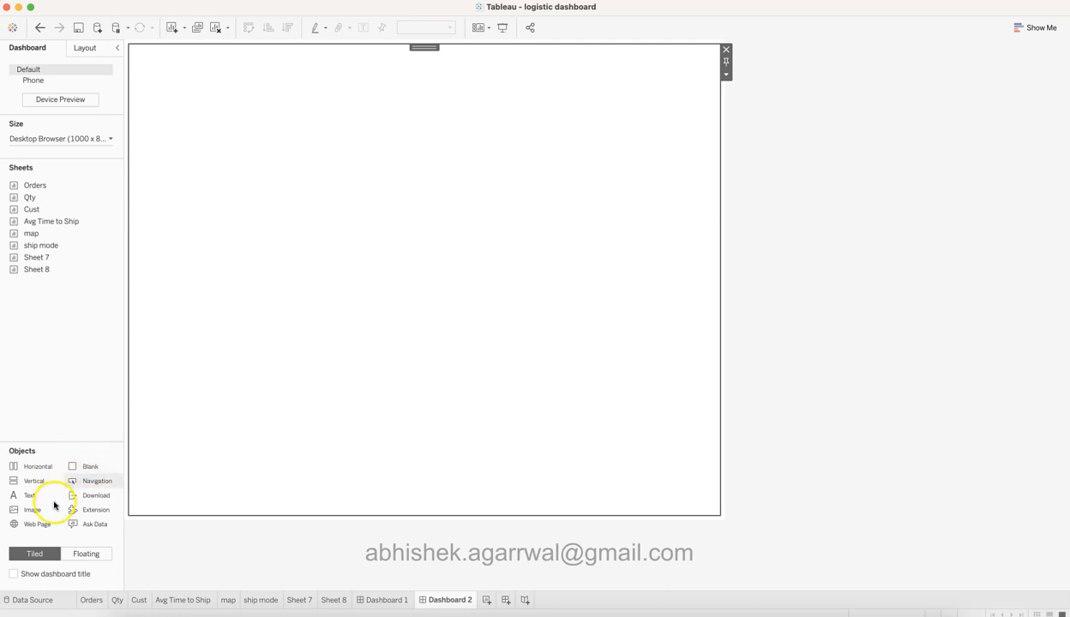
- Add a horizontal container above the blank object and shrink its height to a narrow header strip
drag(45, 468, 355, 84)
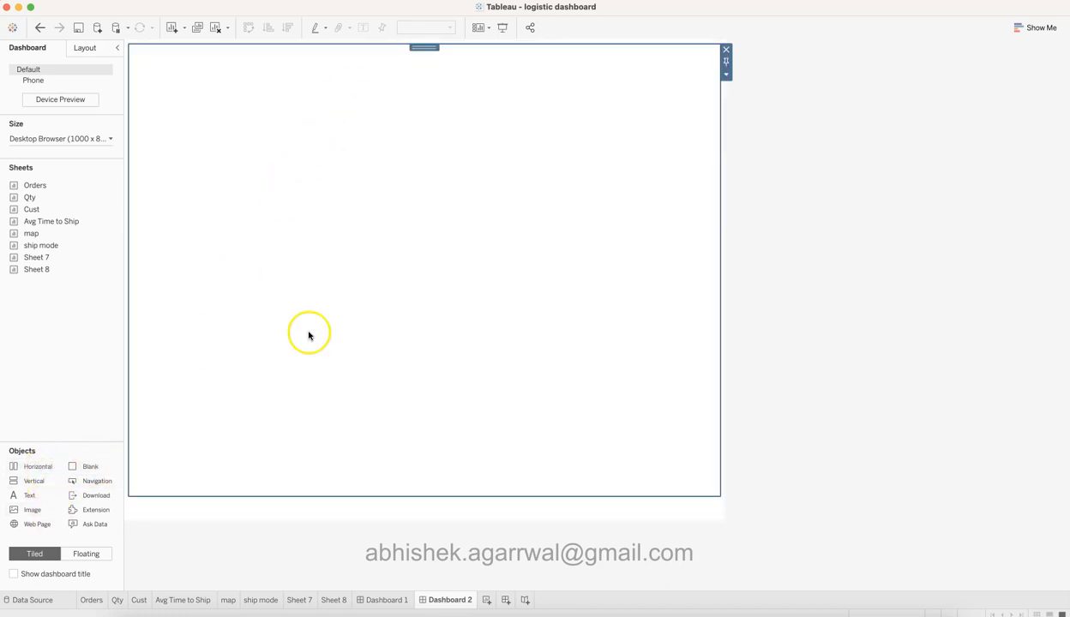
drag(303, 497, 392, 98)
click(373, 73)
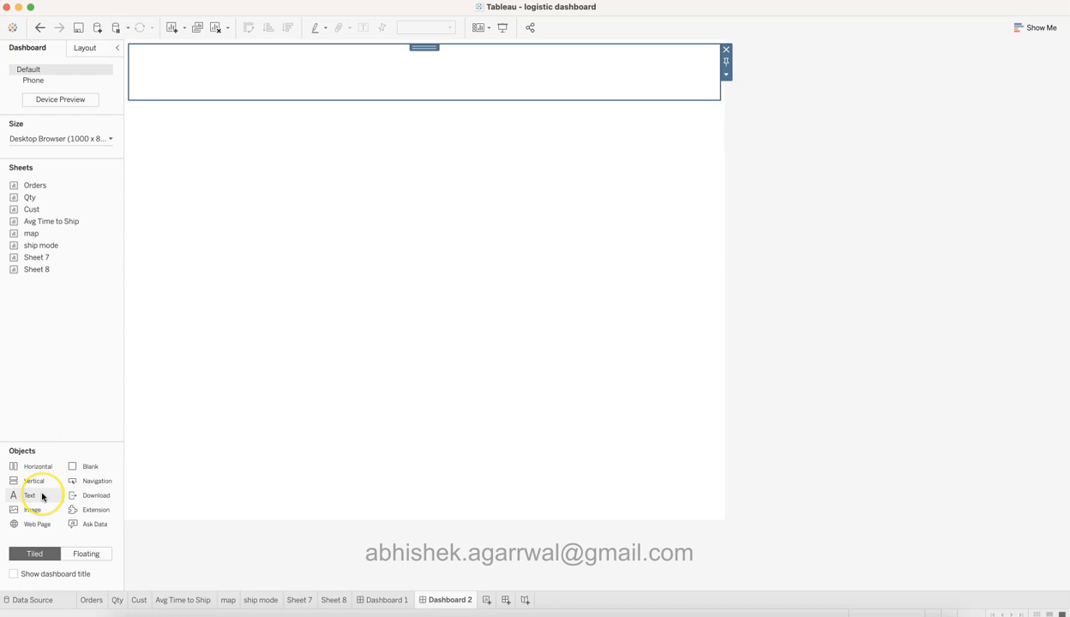
- Add a text object reading "LOGISTICS DASHBOARD" to the header container, formatted in Tableau Bold at size 20
drag(34, 481, 257, 79)
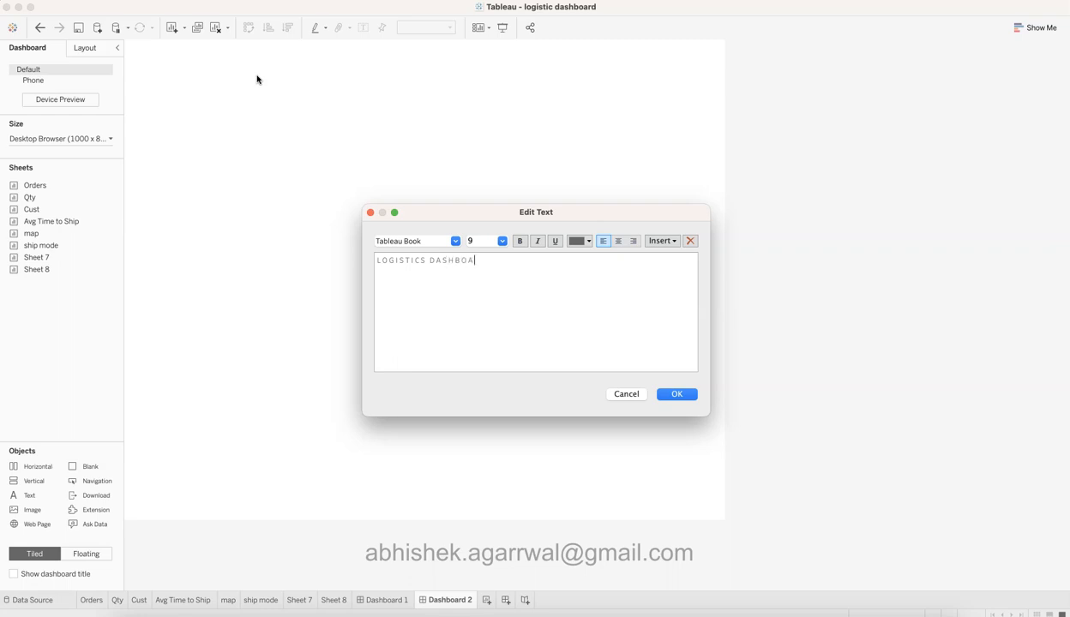
key(super+a)
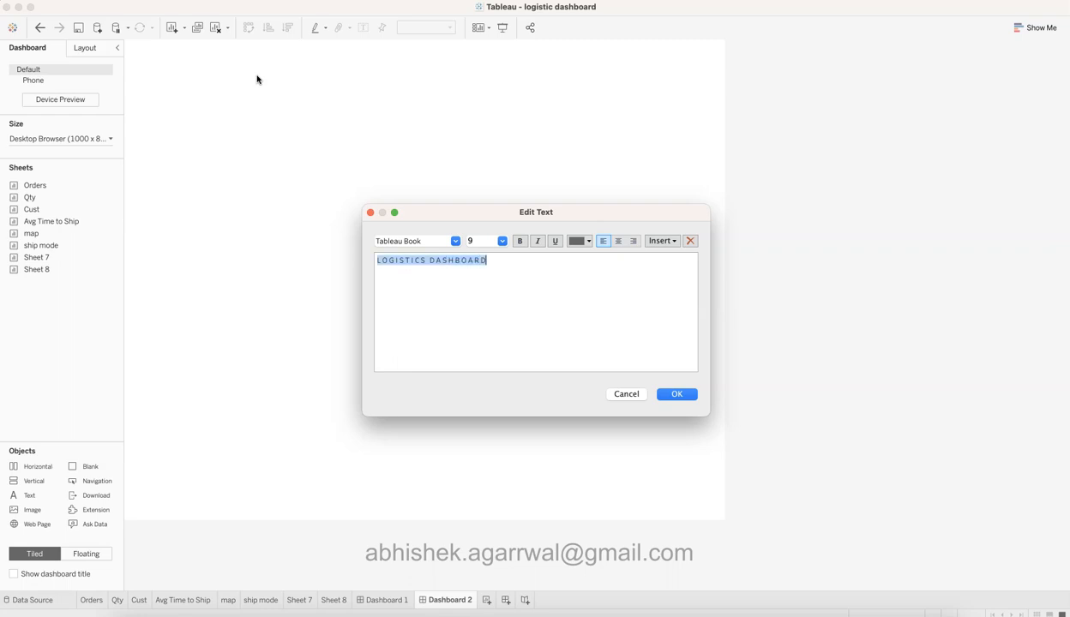
click(502, 241)
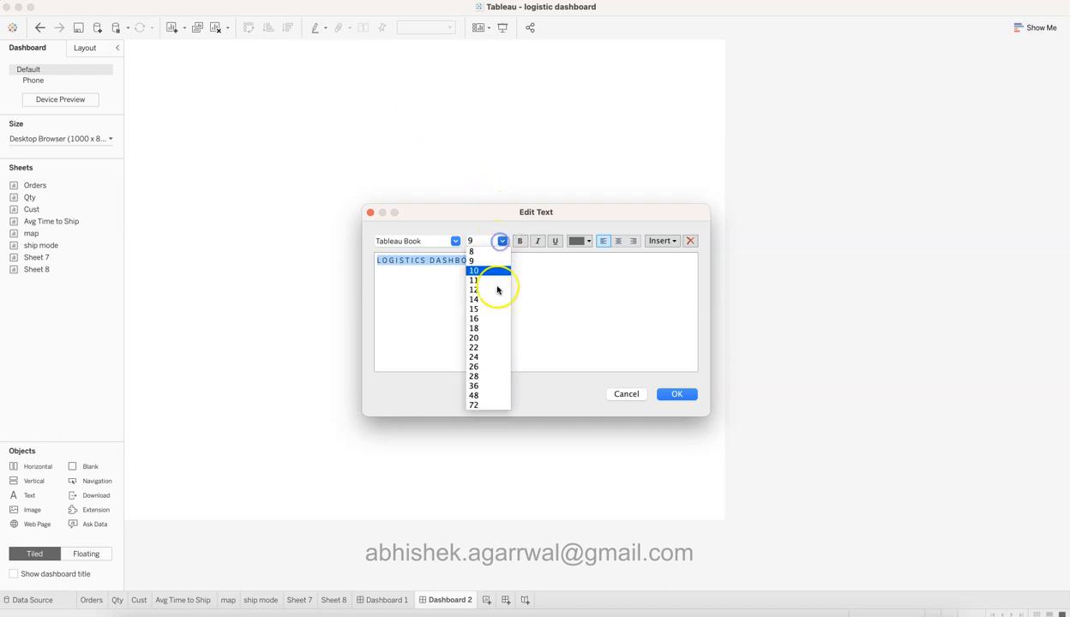
click(495, 337)
click(520, 243)
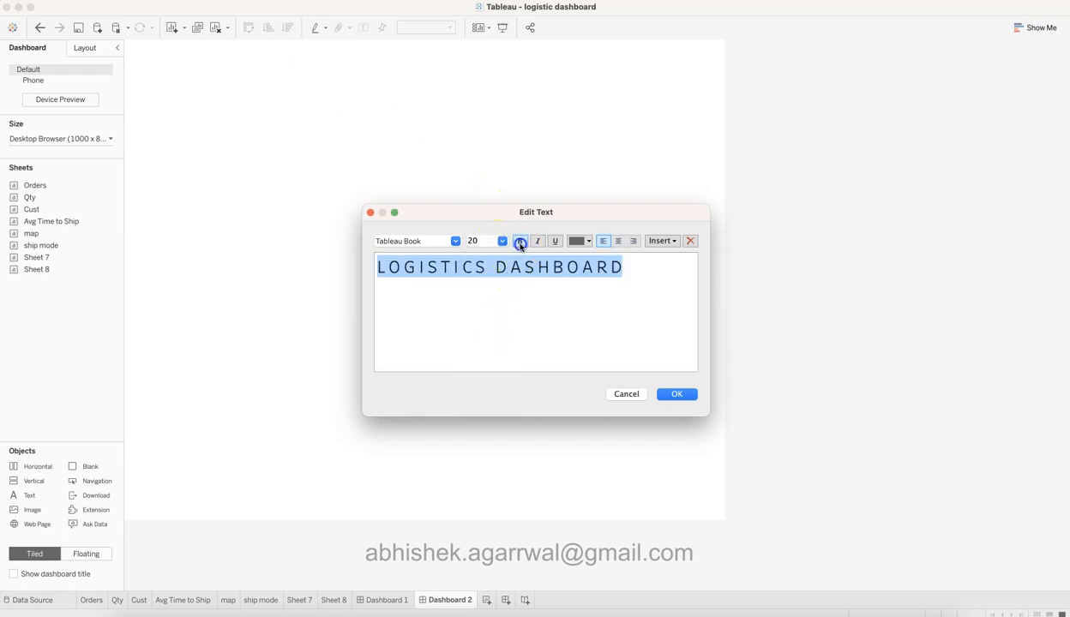
click(454, 241)
click(437, 328)
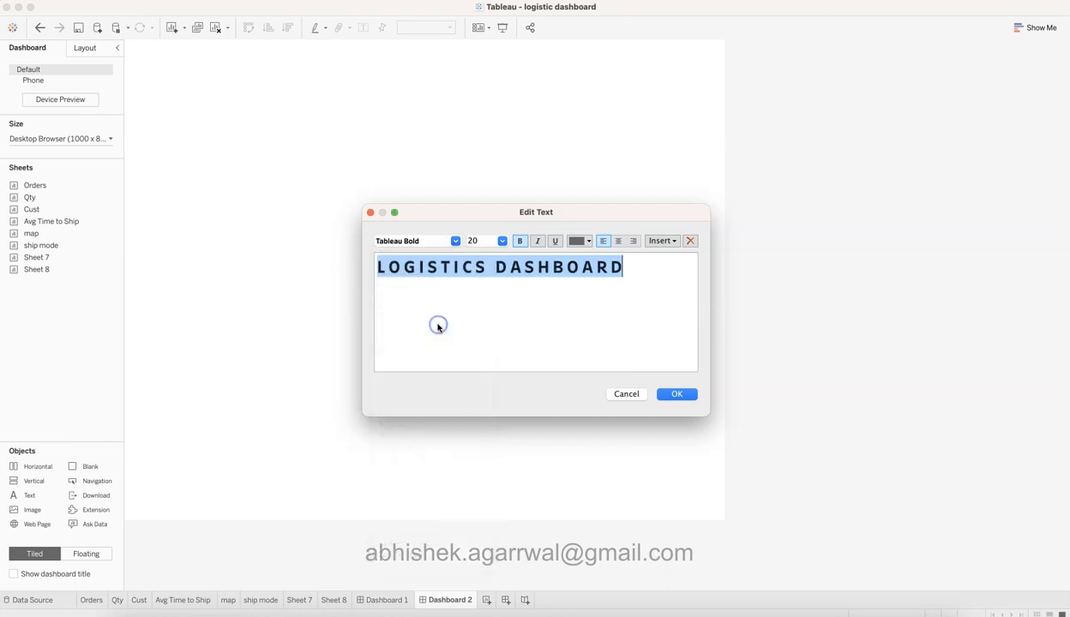
click(672, 393)
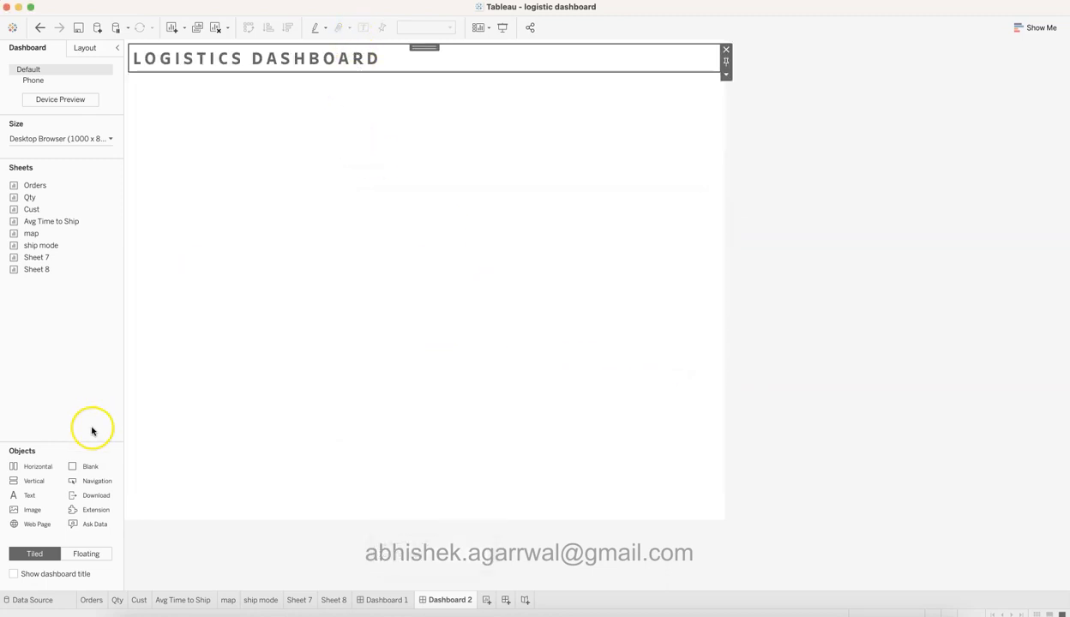
- Using Dashboard 1 as reference, add a horizontal container between the title and the bottom blank object, and shrink that blank to a narrow strip
click(276, 226)
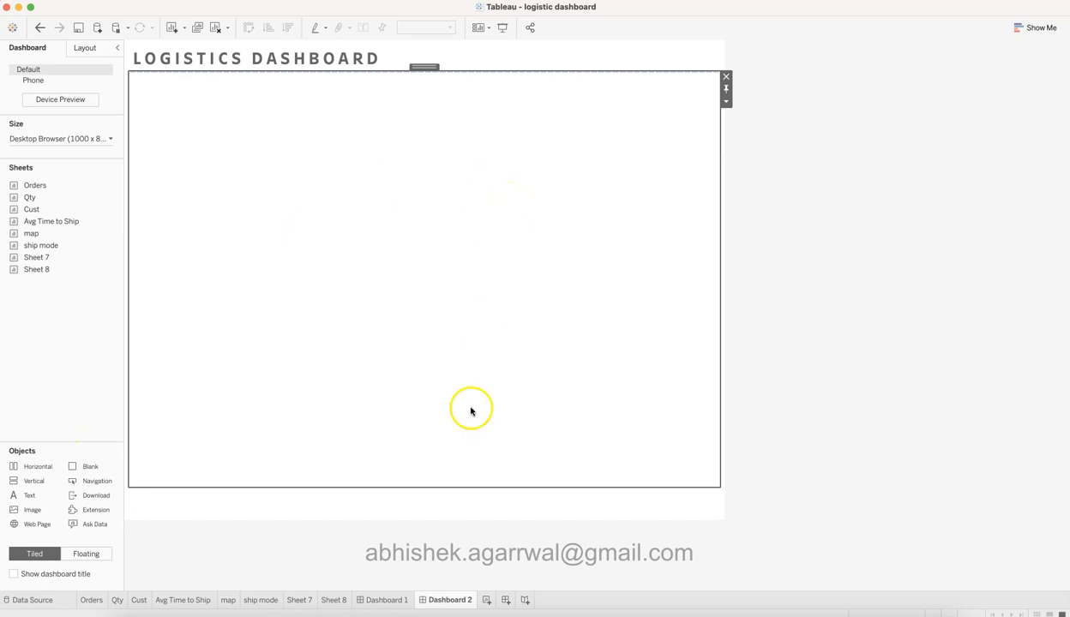
click(399, 599)
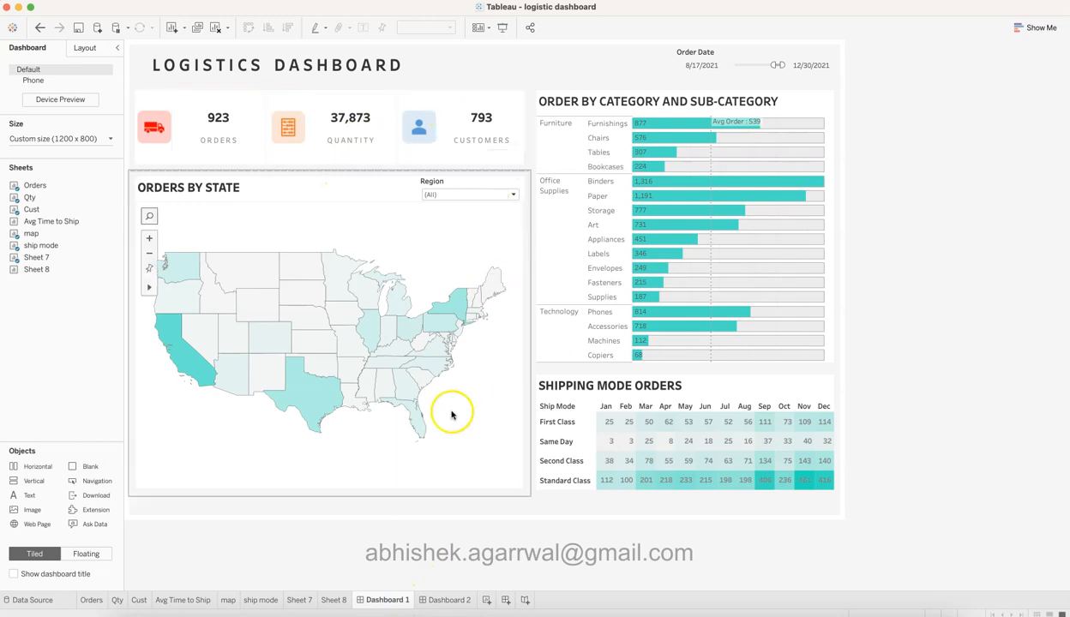
click(438, 604)
drag(43, 468, 422, 413)
click(407, 489)
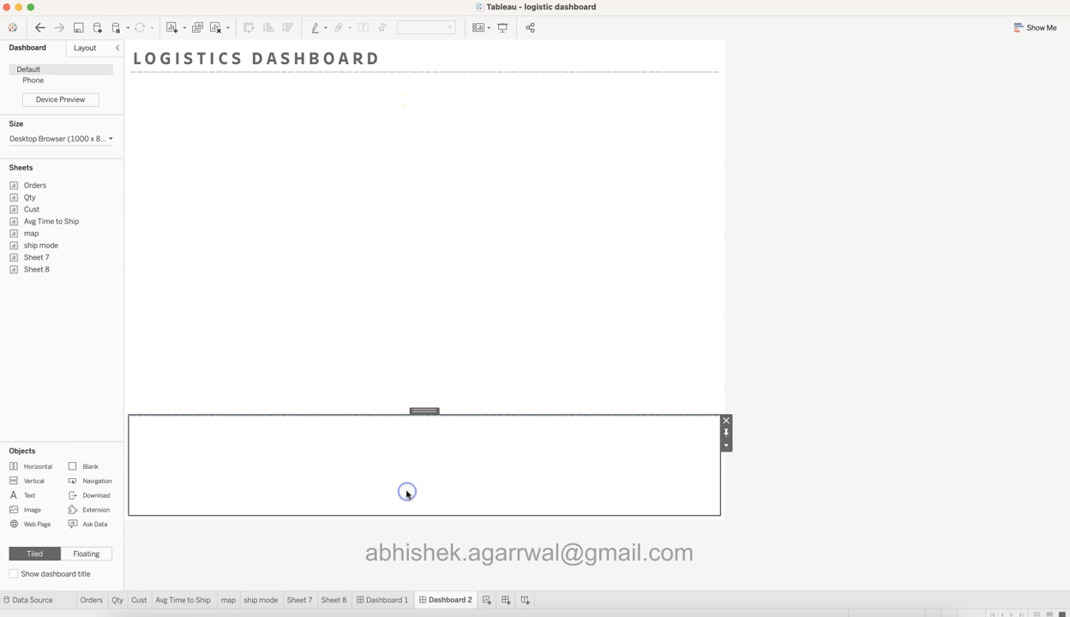
click(464, 414)
click(465, 433)
drag(472, 420, 478, 466)
click(473, 495)
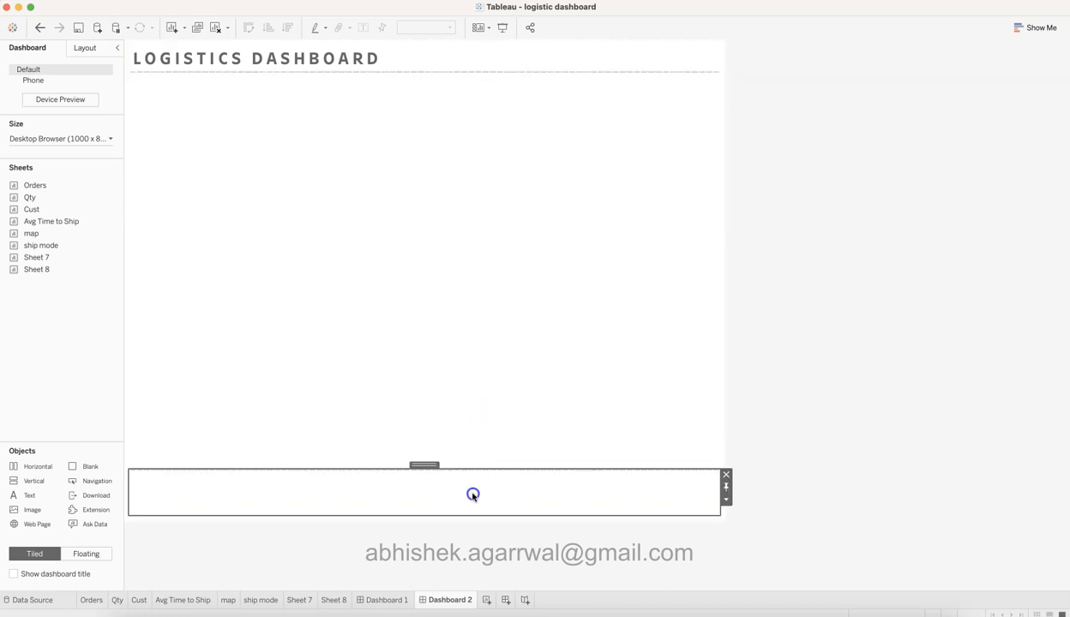
- Add a blank object inside the middle horizontal container and stretch the container downward to enlarge it
click(418, 375)
click(91, 470)
drag(91, 471, 497, 299)
double_click(441, 153)
drag(459, 89, 461, 215)
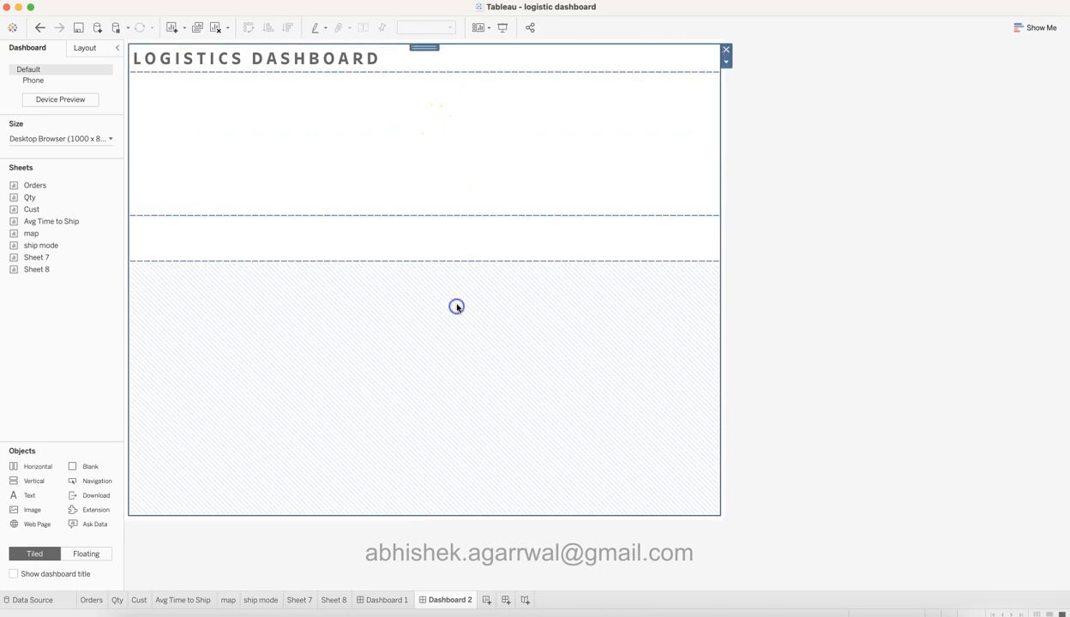
drag(469, 259, 468, 407)
drag(486, 218, 490, 345)
click(436, 243)
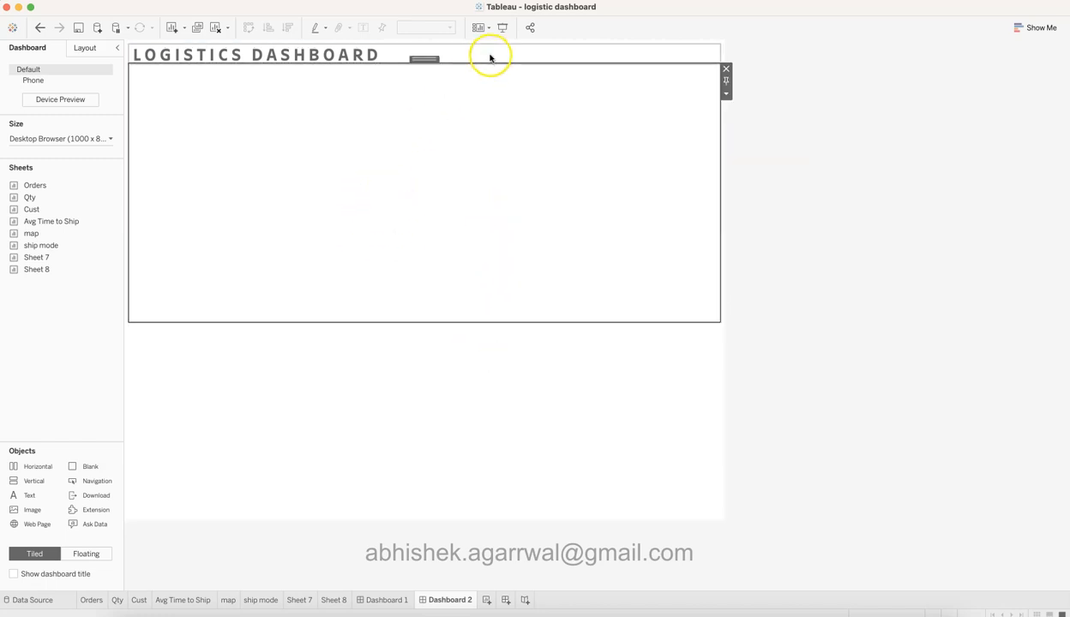
- Increase the height of the title header so the LOGISTICS DASHBOARD text has more space around it
drag(494, 62, 494, 97)
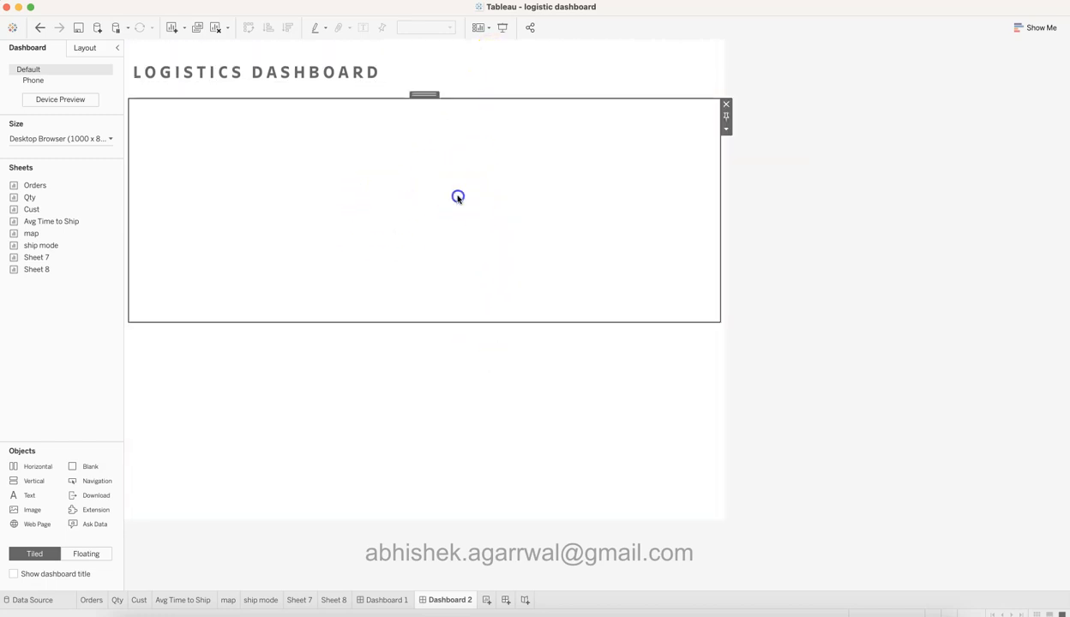
drag(389, 98, 396, 89)
click(377, 160)
- Try to extend the middle container downward over the blank object below it
drag(385, 328, 396, 485)
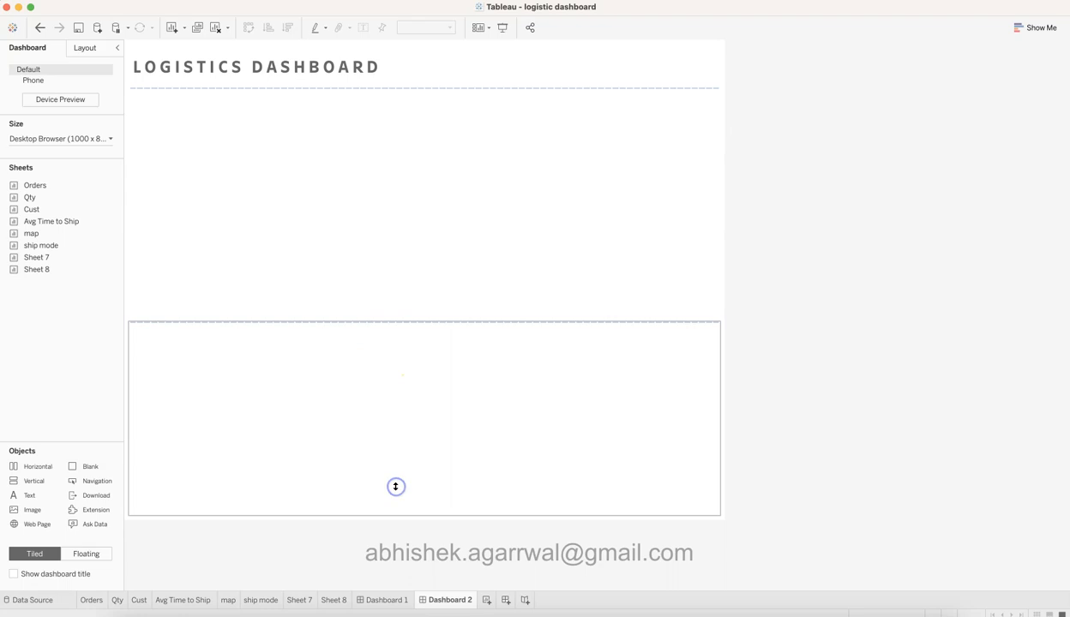
click(411, 324)
click(408, 325)
mouse_move(401, 325)
mouse_down()
mouse_move(408, 459)
mouse_move(382, 319)
mouse_up()
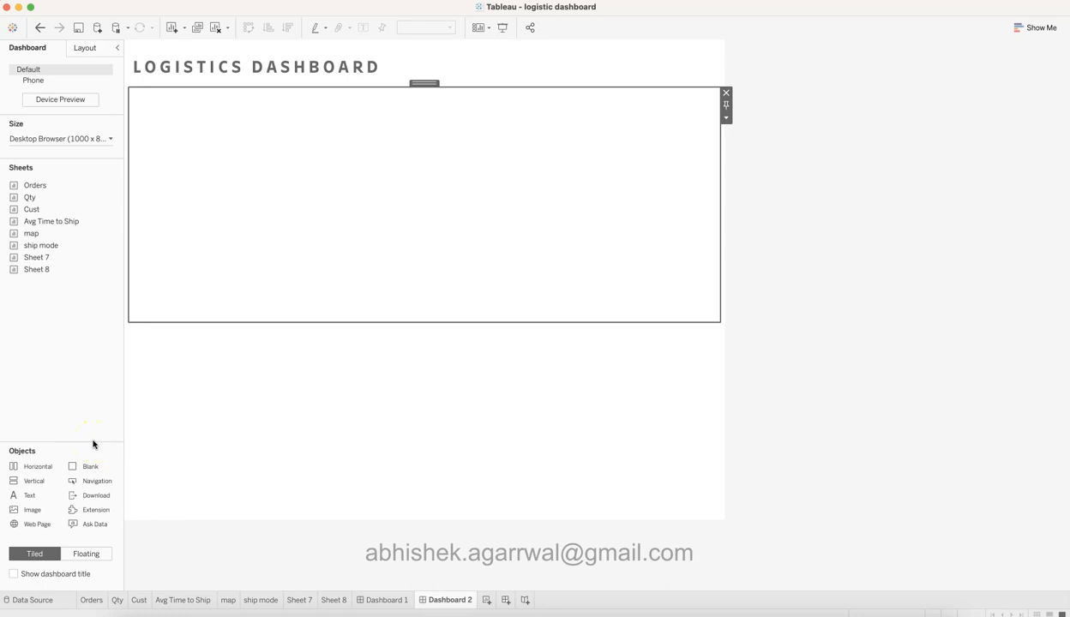
drag(234, 324, 237, 428)
- Remove the blank object at the bottom and extend the middle horizontal container almost to the dashboard's lower edge
click(241, 235)
click(593, 219)
click(619, 395)
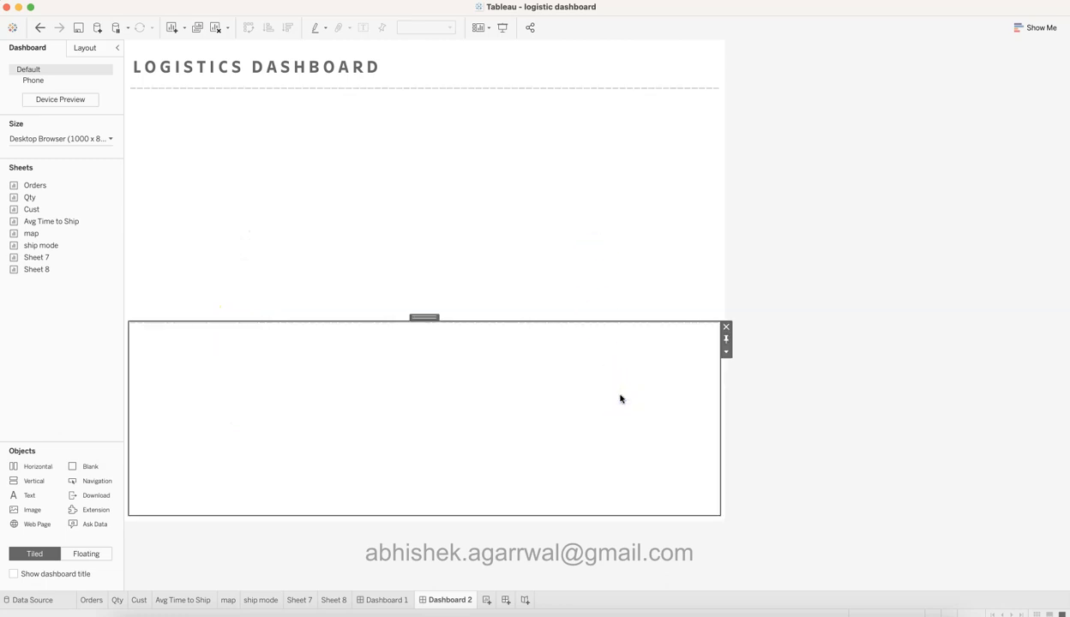
click(726, 330)
click(542, 265)
click(514, 437)
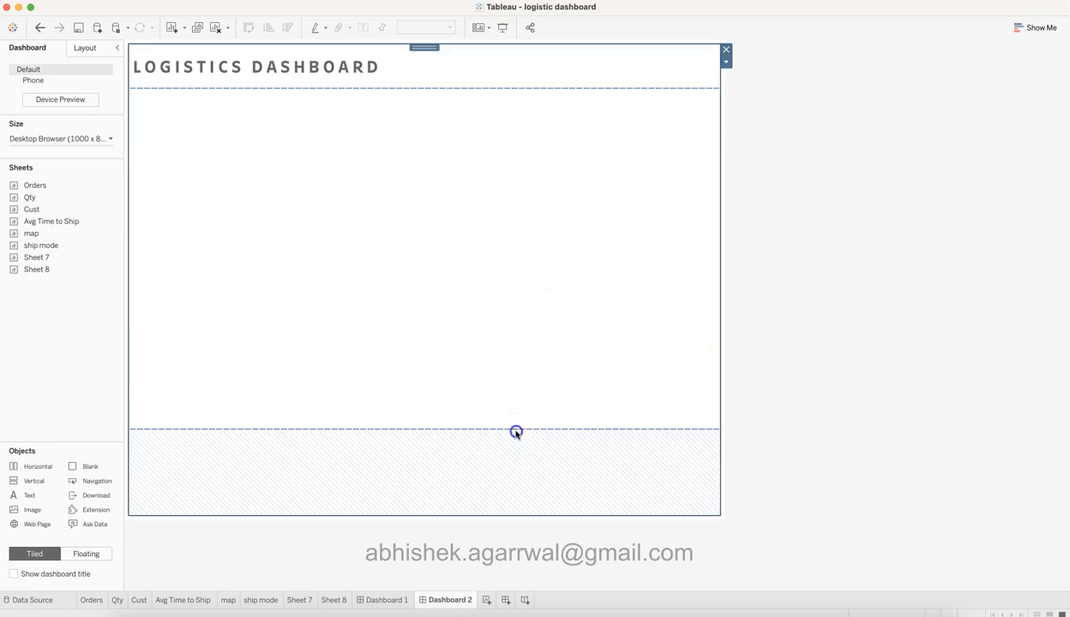
drag(516, 430, 518, 528)
click(468, 380)
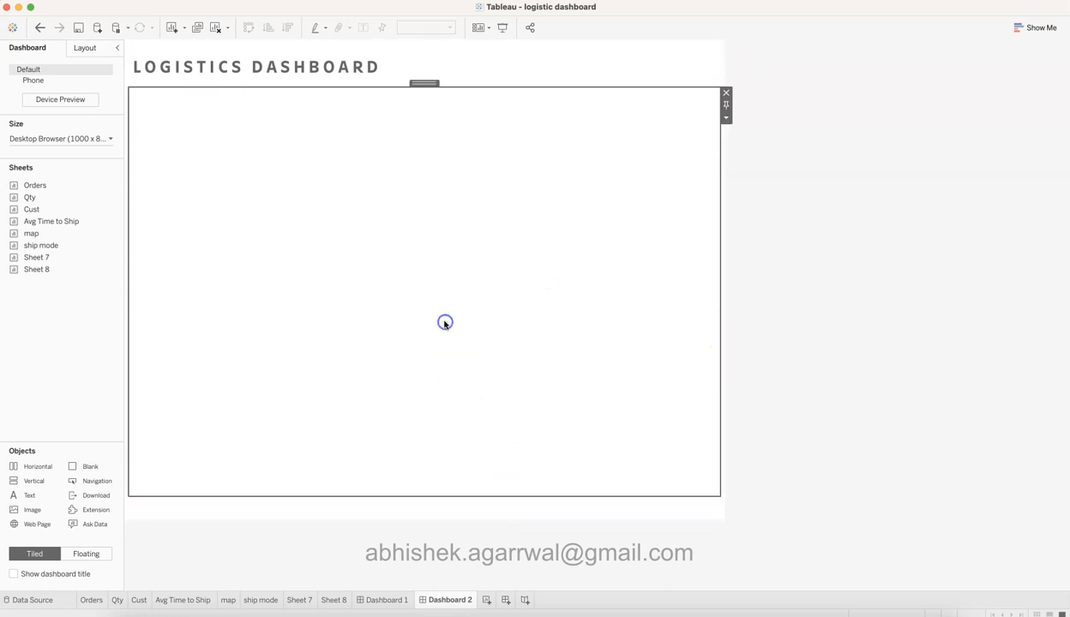
- Try adding a second blank object beside the existing one, inspect both in the item hierarchy, and remove one of them
click(95, 464)
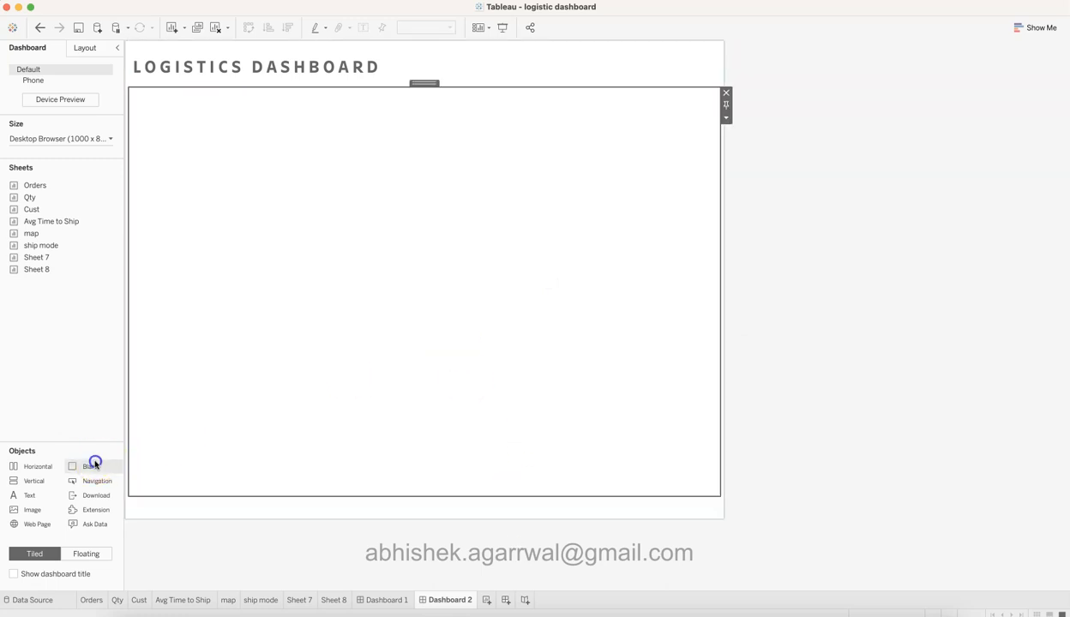
drag(95, 464, 334, 276)
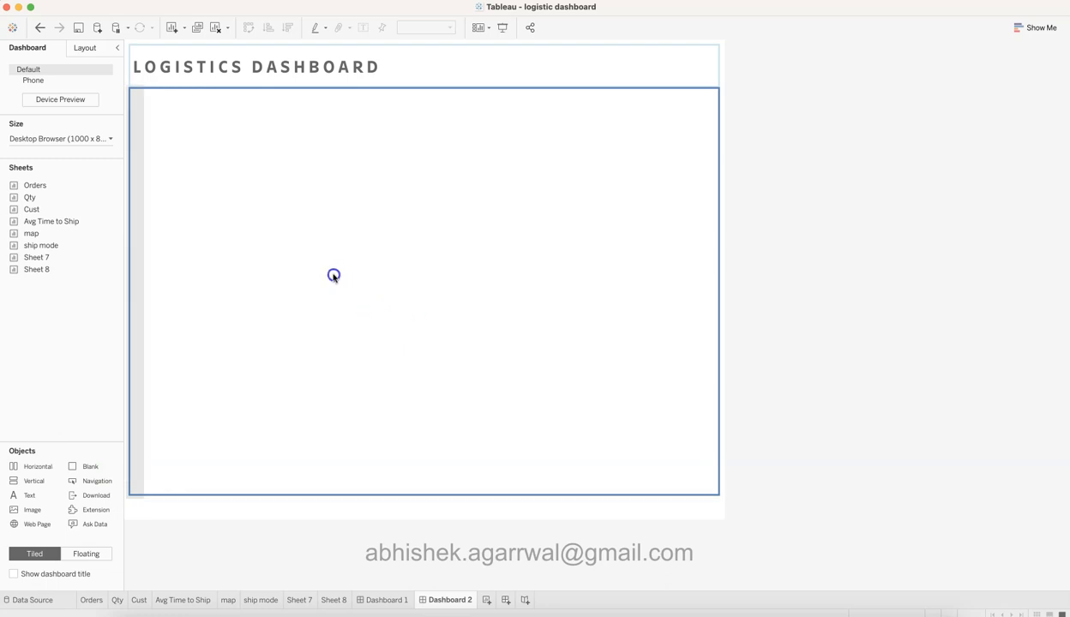
click(514, 270)
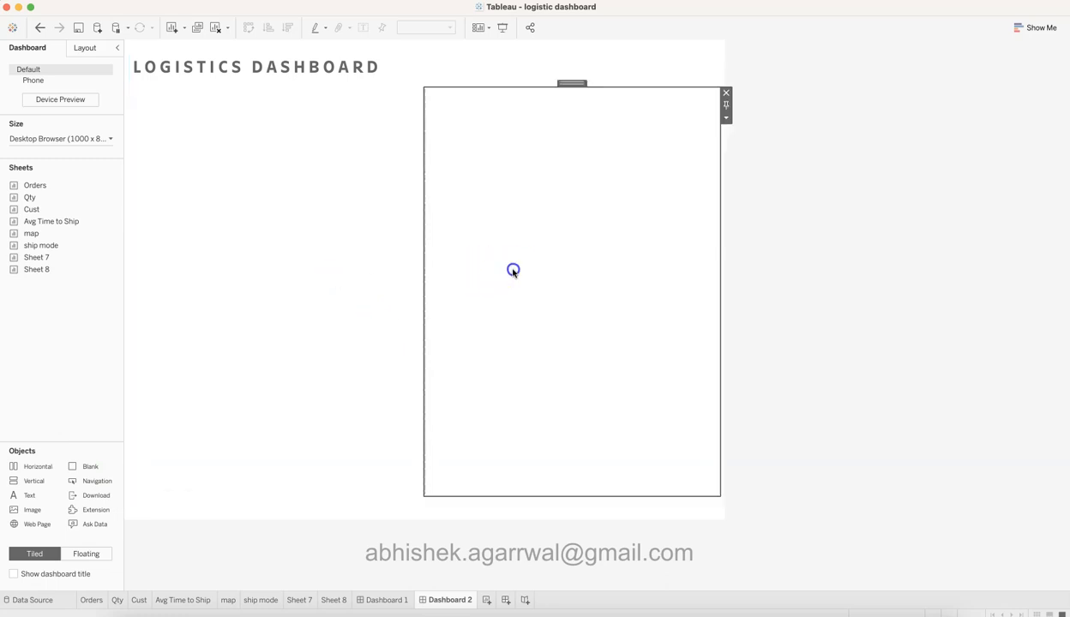
click(358, 251)
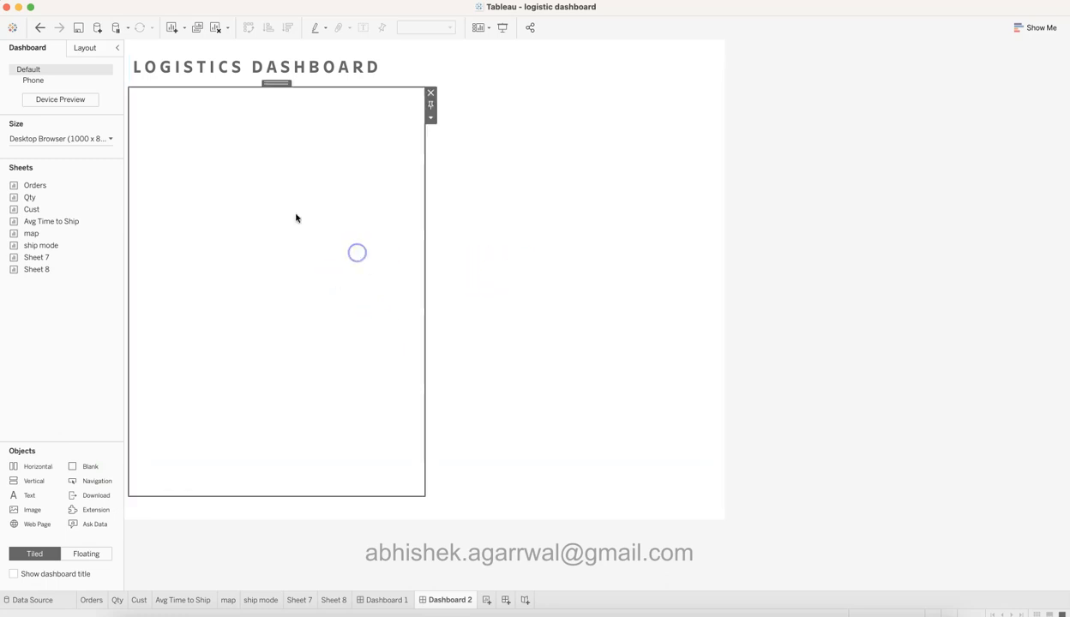
click(86, 48)
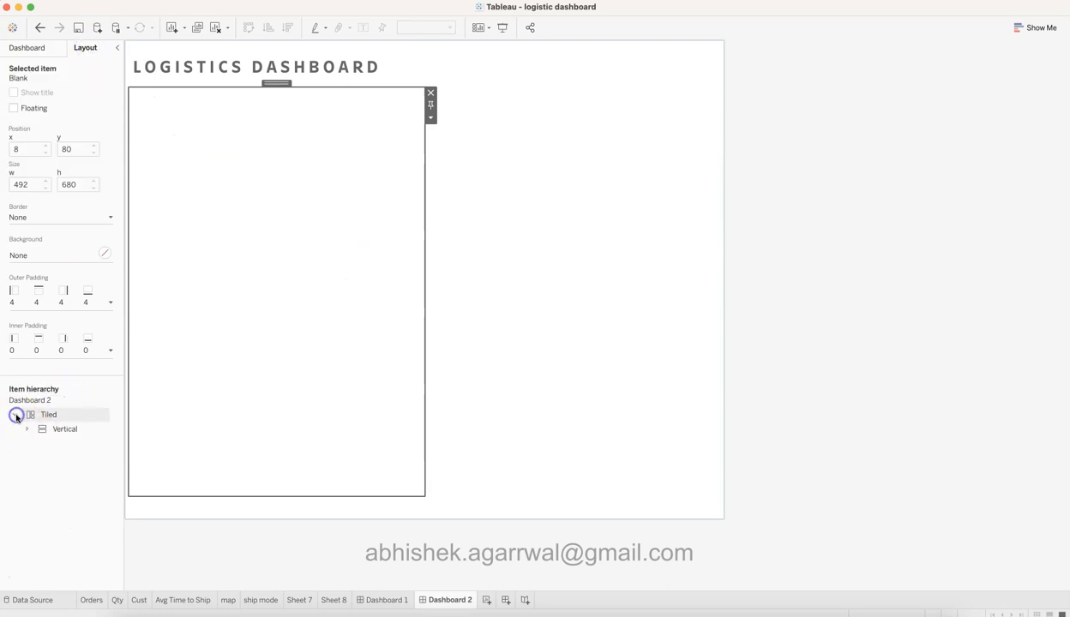
click(37, 459)
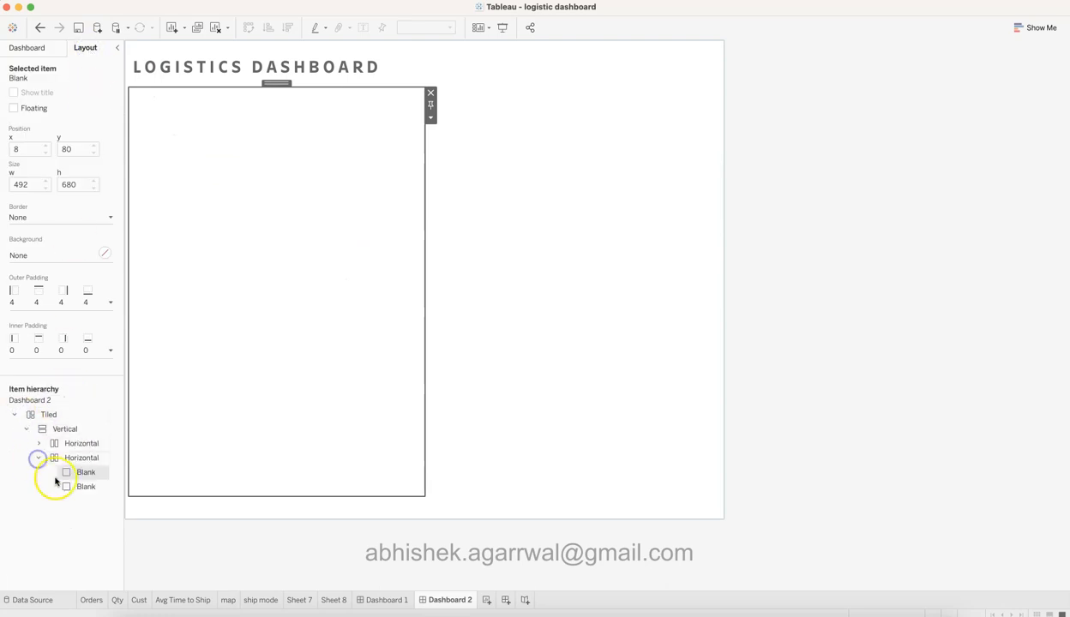
click(430, 92)
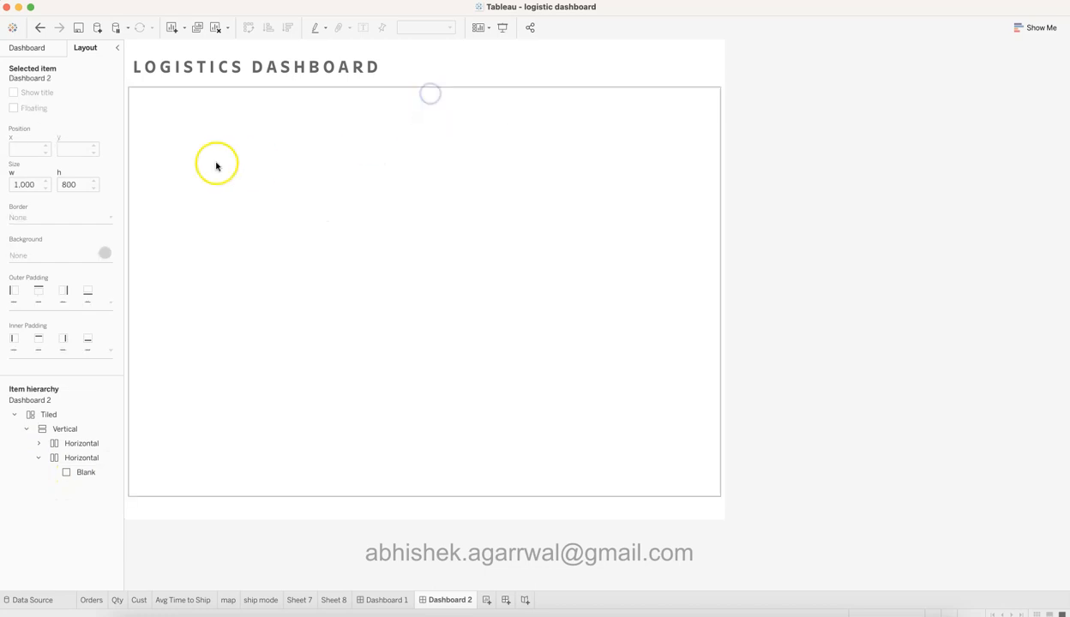
click(53, 50)
- Place two vertical containers side by side, each about half wide, in the middle horizontal container and remove its blank object
click(262, 203)
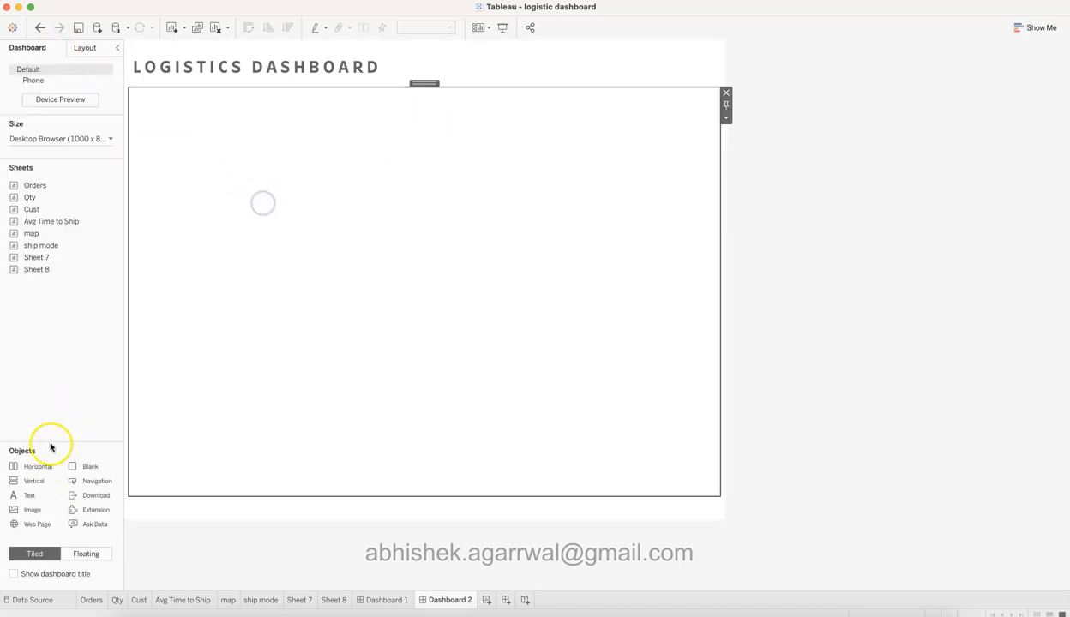
drag(45, 483, 159, 328)
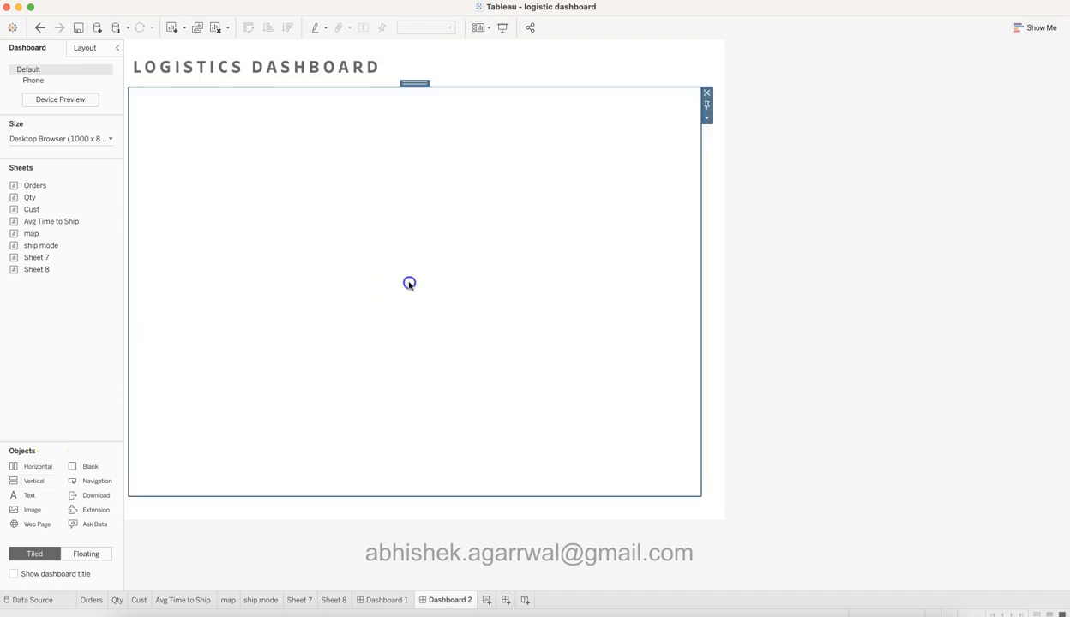
drag(702, 263, 497, 256)
drag(31, 483, 506, 248)
click(726, 93)
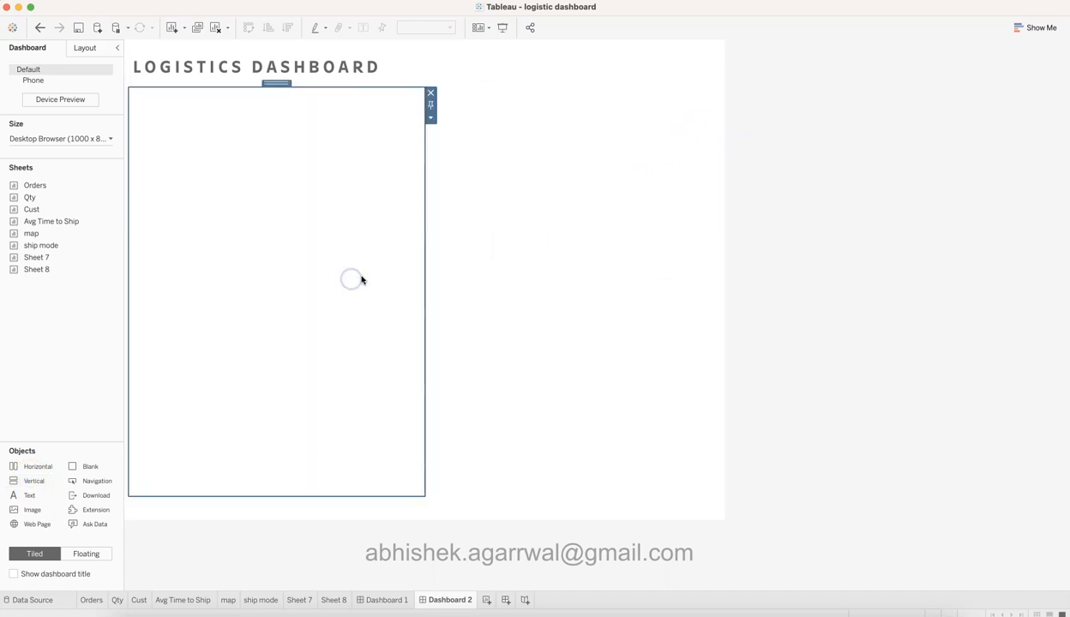
- Place a blank object in the left vertical container and widen that column to about half of the dashboard
click(349, 264)
click(492, 272)
click(420, 289)
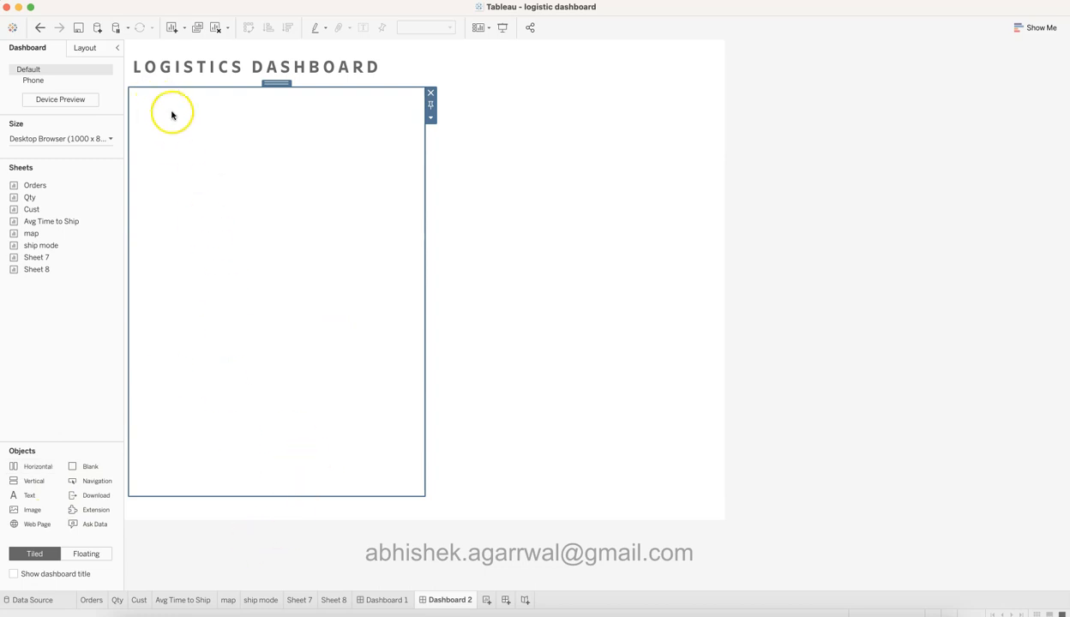
drag(91, 466, 268, 316)
drag(146, 304, 419, 282)
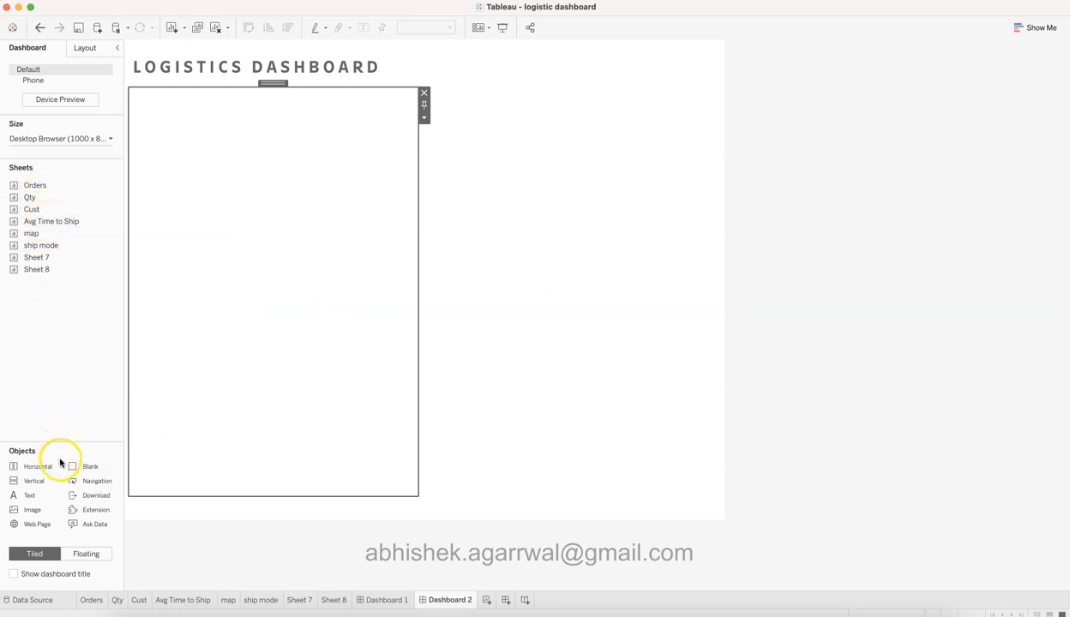
- Add a horizontal container above the blank in the left column and shrink its height to a short strip
drag(36, 479, 263, 107)
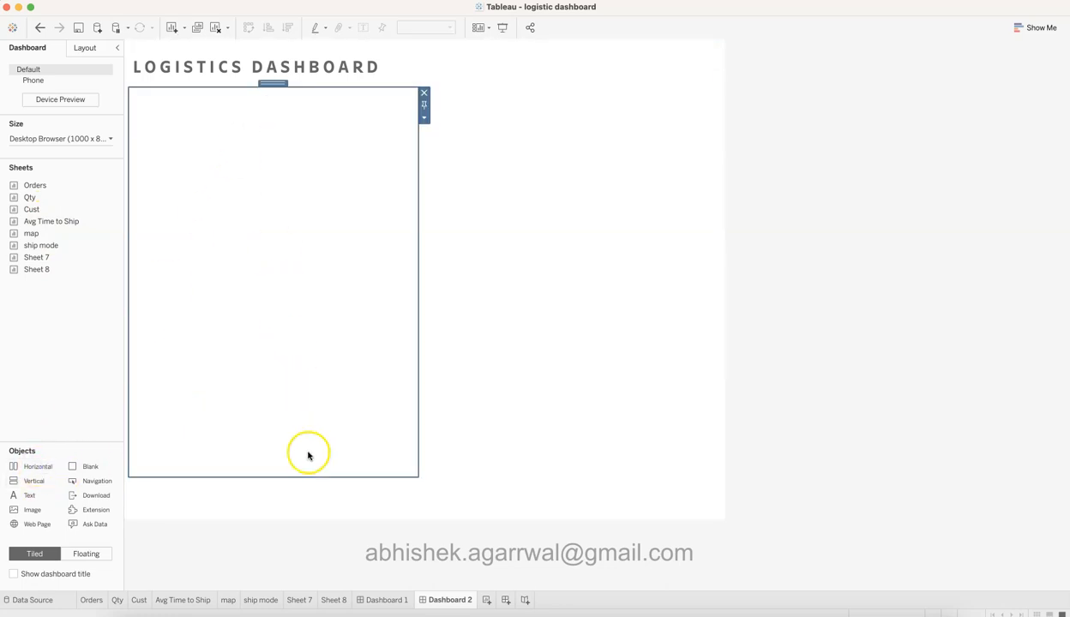
click(291, 488)
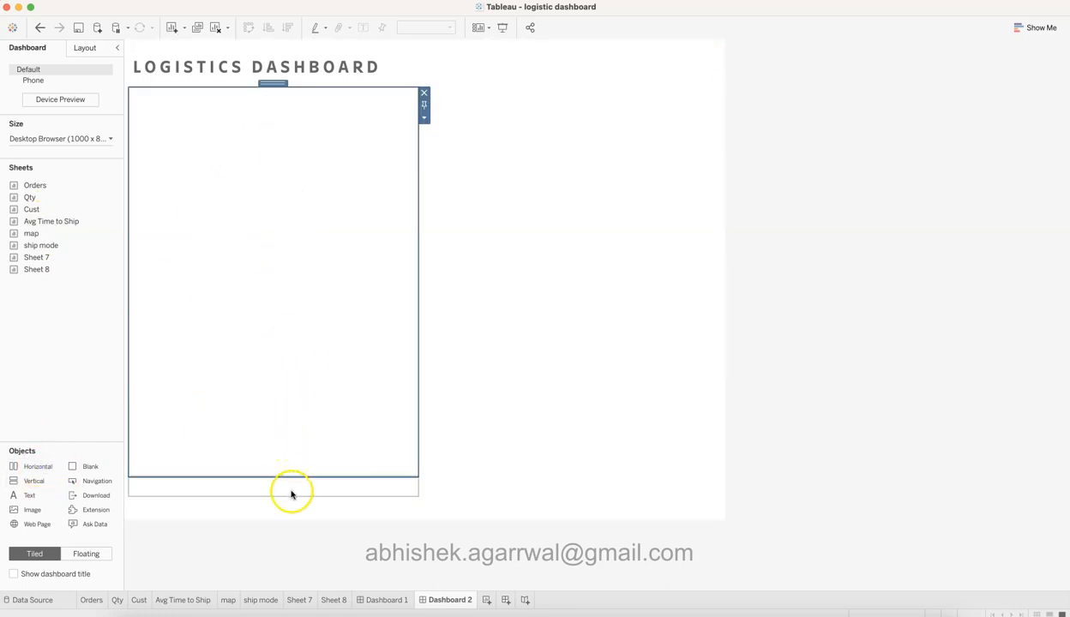
drag(303, 478, 310, 170)
click(302, 155)
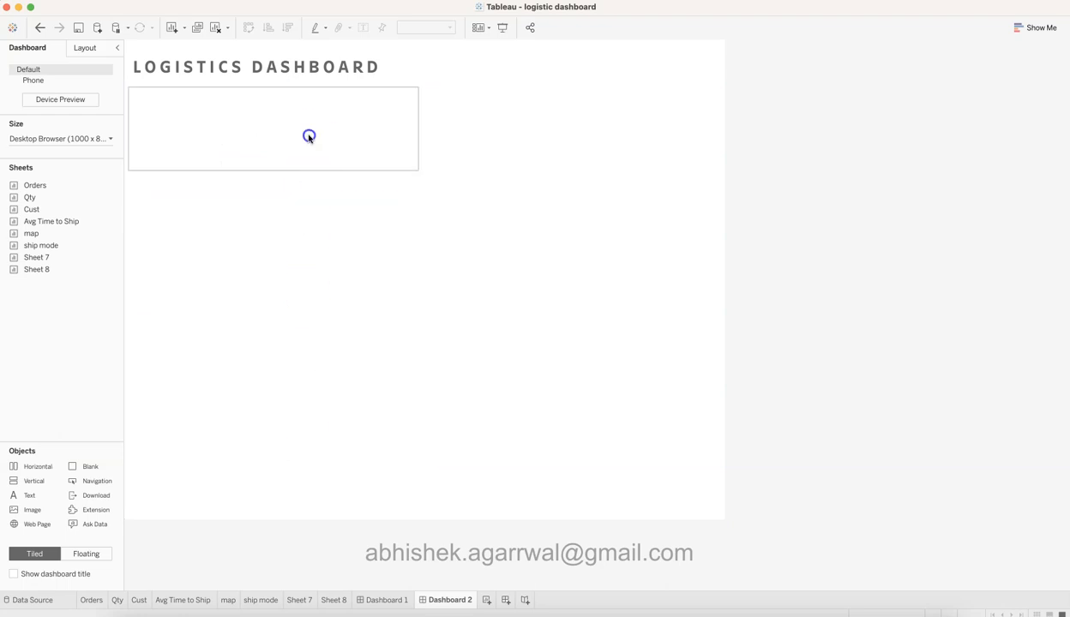
- Place the Orders, Qty, Cust and Avg Time to Ship sheets side by side in the strip below the title
double_click(38, 186)
drag(48, 188, 208, 125)
drag(65, 198, 356, 137)
drag(60, 208, 385, 118)
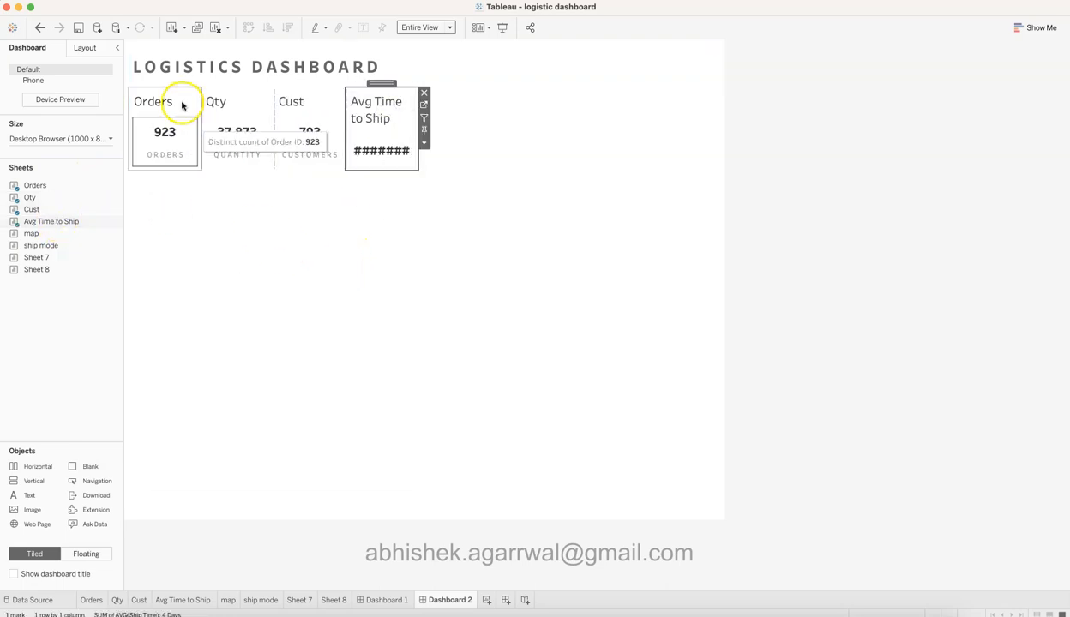
- Hide the titles of the Orders, Qty, Cust and Avg Time to Ship sheets in the KPI strip
right_click(161, 104)
click(190, 131)
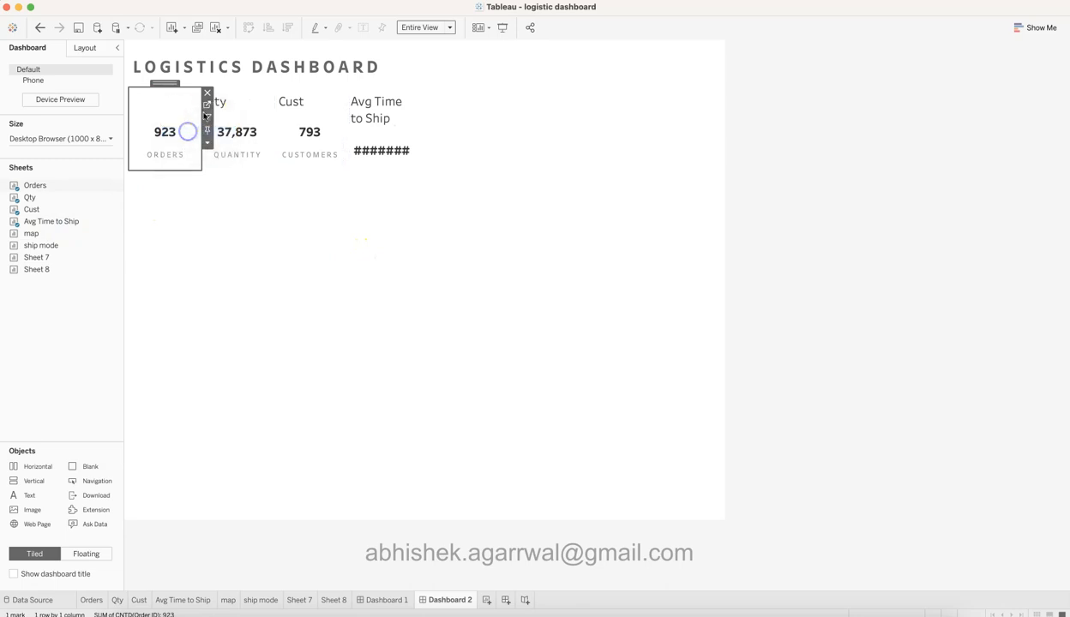
right_click(217, 104)
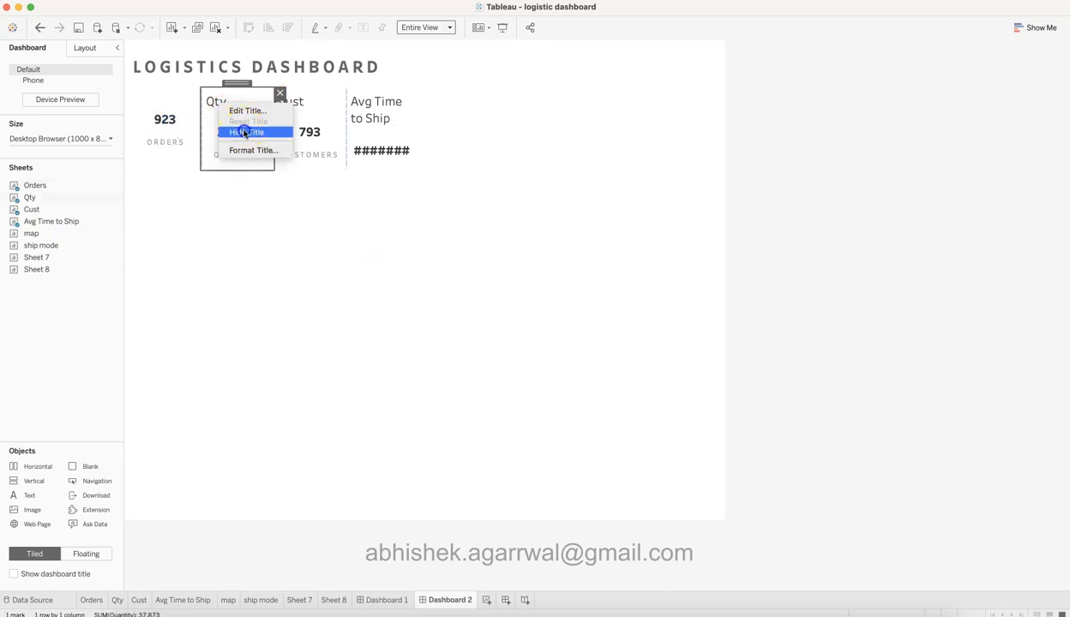
click(239, 131)
right_click(298, 104)
click(299, 101)
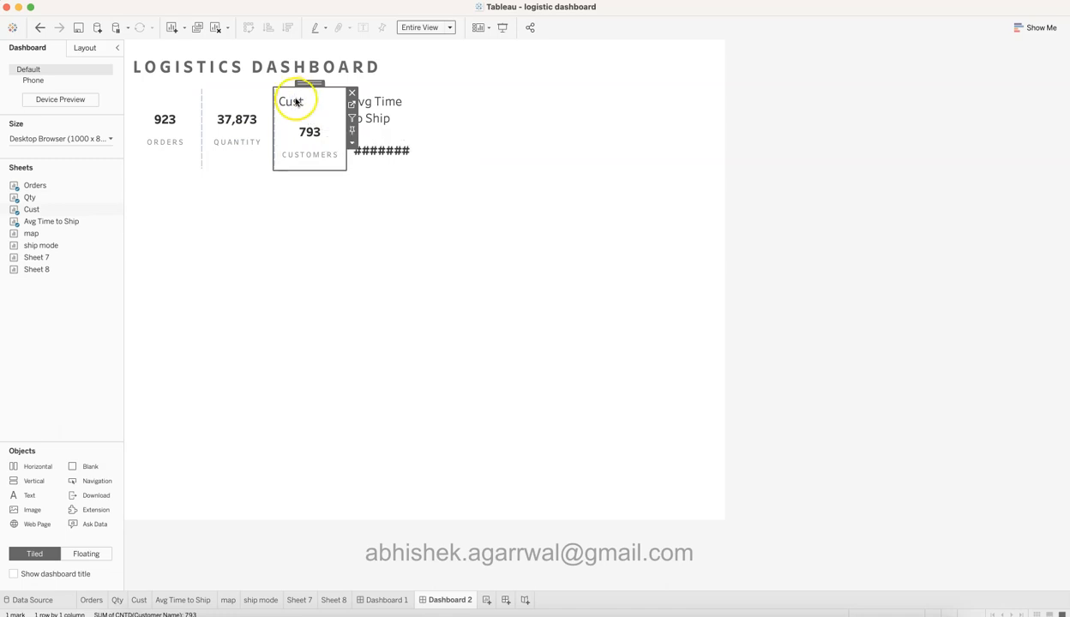
right_click(295, 102)
click(318, 126)
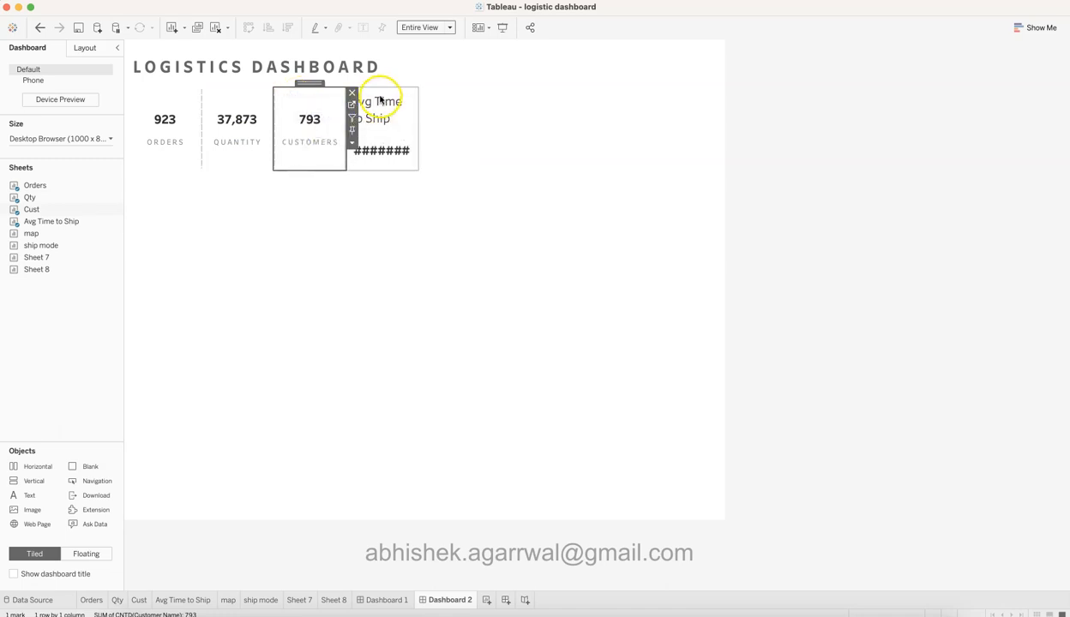
right_click(388, 104)
click(406, 125)
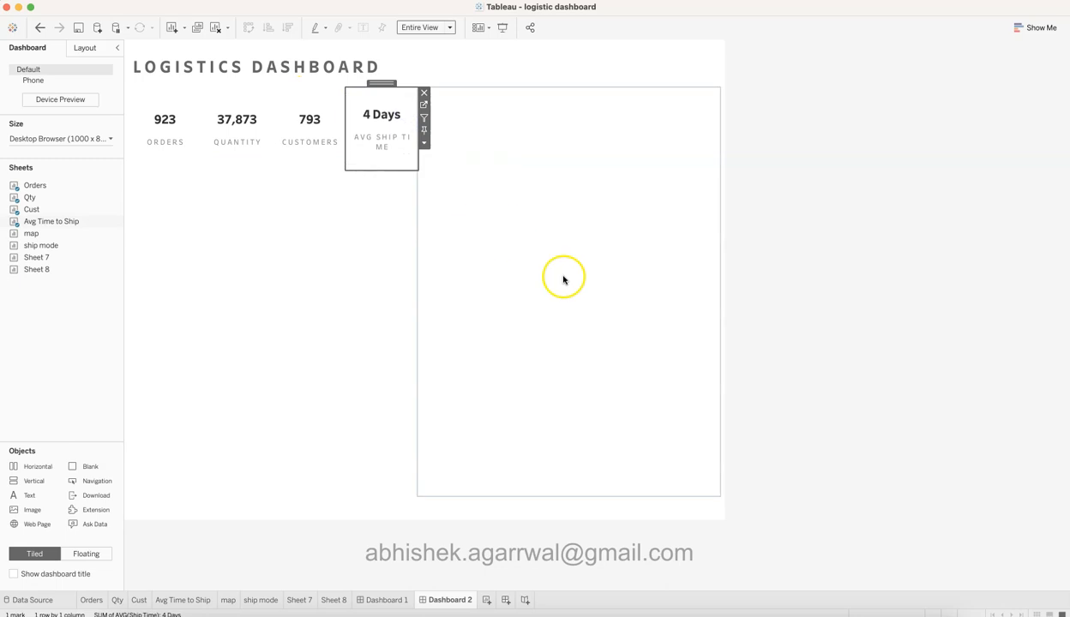
click(813, 295)
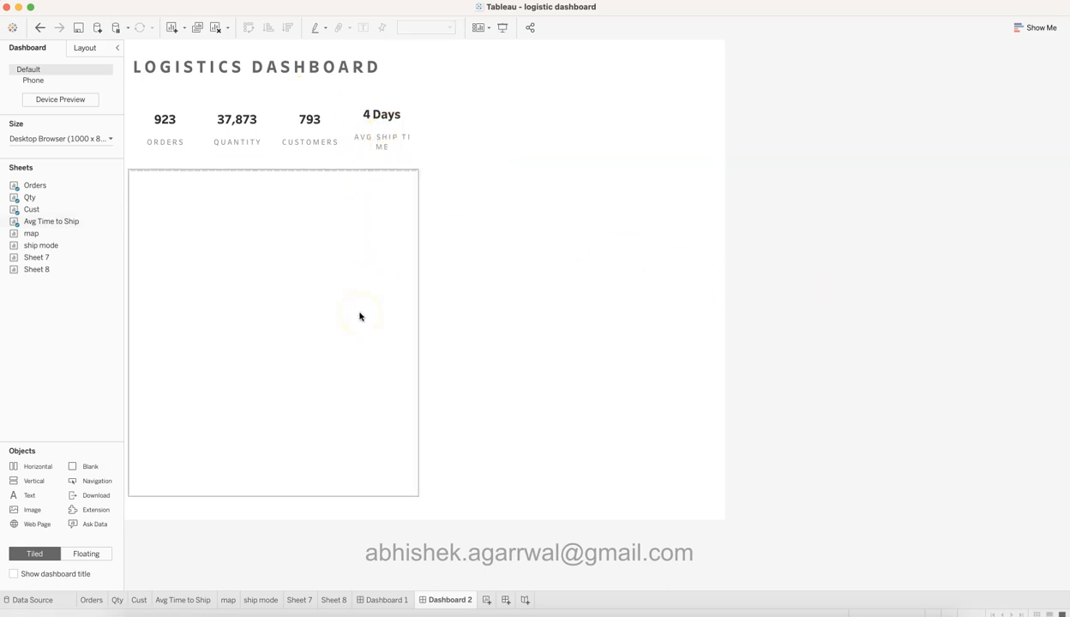
- Widen the left column slightly so the average ship time label fits on one line
drag(417, 211, 444, 212)
click(401, 249)
click(511, 277)
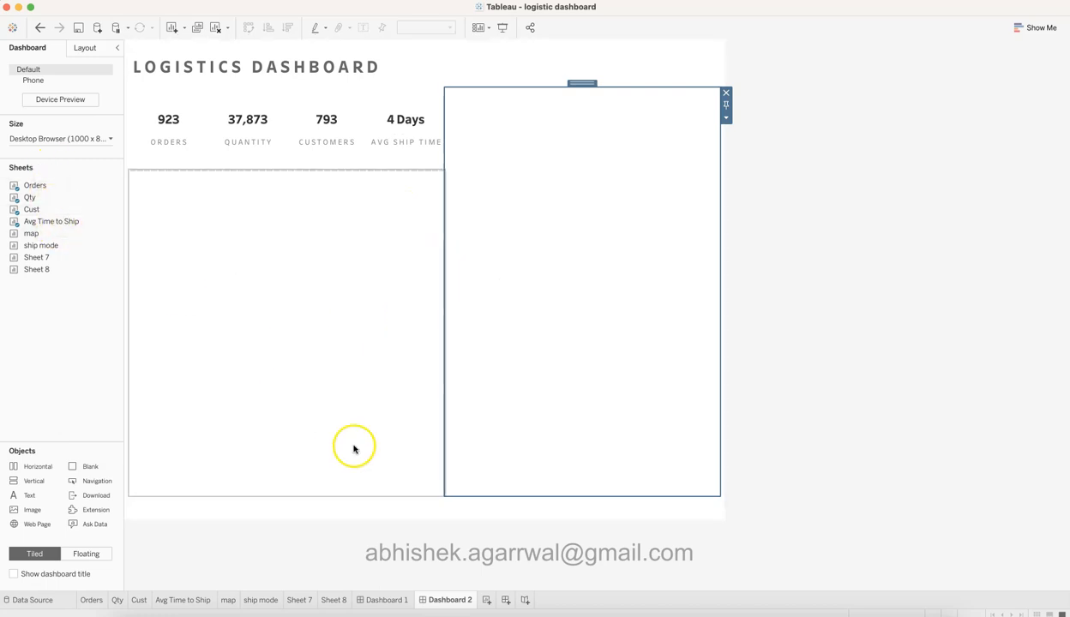
- Place the map sheet below the KPI strip, remove the blank object under it, and increase the strip's height
click(384, 601)
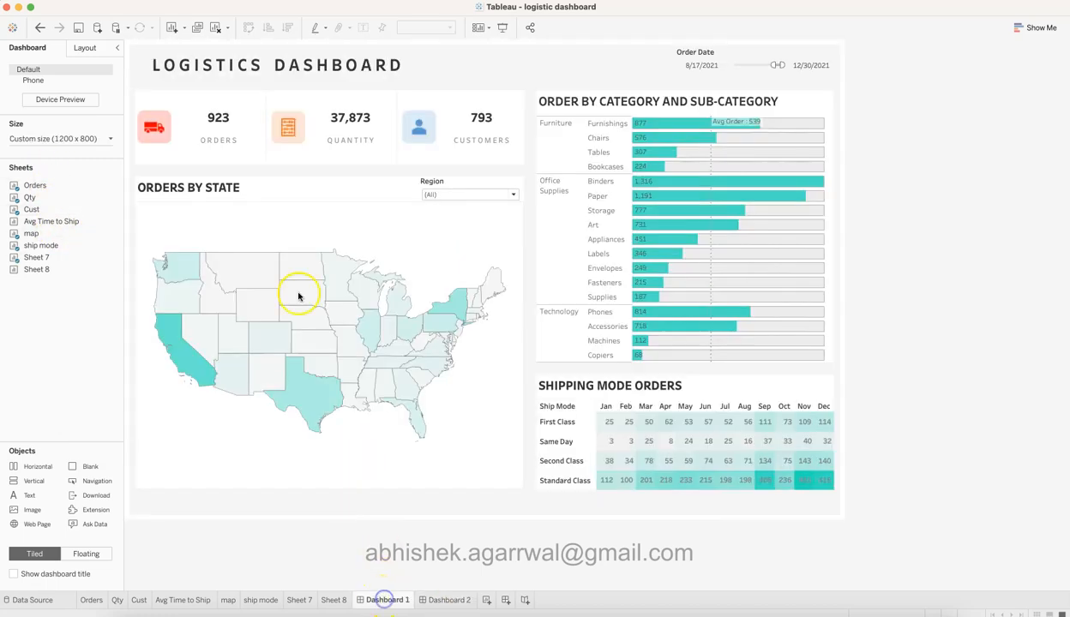
click(445, 597)
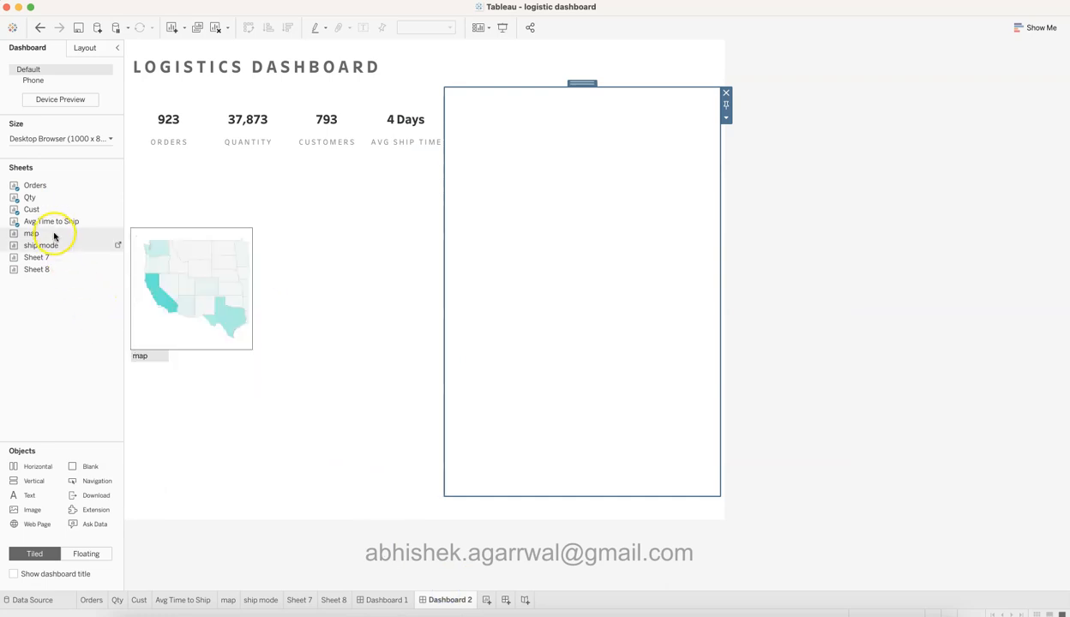
drag(53, 237, 224, 169)
click(258, 289)
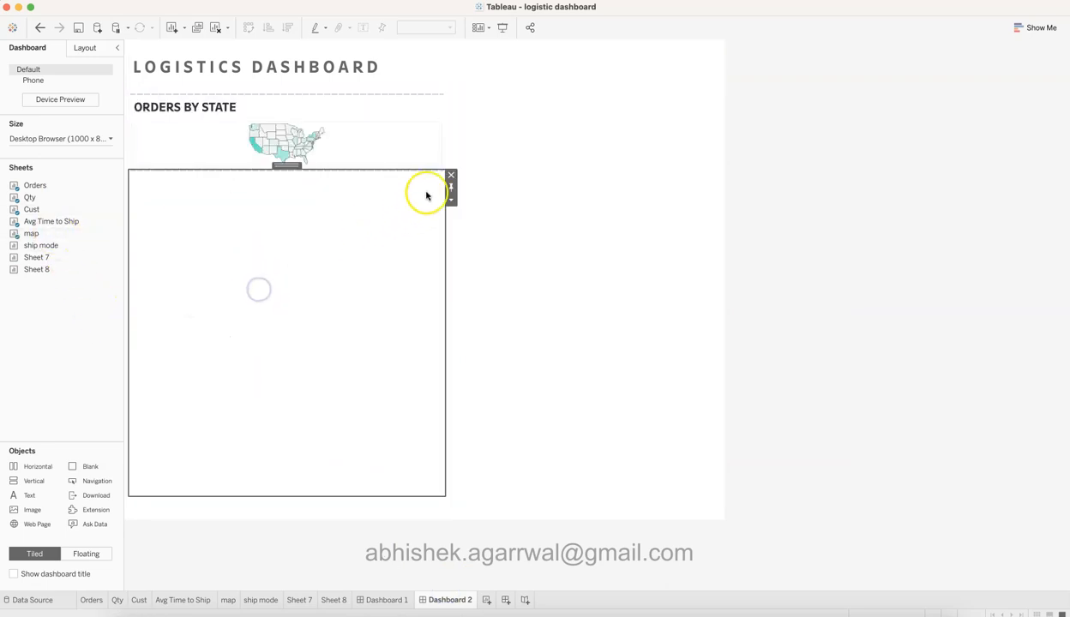
click(451, 175)
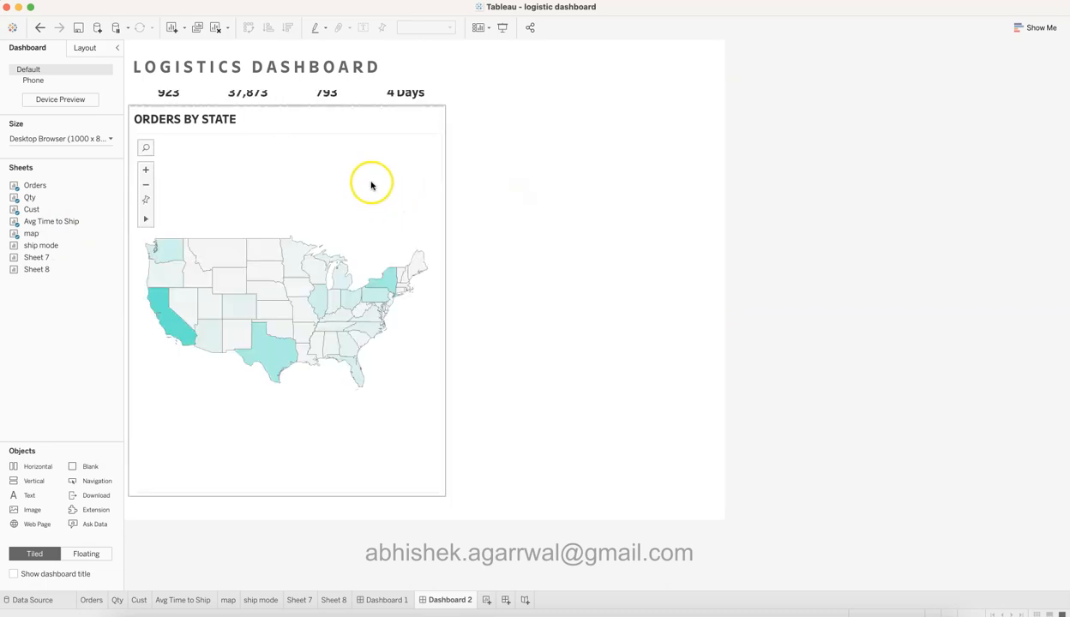
drag(377, 106, 384, 151)
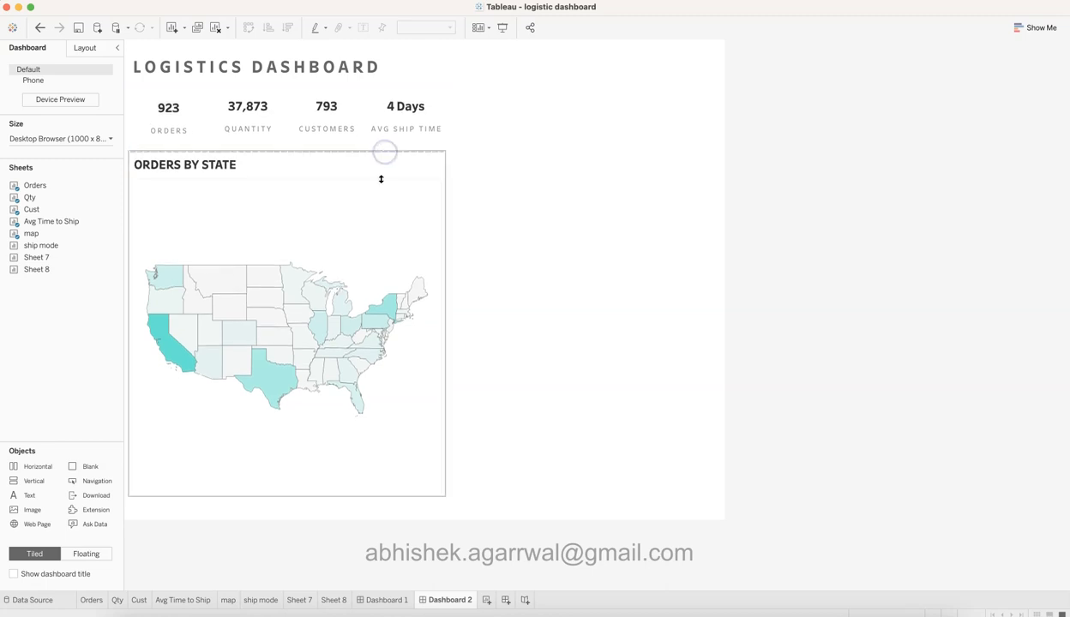
- Place Sheet 7 in the empty right container and the ship mode sheet beneath it
click(505, 238)
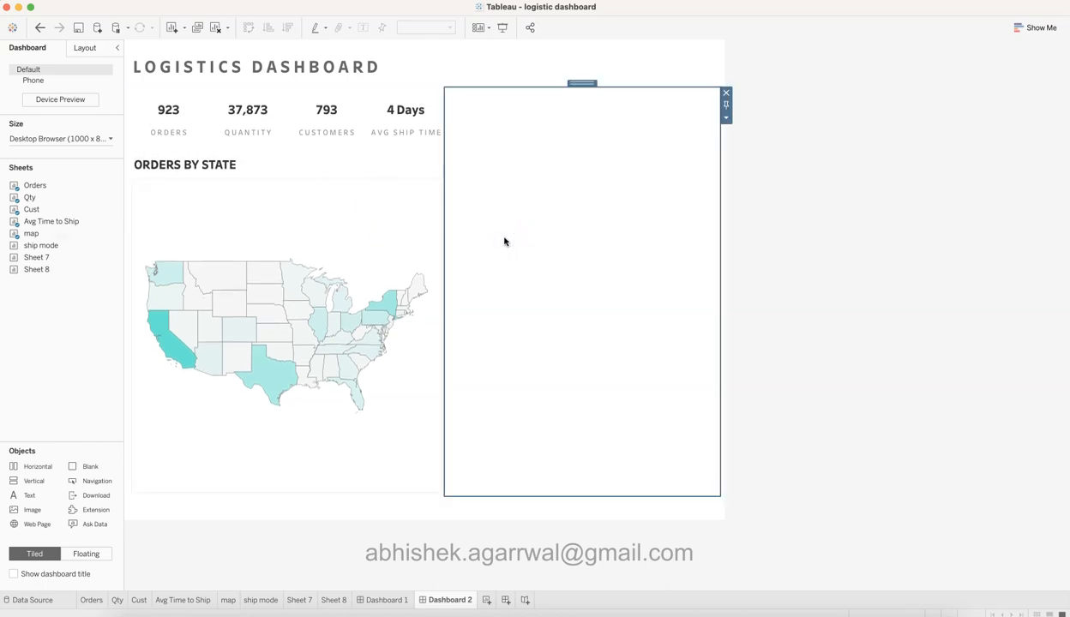
mouse_move(63, 253)
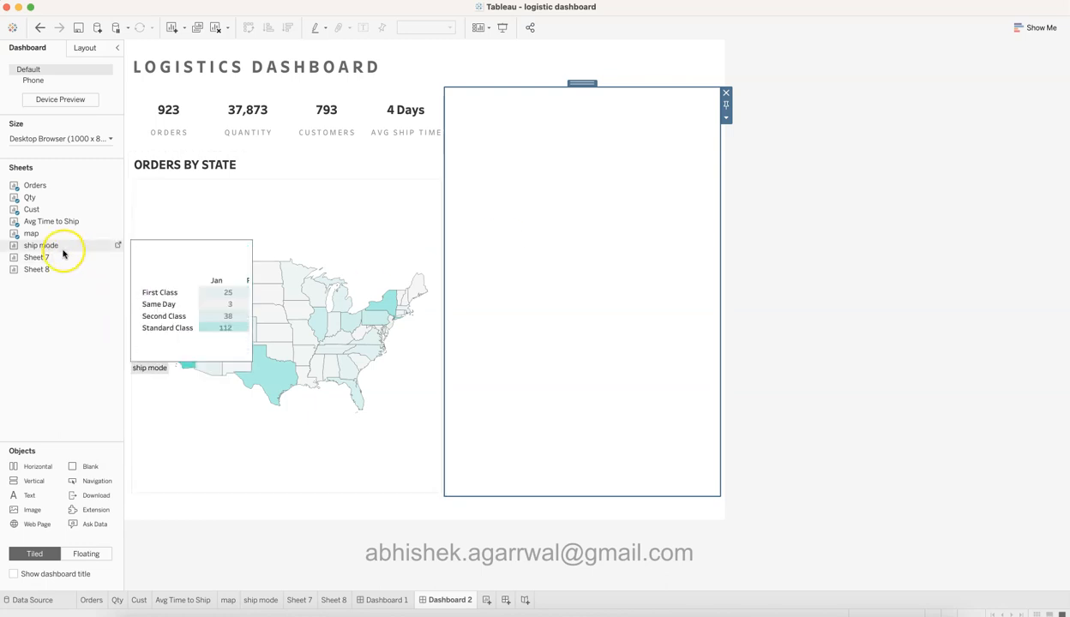
drag(61, 259, 608, 179)
mouse_move(91, 250)
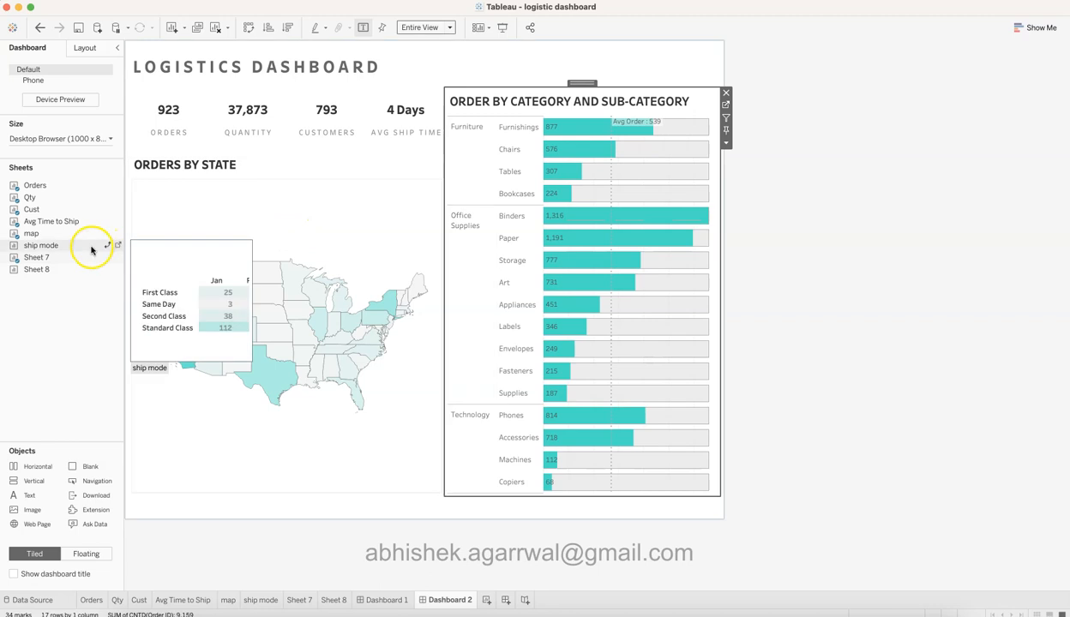
drag(81, 247, 542, 420)
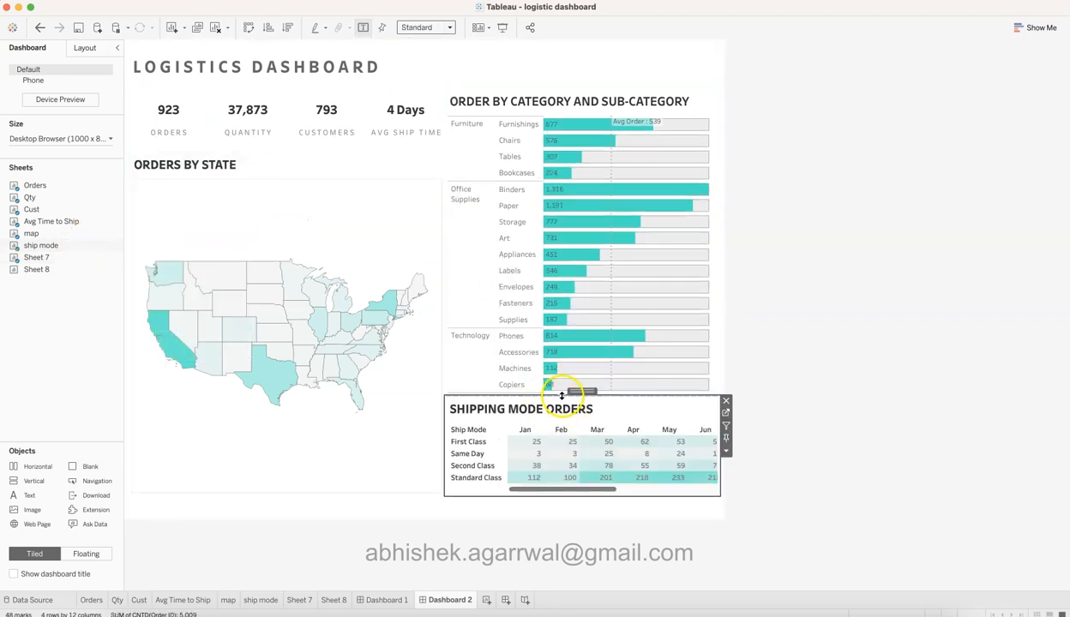
- Fit the shipping mode table to Entire View and adjust the boundary between it and the category chart
mouse_move(562, 367)
mouse_down()
mouse_move(562, 310)
mouse_move(566, 369)
mouse_up()
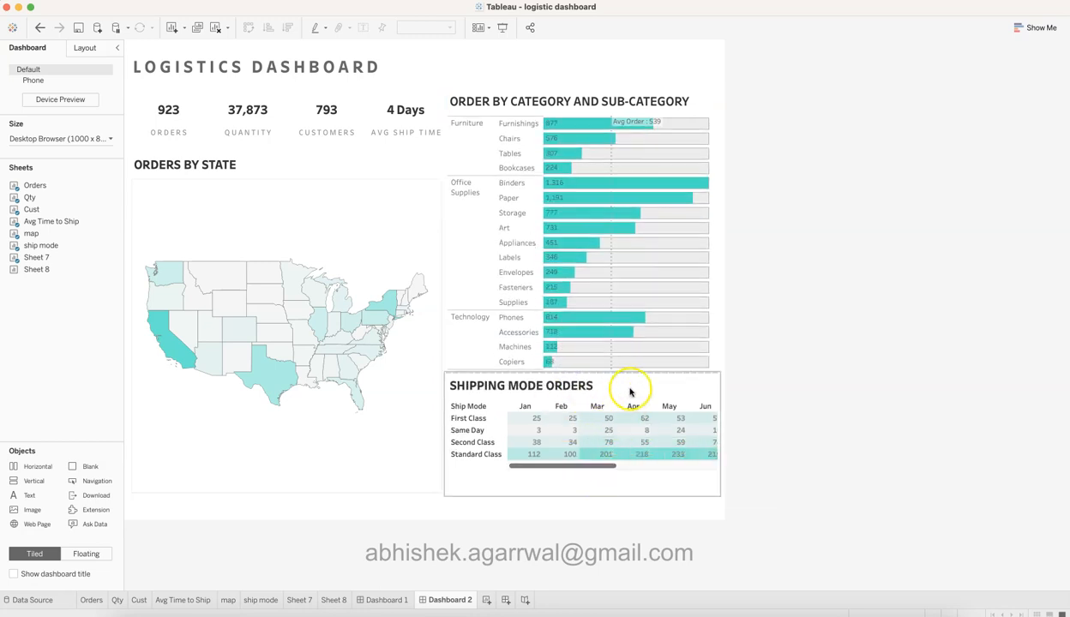
click(420, 28)
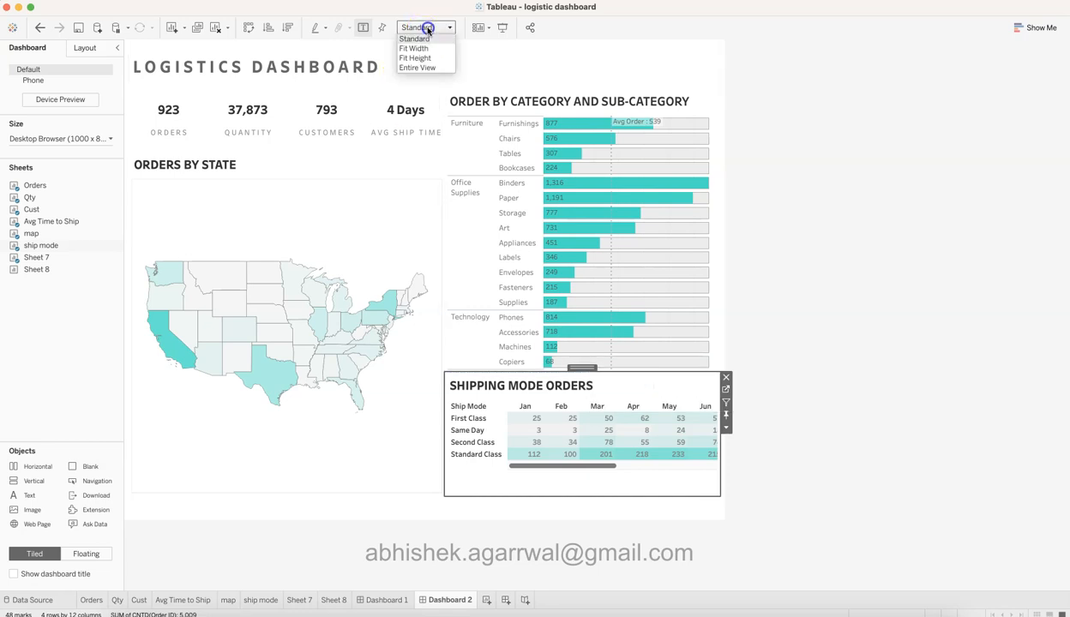
click(430, 69)
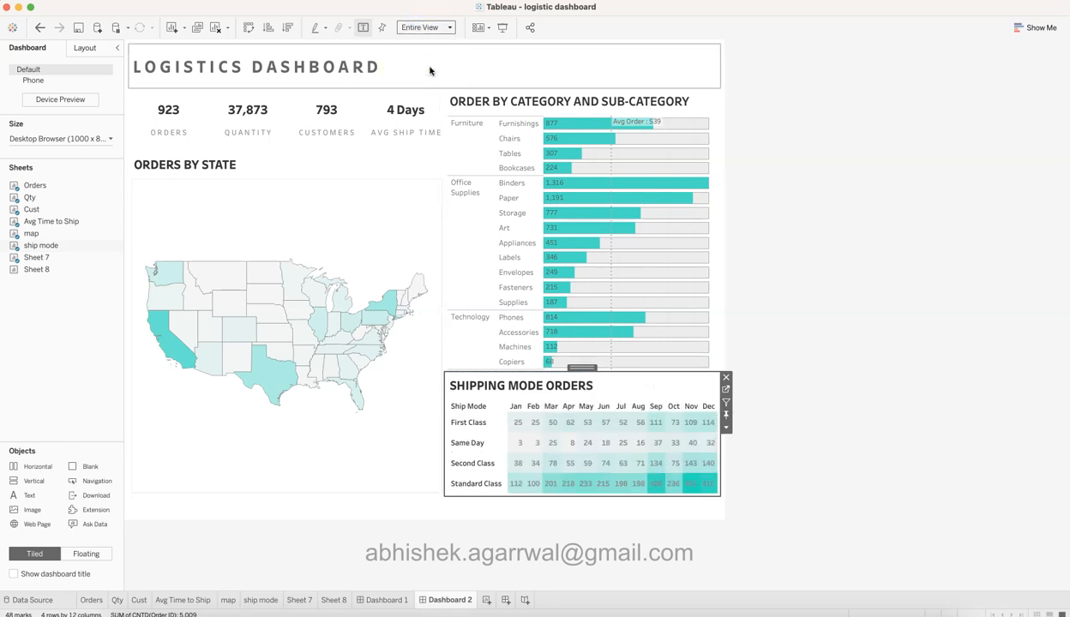
click(819, 282)
click(676, 382)
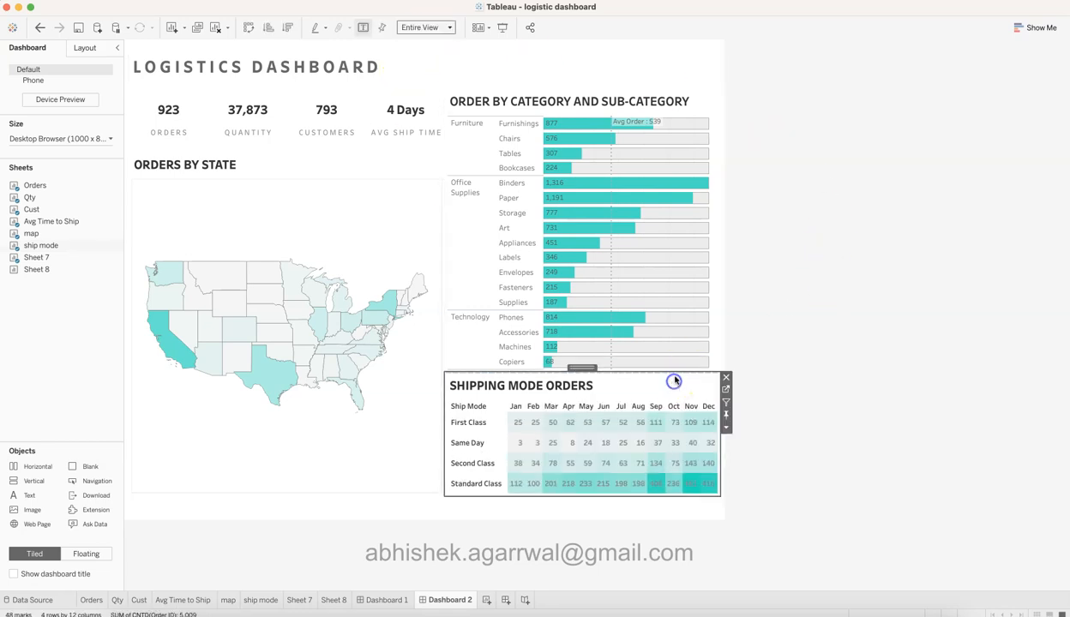
drag(678, 370, 679, 376)
click(830, 266)
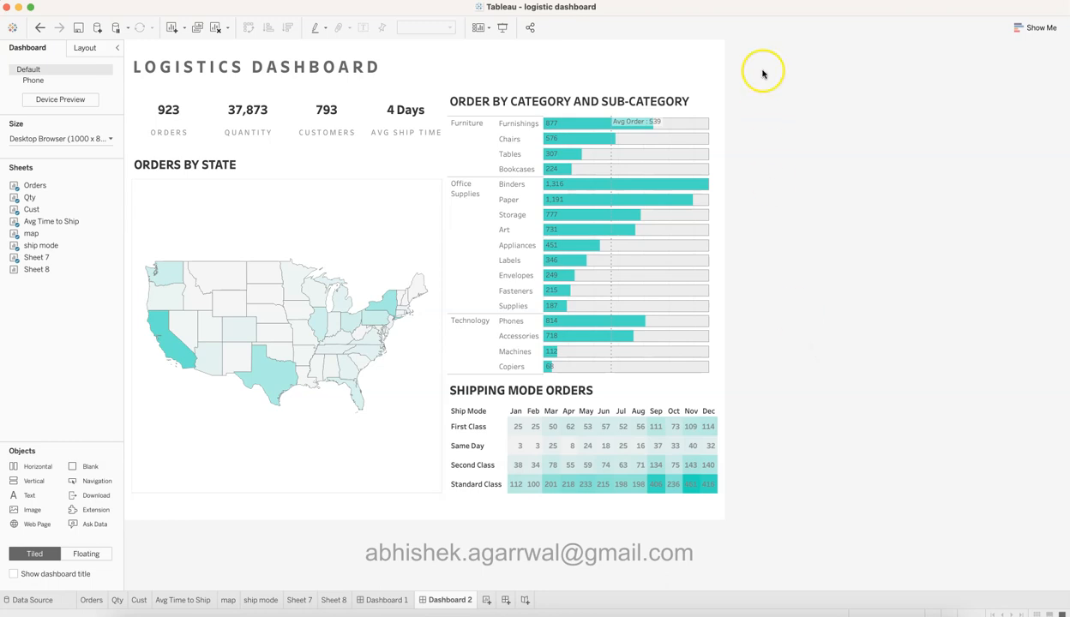
click(146, 122)
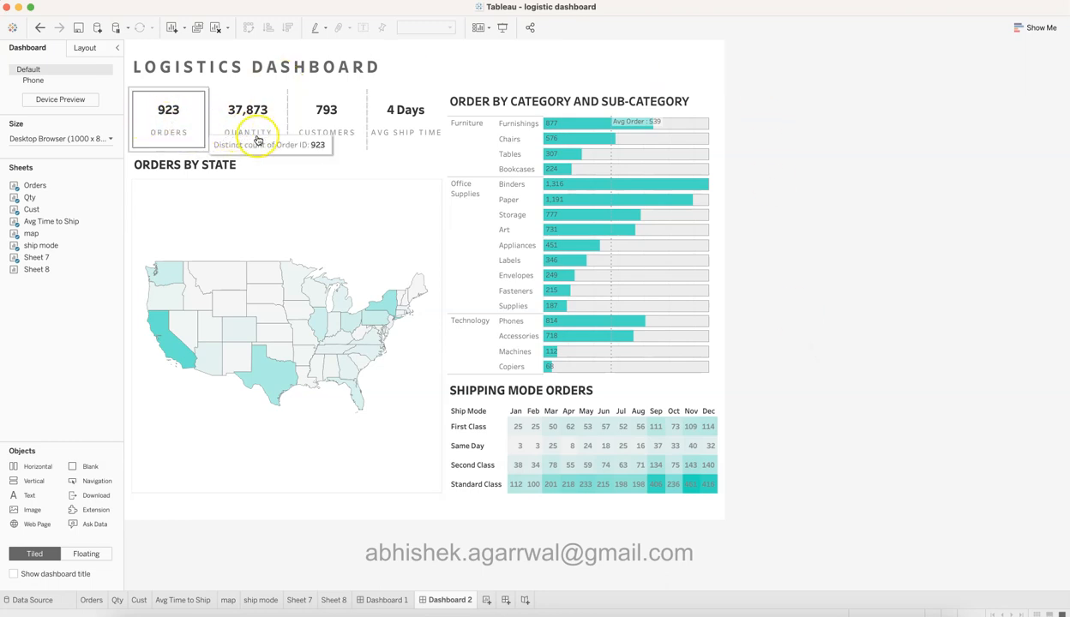
click(330, 120)
click(249, 121)
click(169, 120)
click(317, 277)
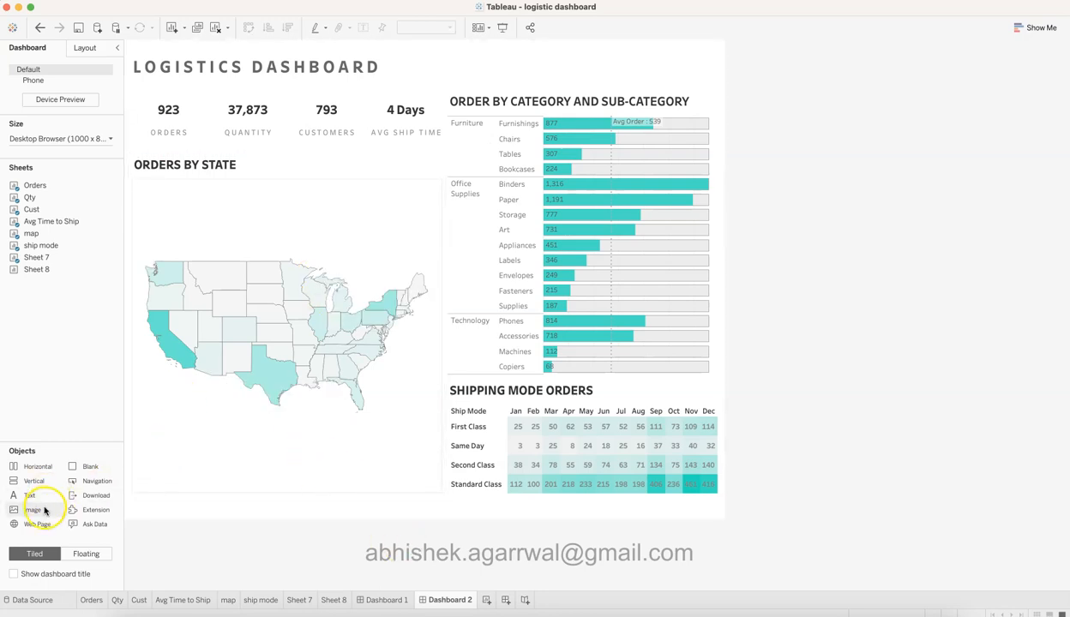
- Insert the image van for orders.png before the Orders KPI, with Fit Image and Center Image enabled
drag(29, 495, 159, 118)
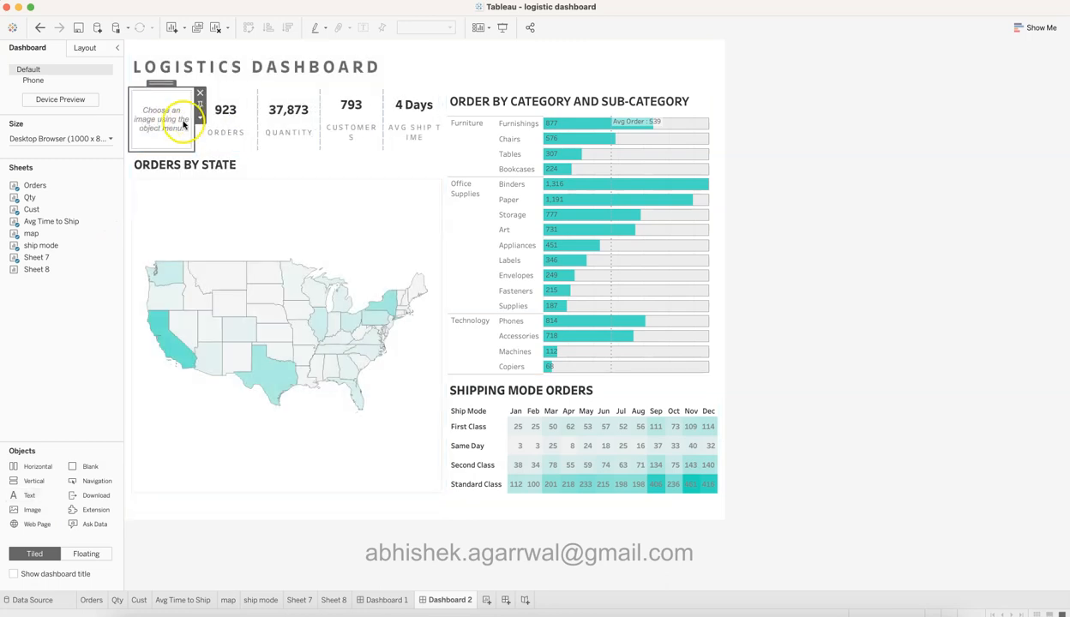
click(438, 301)
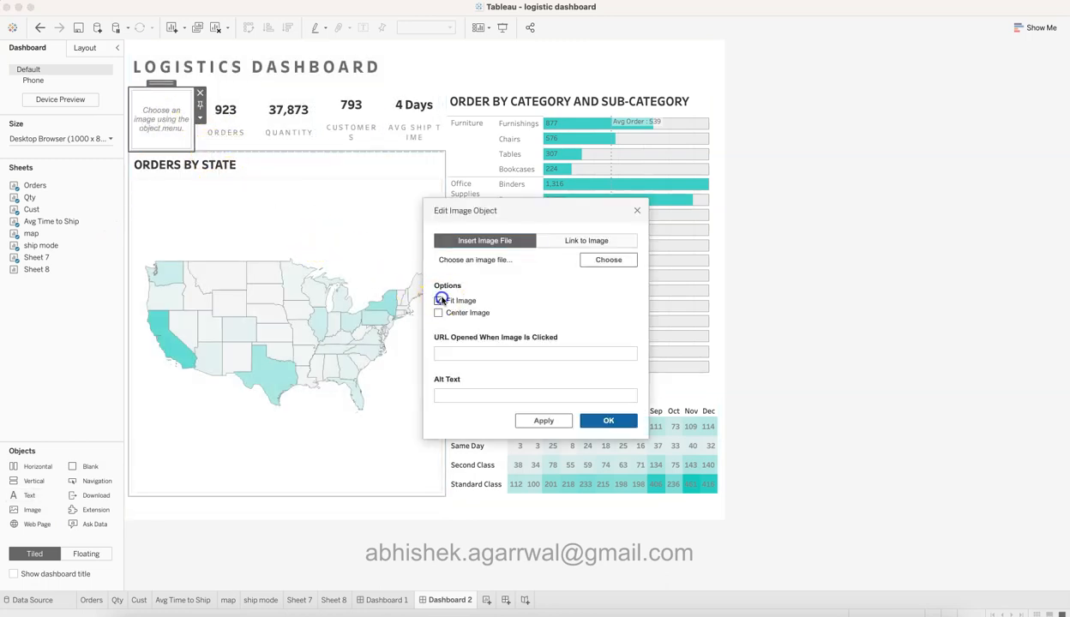
click(608, 263)
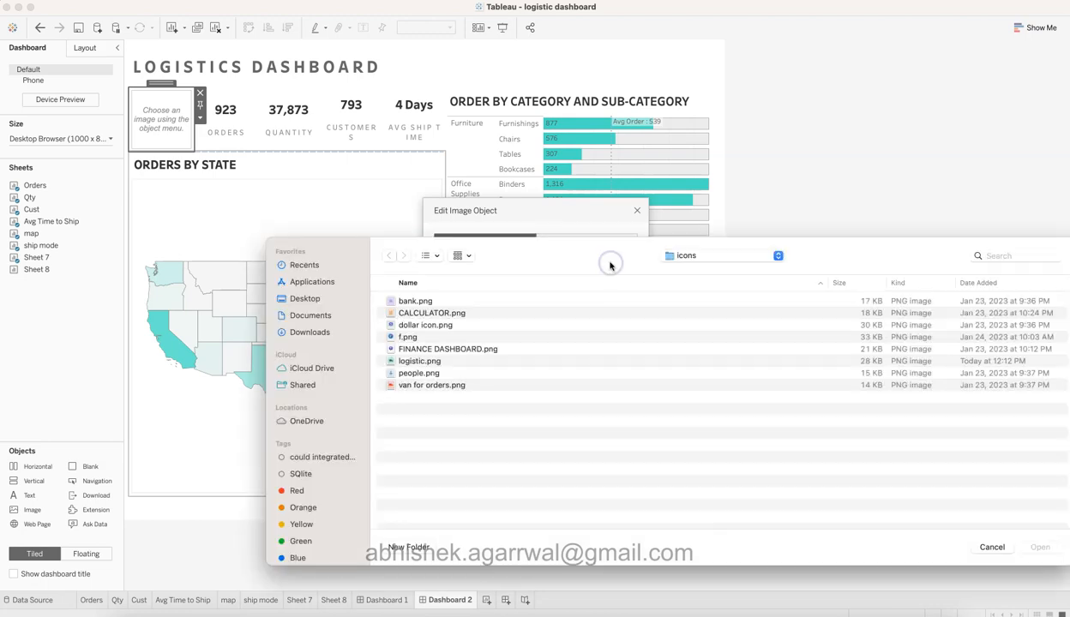
double_click(433, 385)
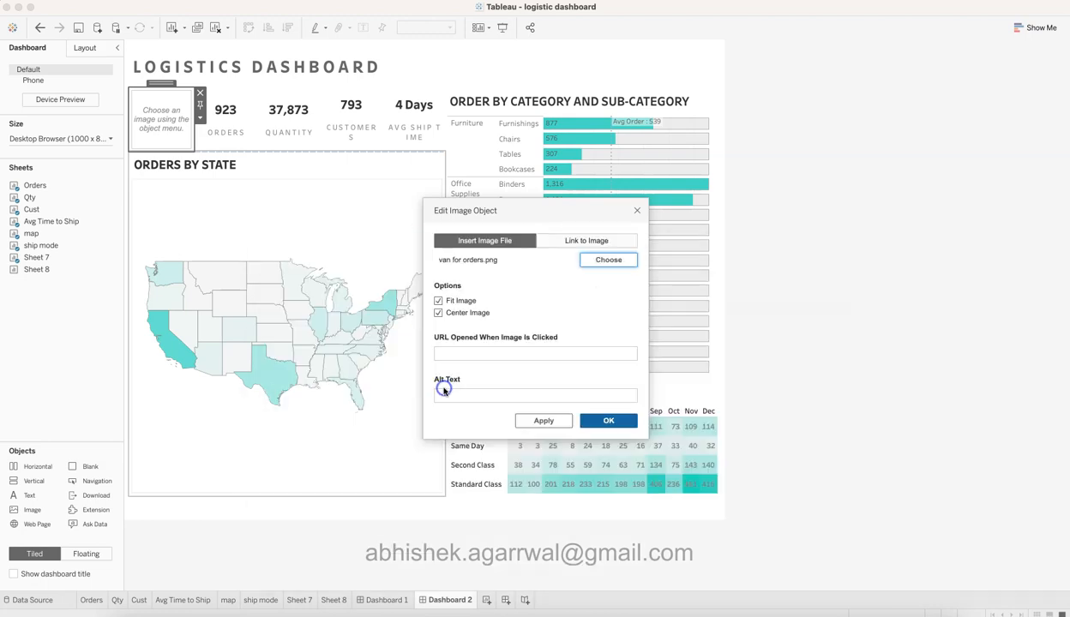
click(609, 420)
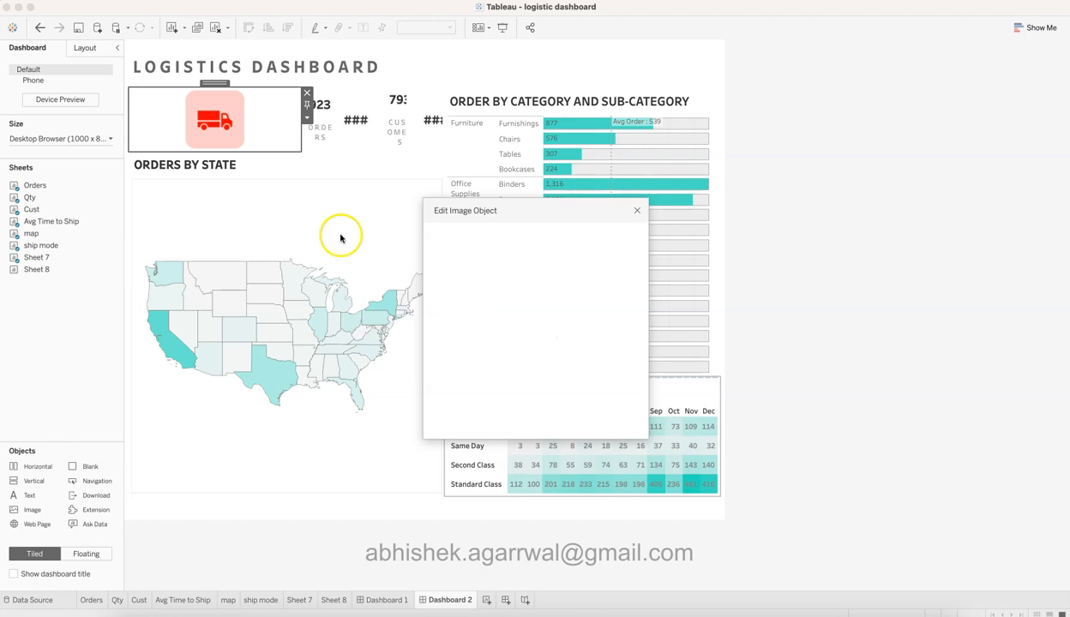
- Set the van image's width to 75 pixels
click(307, 118)
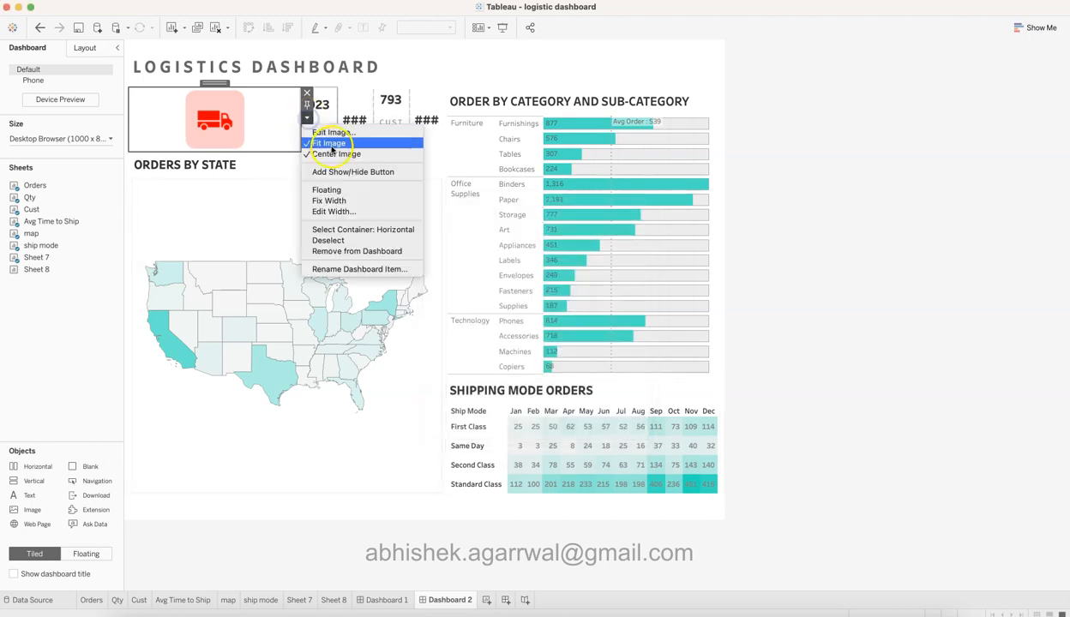
click(341, 212)
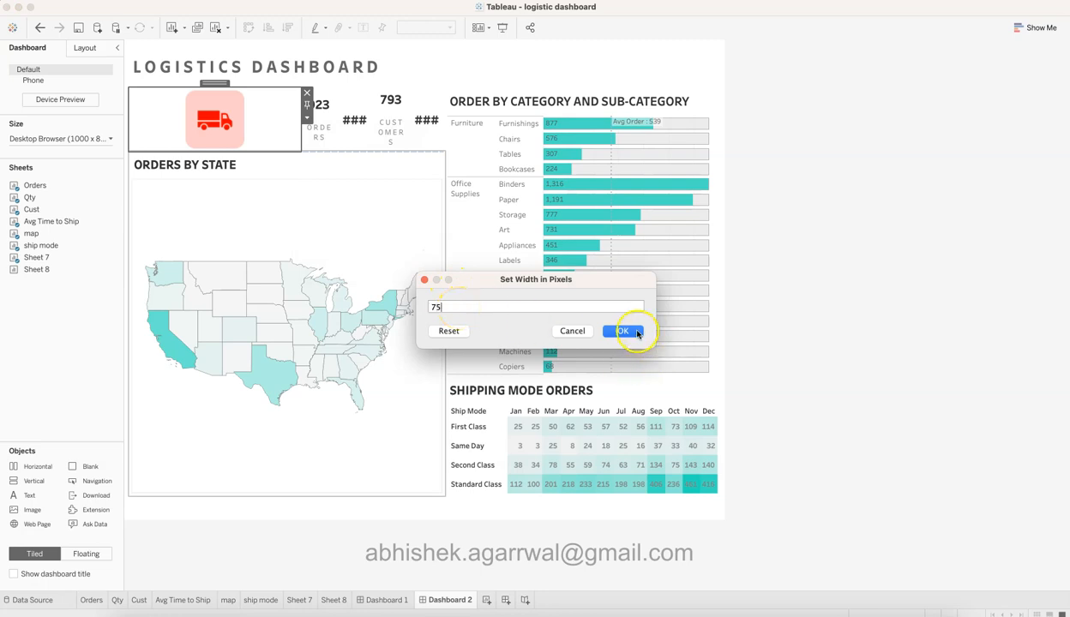
click(637, 333)
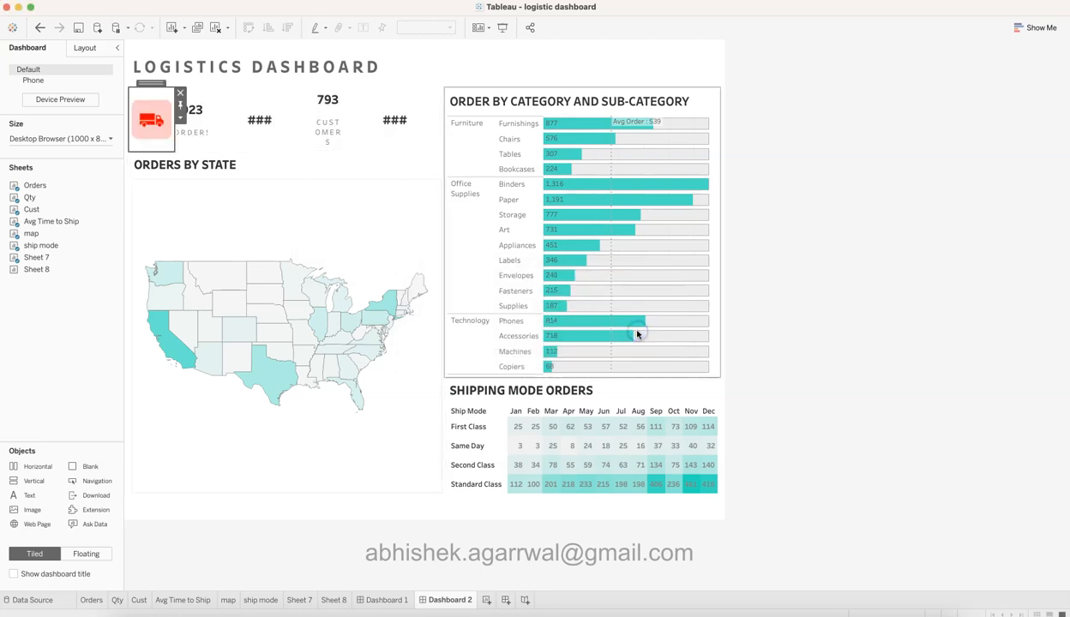
- Set the van image's width to 50 pixels
click(180, 118)
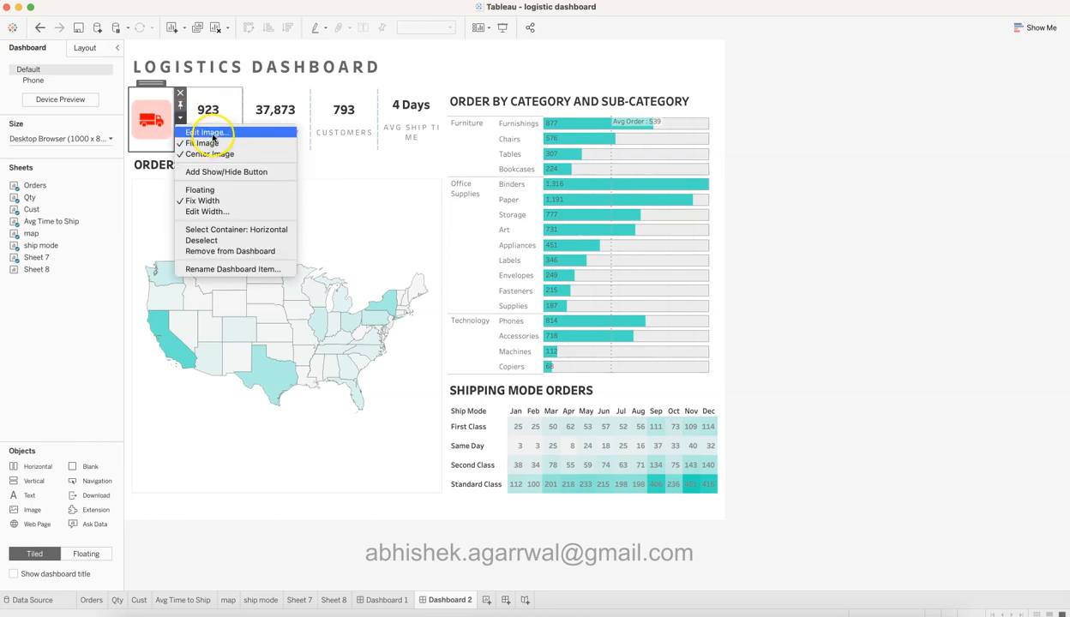
click(229, 213)
text(5)
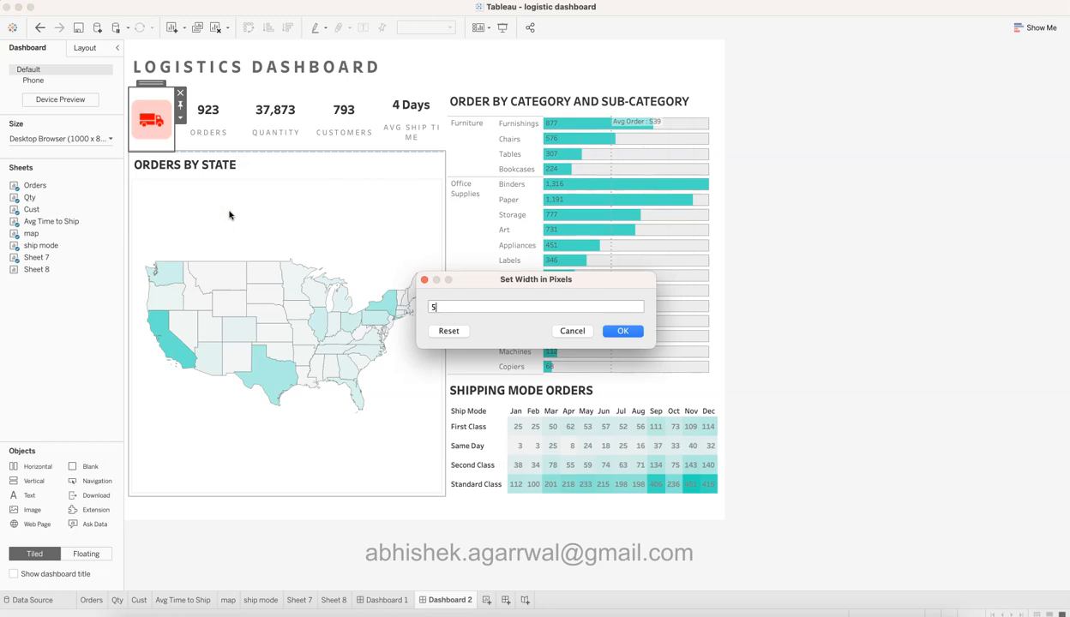
text(0)
key(Return)
click(793, 235)
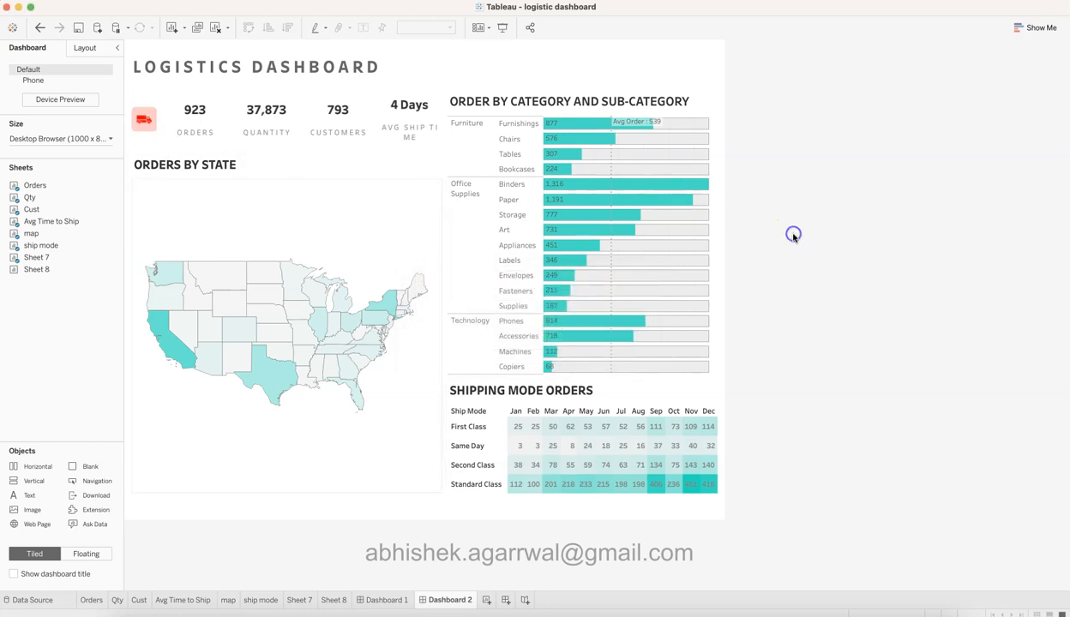
click(269, 390)
click(187, 200)
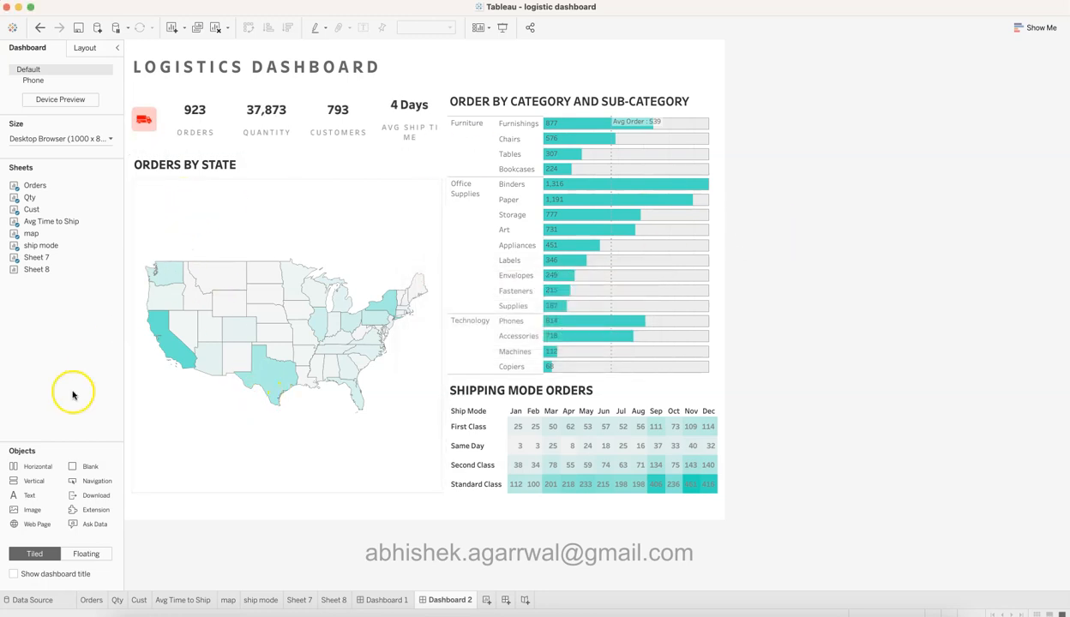
- Insert the image CALCULATOR.png before the Quantity KPI, with Fit Image and Center Image enabled
click(51, 511)
drag(50, 512, 235, 122)
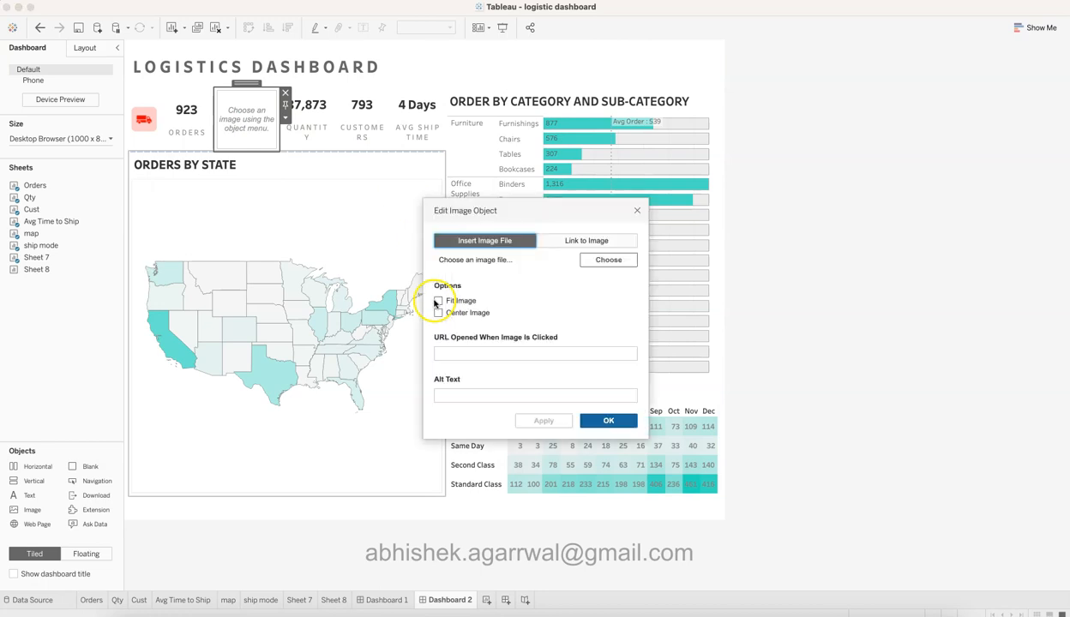
click(608, 260)
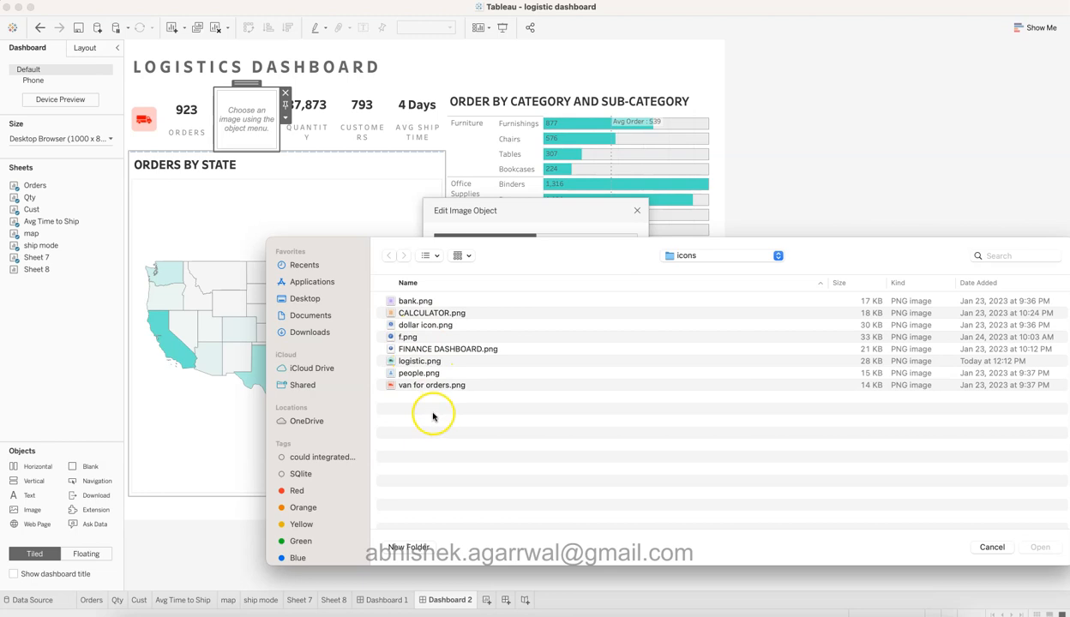
double_click(434, 314)
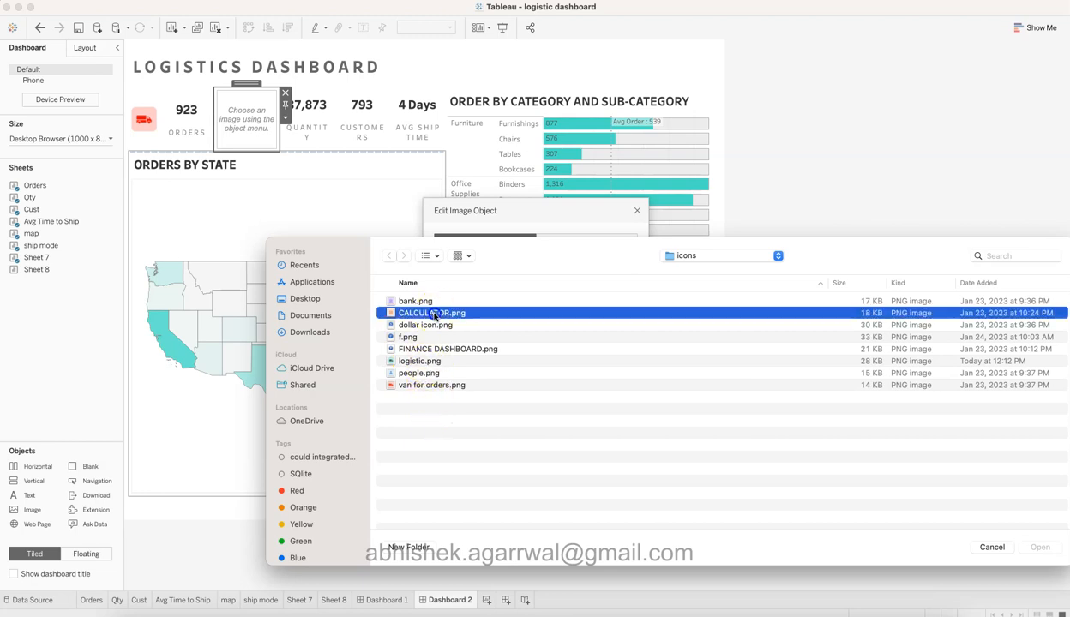
click(623, 421)
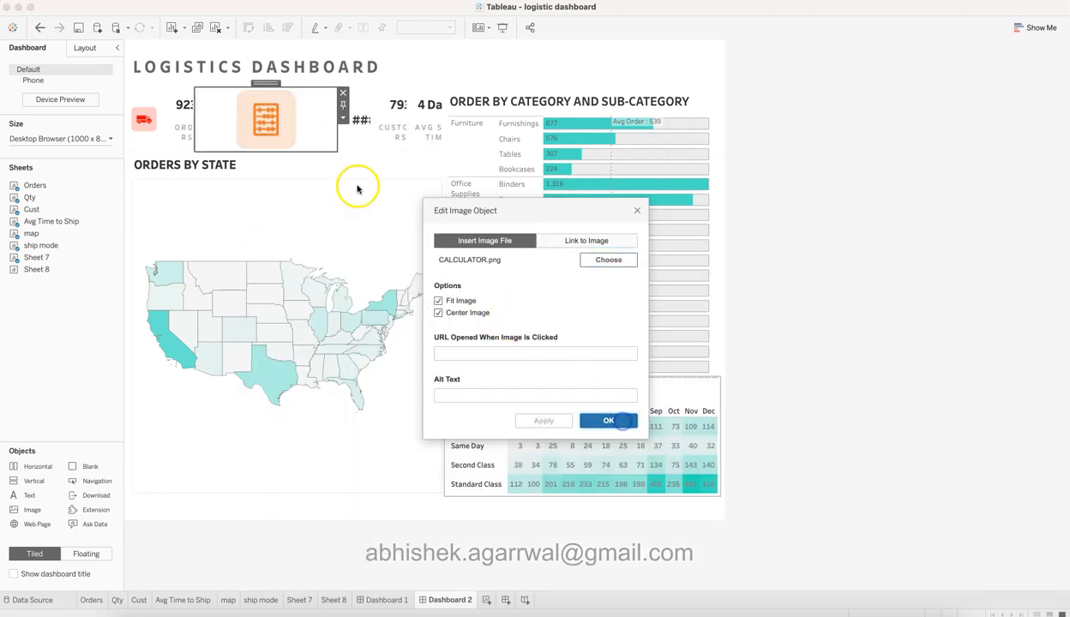
- Set the calculator image's width to 50 pixels
click(344, 121)
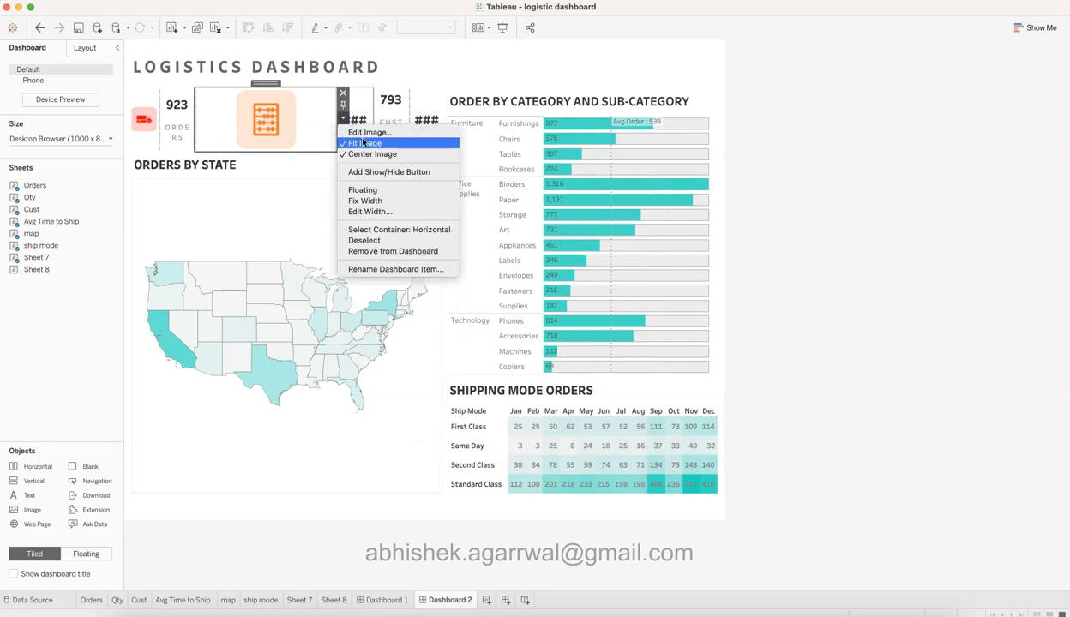
click(370, 211)
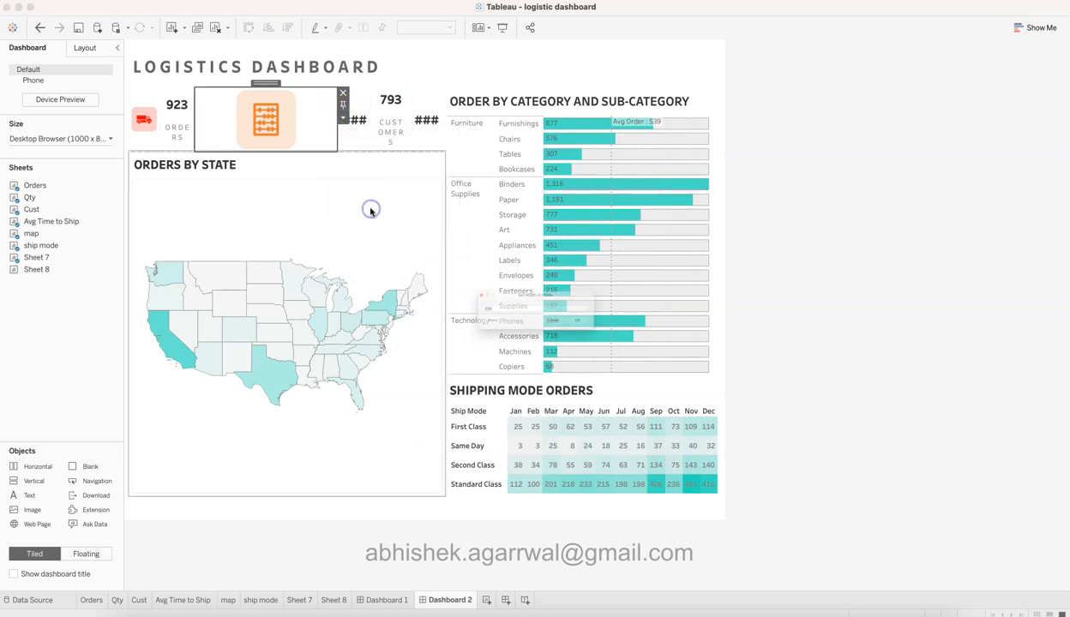
text(50)
key(Return)
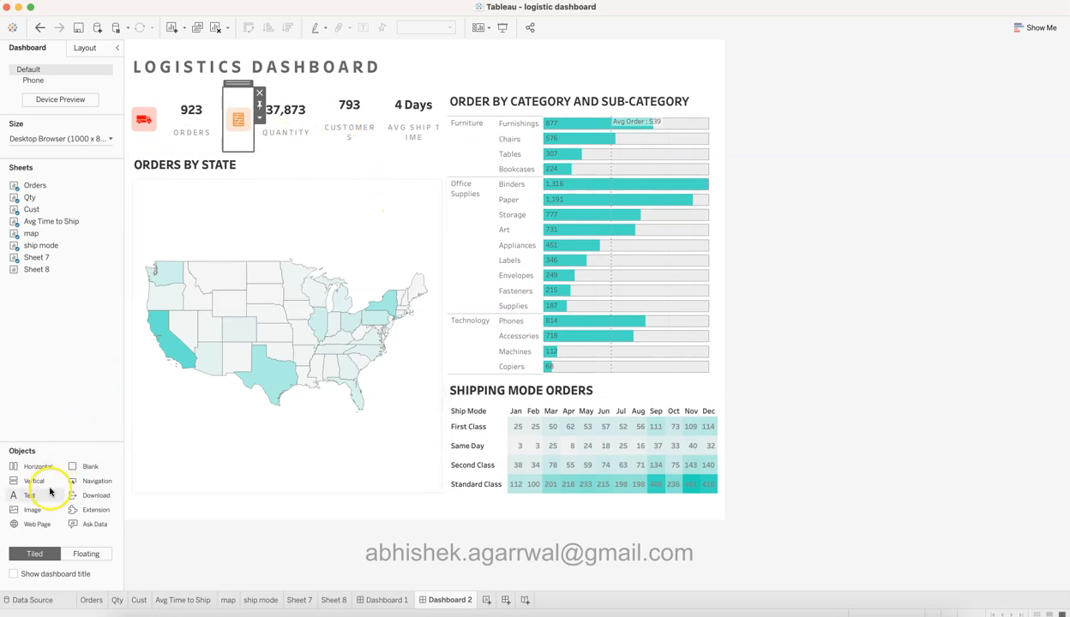
- Insert the image people.png before the Customers KPI, with Fit Image and Center Image enabled
drag(48, 499, 323, 119)
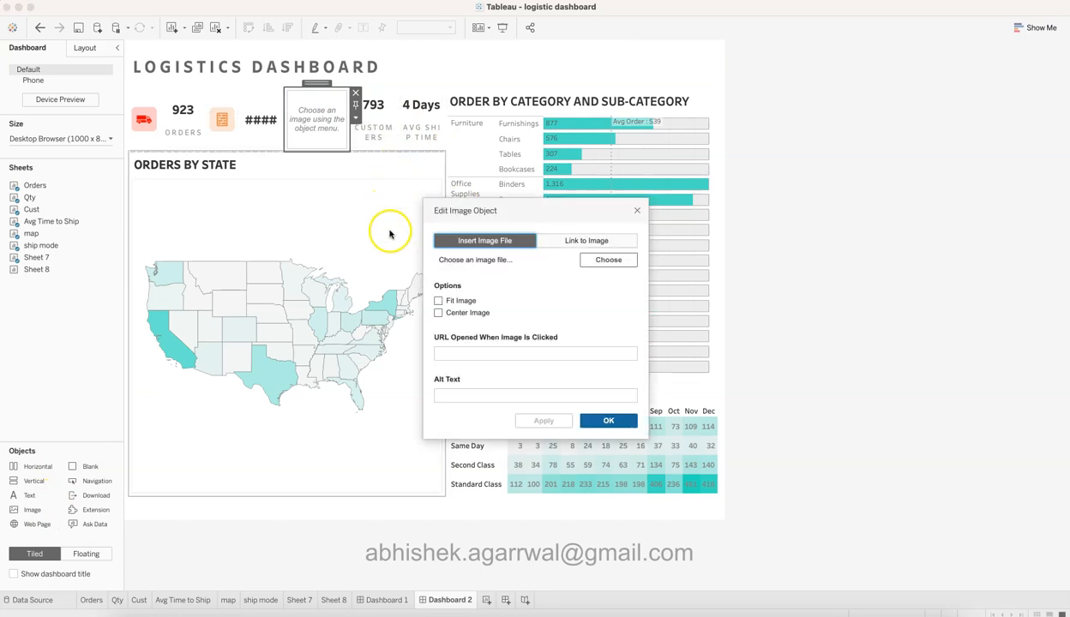
click(462, 301)
click(608, 259)
double_click(420, 374)
click(600, 421)
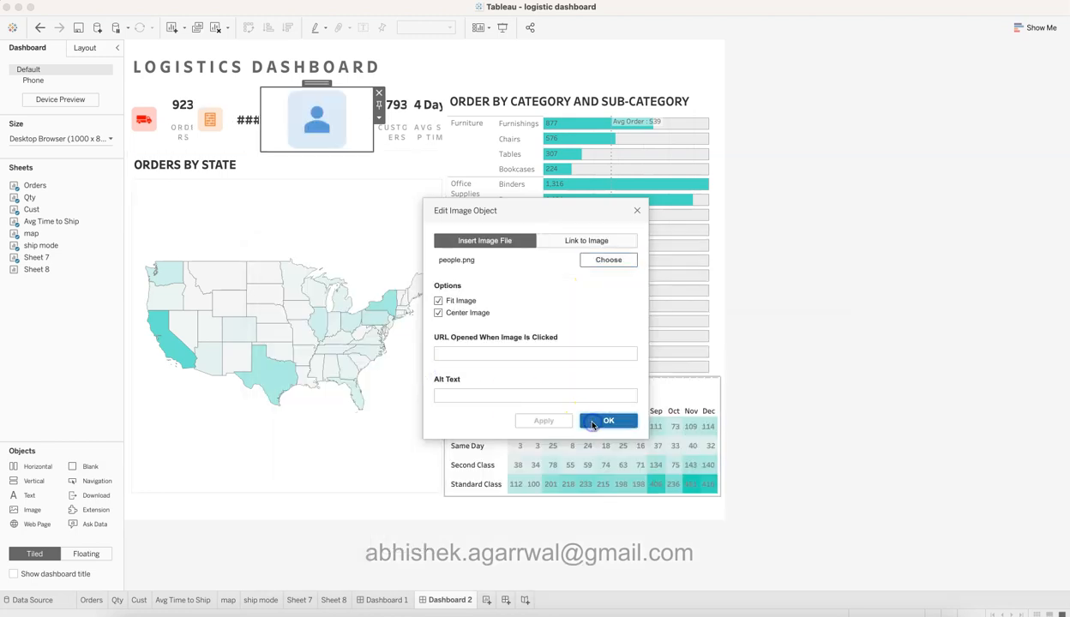
- Set the people image's width to 50 pixels
click(380, 120)
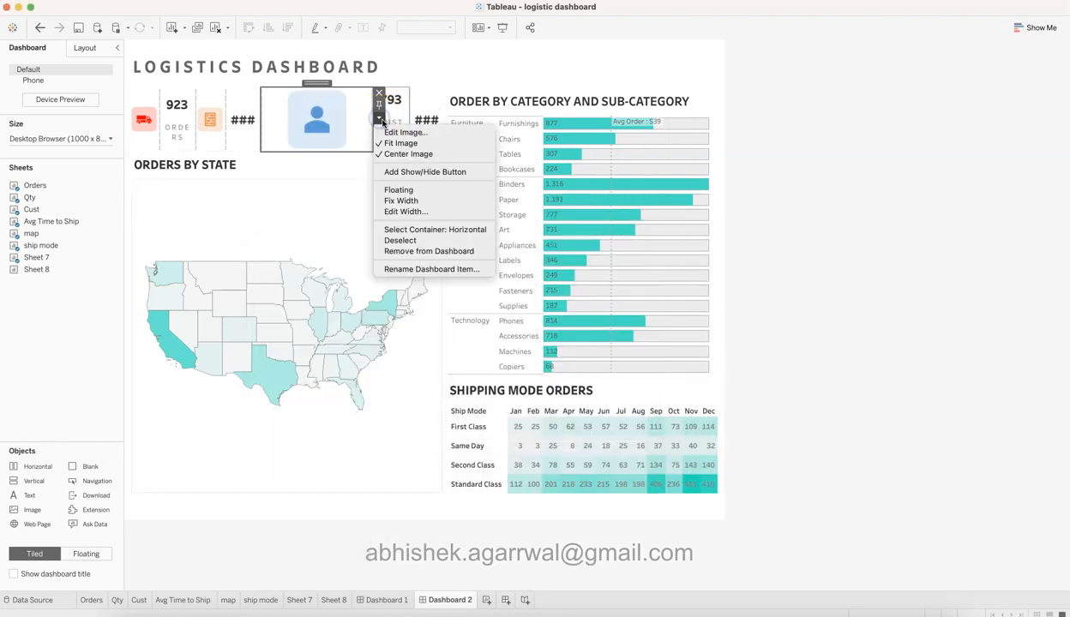
click(421, 214)
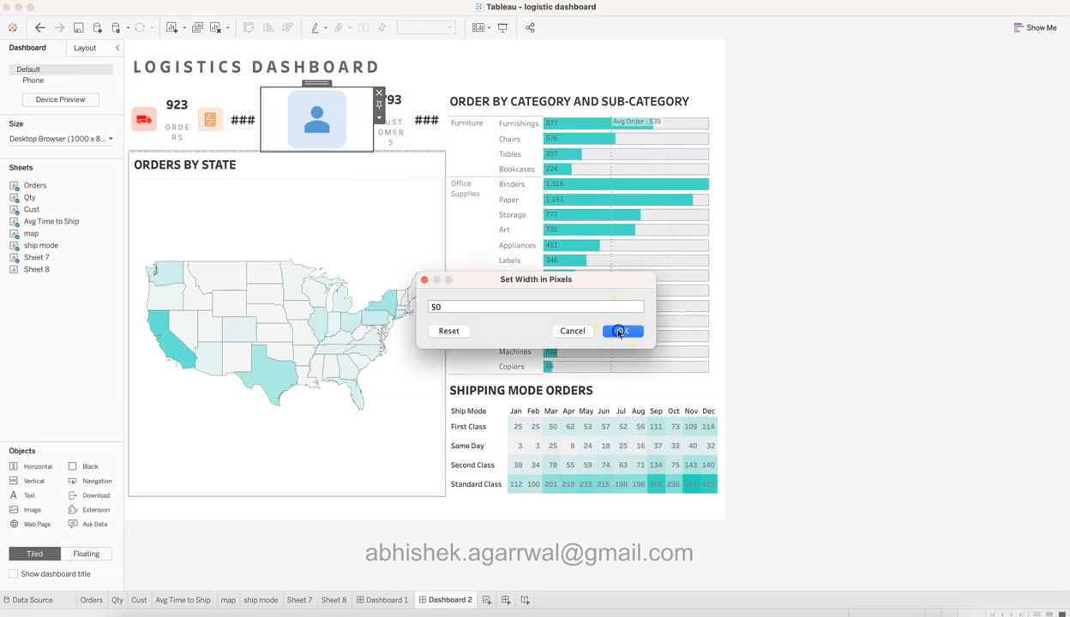
click(620, 332)
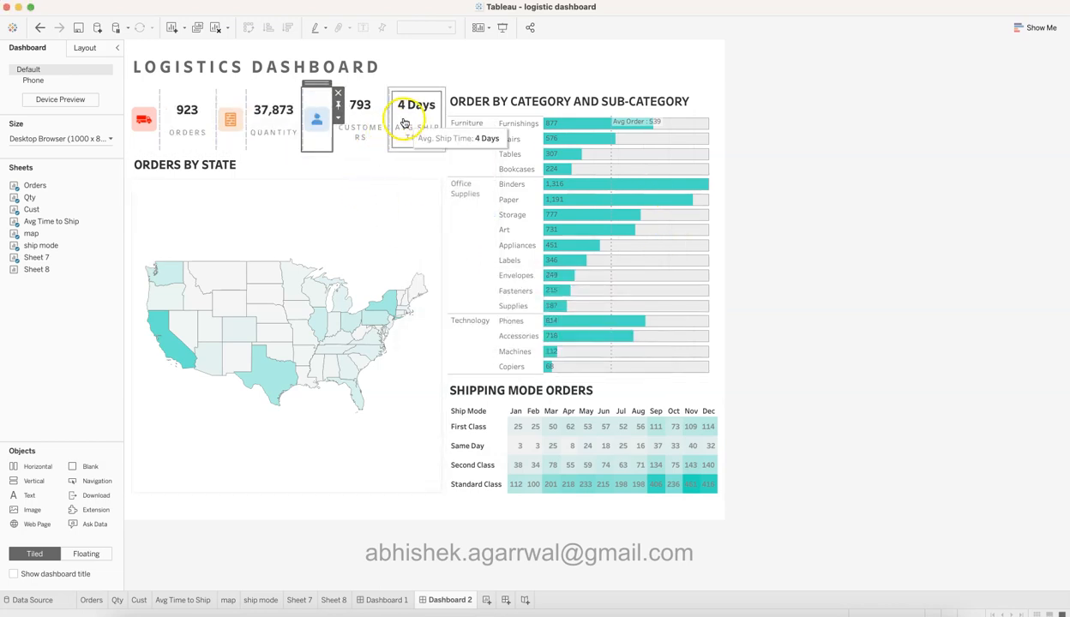
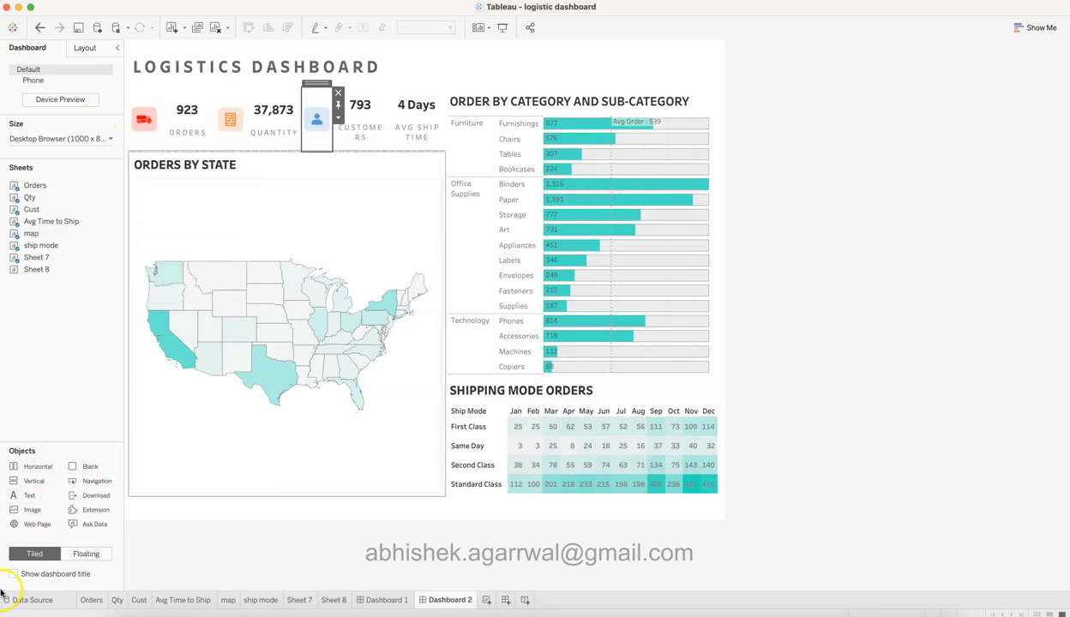
- Insert the image logistic.png before the Avg Ship Time KPI, with Fit Image and Center Image enabled
drag(51, 486, 394, 109)
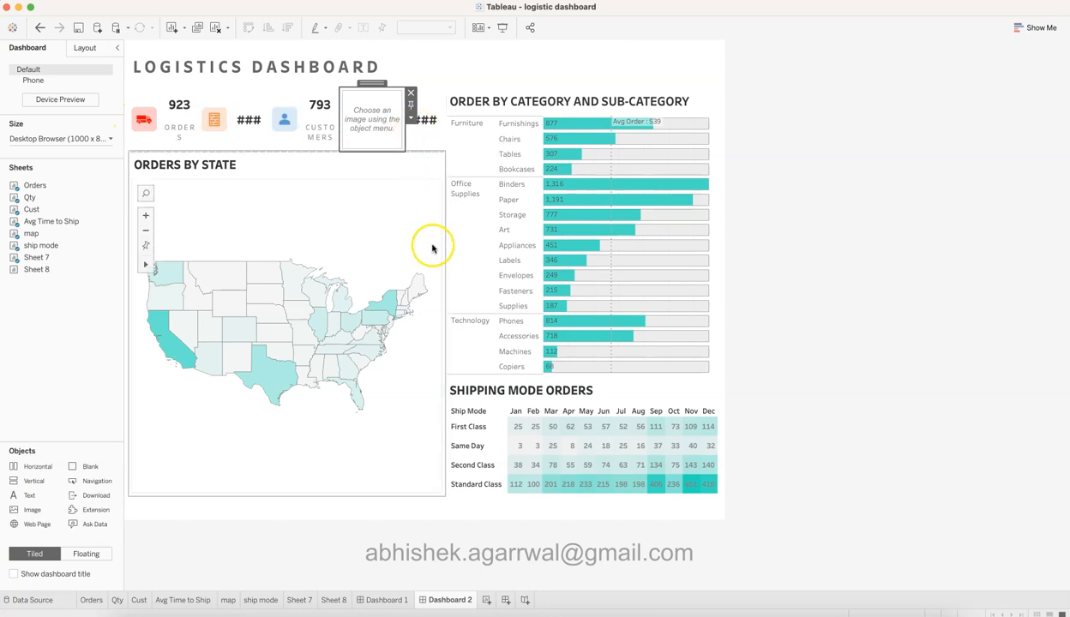
click(454, 303)
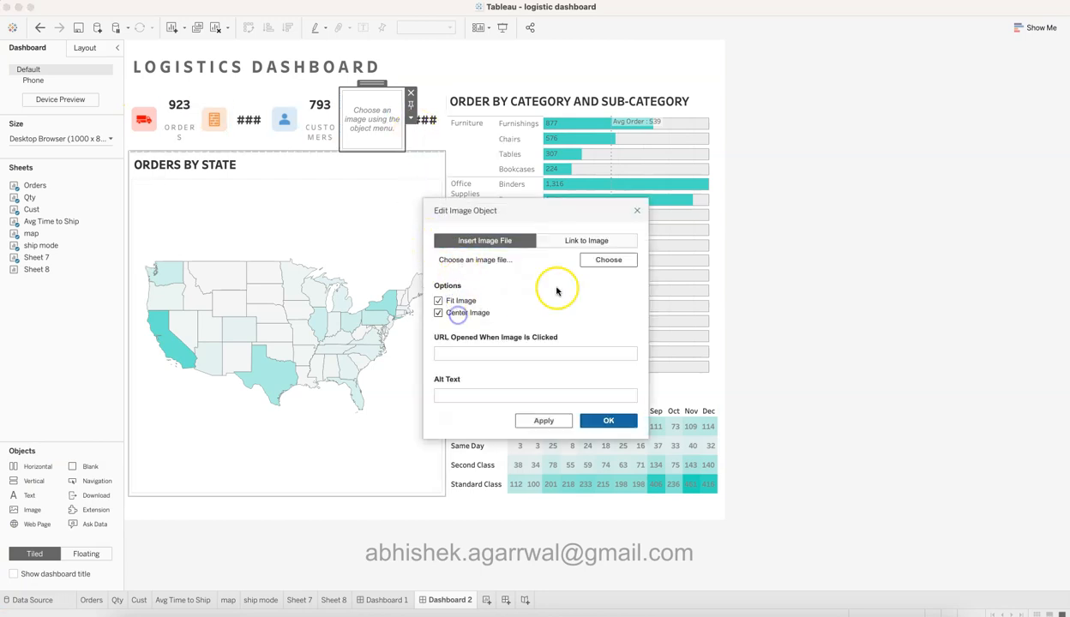
click(597, 258)
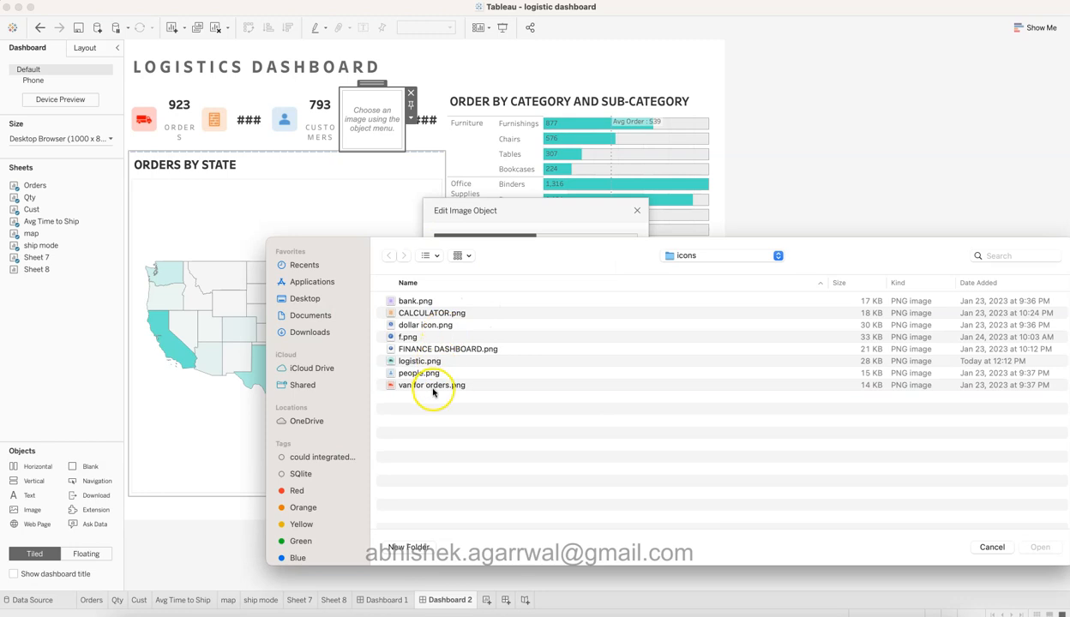
double_click(418, 361)
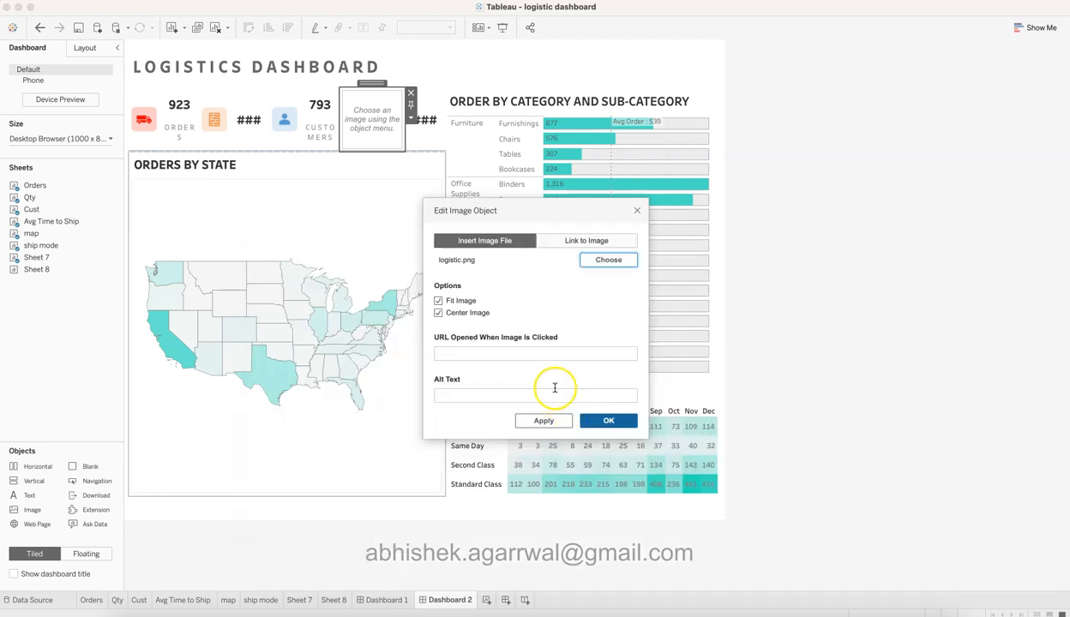
click(606, 421)
- Set the logistic image to the same pixel width as the other KPI icons
click(415, 120)
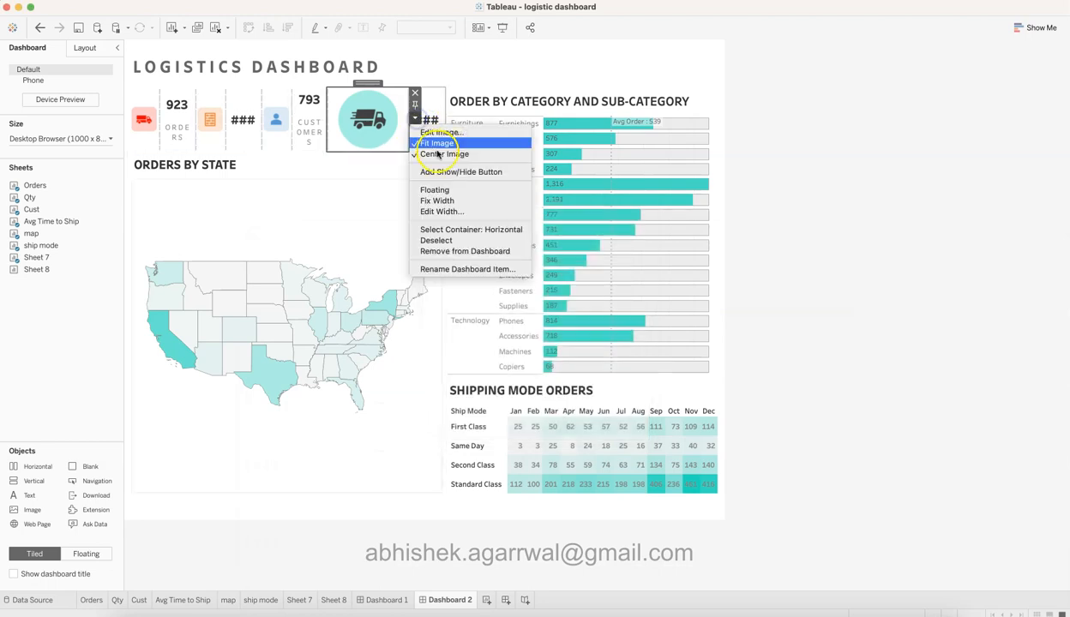
click(454, 211)
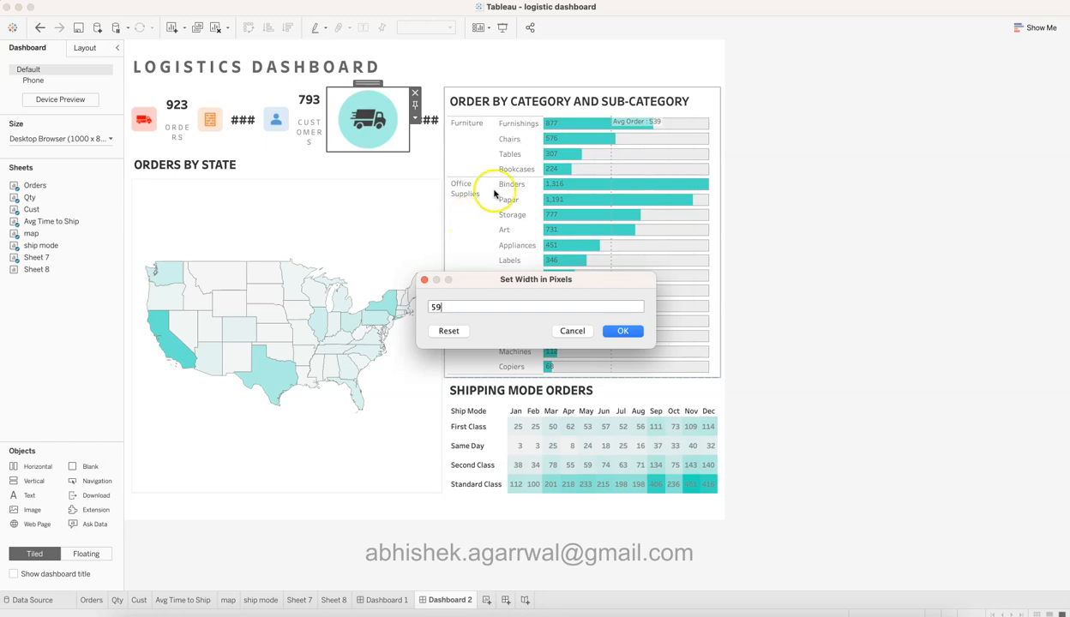
click(618, 330)
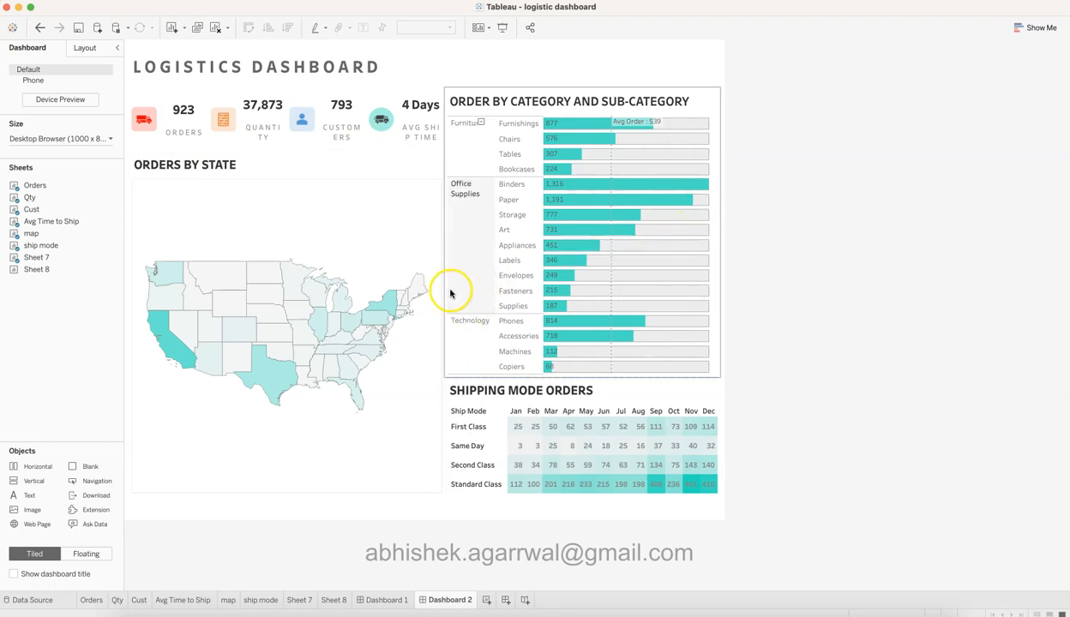
- Widen the container holding the KPIs and map, and set the dashboard to a custom fixed size of 1200 x 800 px
drag(450, 293, 505, 291)
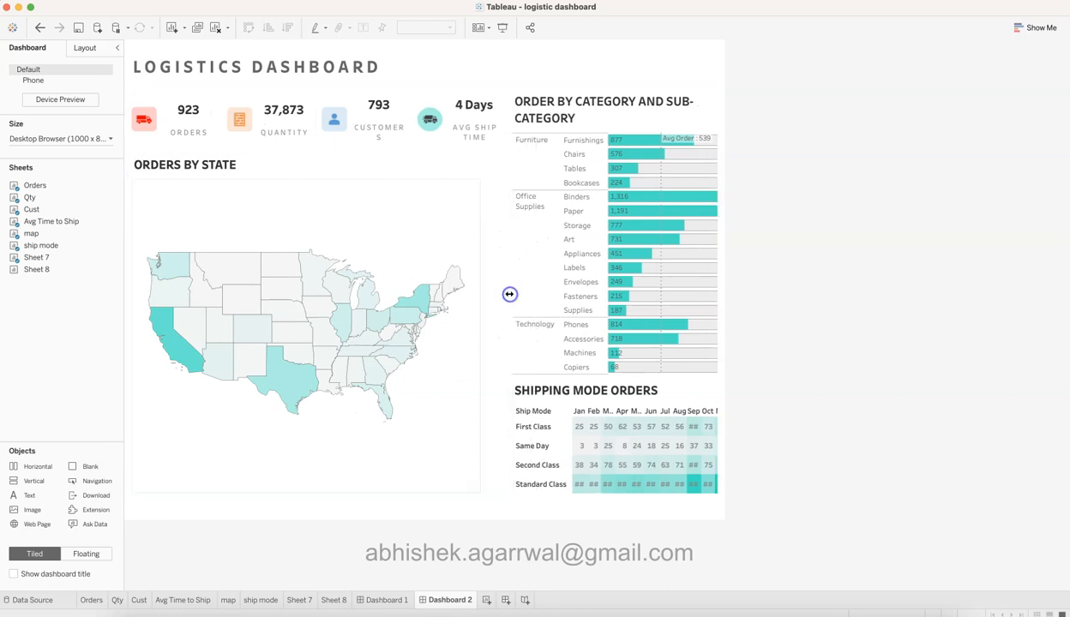
click(110, 140)
click(60, 207)
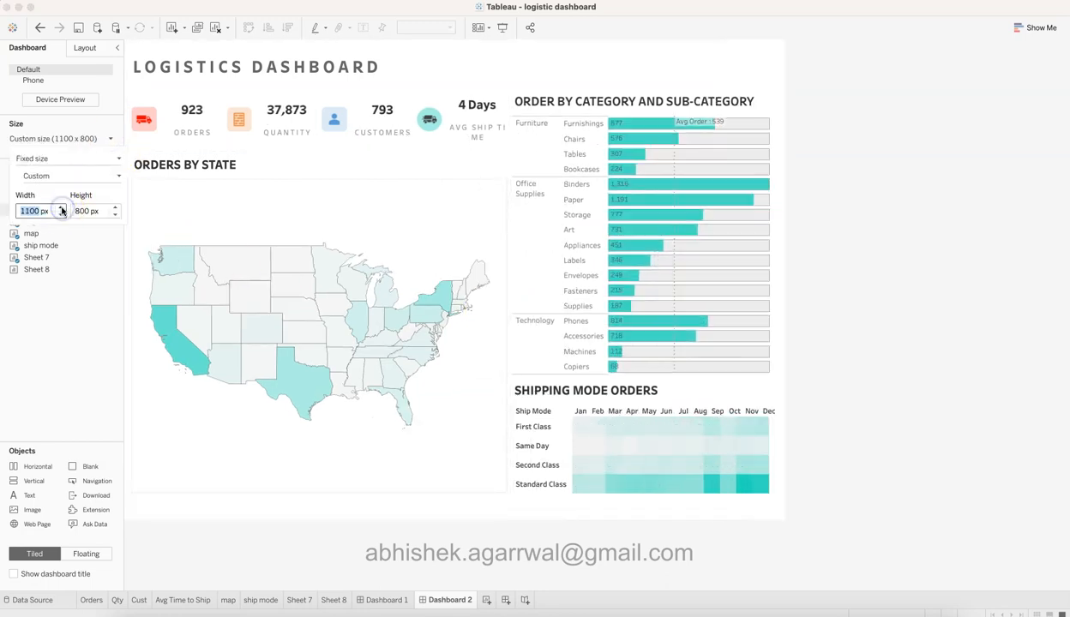
click(61, 207)
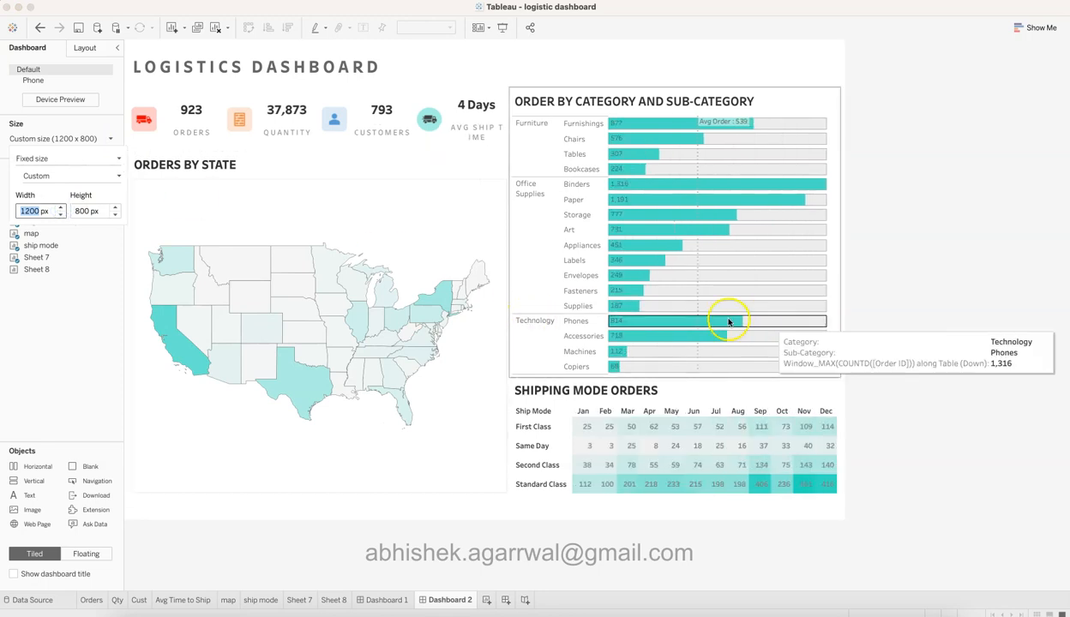
- Widen the KPI and map container further until the Avg Ship Time label fits on one line
click(510, 314)
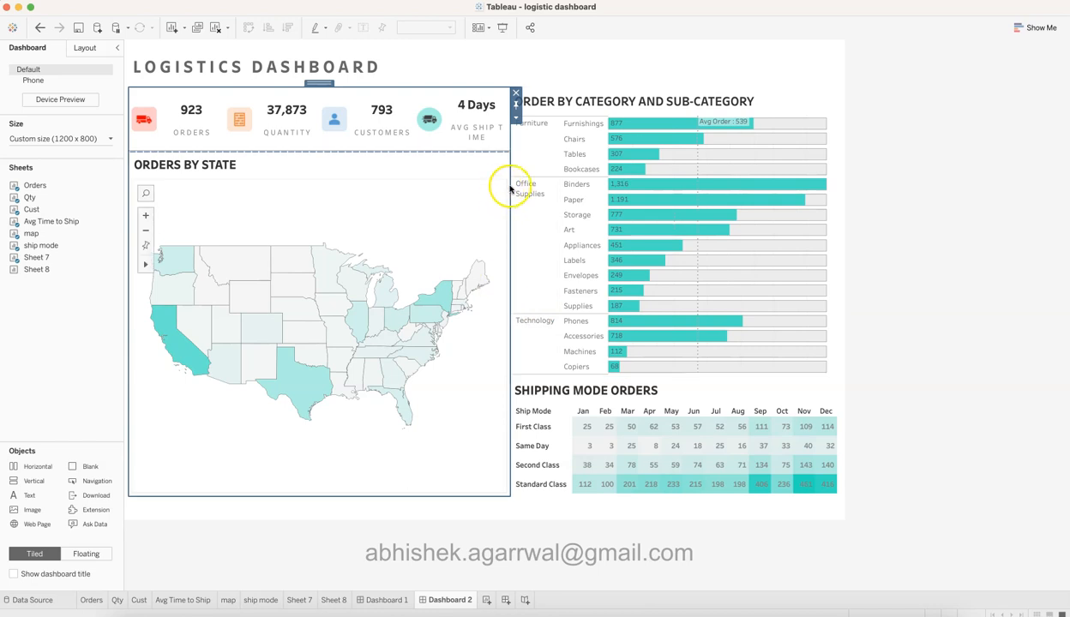
drag(509, 183, 560, 184)
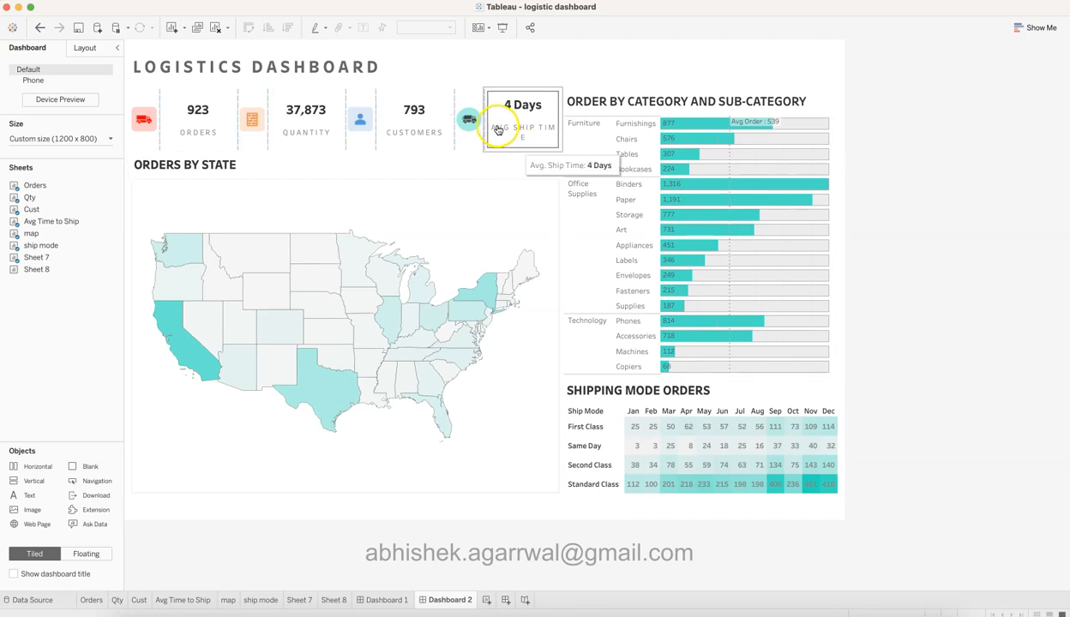
drag(561, 222, 576, 222)
click(576, 223)
click(993, 210)
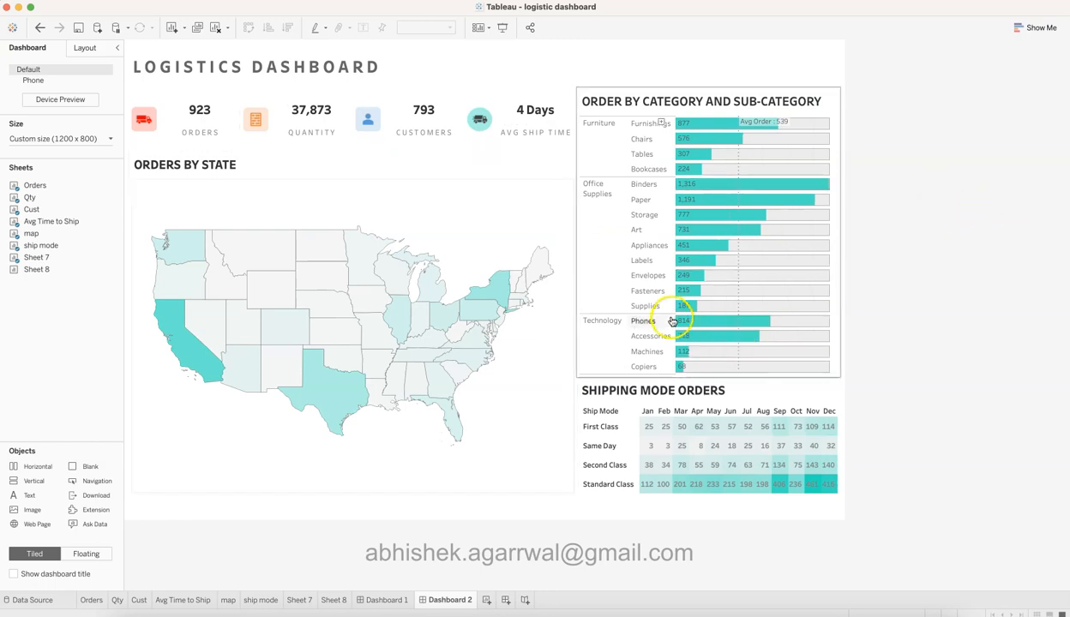
- Examine the finished layout and background on Dashboard 1, and return to Dashboard 2
click(385, 600)
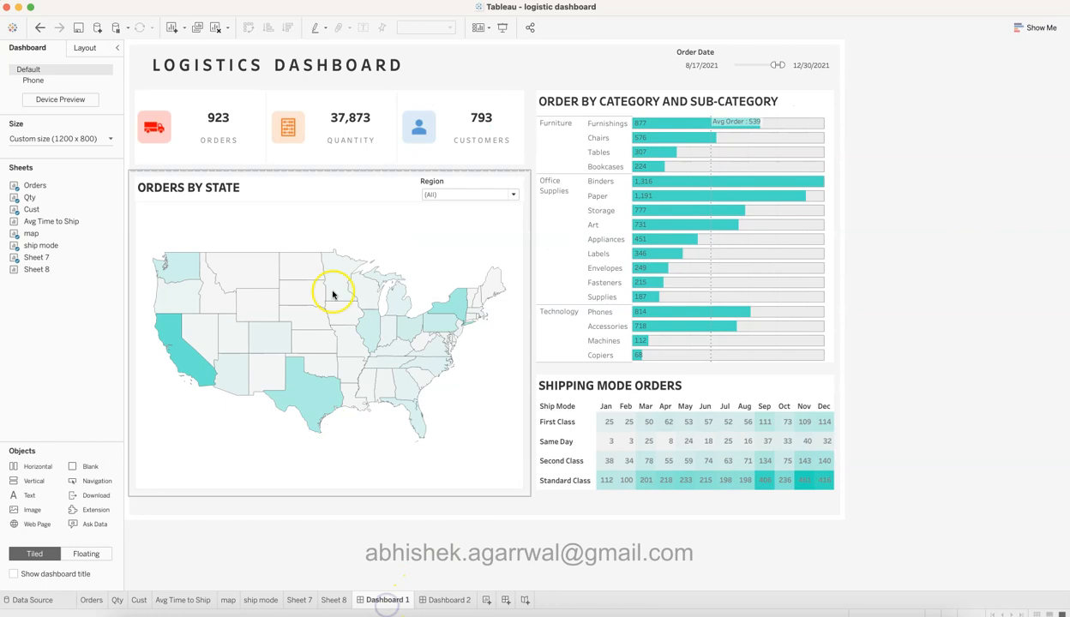
click(942, 404)
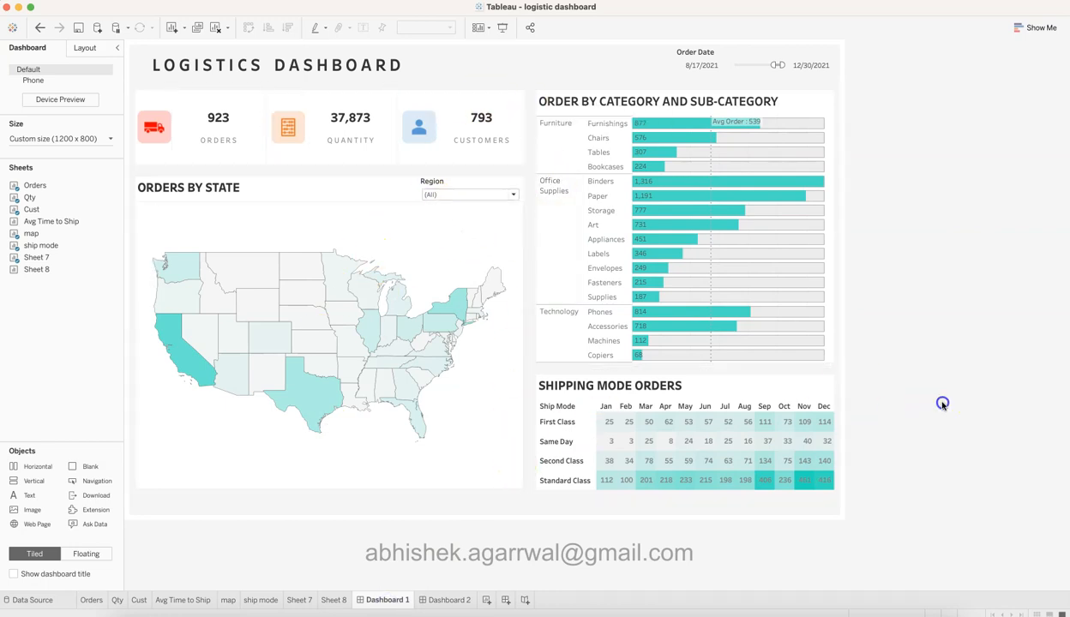
click(450, 600)
- Give the outermost Tiled container of Dashboard 2 a light gray background with 70% opacity
click(840, 44)
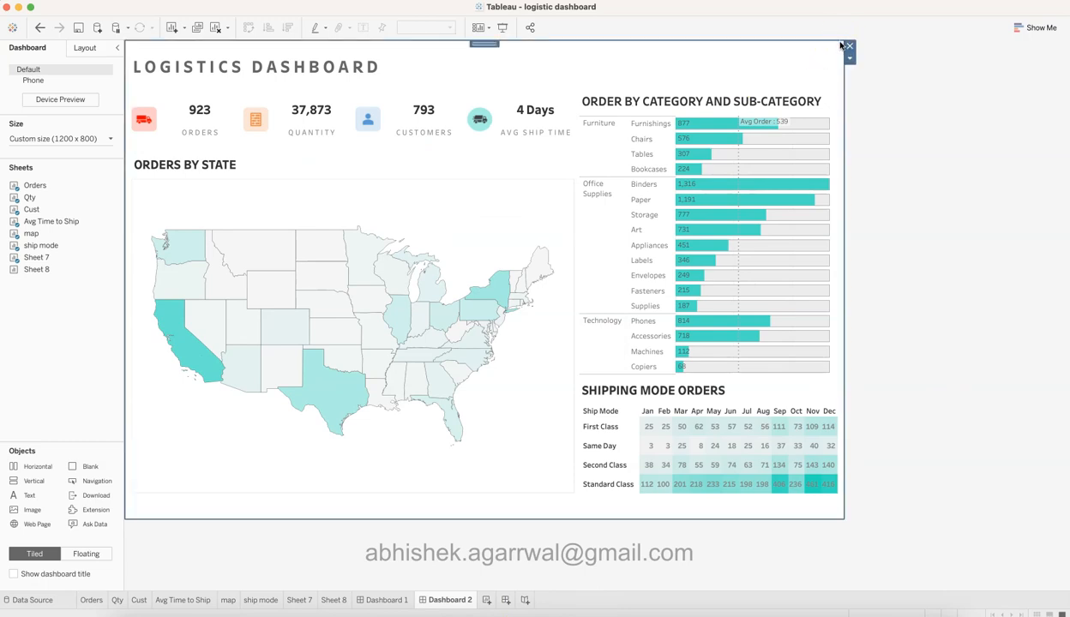
click(888, 95)
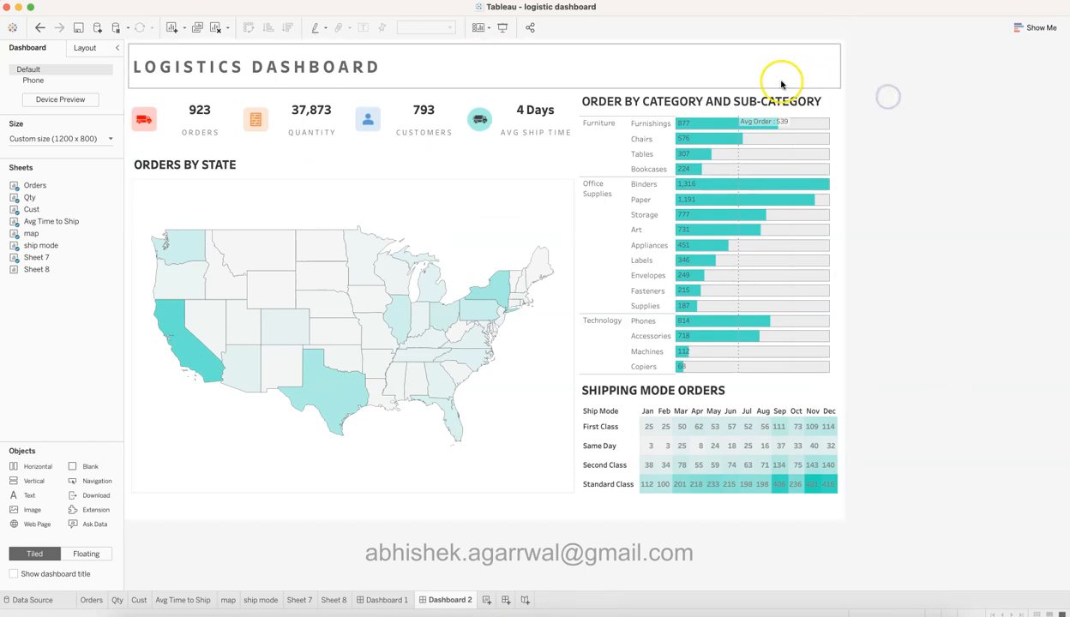
click(822, 44)
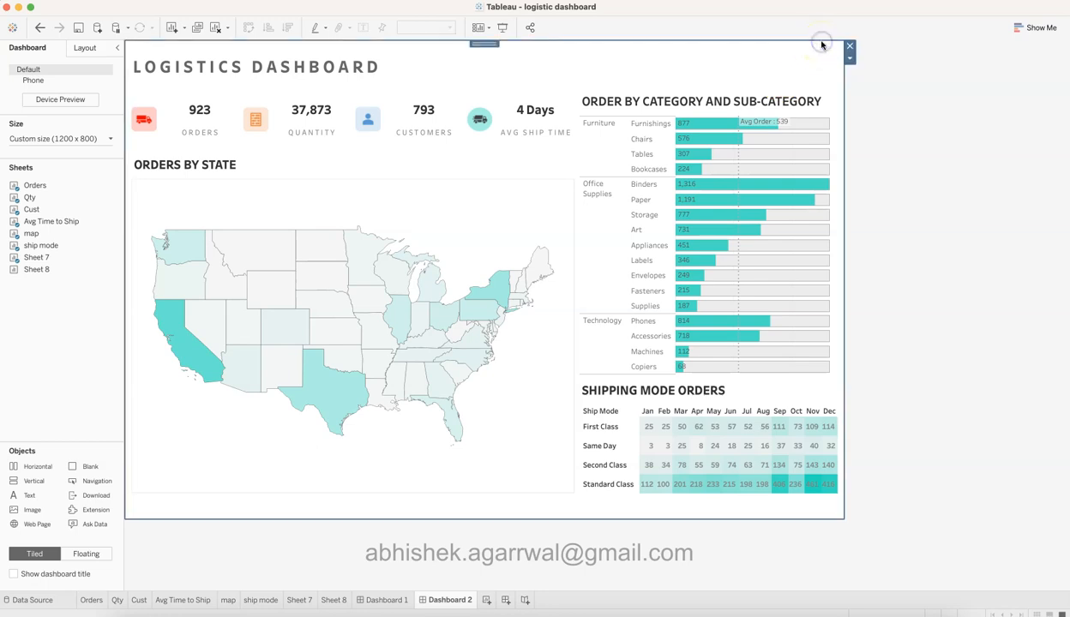
click(101, 47)
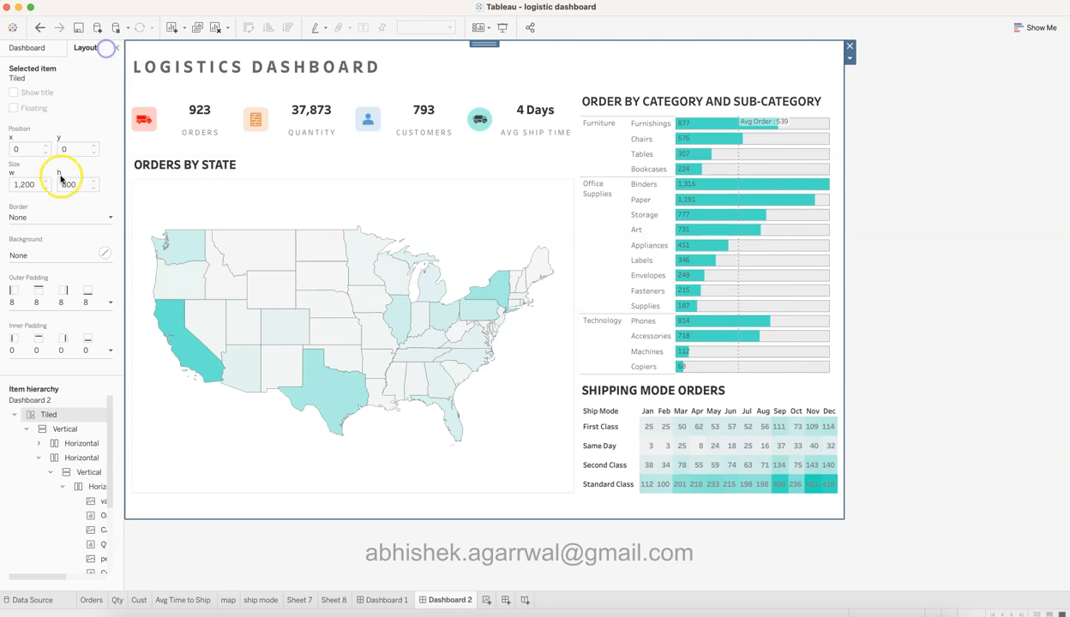
click(104, 255)
click(31, 308)
click(72, 418)
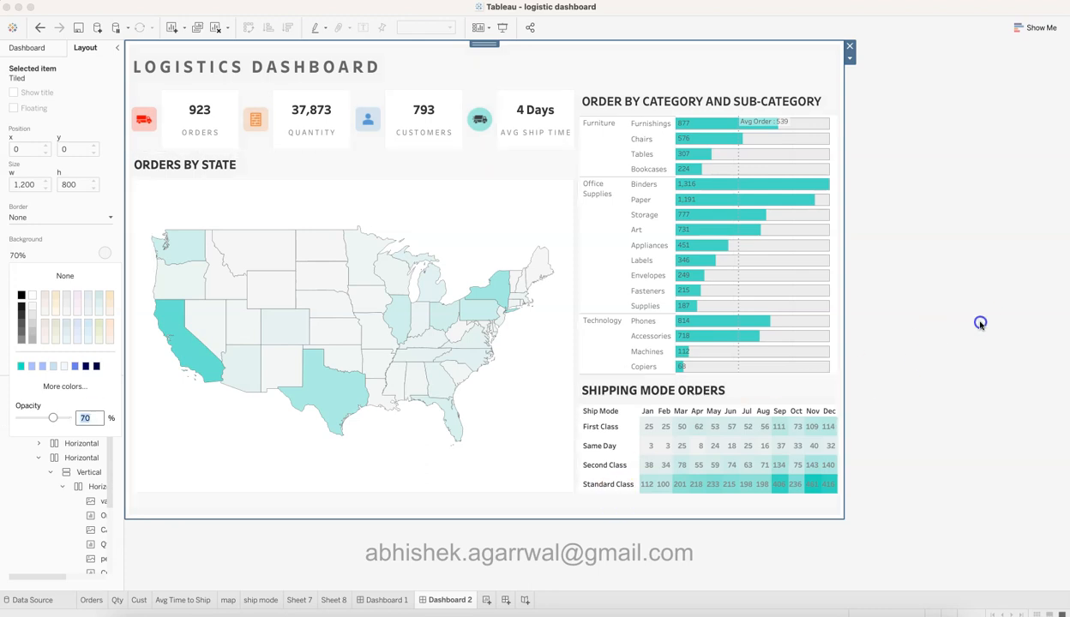
click(979, 324)
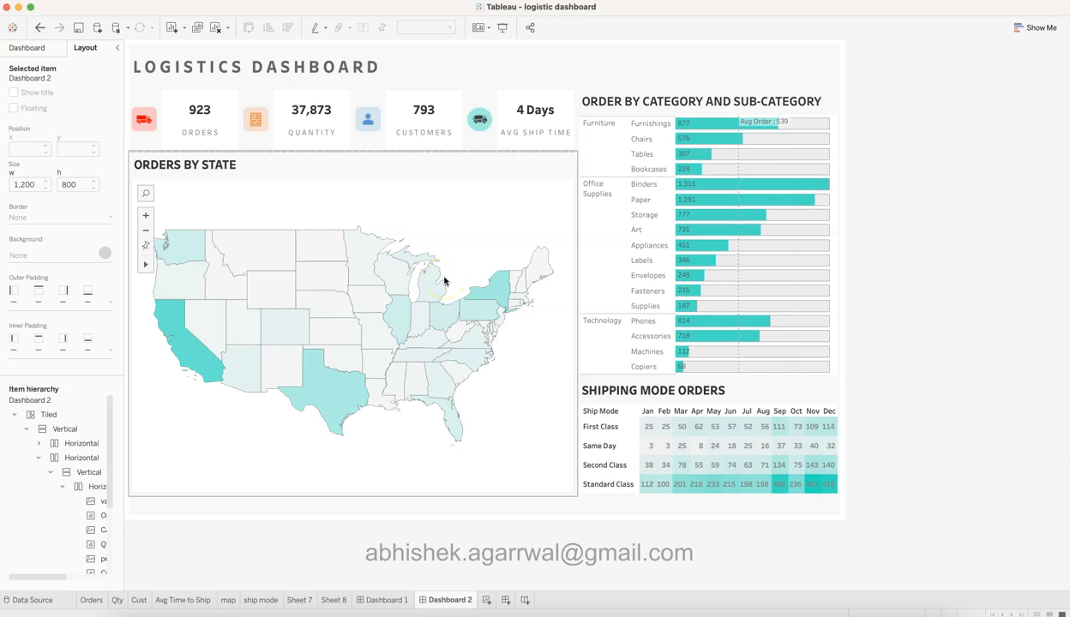
- Recolor the LOGISTICS DASHBOARD title text to a darker, near-black shade
double_click(349, 72)
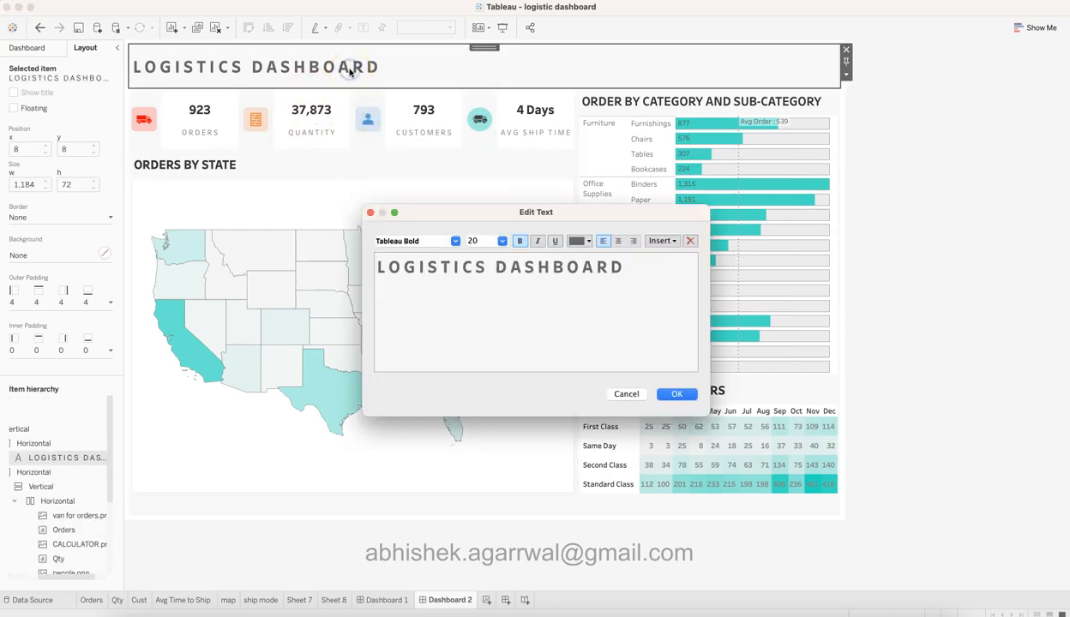
key(super+a)
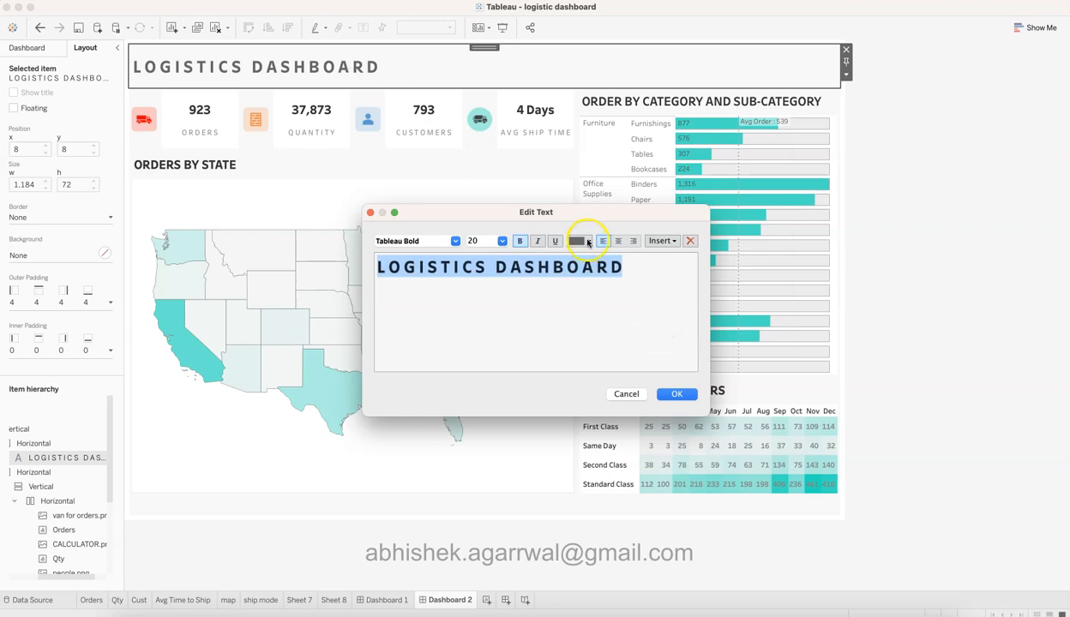
click(588, 243)
click(576, 274)
click(698, 398)
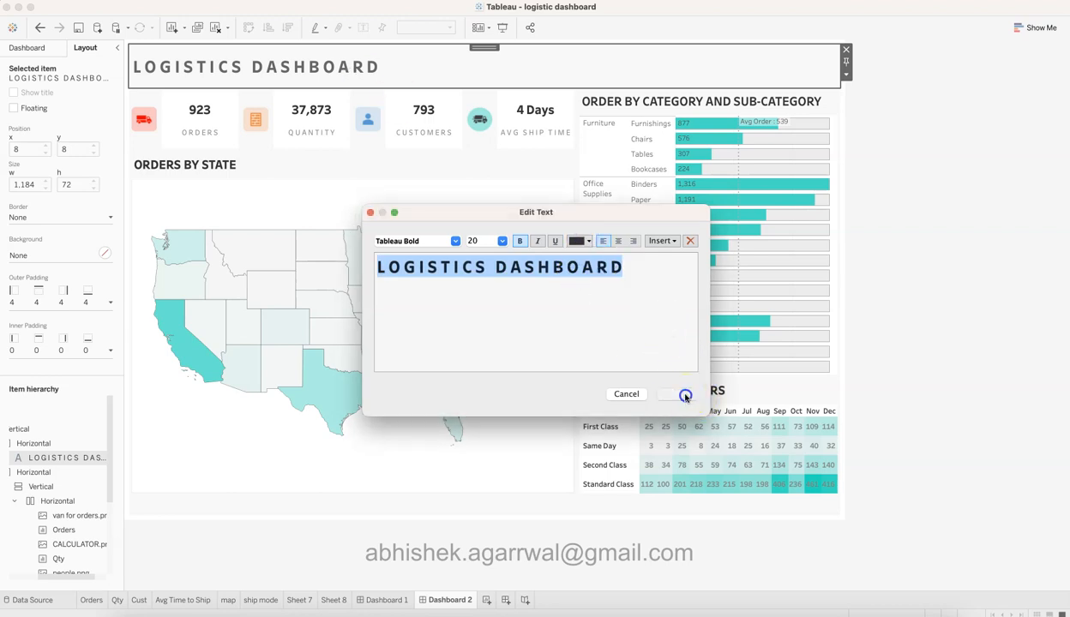
click(1010, 281)
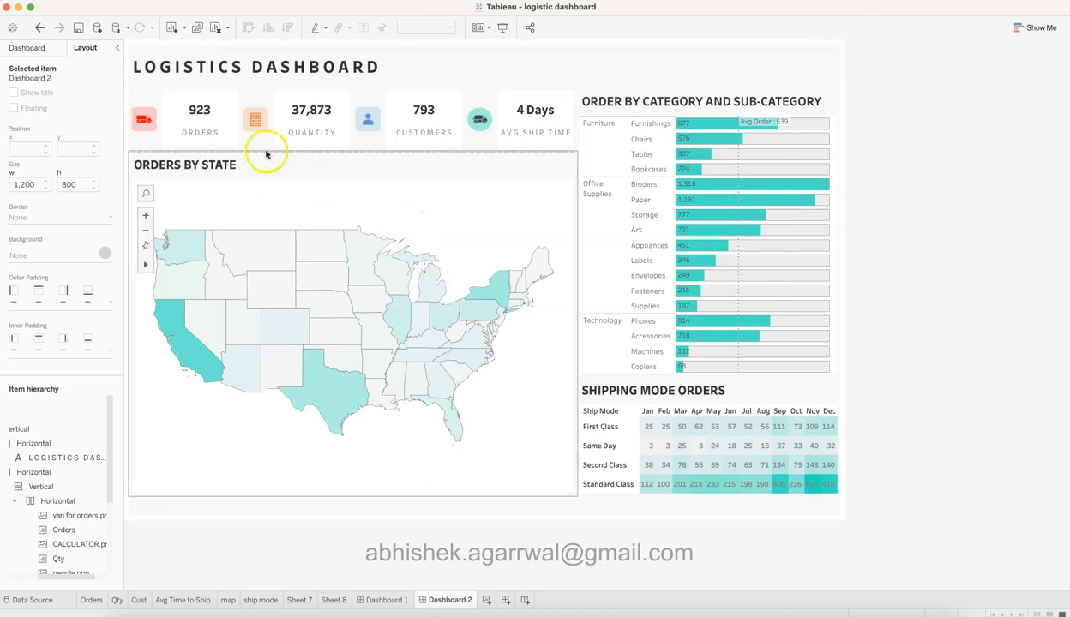
- Give the horizontal container holding the KPIs a white background and outer padding of 10 on all sides
click(151, 100)
double_click(146, 83)
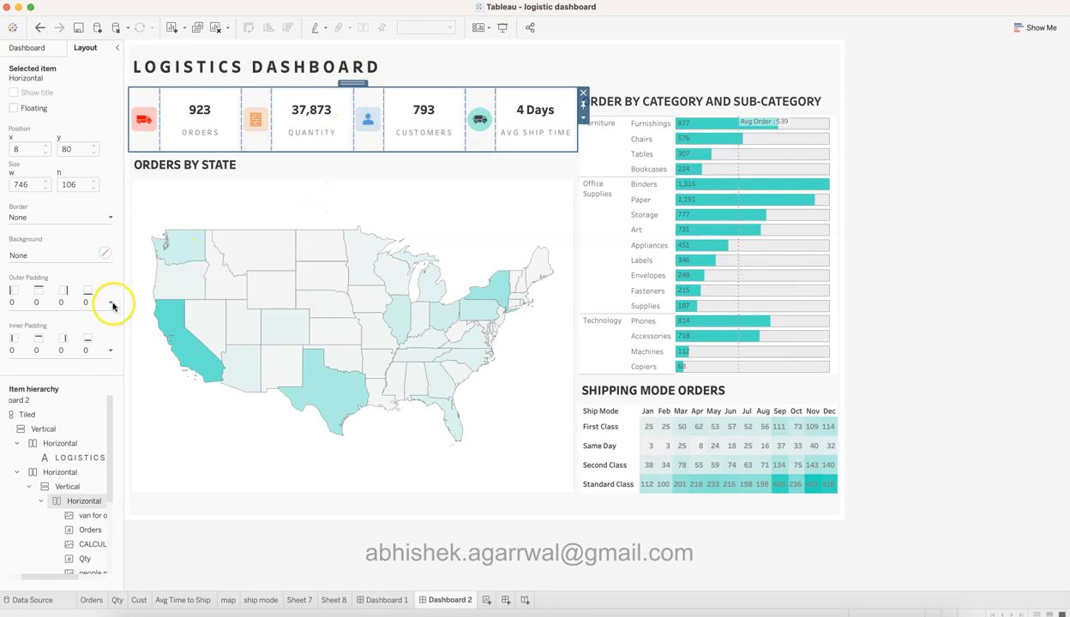
click(105, 254)
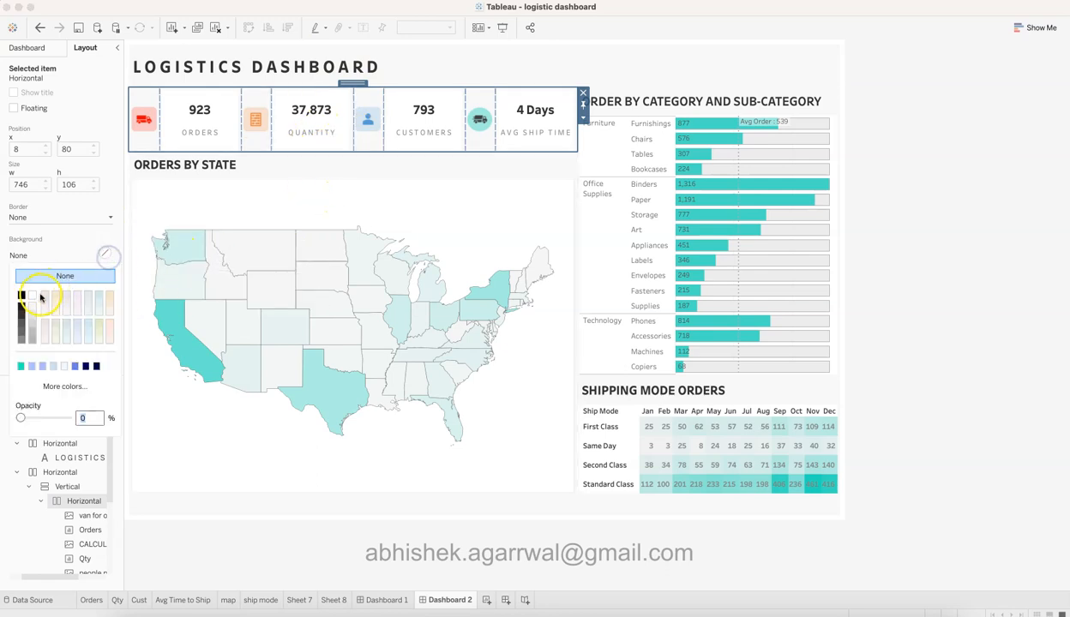
click(32, 296)
click(76, 239)
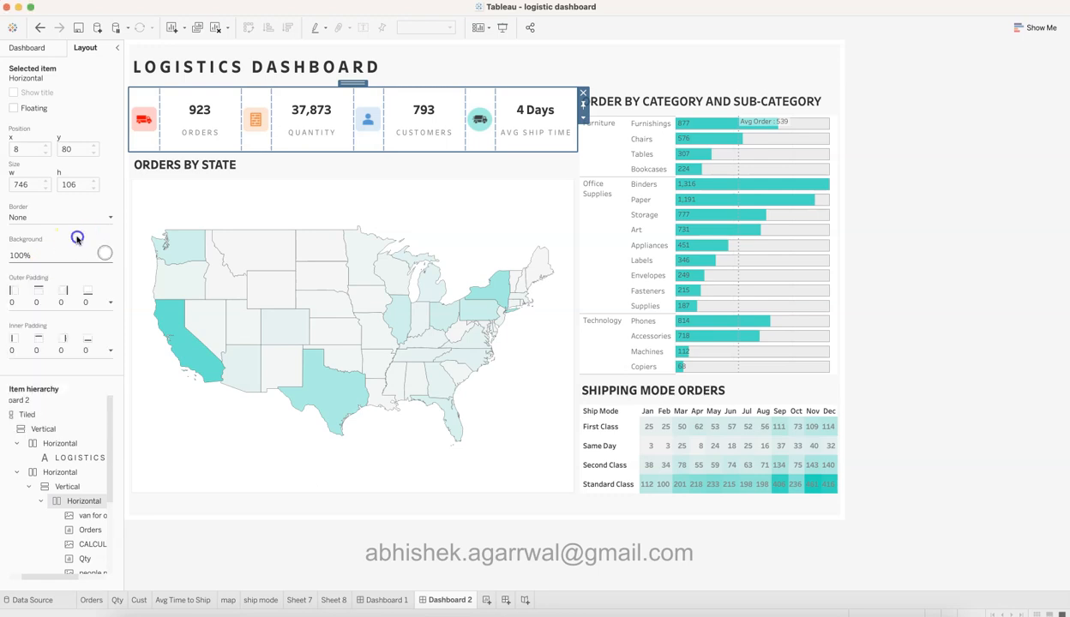
click(110, 304)
text(10)
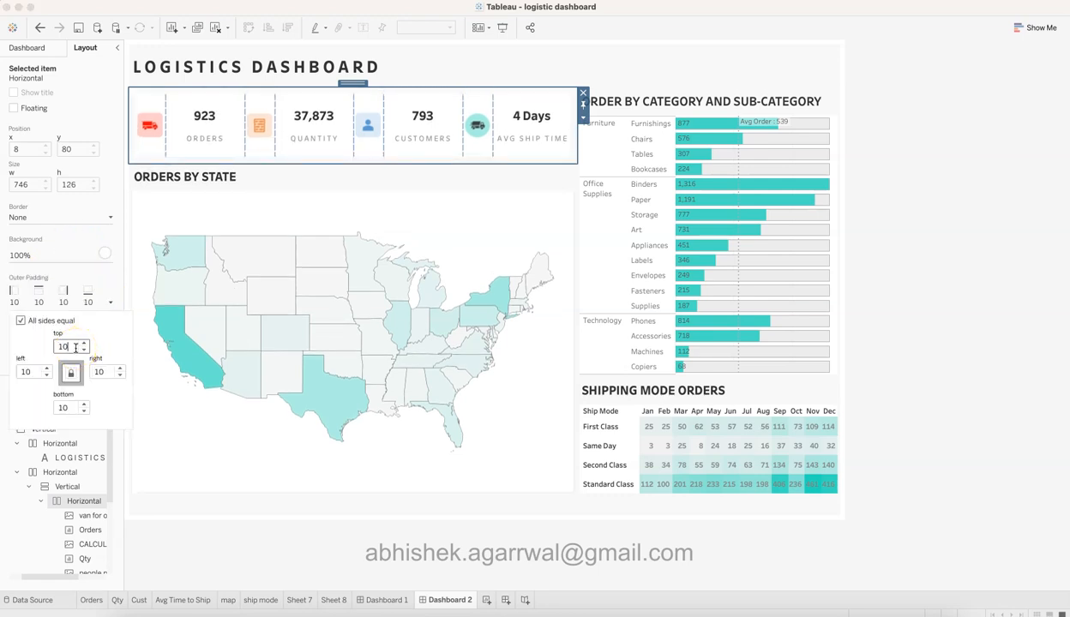
click(975, 246)
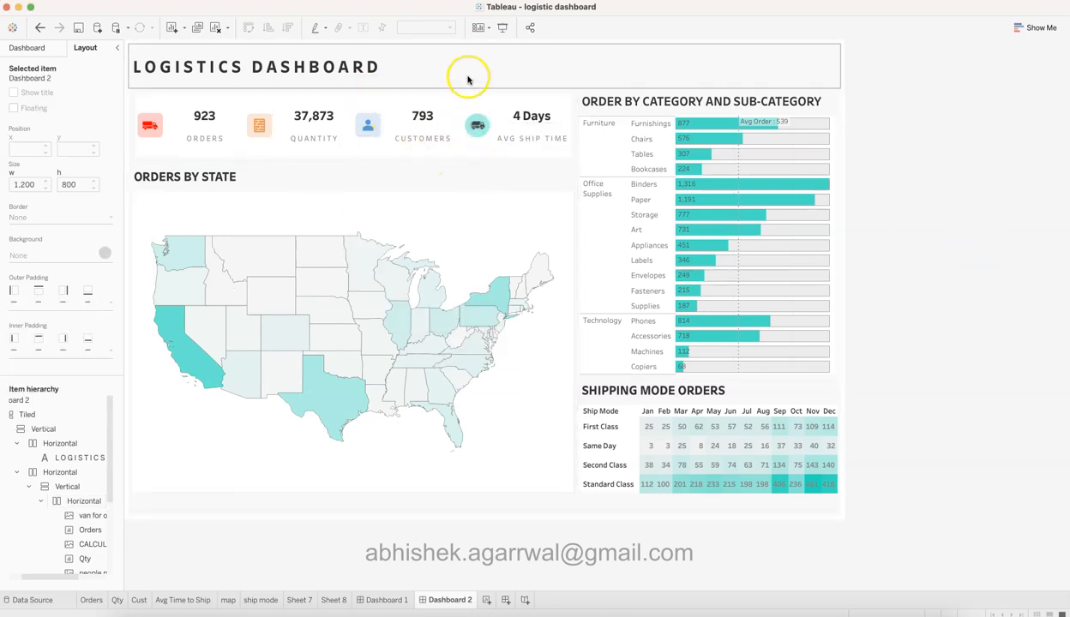
- Give the Order by Category and Sub-Category chart a white background and outer padding of 10 on all sides
click(623, 99)
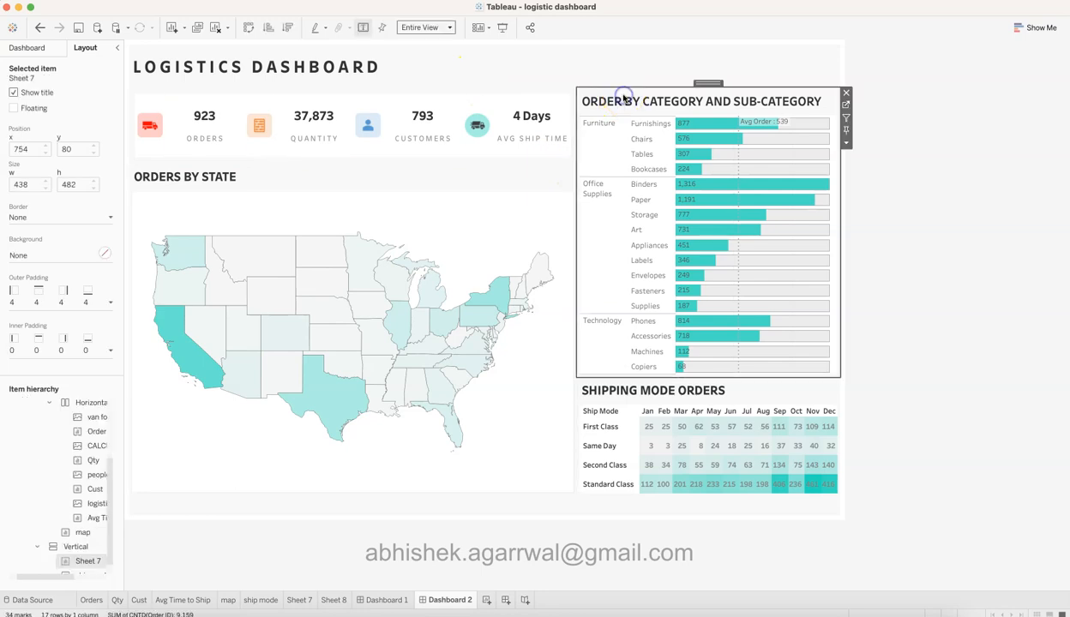
click(106, 256)
click(33, 297)
click(65, 244)
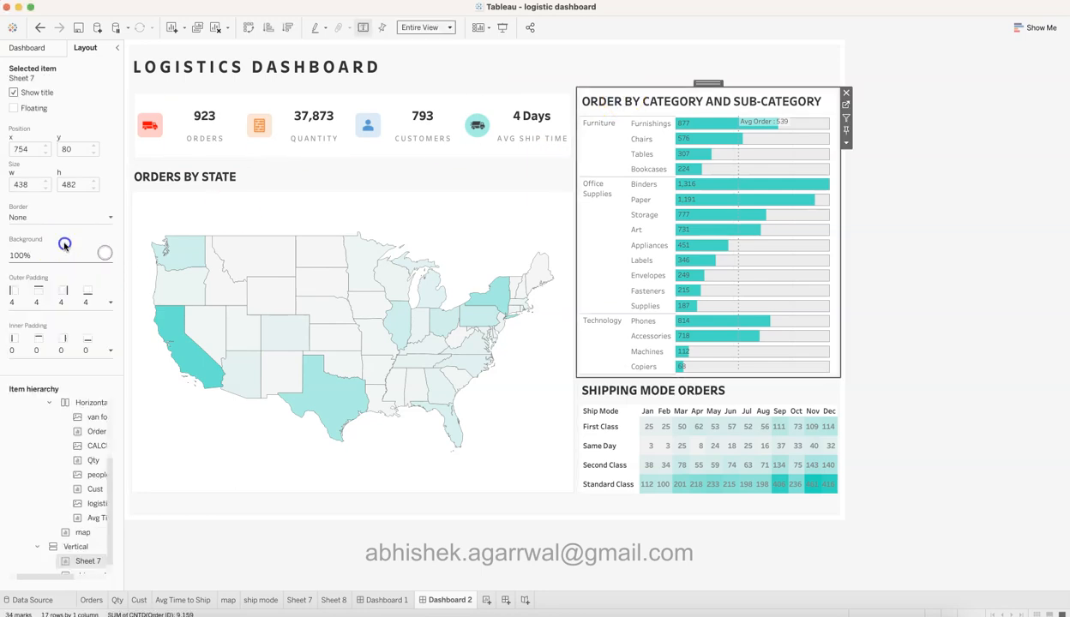
click(110, 302)
text(10)
key(Return)
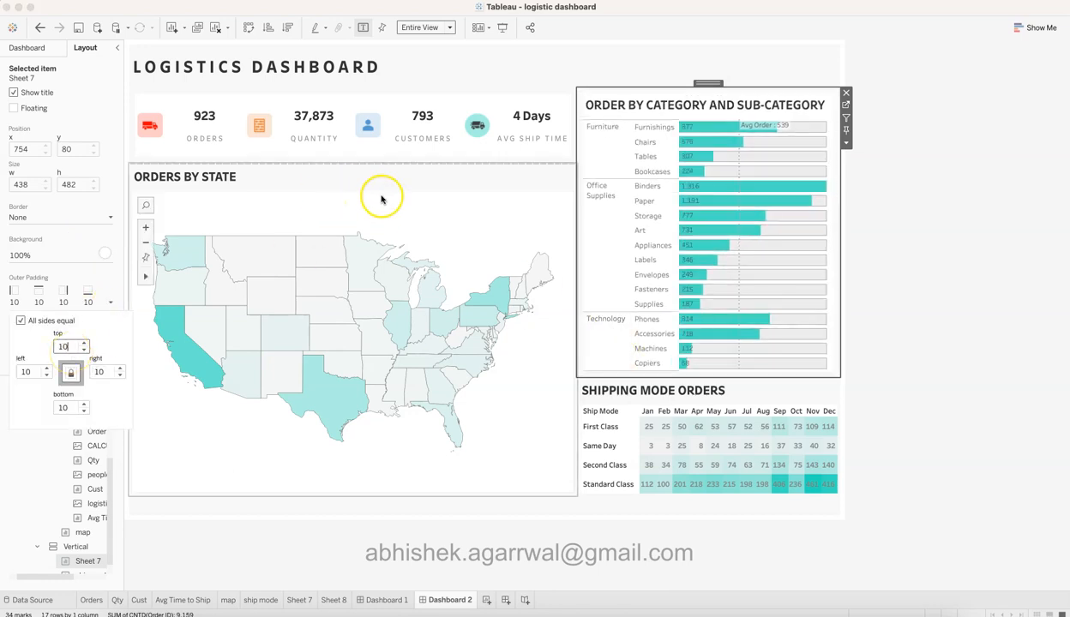
- Give the Orders by State map a white background and outer padding of 10 on all sides
click(381, 199)
click(102, 254)
click(34, 296)
click(58, 247)
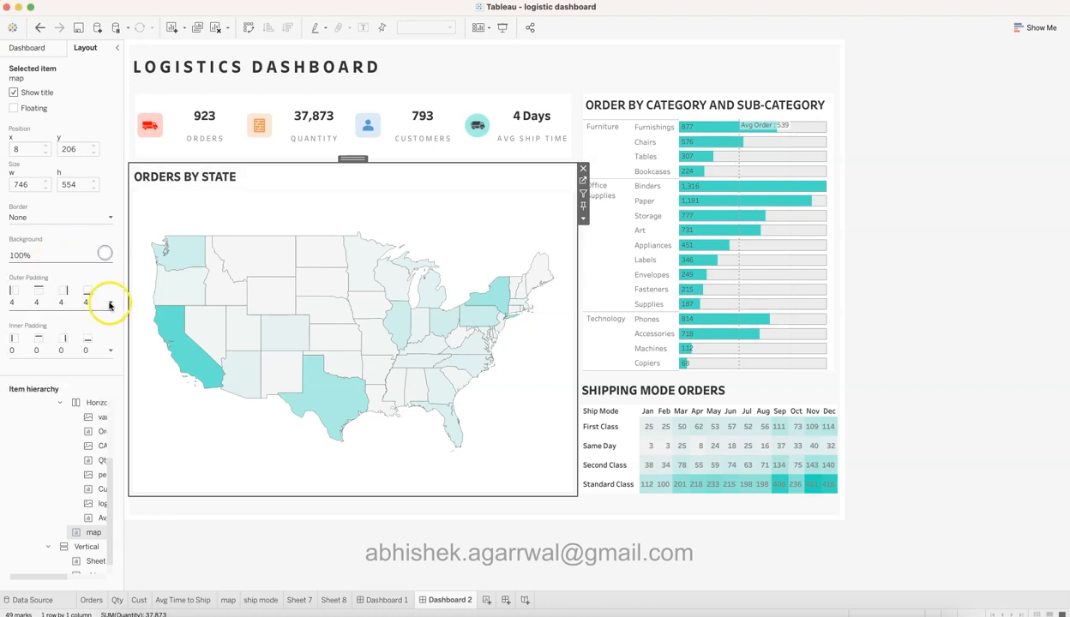
click(112, 303)
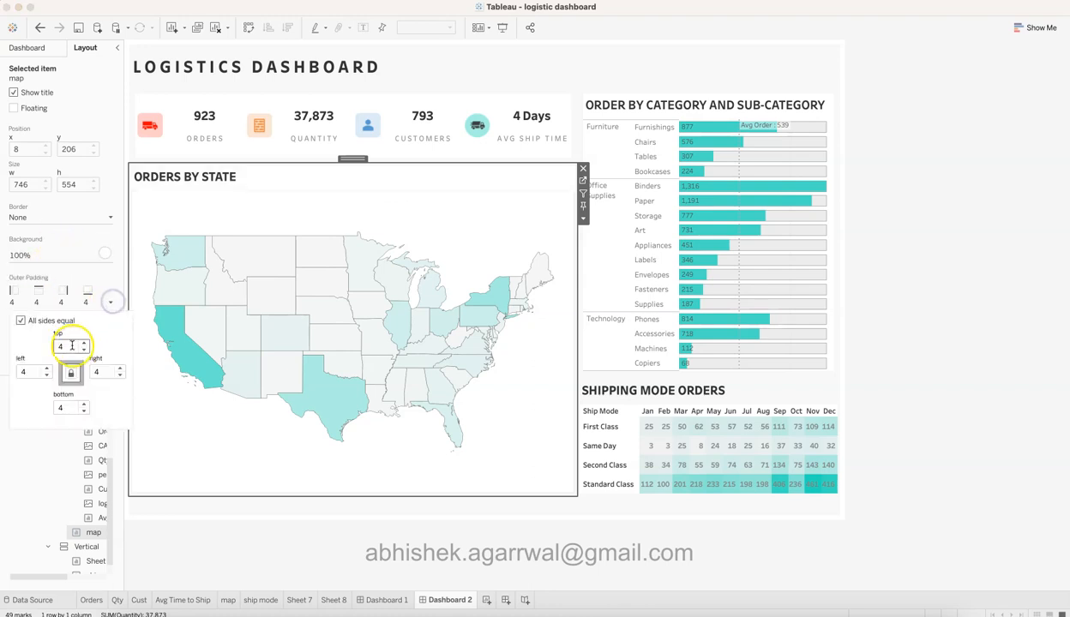
text(10)
key(Tab)
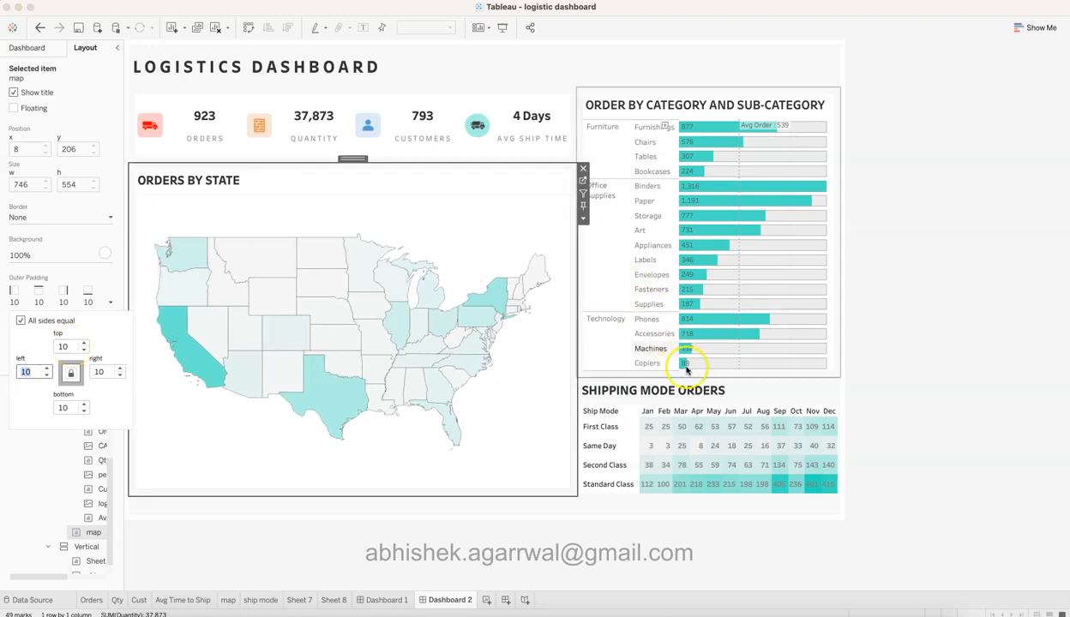
- Give the Shipping Mode Orders table a white background and outer padding of 10 on all sides
click(708, 394)
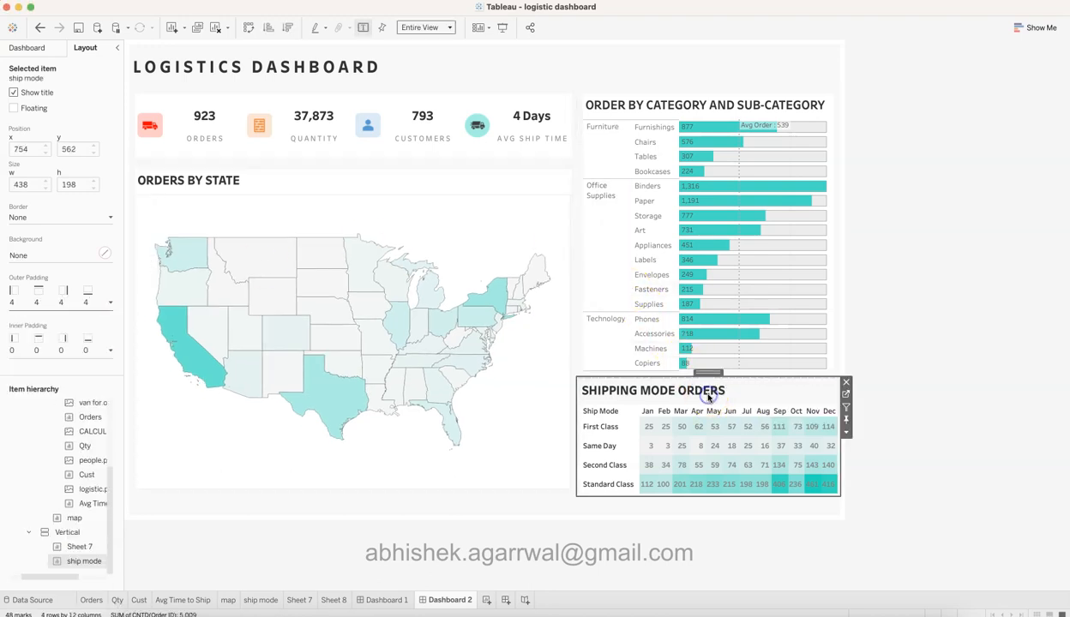
click(106, 255)
click(34, 298)
click(76, 243)
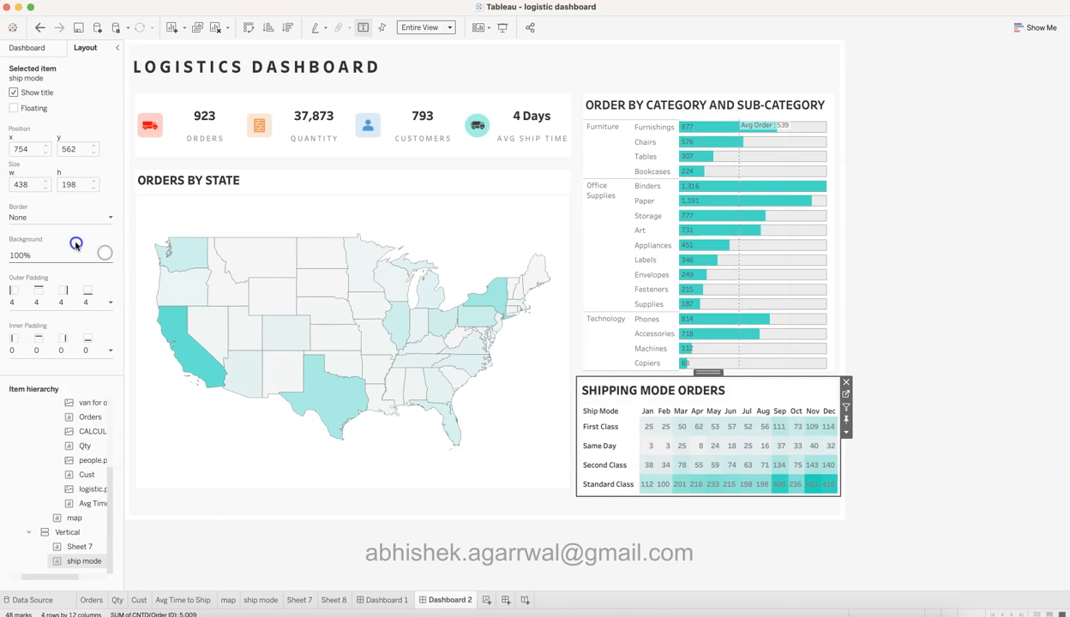
click(112, 303)
drag(69, 347, 29, 347)
text(10)
key(Tab)
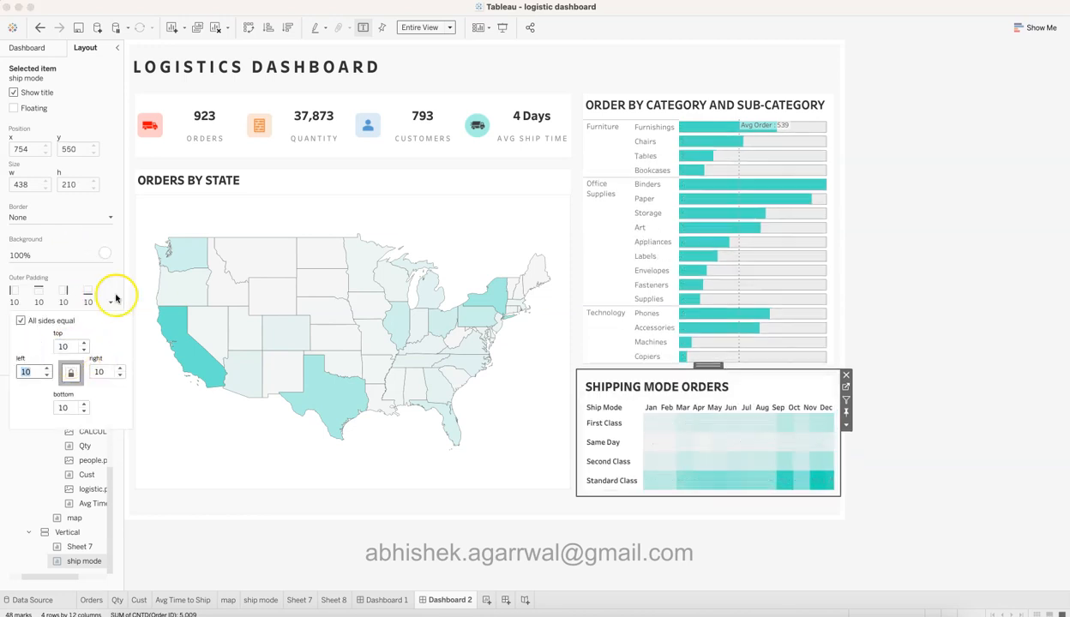
click(935, 324)
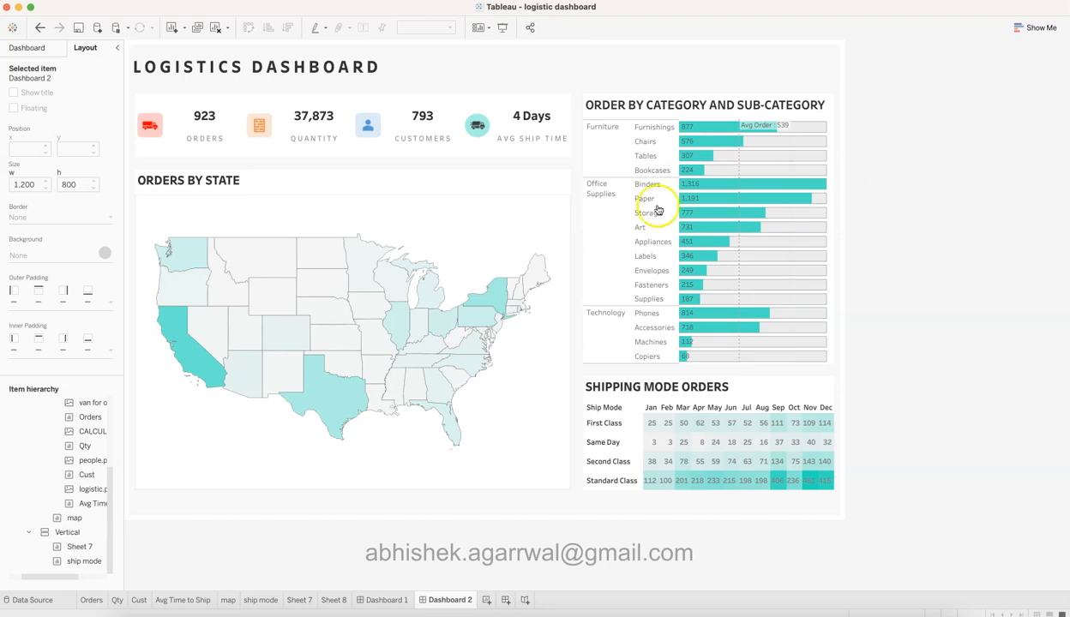
- Check the filters on Dashboard 1, then show the Orders sheet's Order Date filter on Dashboard 2 and place it beside the dashboard title
click(384, 600)
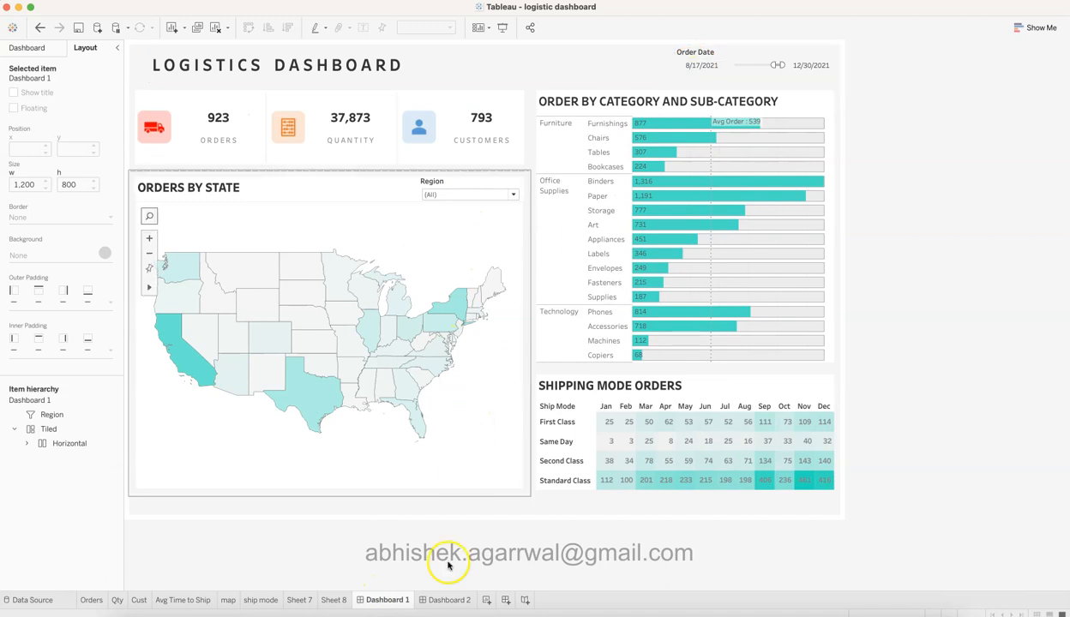
click(440, 600)
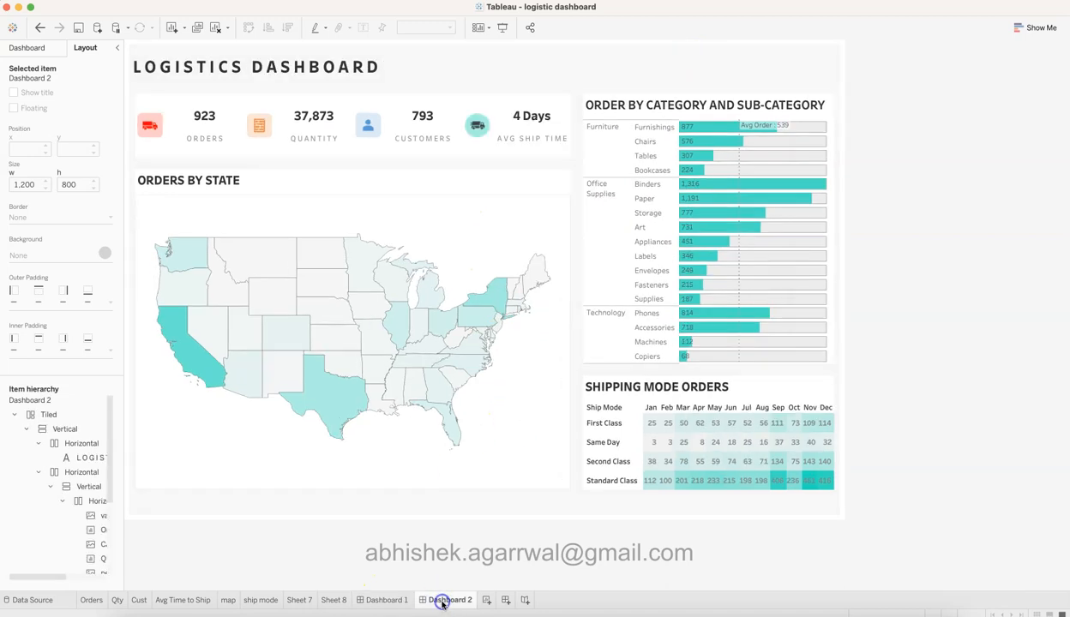
click(206, 124)
click(251, 150)
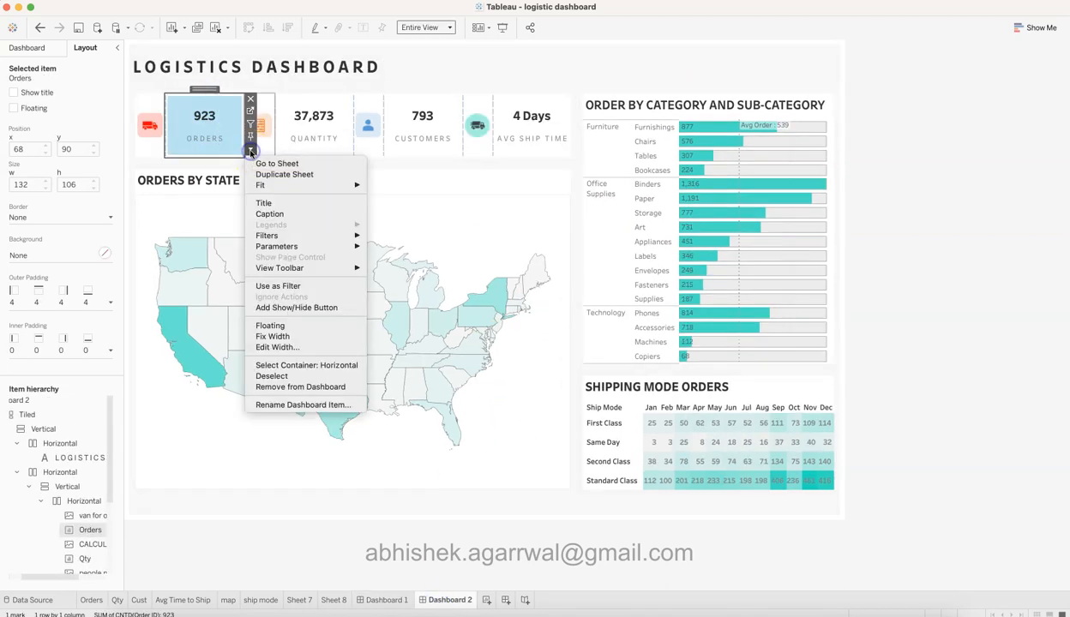
mouse_move(341, 235)
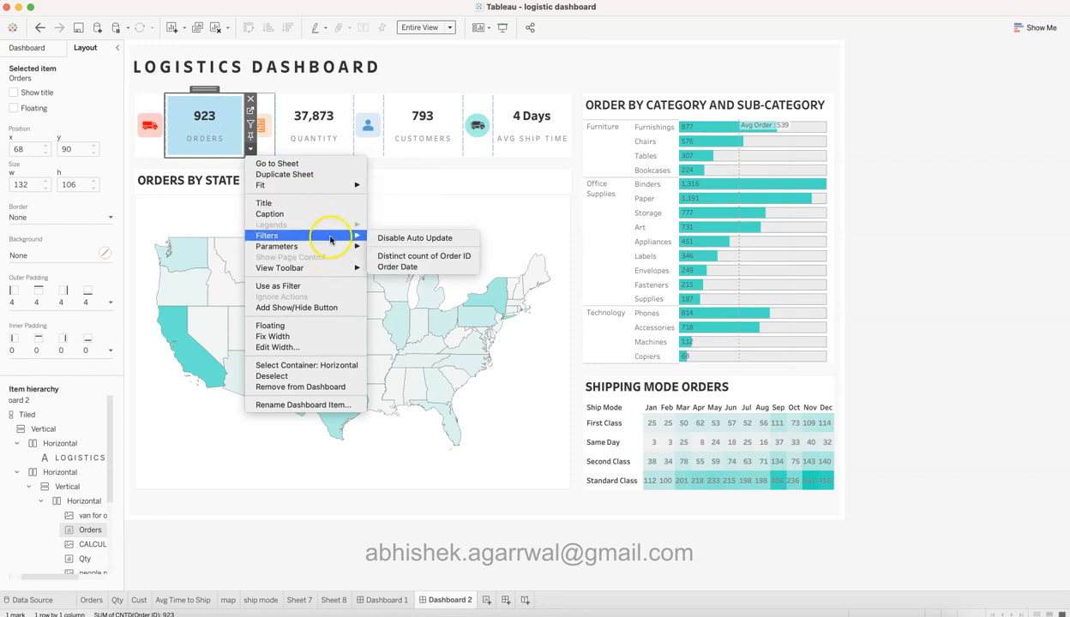
click(404, 267)
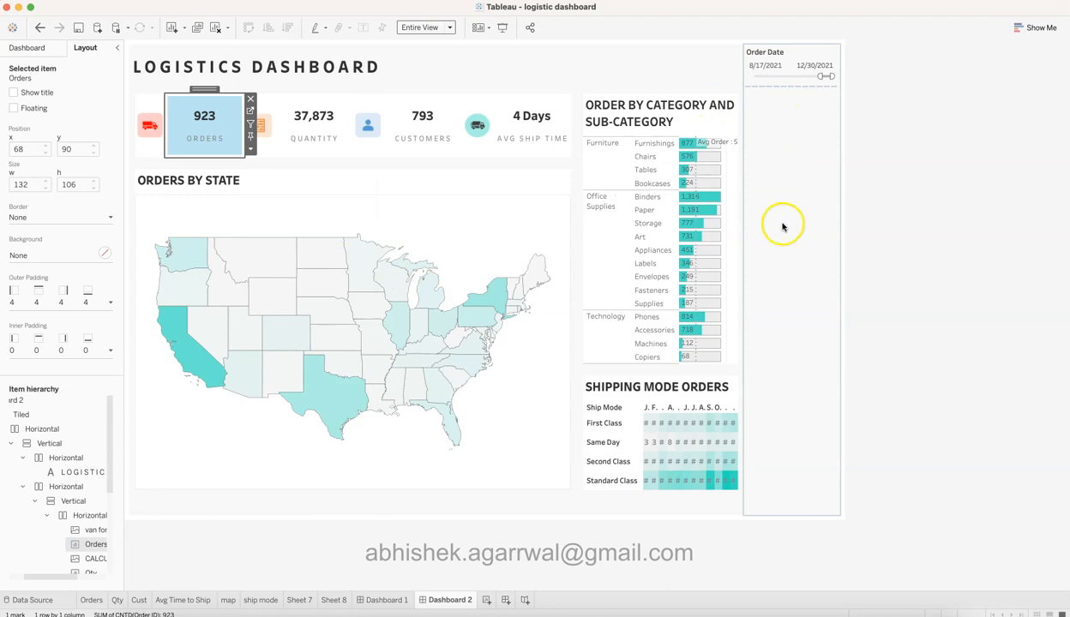
click(788, 318)
drag(786, 45, 660, 66)
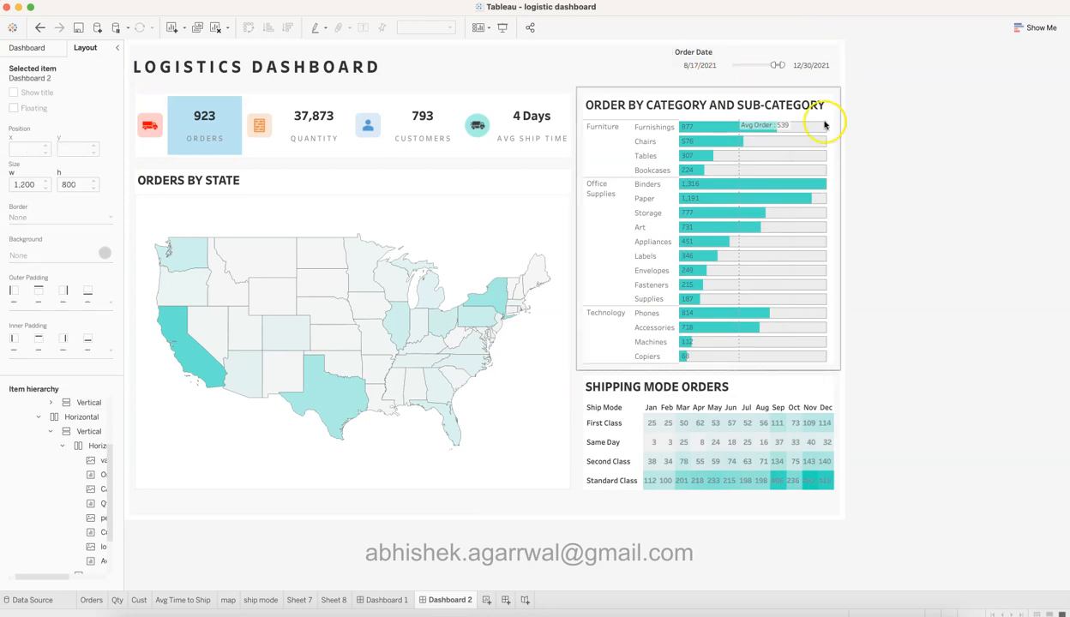
- Show the Region filter of the Orders by State map on the dashboard
click(496, 225)
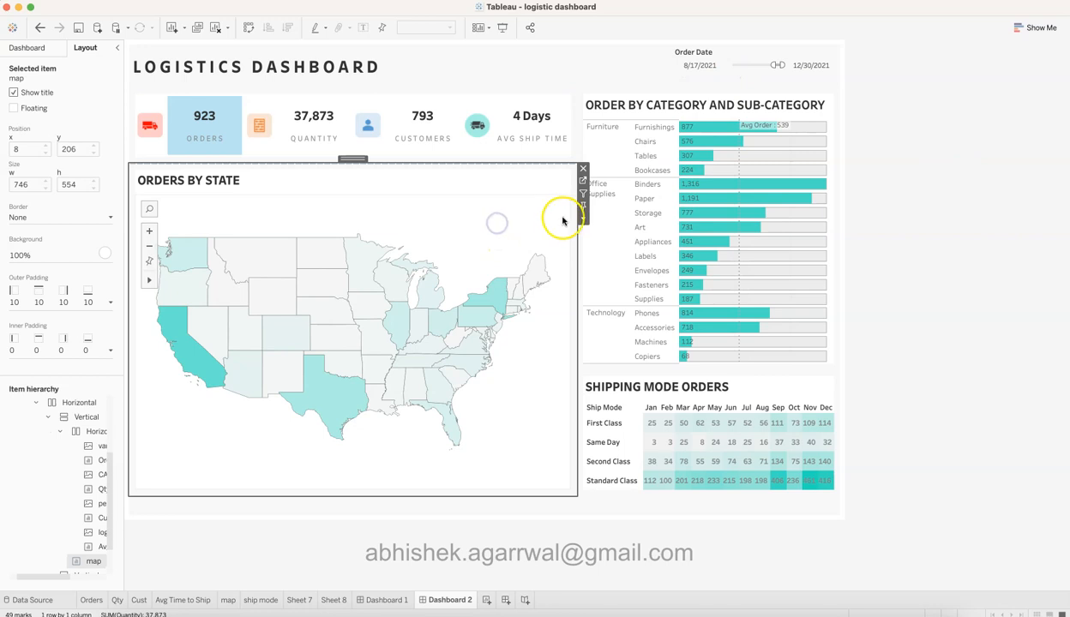
click(583, 219)
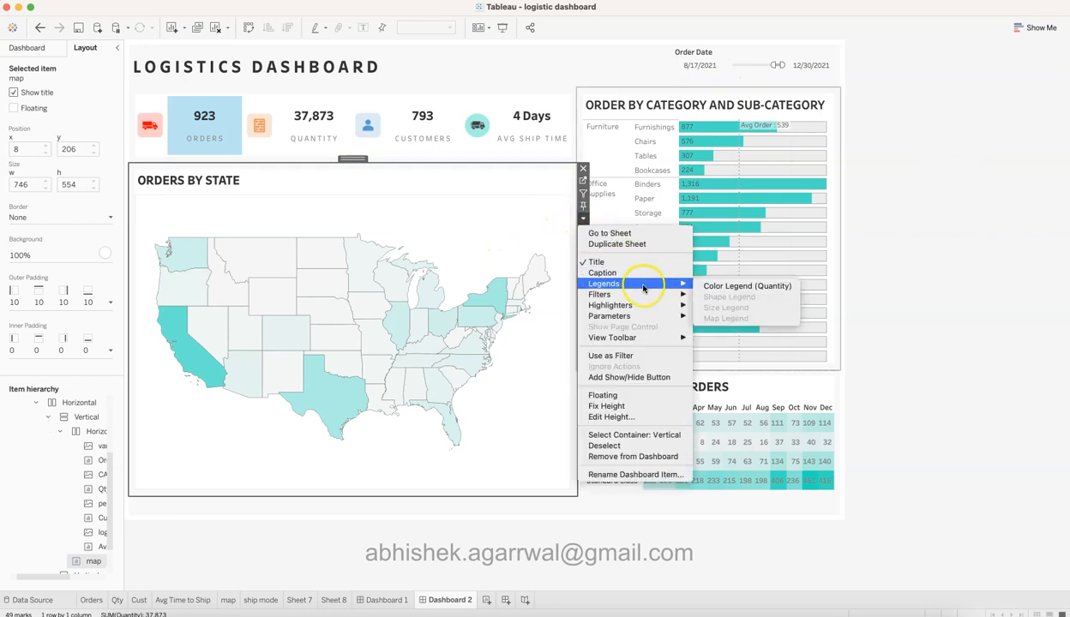
mouse_move(651, 294)
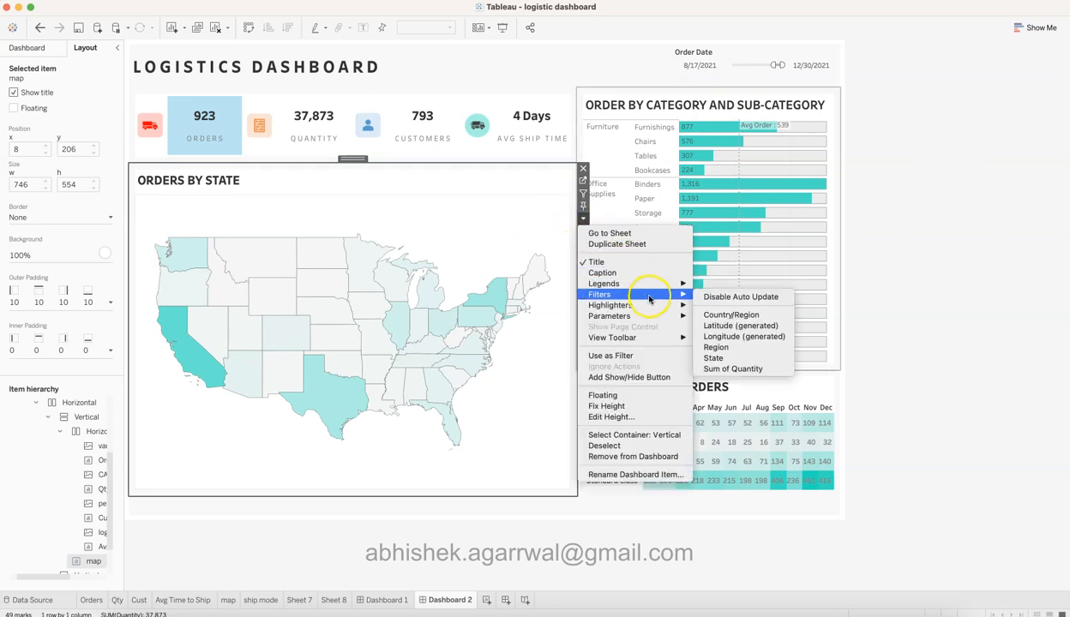
click(717, 347)
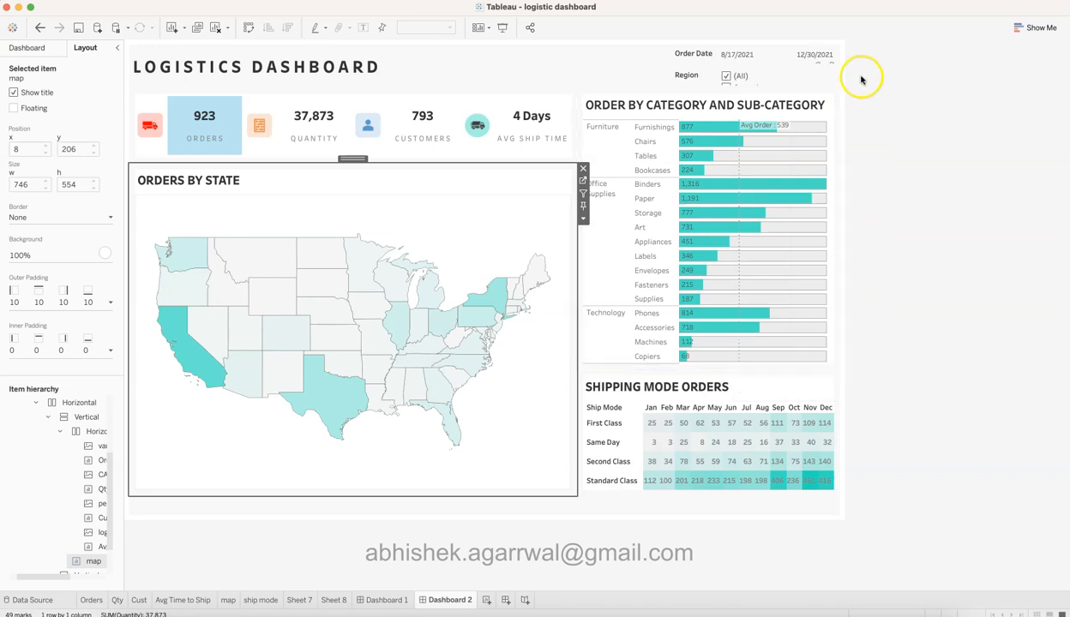
- Float the Region filter over the upper-right corner of the map and display it as a Multiple Values (dropdown)
click(705, 77)
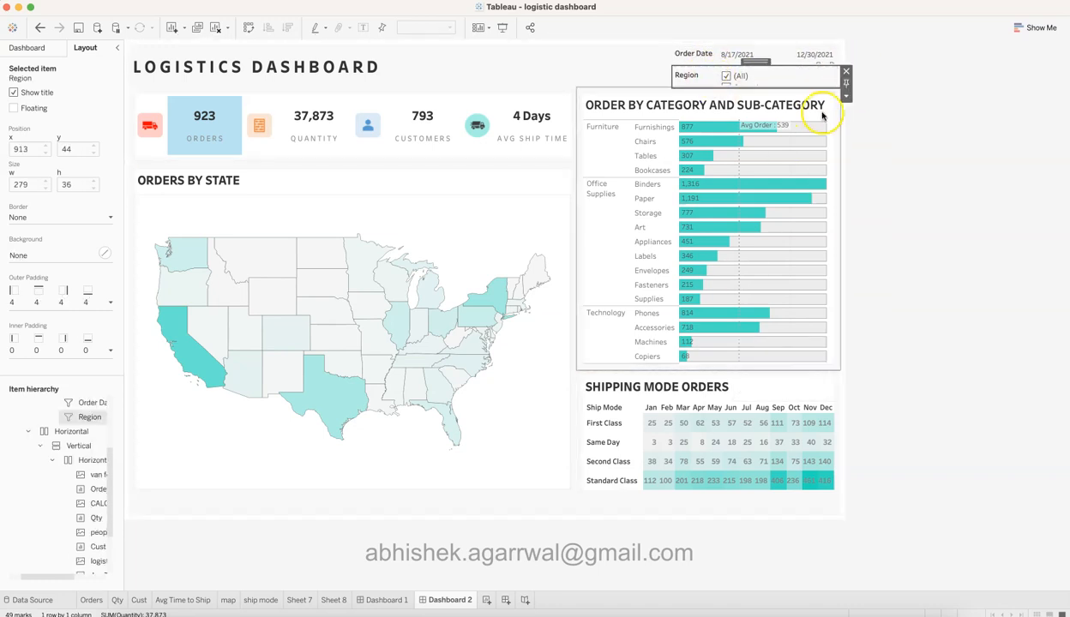
click(846, 95)
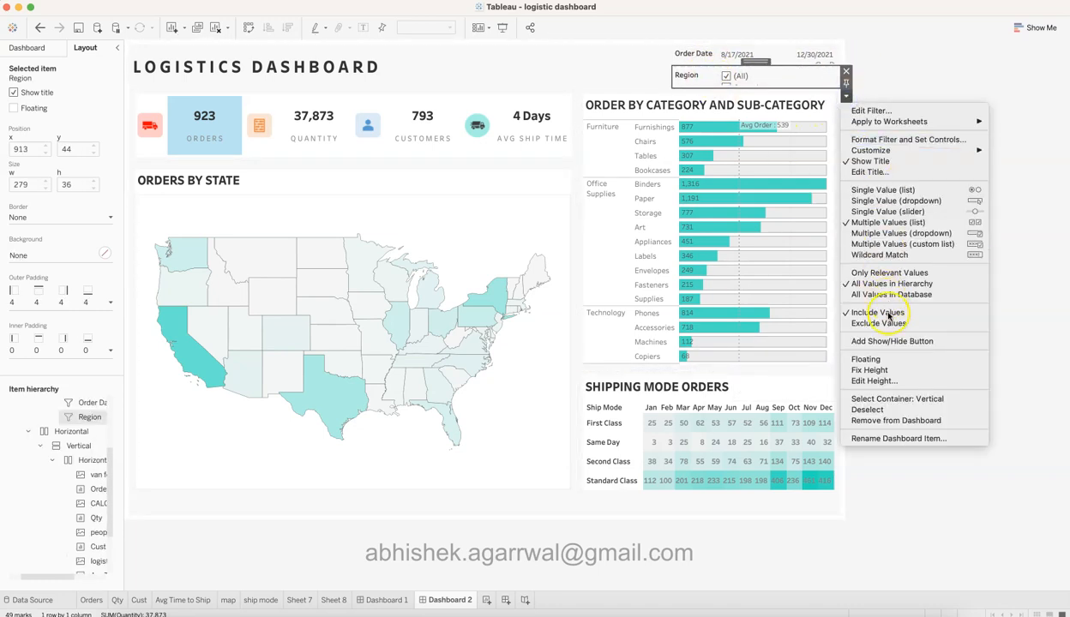
click(865, 359)
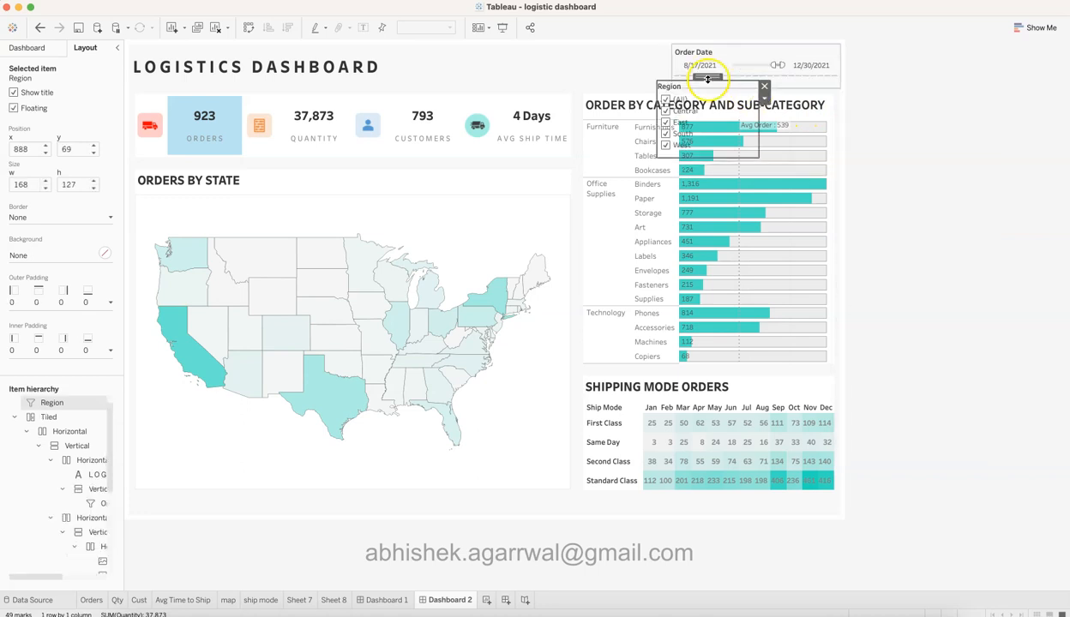
drag(708, 74, 516, 168)
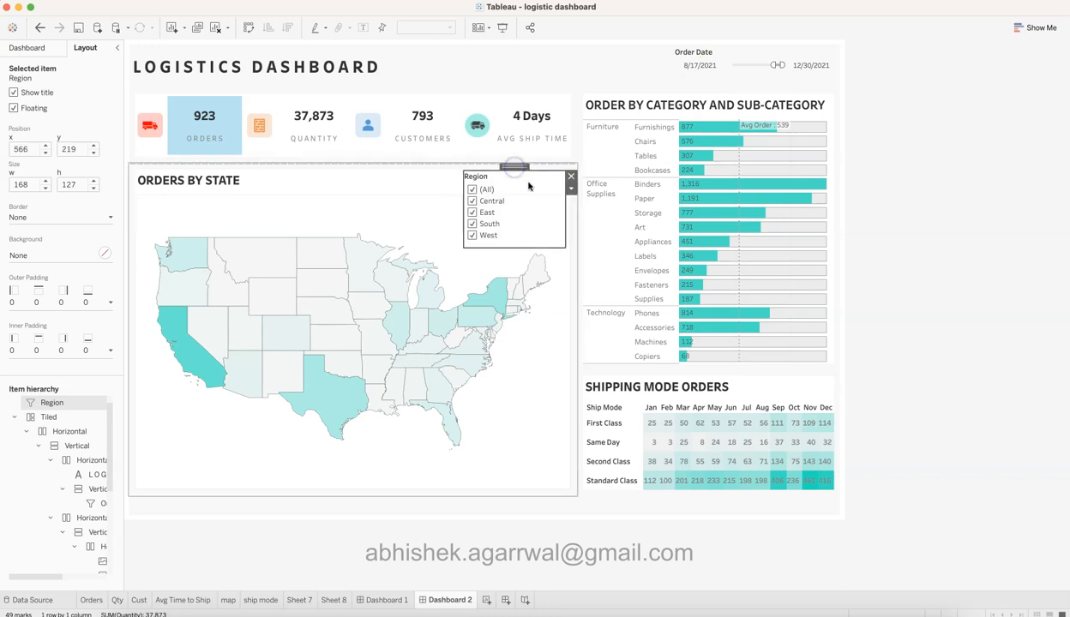
click(571, 189)
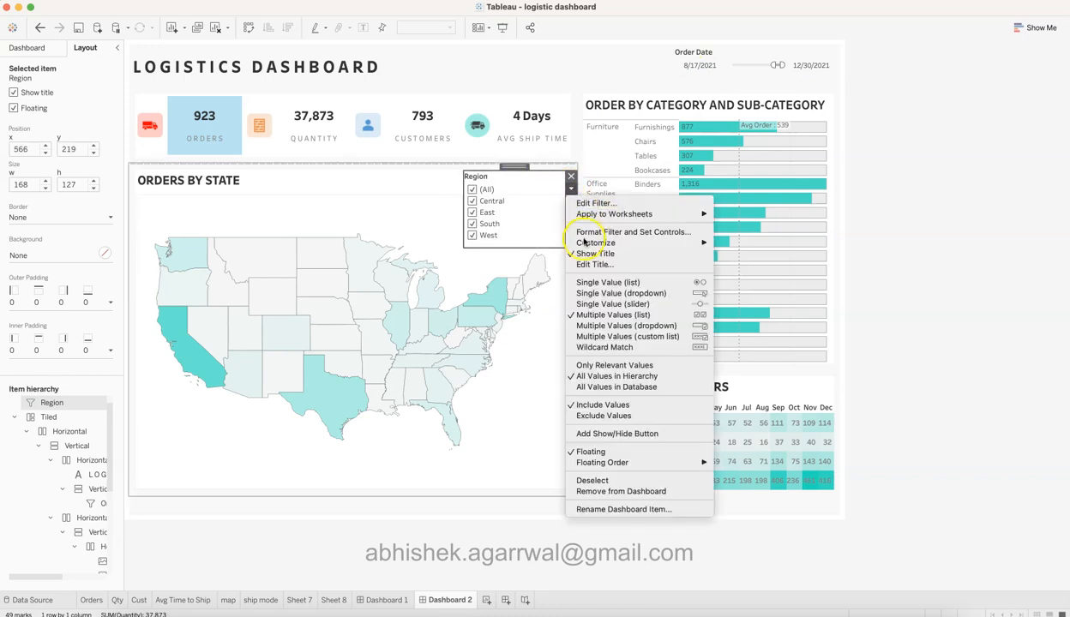
click(611, 326)
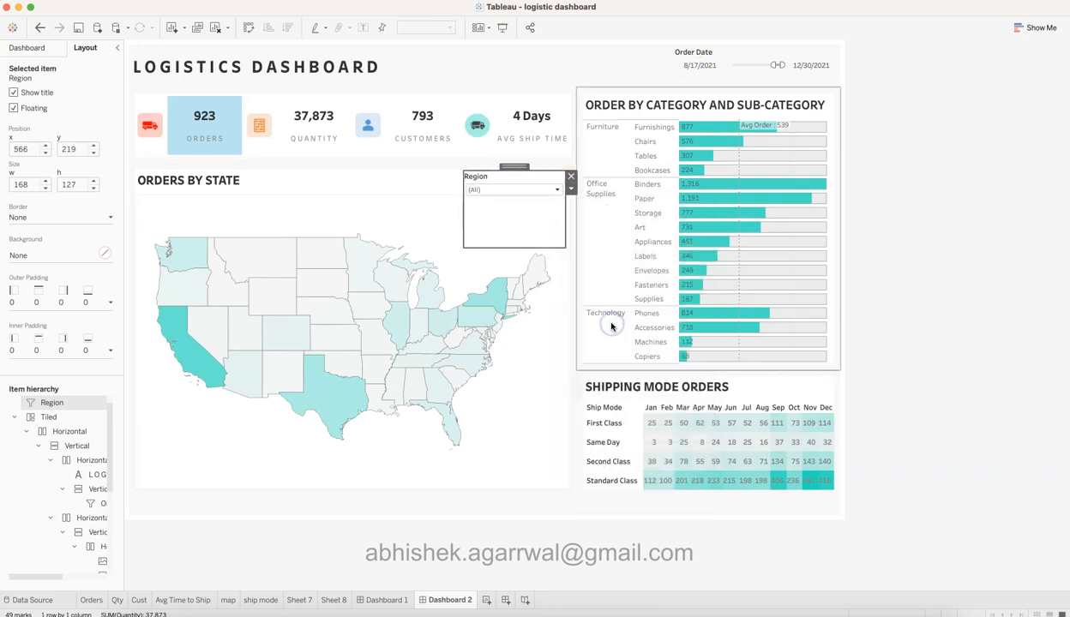
- Reduce the height of the floating Region filter on the map so it fits closely around its dropdown
drag(543, 247, 541, 203)
click(929, 244)
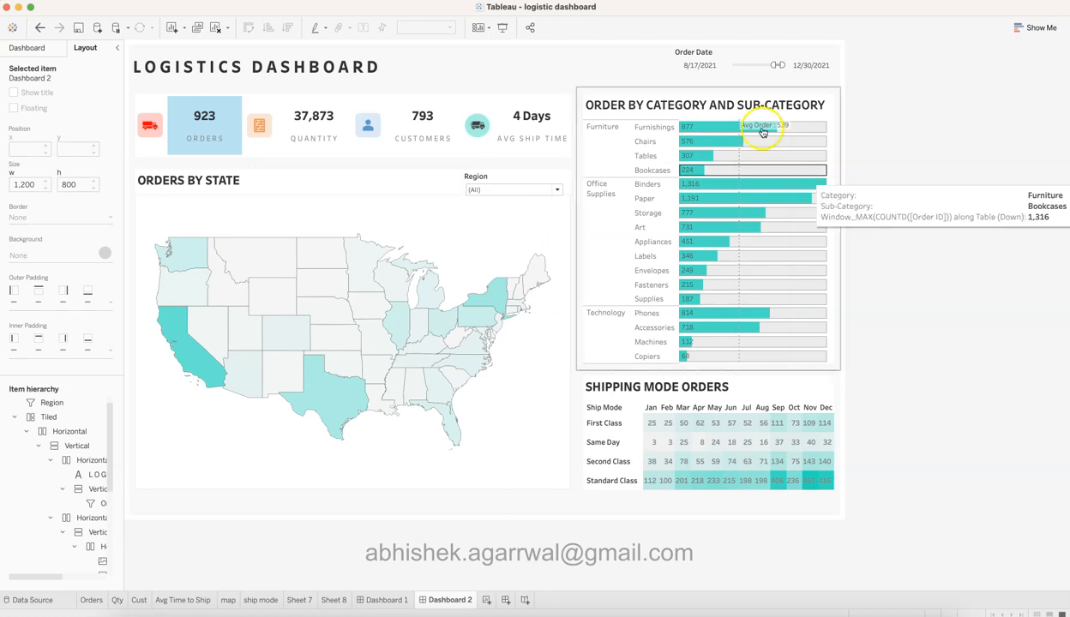
- Apply the Order Date filter to all worksheets using this data source and clear the selection of the Orders KPI
click(715, 57)
click(715, 57)
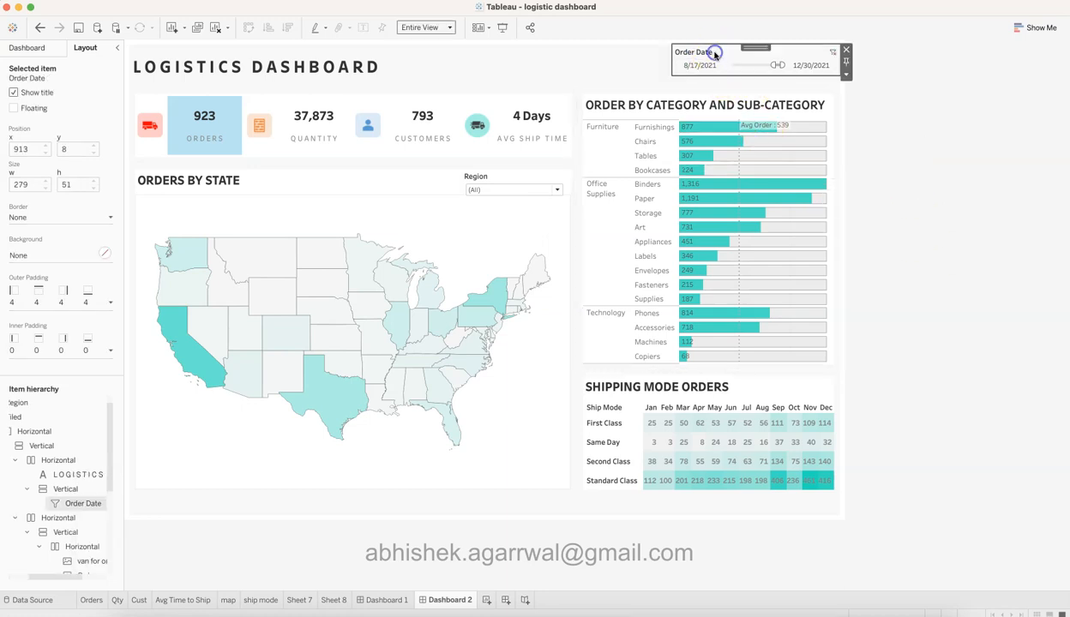
click(846, 76)
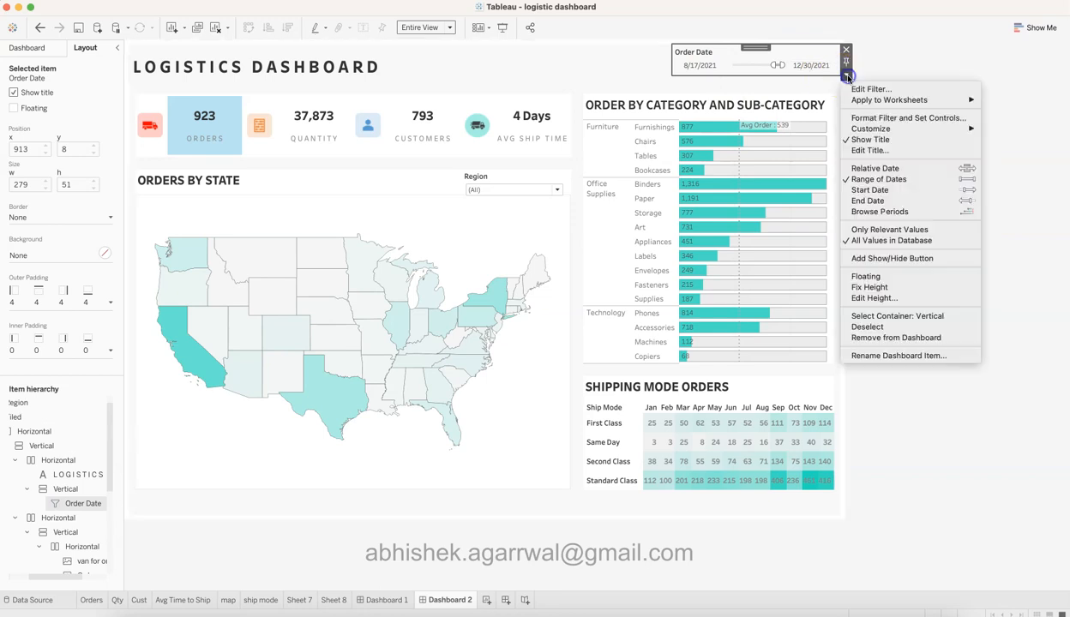
mouse_move(891, 99)
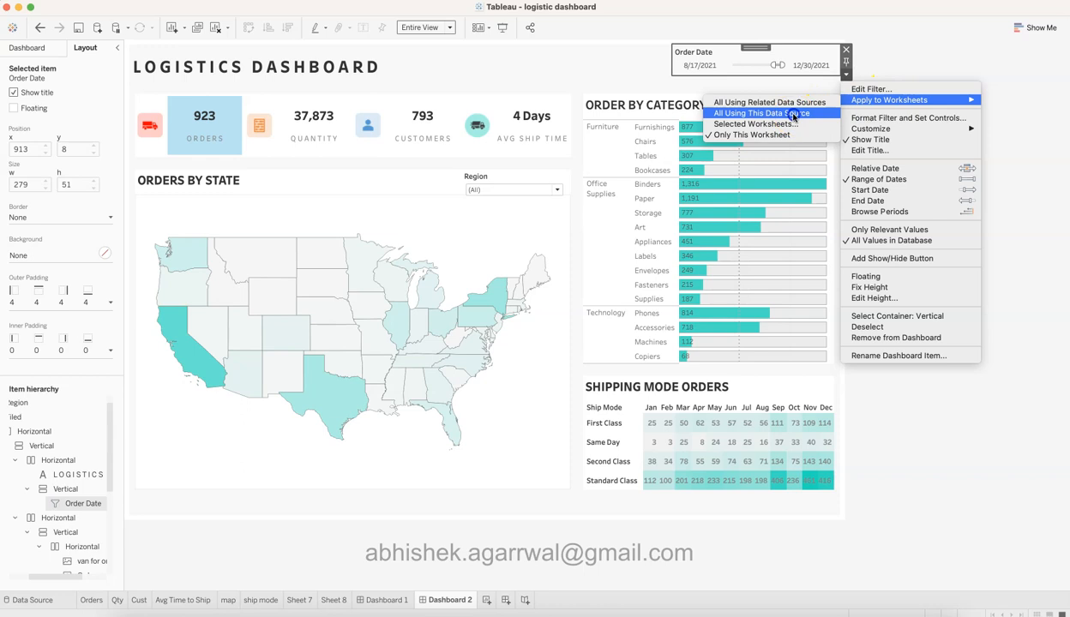
click(794, 116)
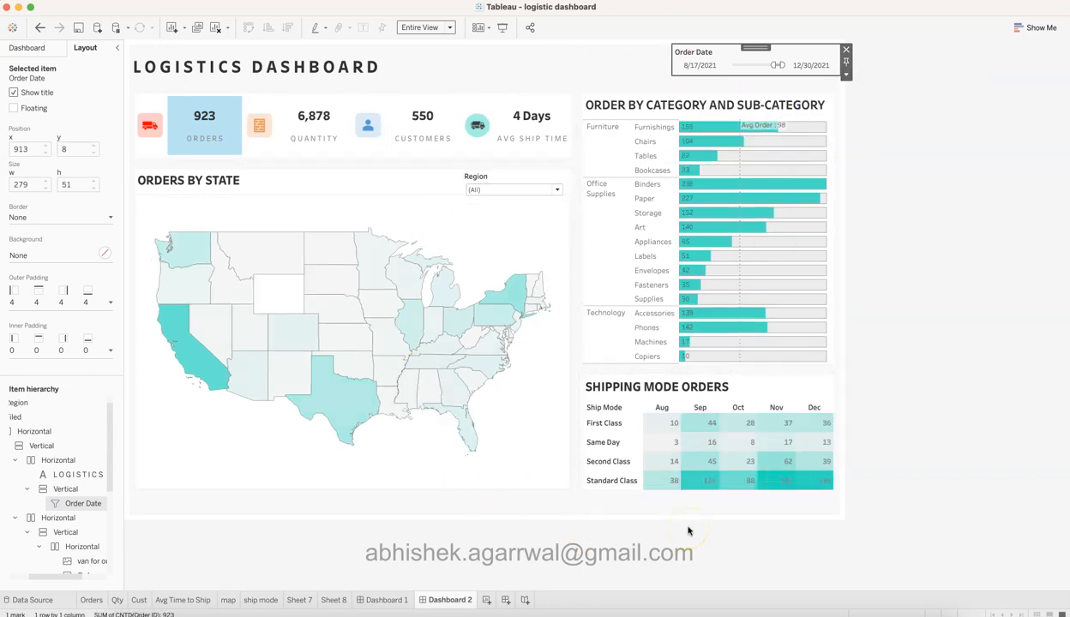
click(184, 142)
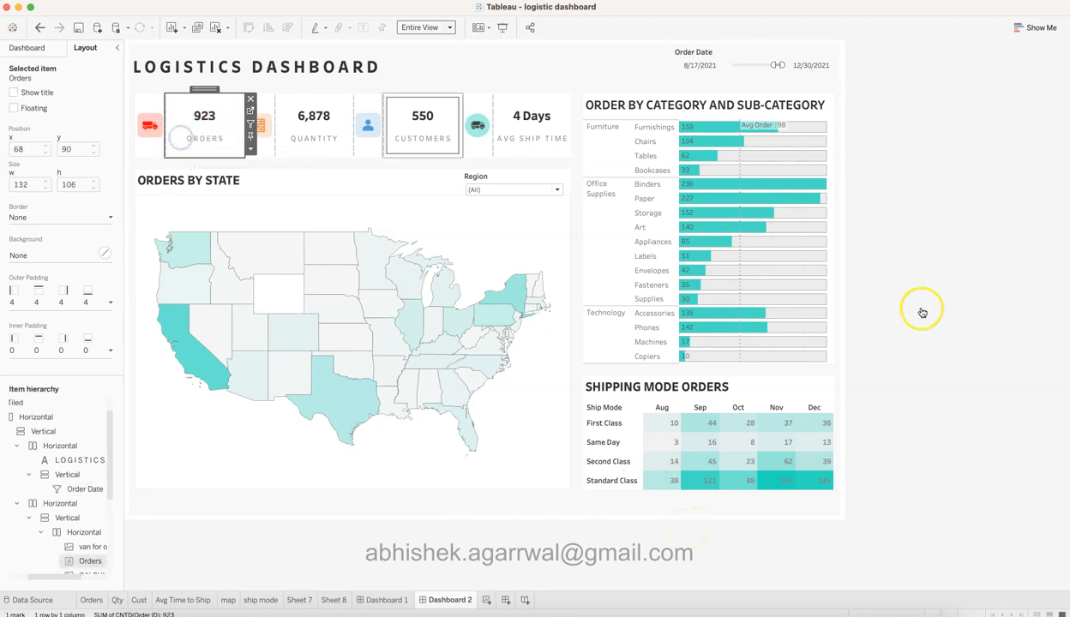
click(996, 295)
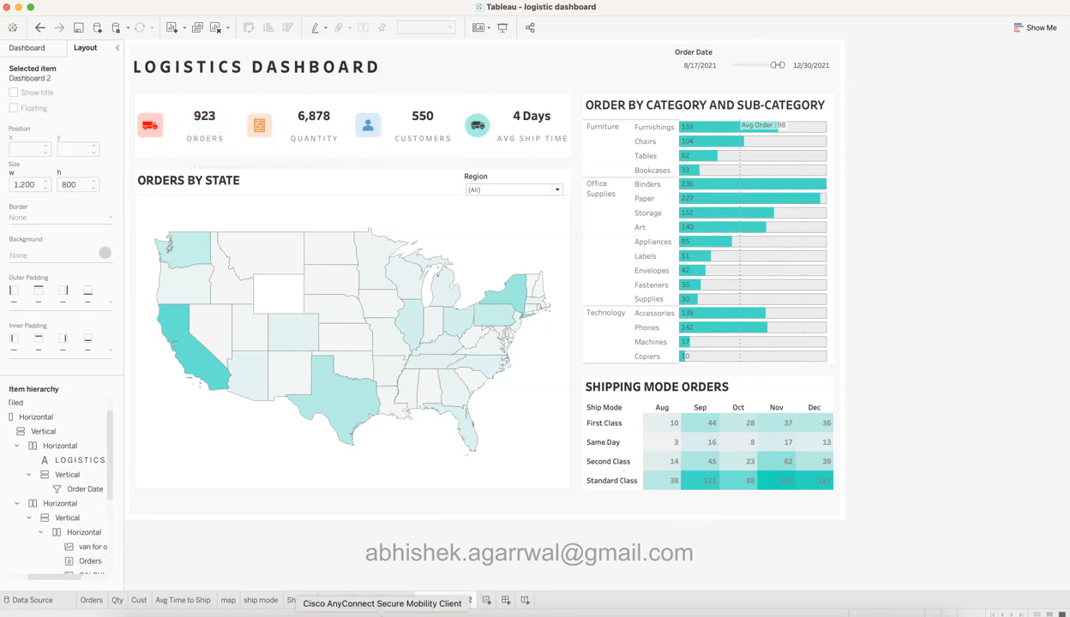
- Compare the result with Dashboard 1, then return to Dashboard 2 and show its list of sheets and objects
click(386, 599)
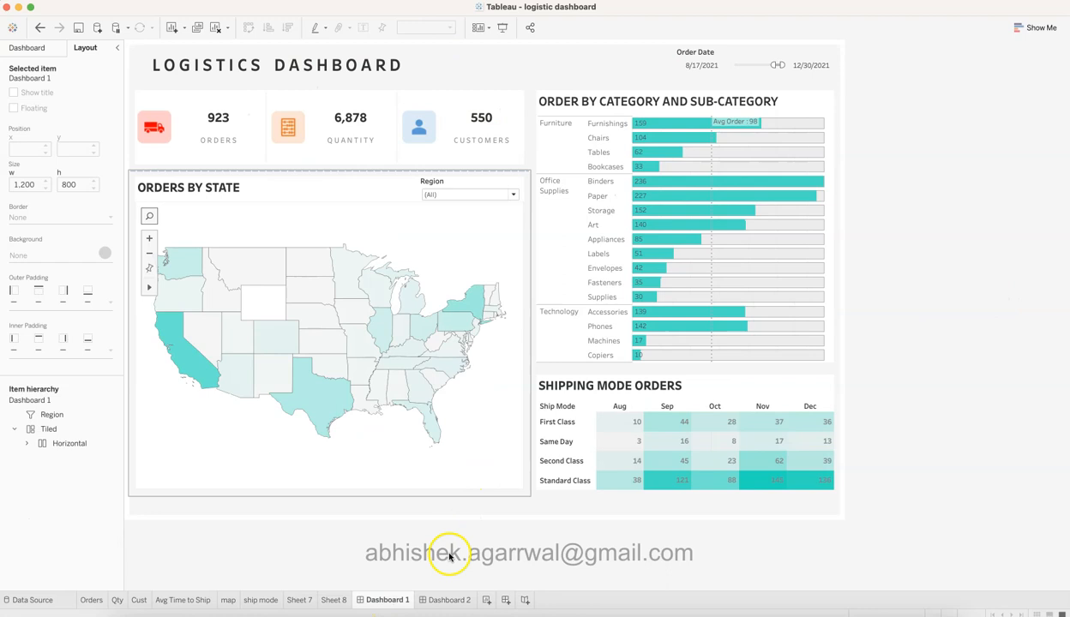
click(448, 601)
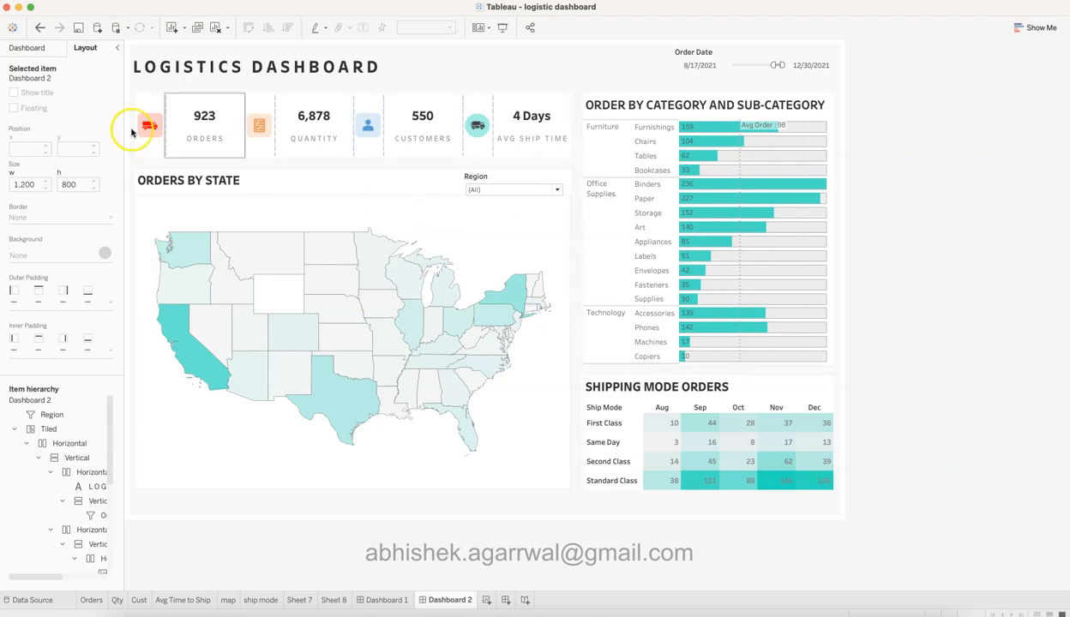
click(29, 48)
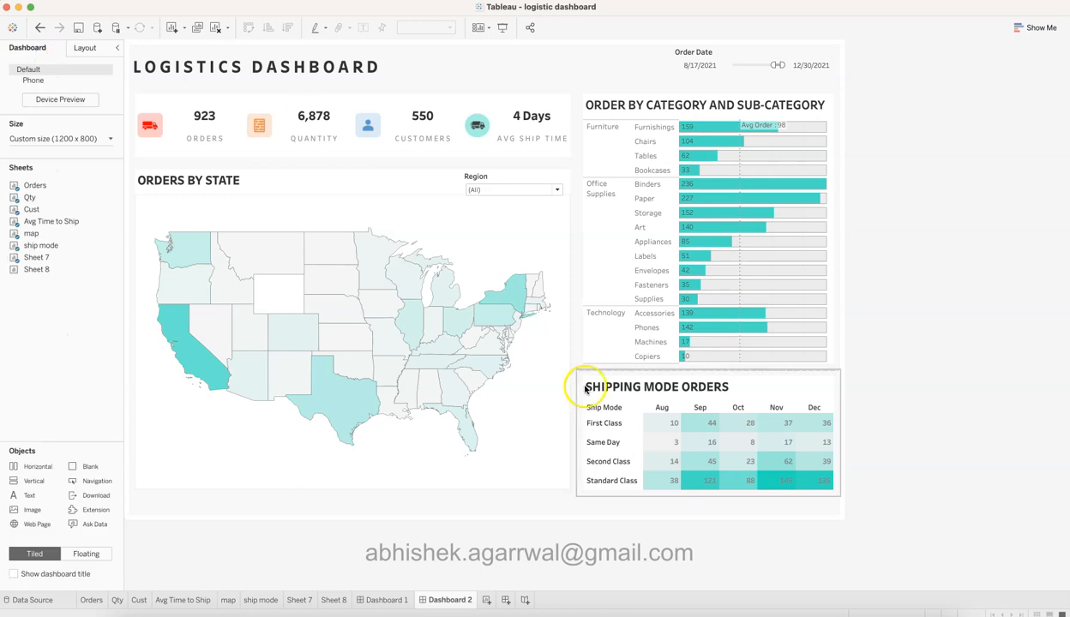